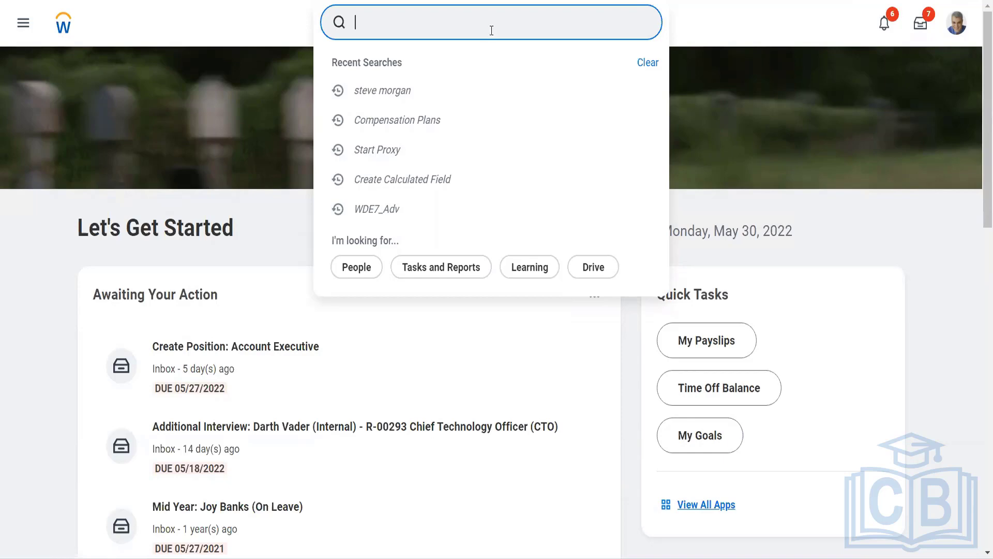
# Start a proxy session through the Start Proxy task, acting as the chosen worker.
pyautogui.write('mai supp ')
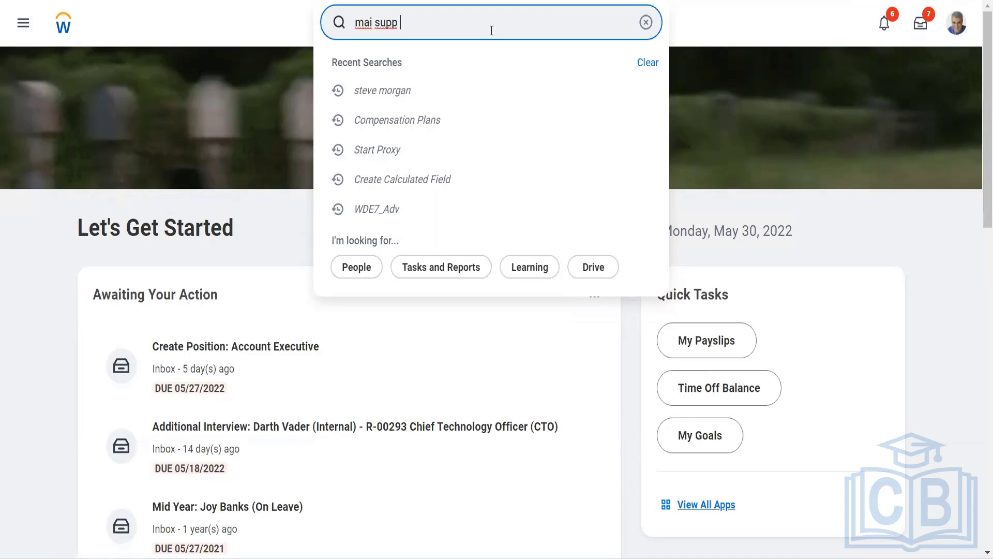
pyautogui.write('group')
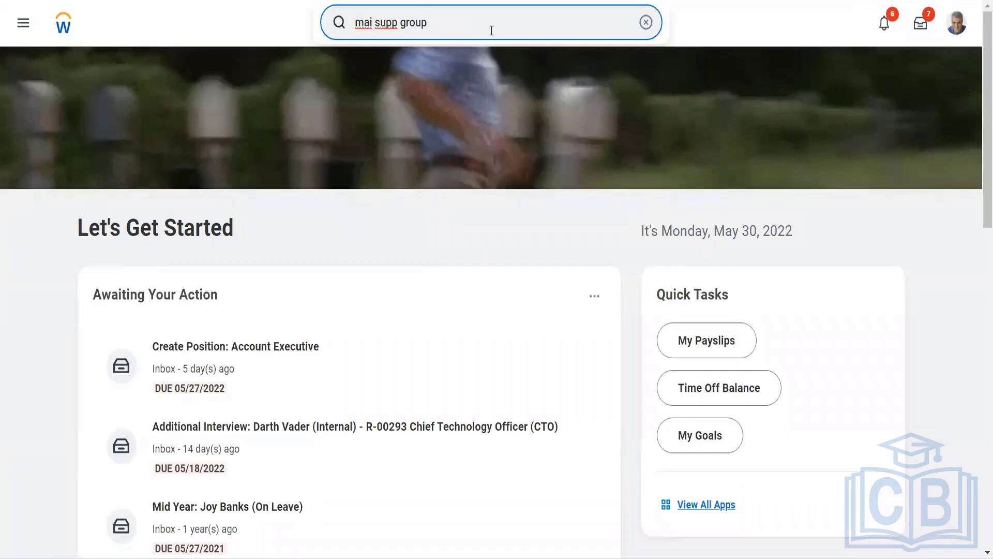
pyautogui.press('BackSpace')
pyautogui.press('BackSpace')
pyautogui.press('BackSpace')
pyautogui.press('BackSpace')
pyautogui.press('BackSpace')
pyautogui.press('BackSpace')
pyautogui.press('BackSpace')
pyautogui.press('BackSpace')
pyautogui.press('BackSpace')
pyautogui.press('BackSpace')
pyautogui.press('BackSpace')
pyautogui.press('BackSpace')
pyautogui.press('BackSpace')
pyautogui.press('BackSpace')
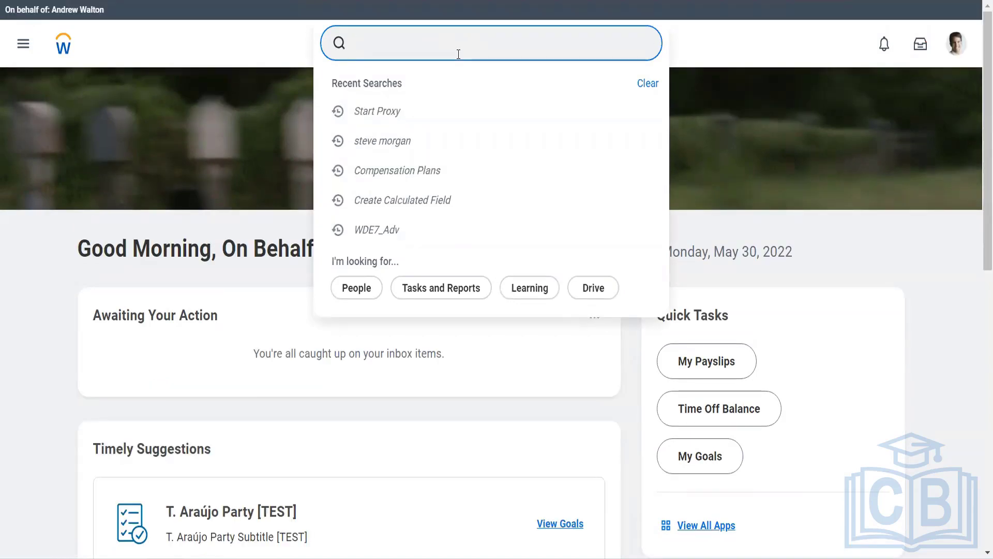
pyautogui.write('start prox')
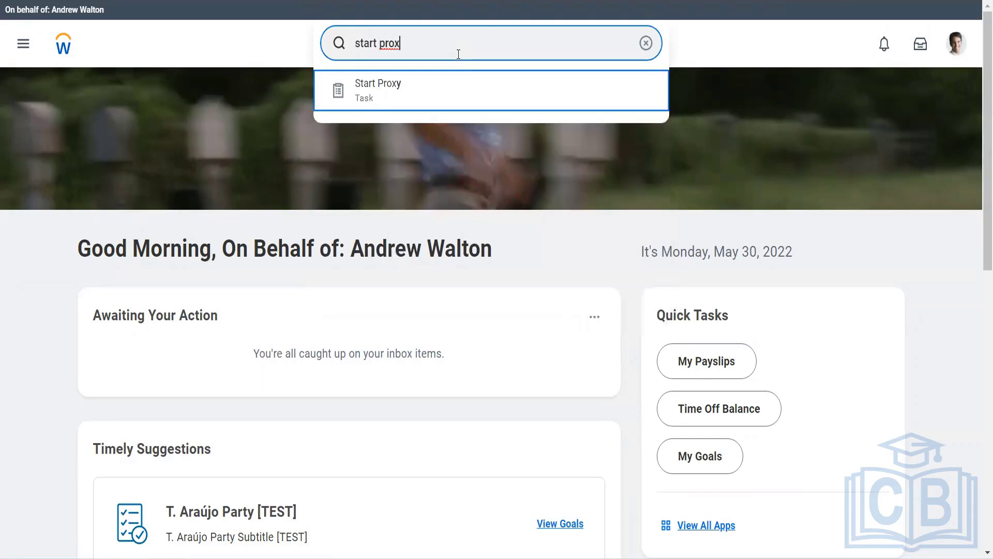
pyautogui.click(462, 69)
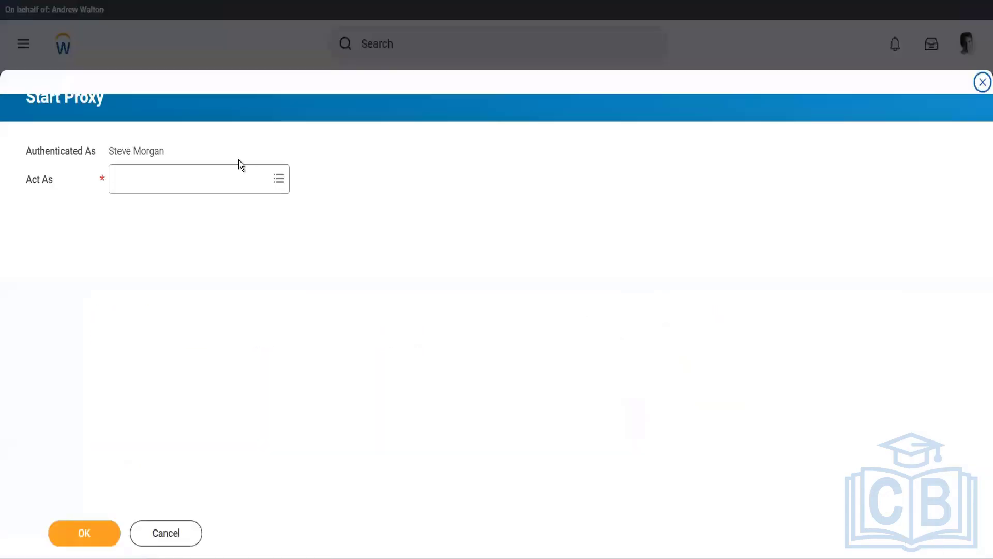
pyautogui.click(206, 178)
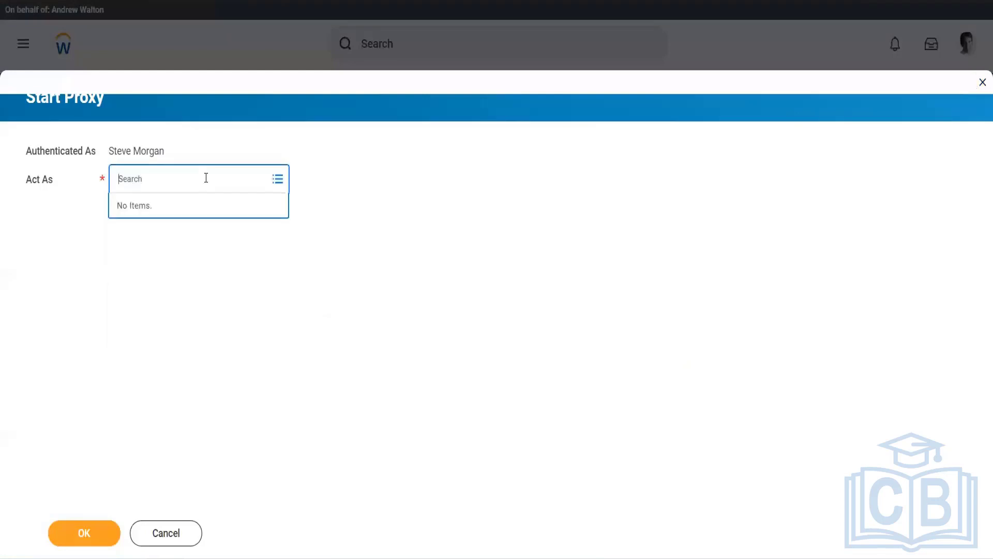
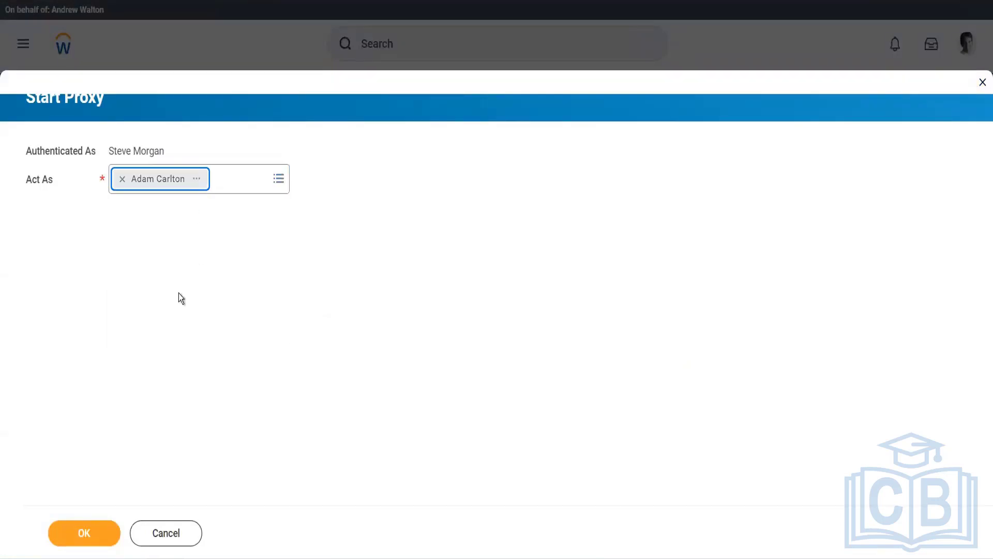
pyautogui.click(84, 533)
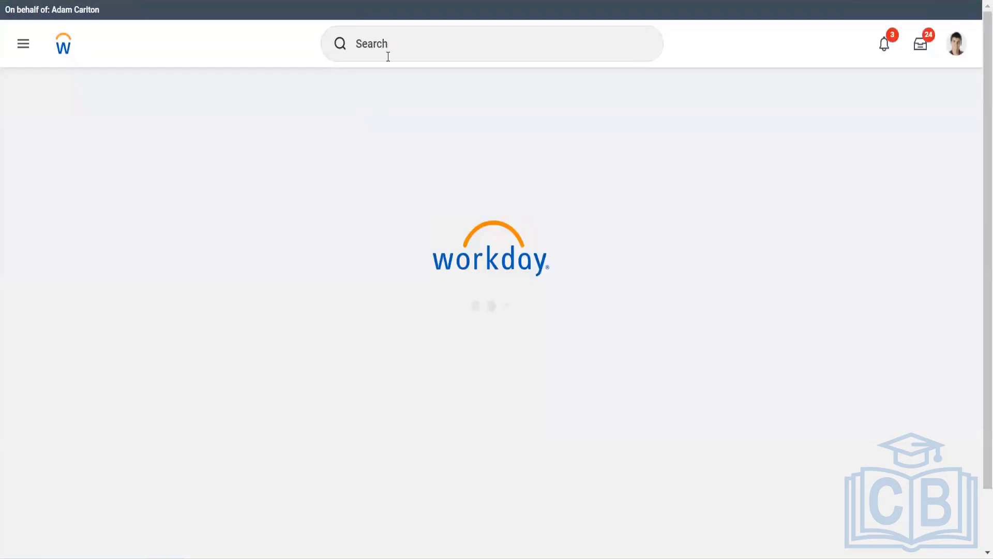
# Search 'mai supp gr' and open the Maintain Supplier Groups task.
pyautogui.click(388, 56)
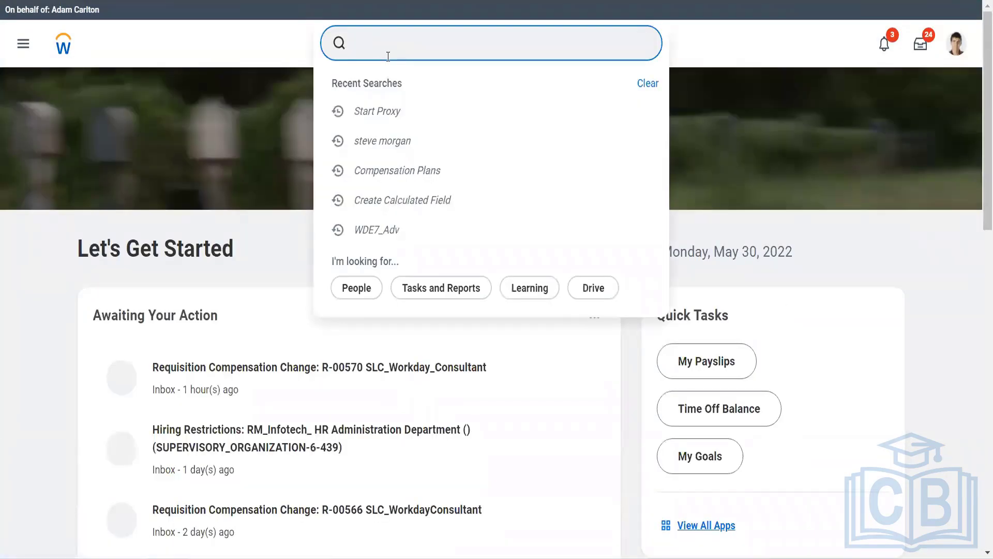
pyautogui.write('mai ')
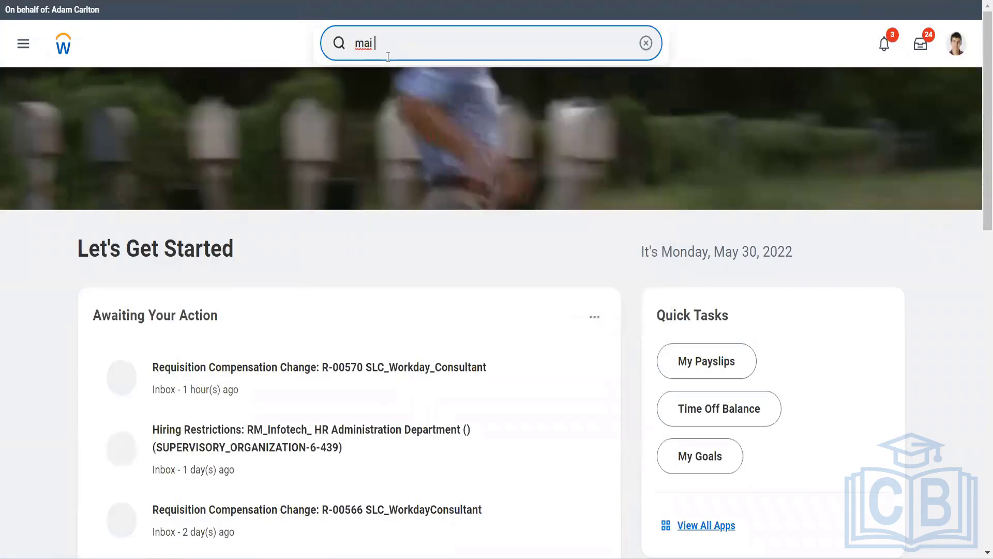
pyautogui.write('supp gr')
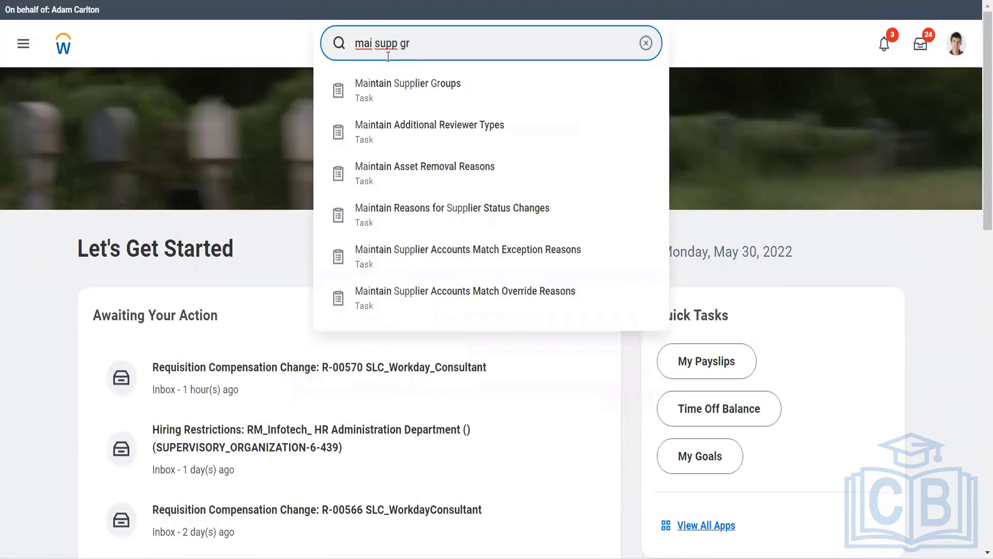
pyautogui.press('Down')
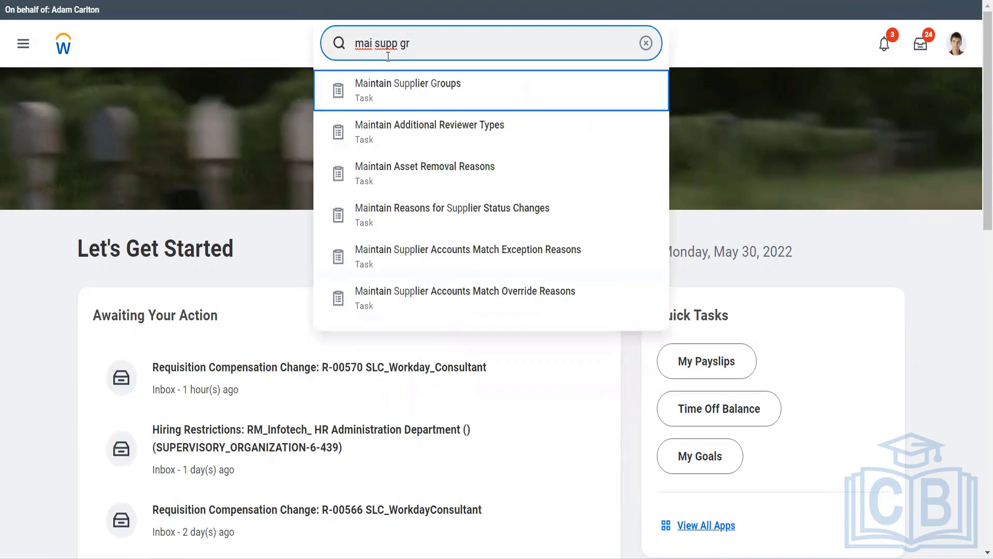
pyautogui.press('Return')
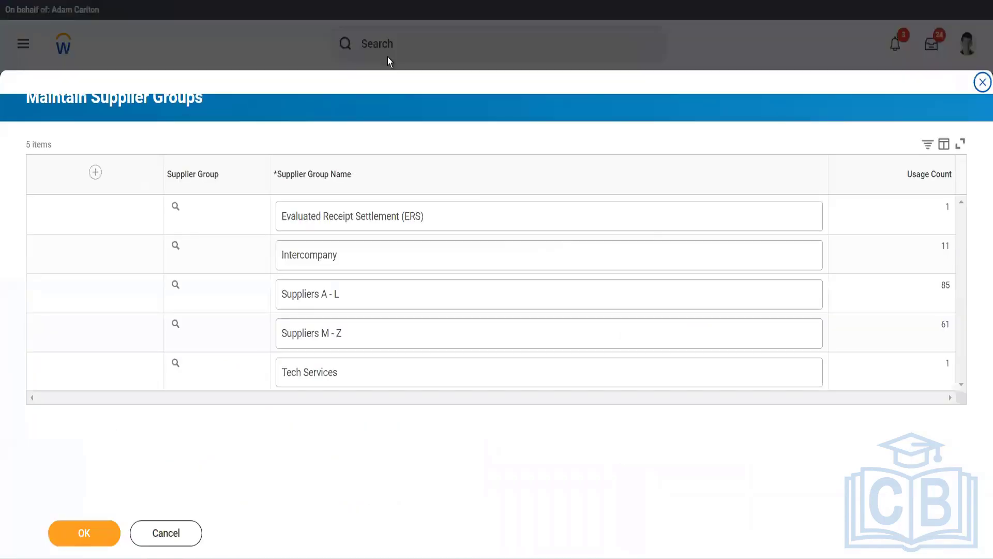
# Add a supplier group row named 'Auto Industry Twitter', confirm it, and click Done.
pyautogui.click(96, 172)
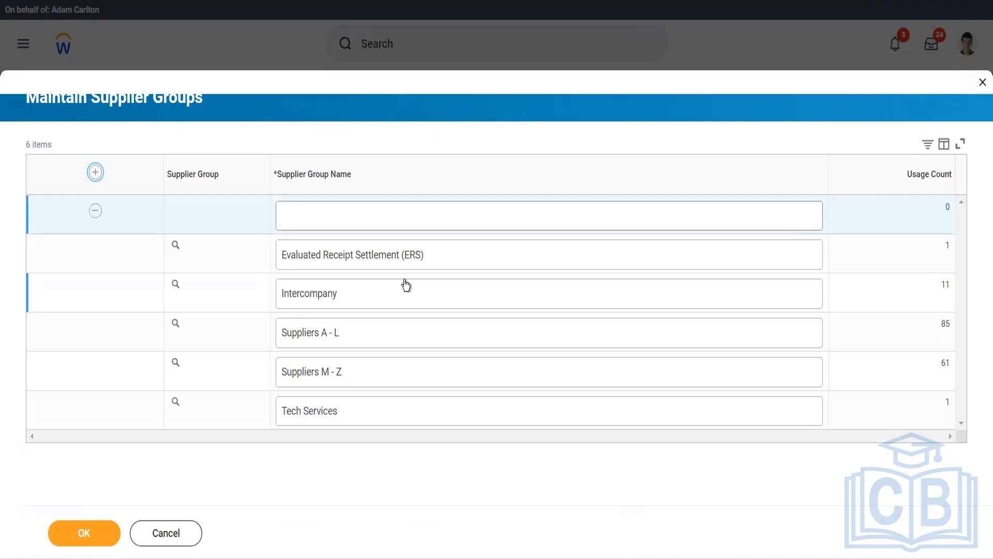
pyautogui.click(368, 218)
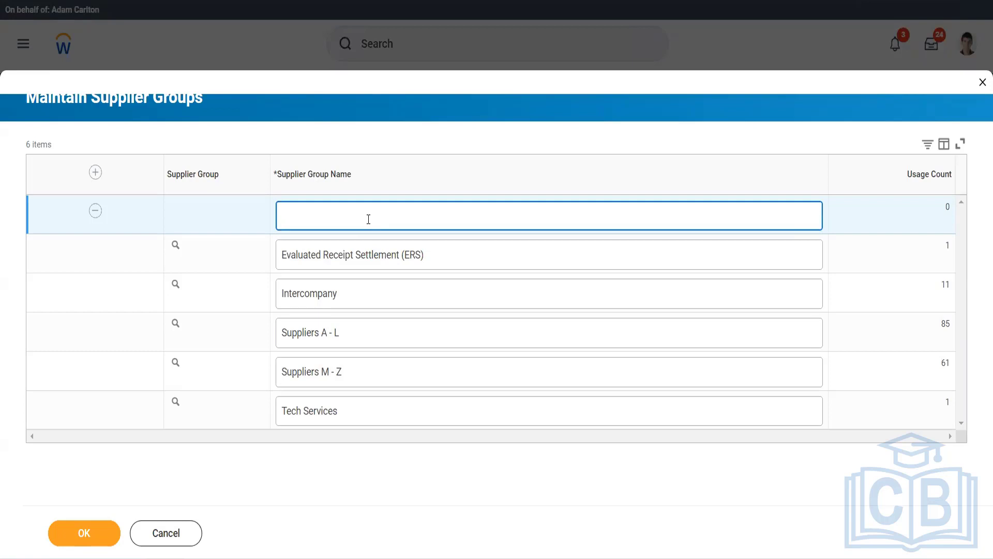
pyautogui.write('Auto Ins')
pyautogui.write('ustry')
pyautogui.click(84, 533)
pyautogui.write('Twitter')
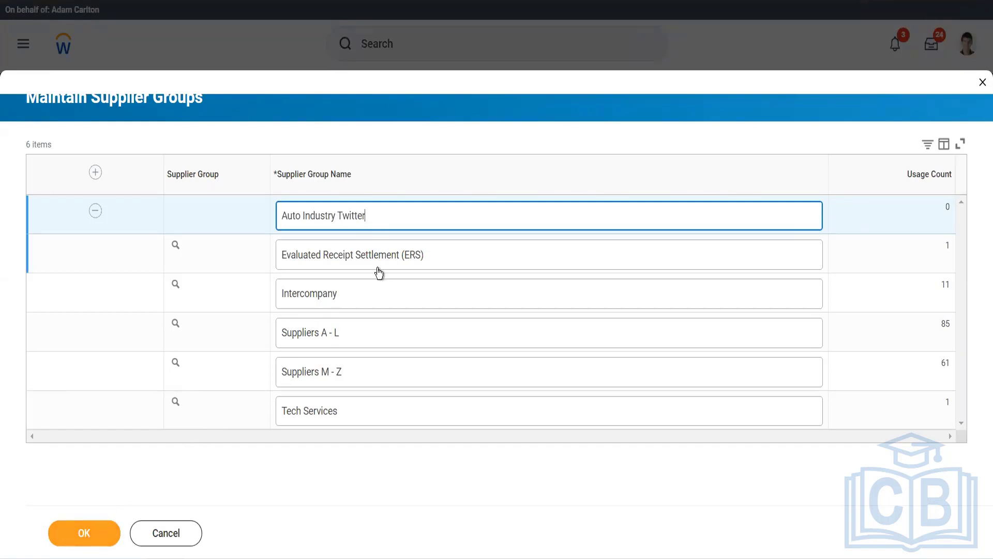
pyautogui.click(71, 532)
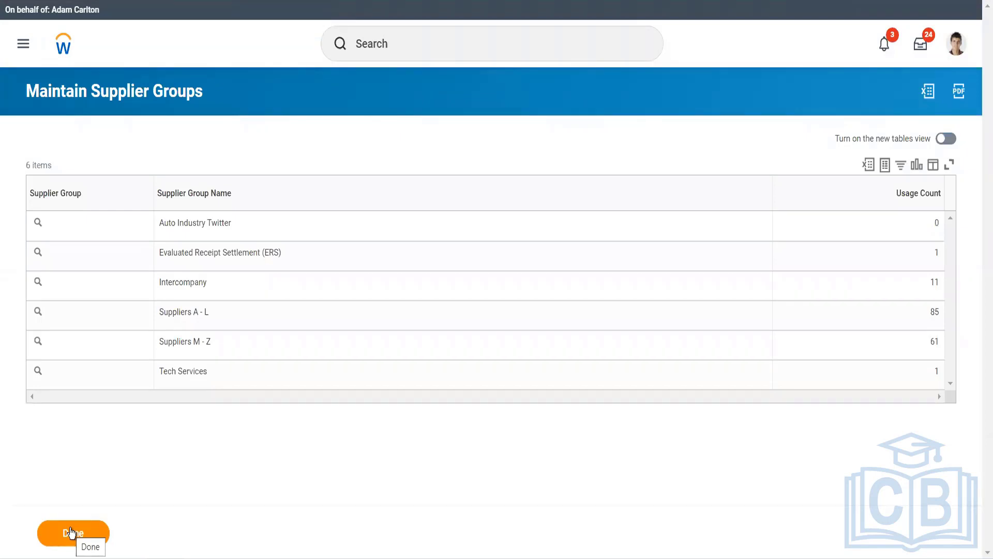
pyautogui.click(71, 533)
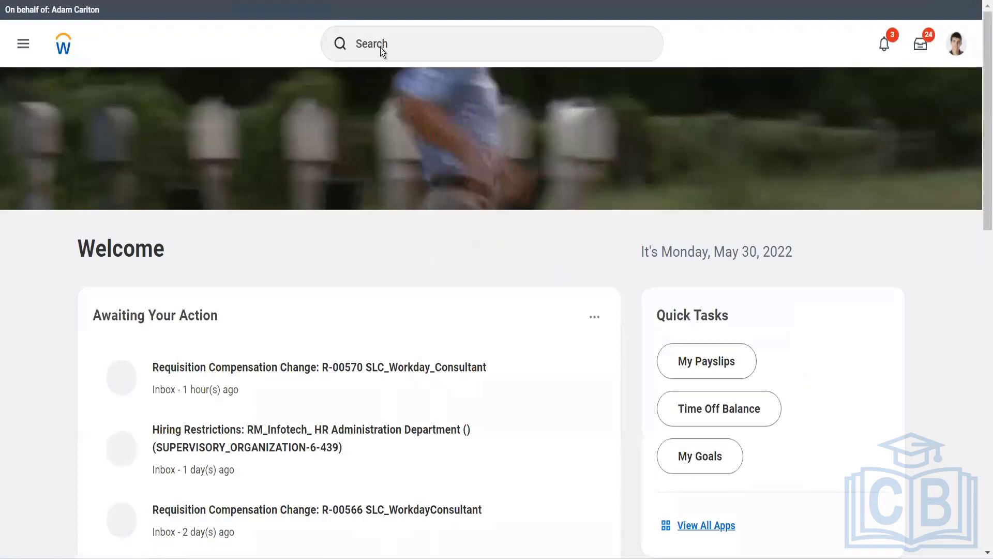
# Search 'mai supp categ' and select the Maintain Supplier Categories task.
pyautogui.click(364, 45)
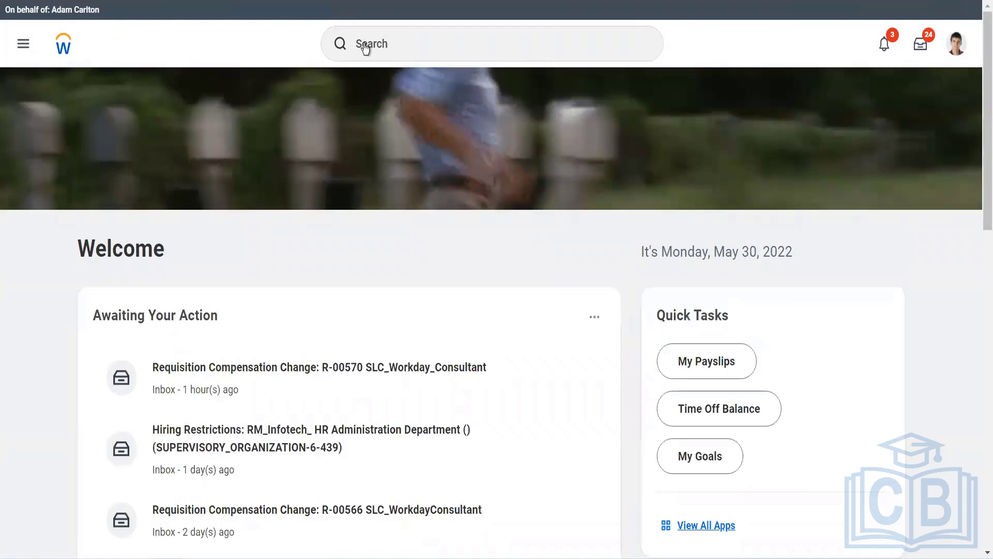
pyautogui.scroll(-10, 403, 244)
pyautogui.scroll(10, 444, 157)
pyautogui.click(415, 38)
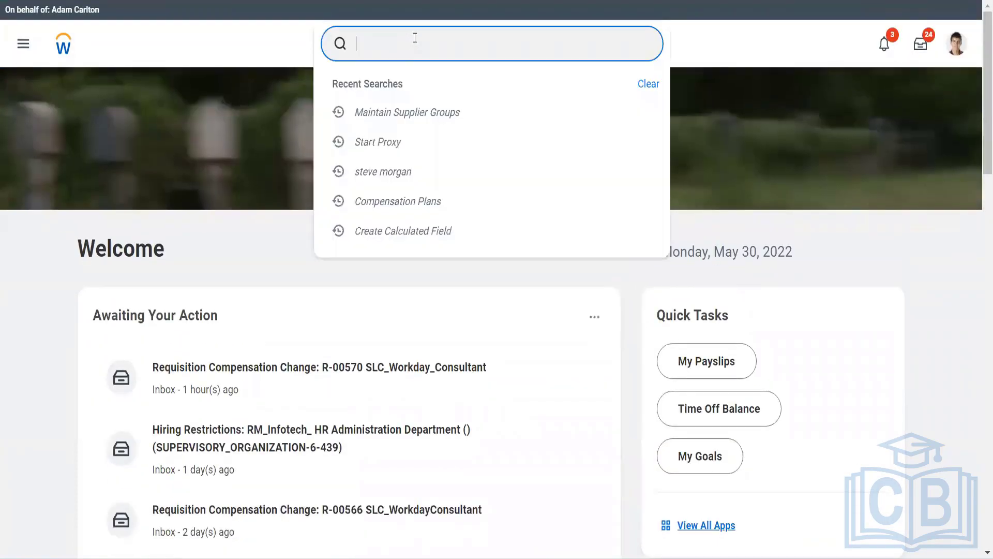
pyautogui.write('ma')
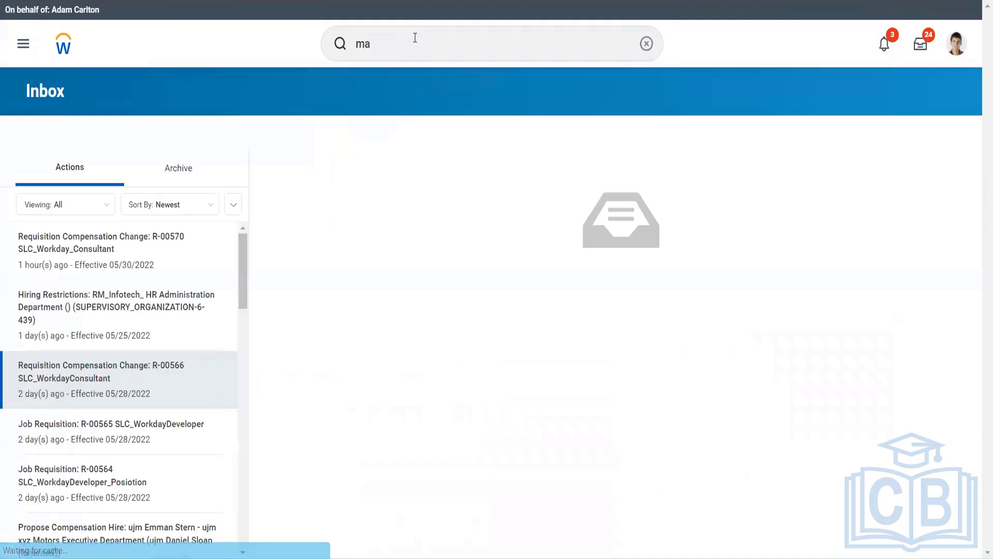
pyautogui.click(414, 38)
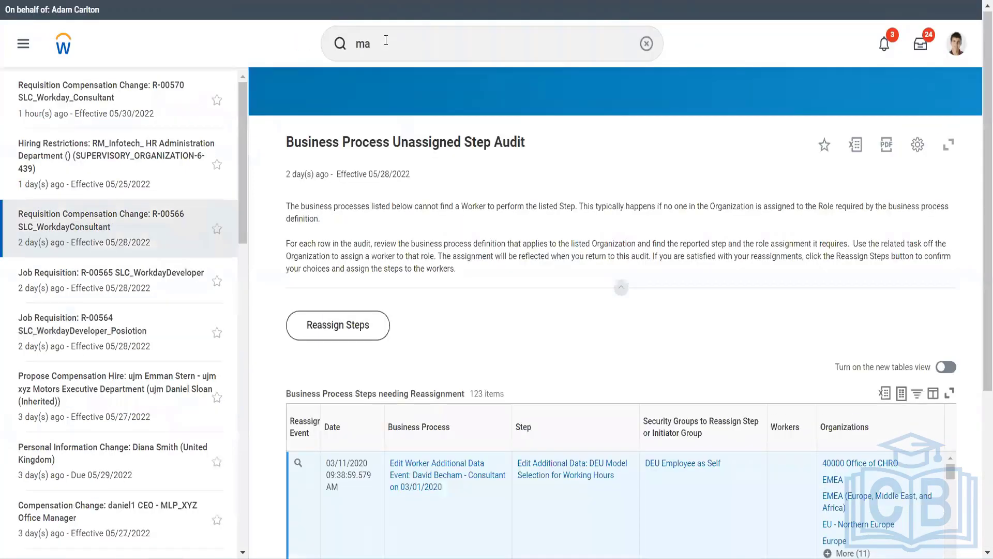
pyautogui.click(384, 40)
pyautogui.write('i')
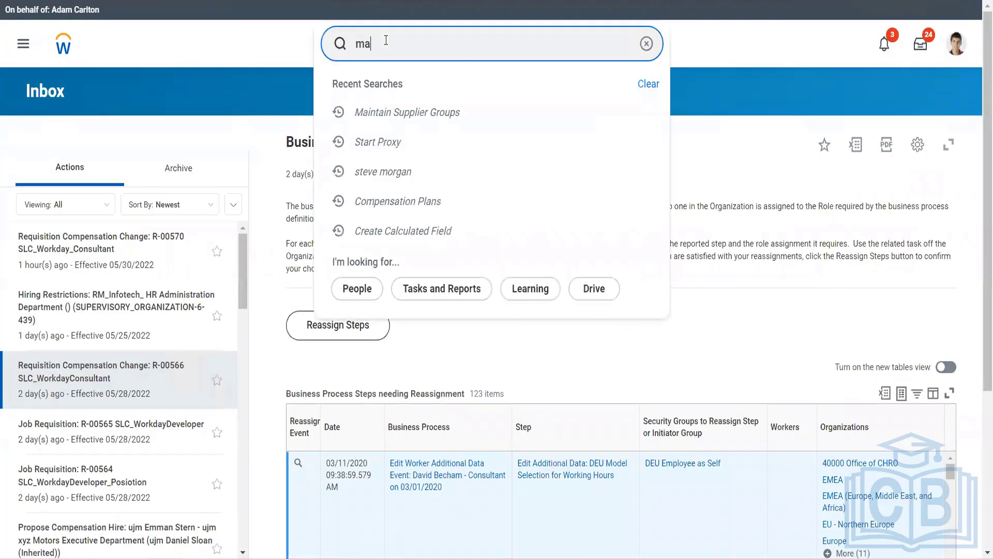
pyautogui.write(' supp categ')
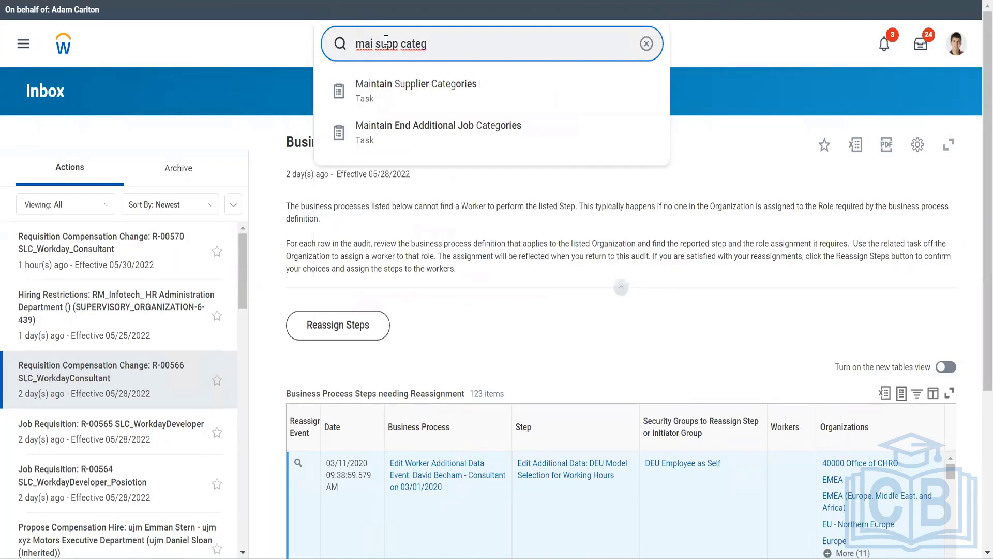
pyautogui.press('Down')
pyautogui.press('Escape')
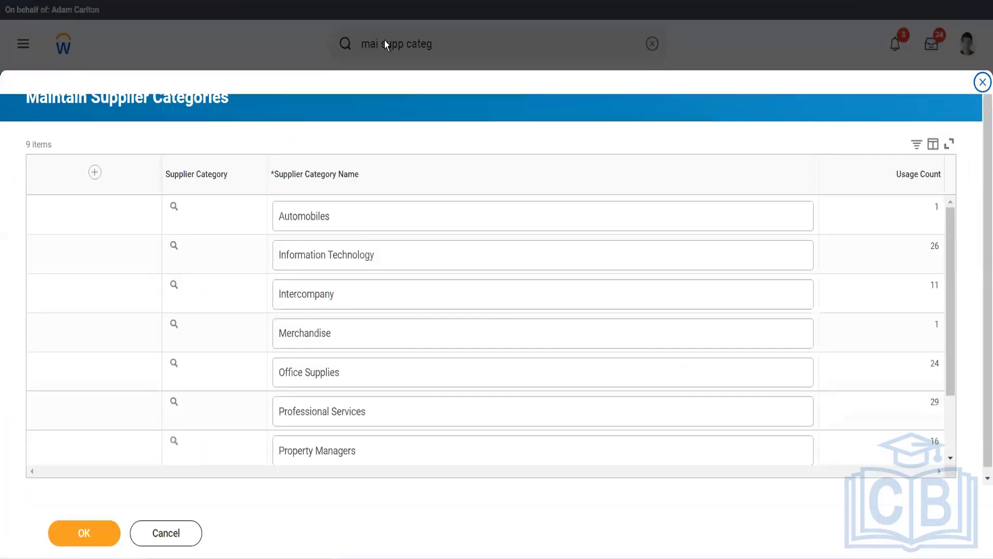
# Add a supplier category named 'Battery Provider Twitter', confirm it, and close the task.
pyautogui.click(93, 174)
pyautogui.click(94, 174)
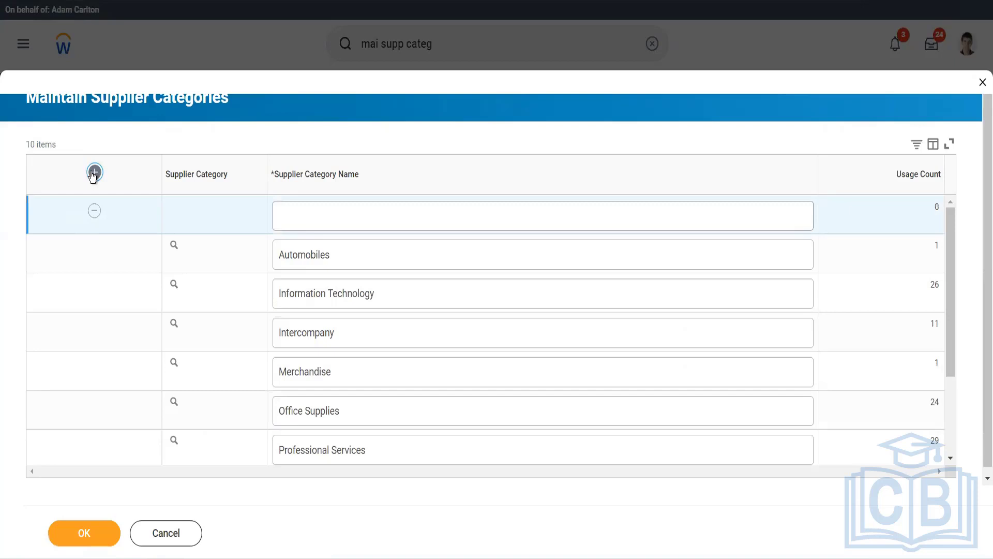
pyautogui.click(298, 224)
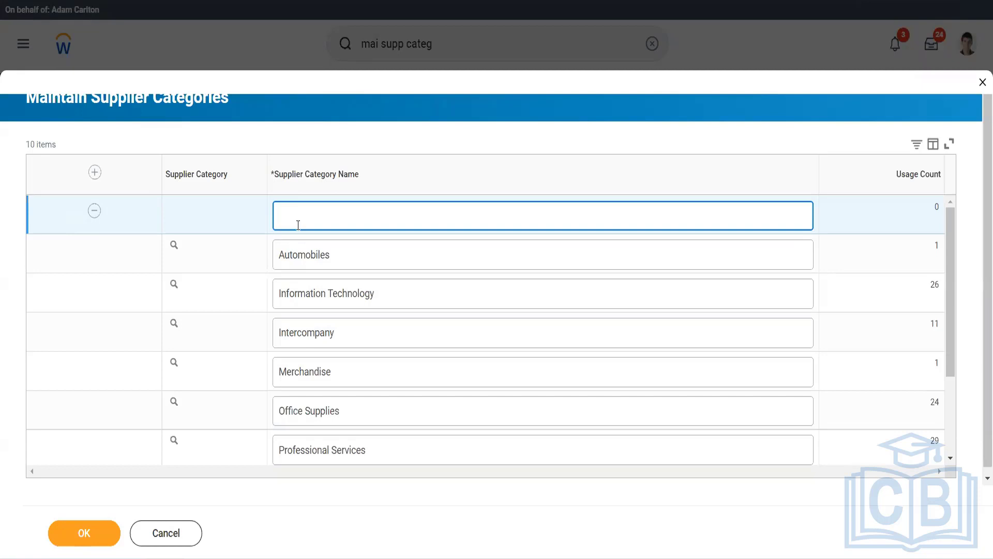
pyautogui.write('Battery Provider')
pyautogui.write('Twitter')
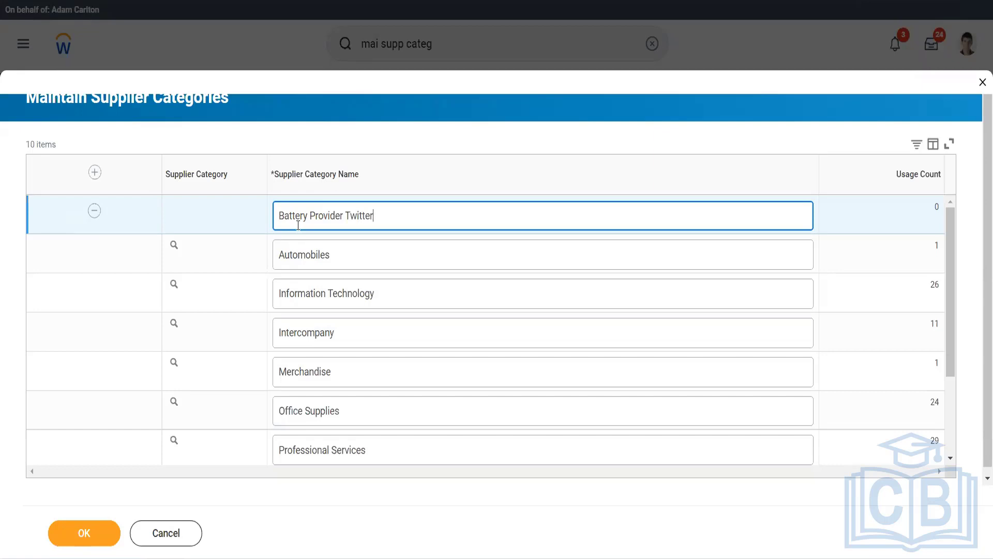
pyautogui.click(103, 526)
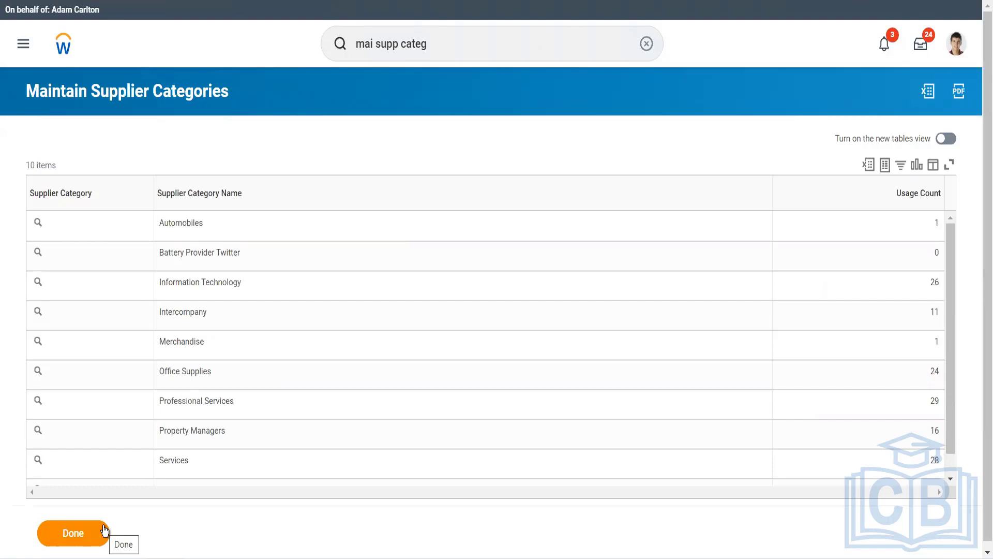
pyautogui.click(104, 530)
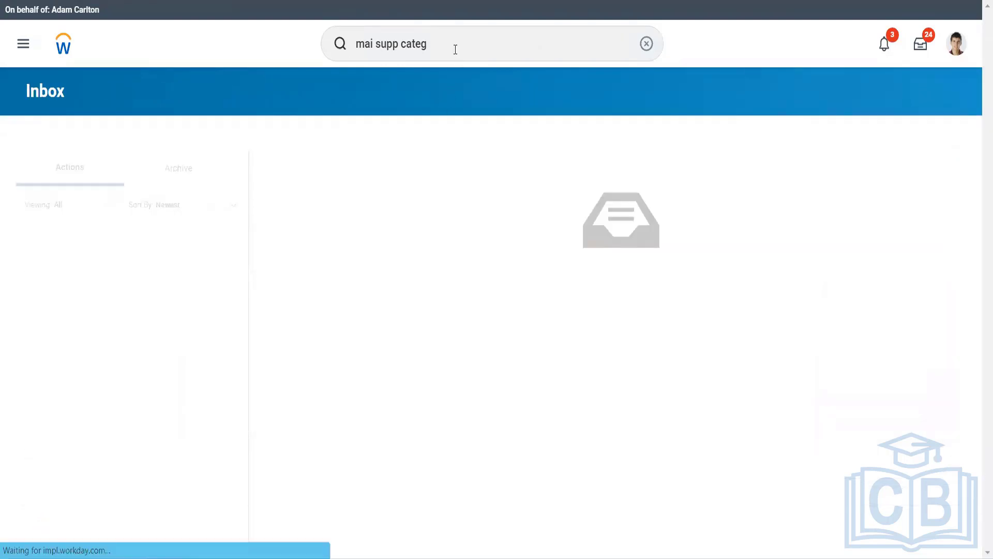
# Replace the old search text with 'cr supplier' and launch Create Supplier.
pyautogui.click(455, 49)
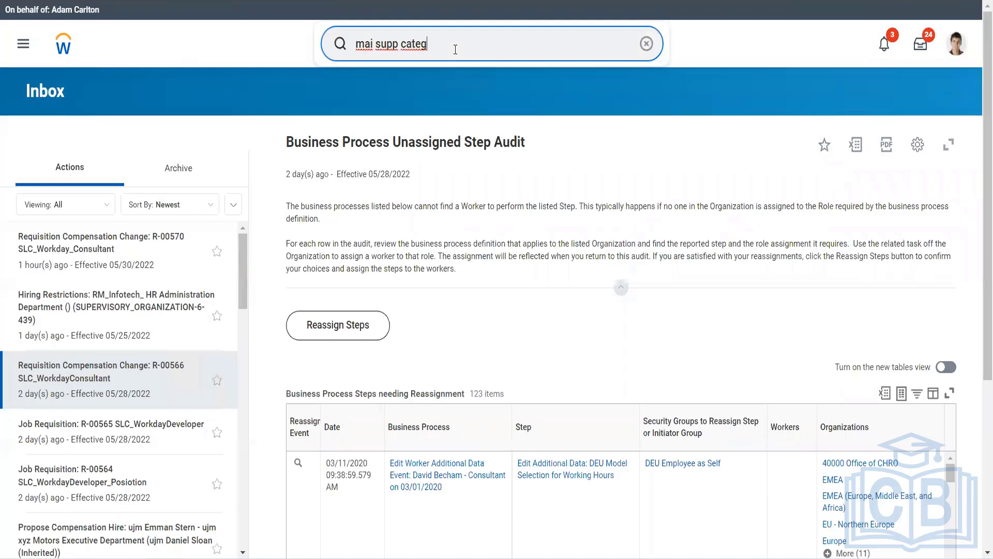
pyautogui.moveTo(455, 49); pyautogui.dragTo(347, 62)
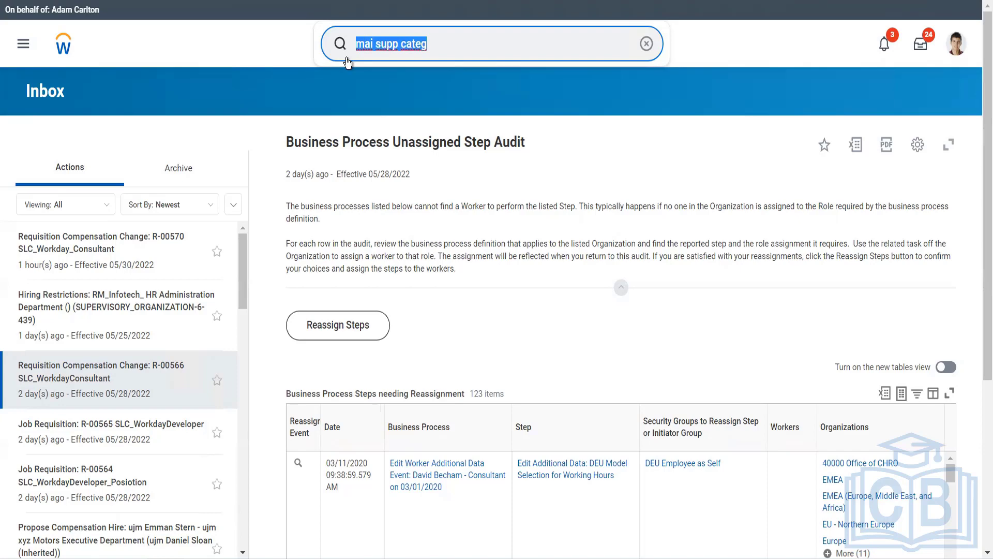
pyautogui.write('cr supplie')
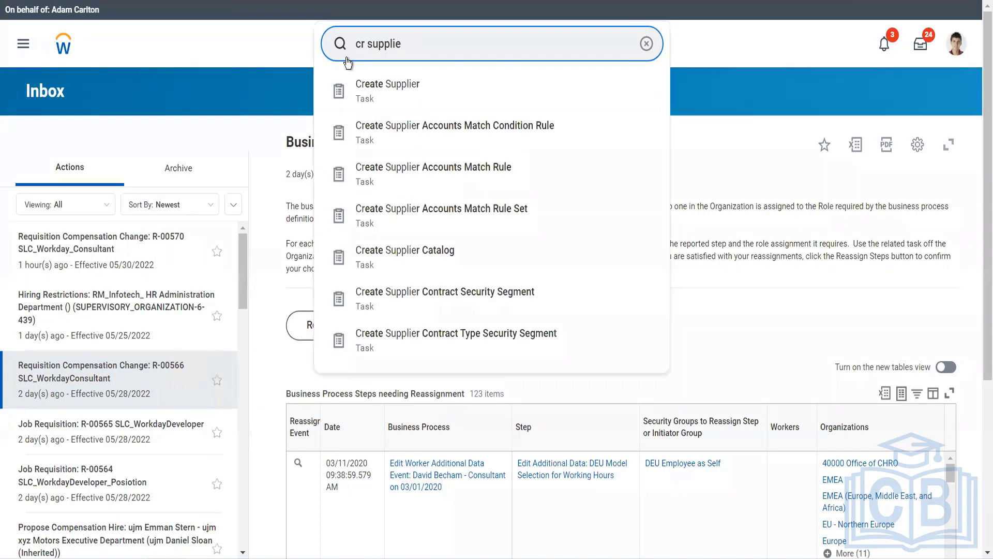
pyautogui.write('r')
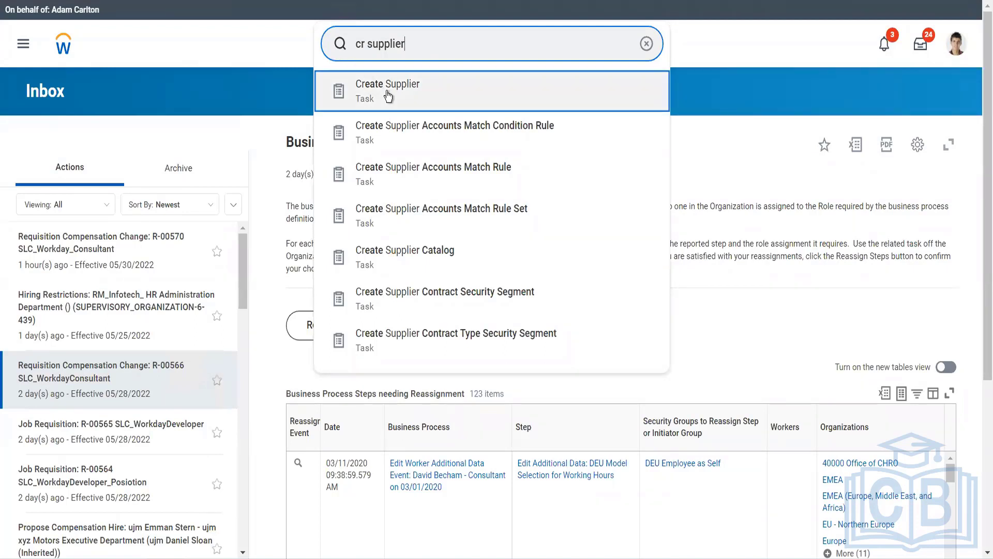
pyautogui.click(389, 97)
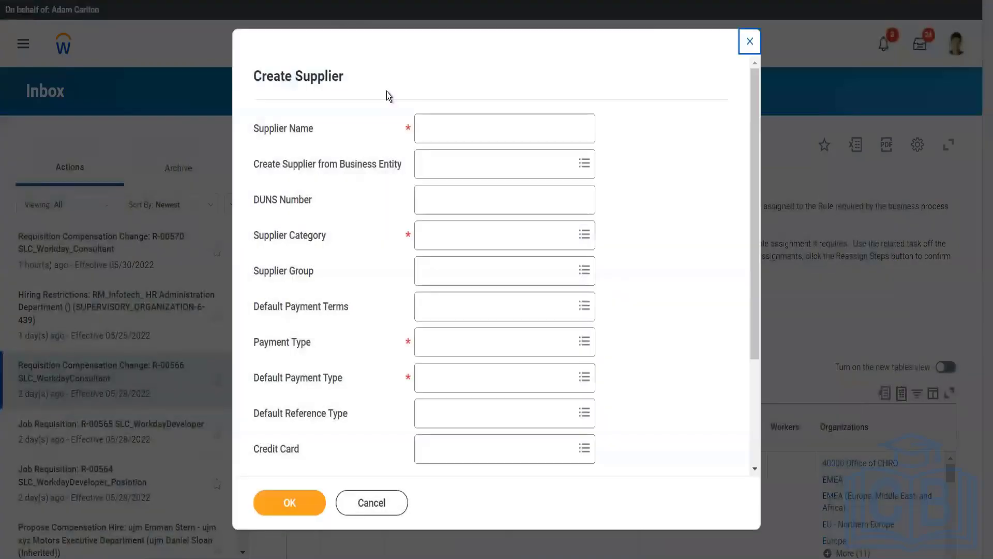
# Enter 'Adani ports' as the supplier name.
pyautogui.click(434, 122)
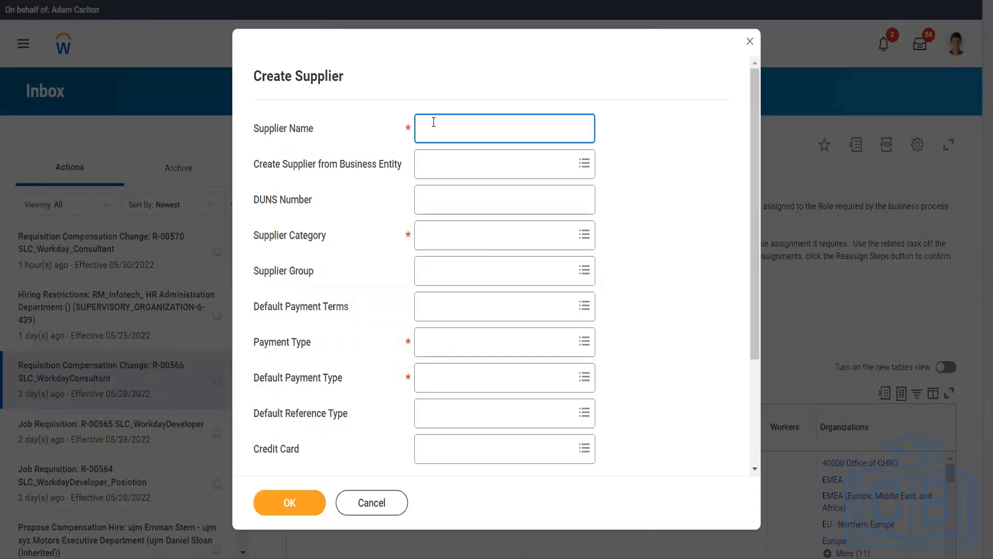
pyautogui.write('Adani ports')
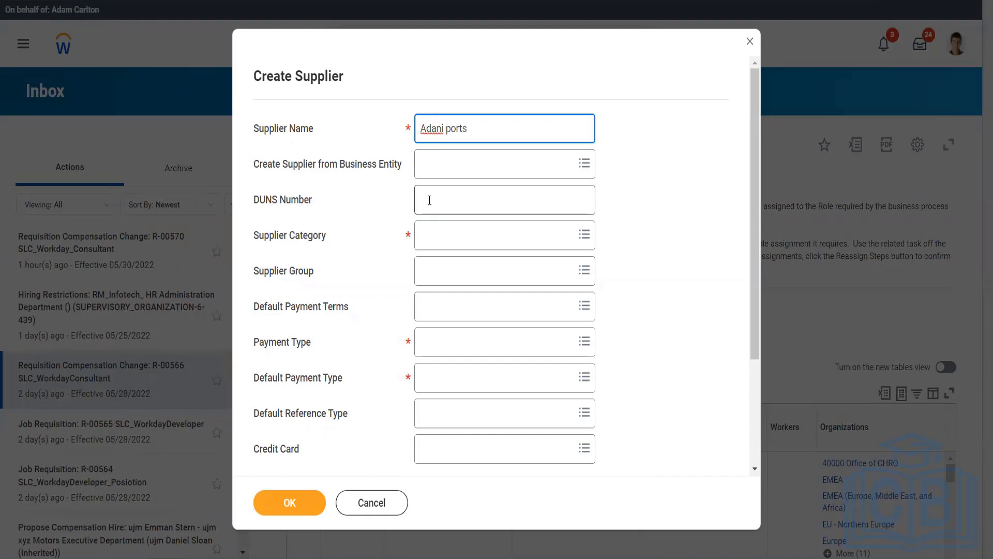
pyautogui.click(429, 200)
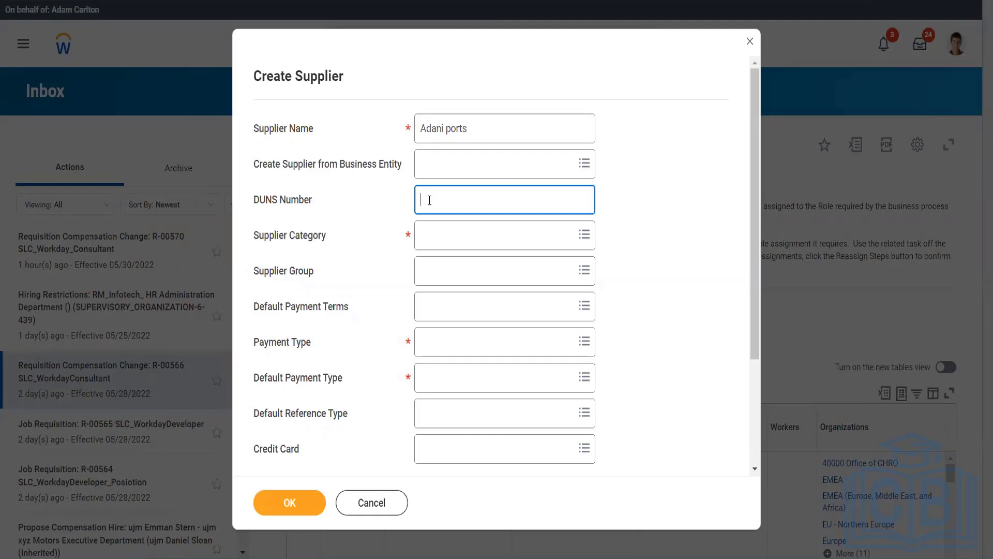
# Set category Battery Provider Twitter and supplier group Auto Industry Twitter.
pyautogui.click(437, 239)
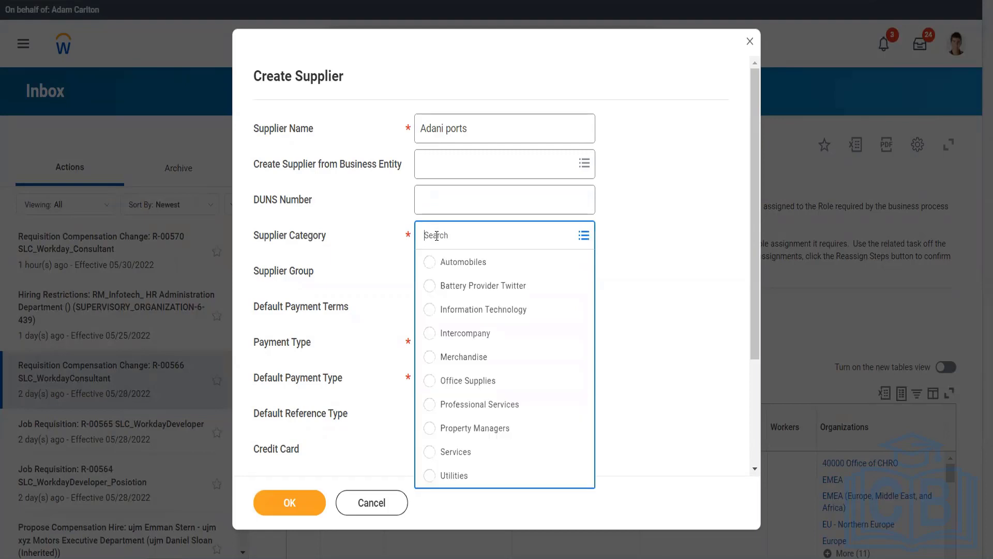
pyautogui.write('twit')
pyautogui.click(502, 291)
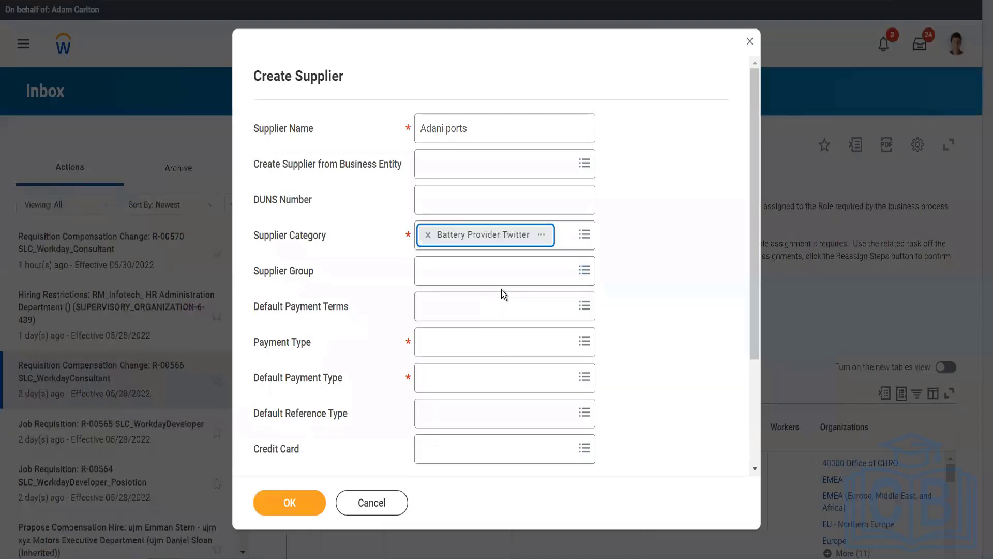
pyautogui.click(461, 282)
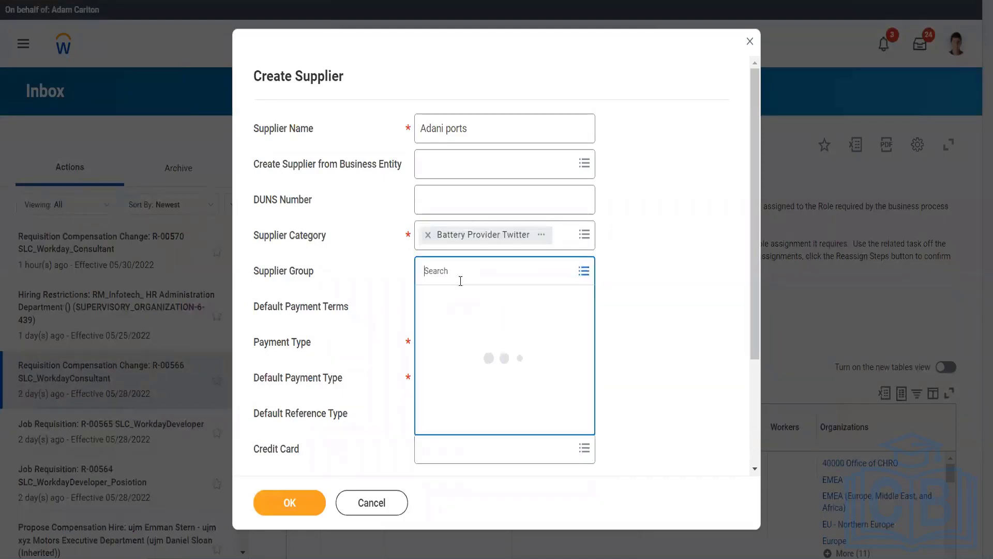
pyautogui.write('twitter')
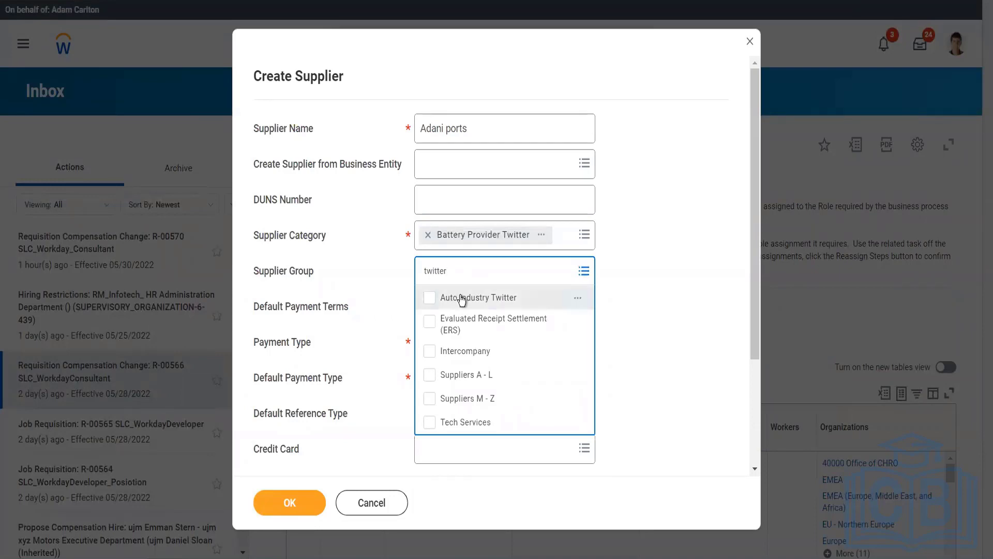
pyautogui.click(462, 299)
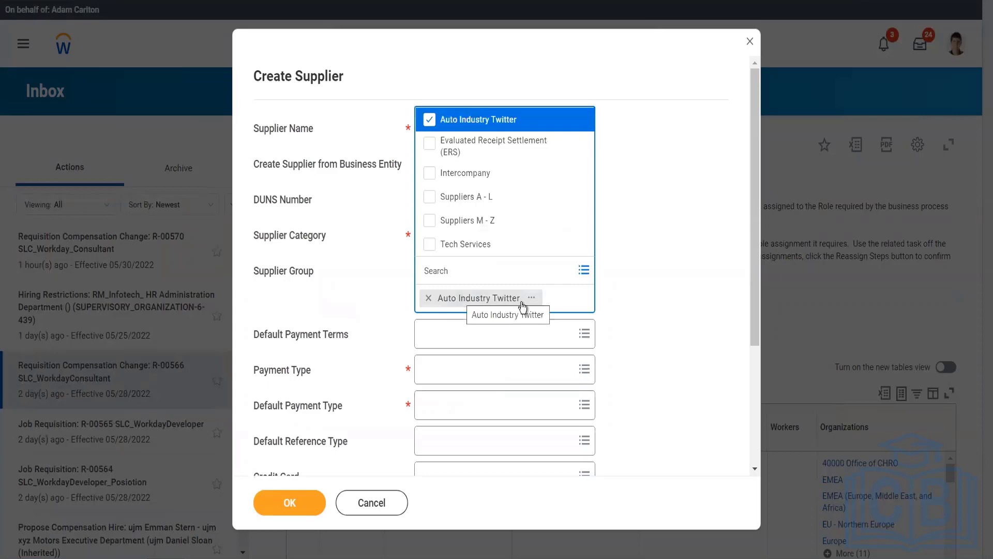
pyautogui.click(623, 312)
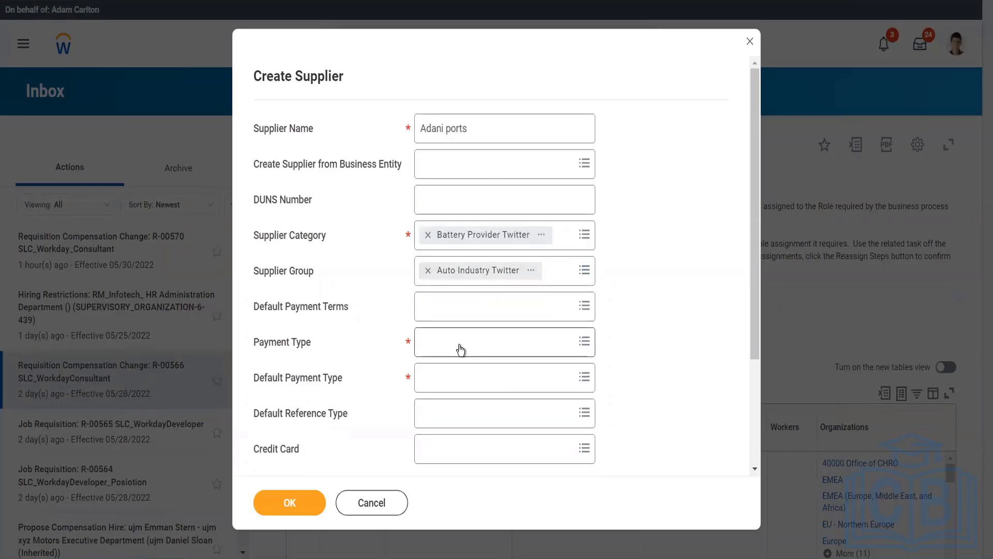
# Set default payment terms to Net 10 and accept Check as a payment type.
pyautogui.click(476, 307)
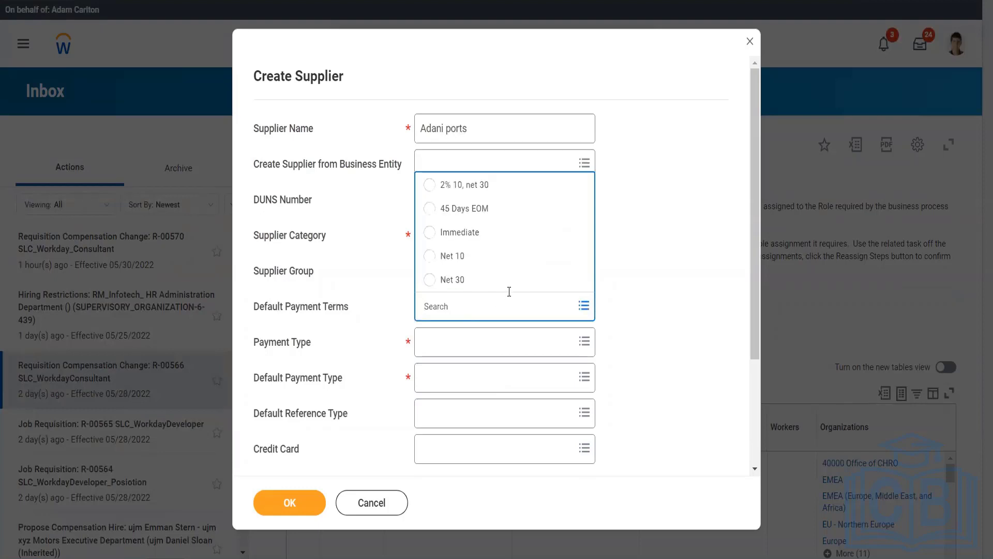
pyautogui.click(460, 265)
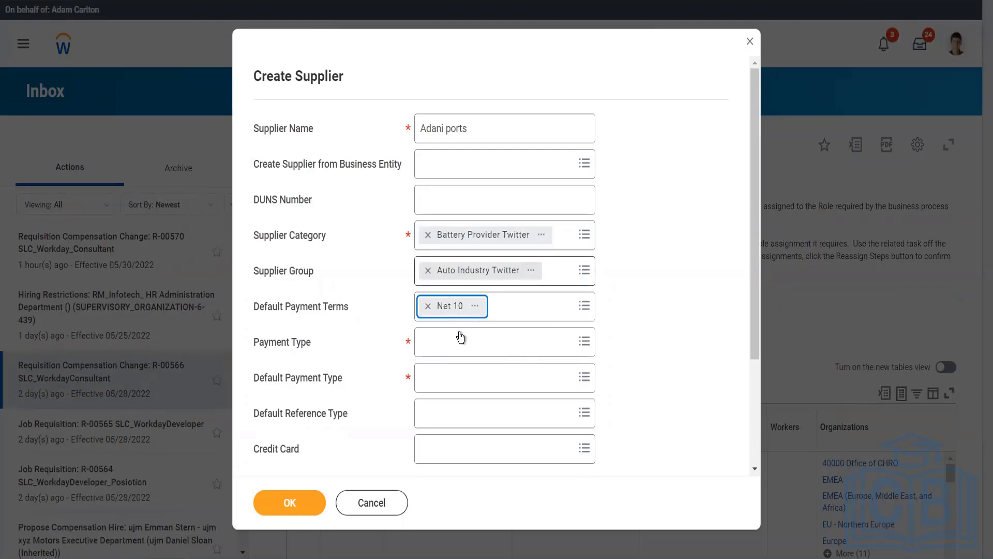
pyautogui.click(456, 340)
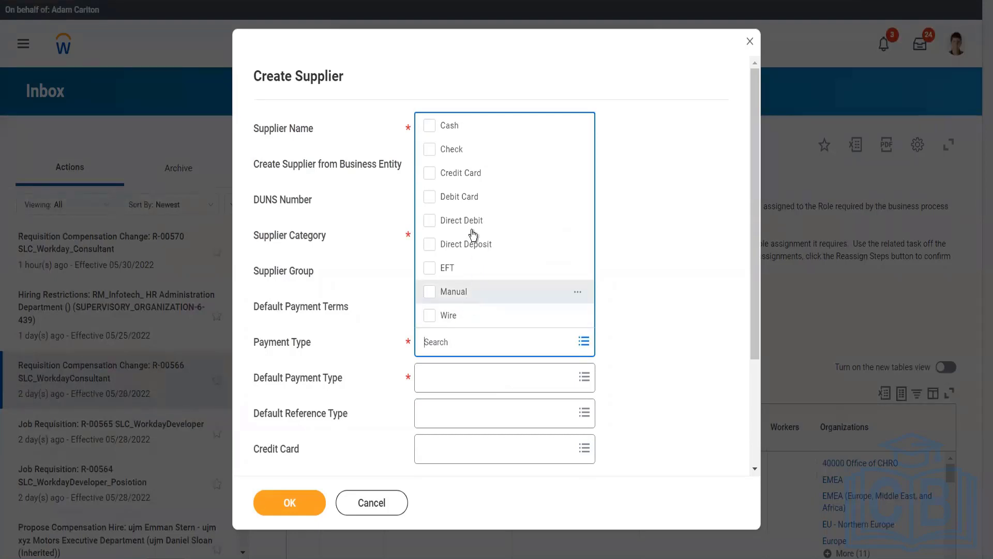
pyautogui.click(465, 155)
pyautogui.click(631, 314)
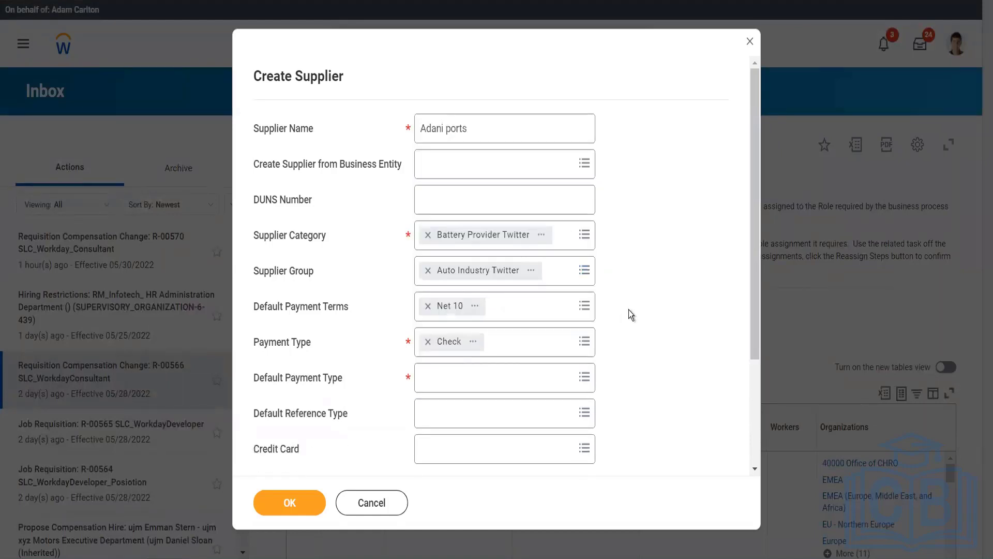
pyautogui.scroll(-3, 631, 314)
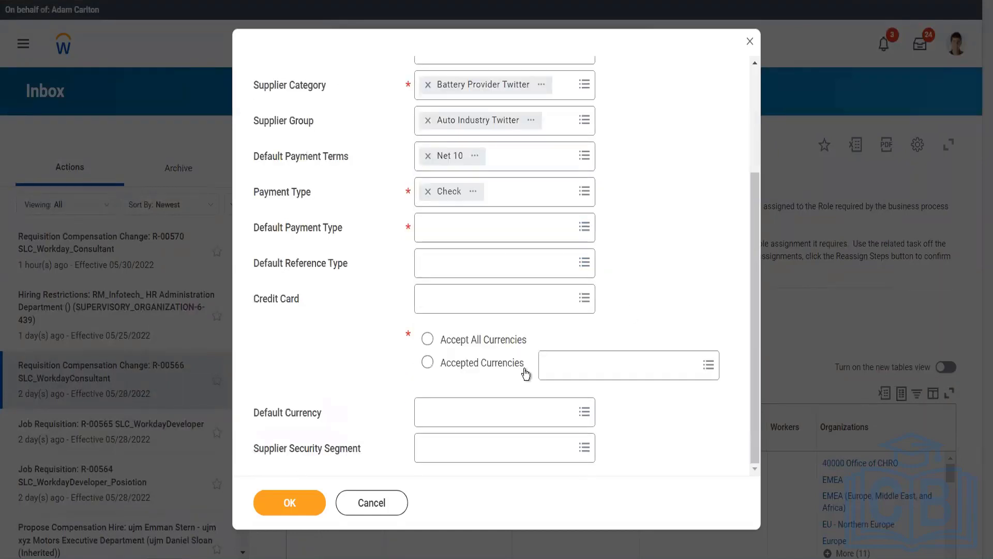
# Set Check as the default payment type, leaving reference type empty.
pyautogui.click(465, 238)
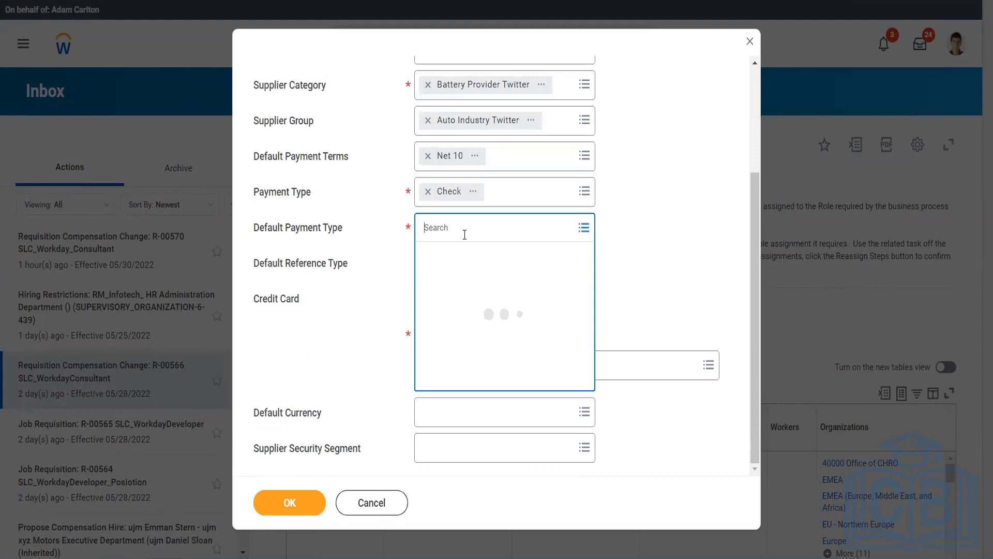
pyautogui.click(455, 254)
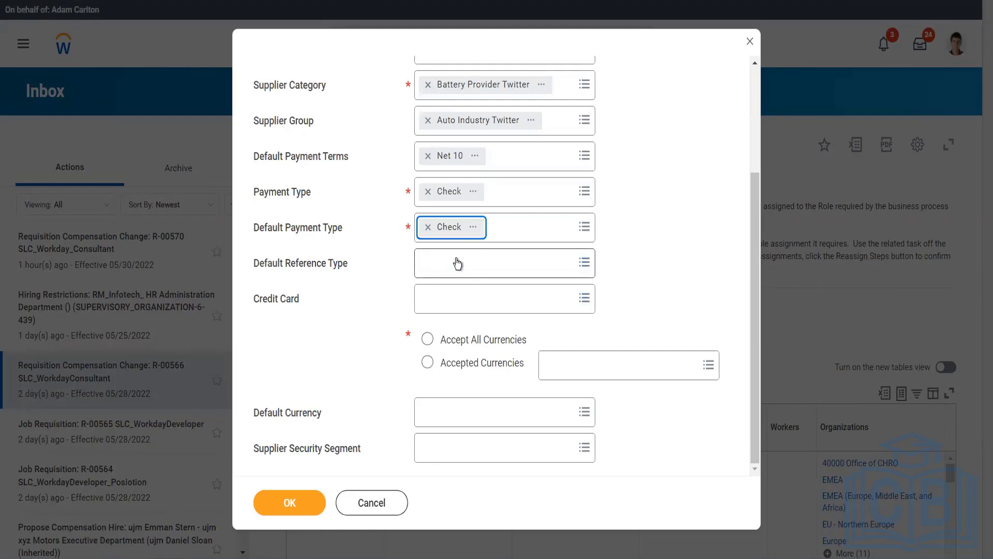
pyautogui.click(457, 263)
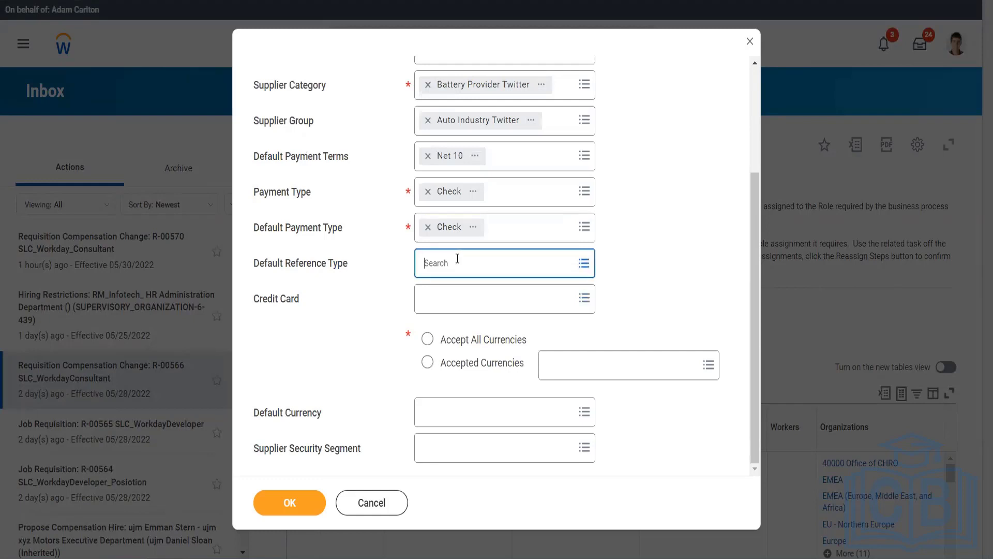
pyautogui.click(457, 261)
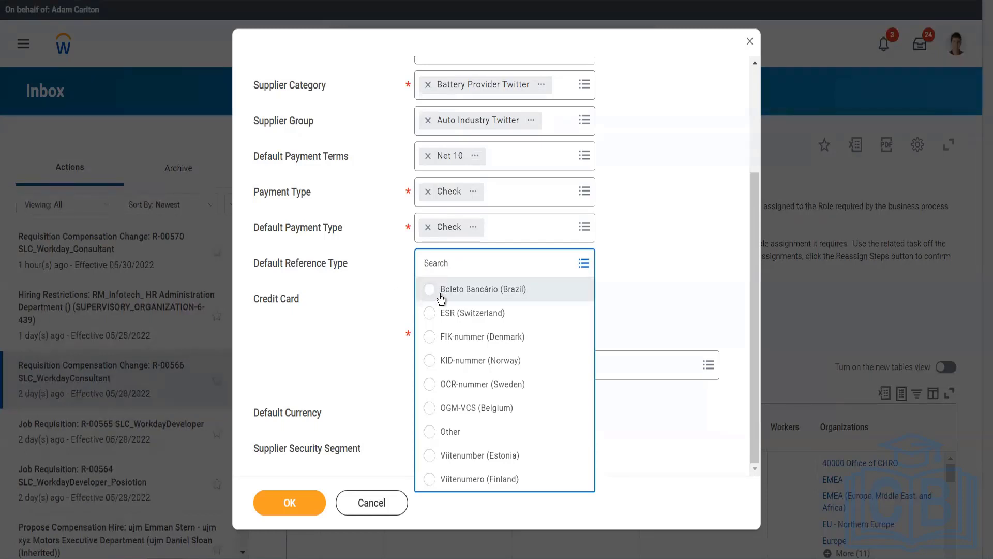
pyautogui.click(374, 311)
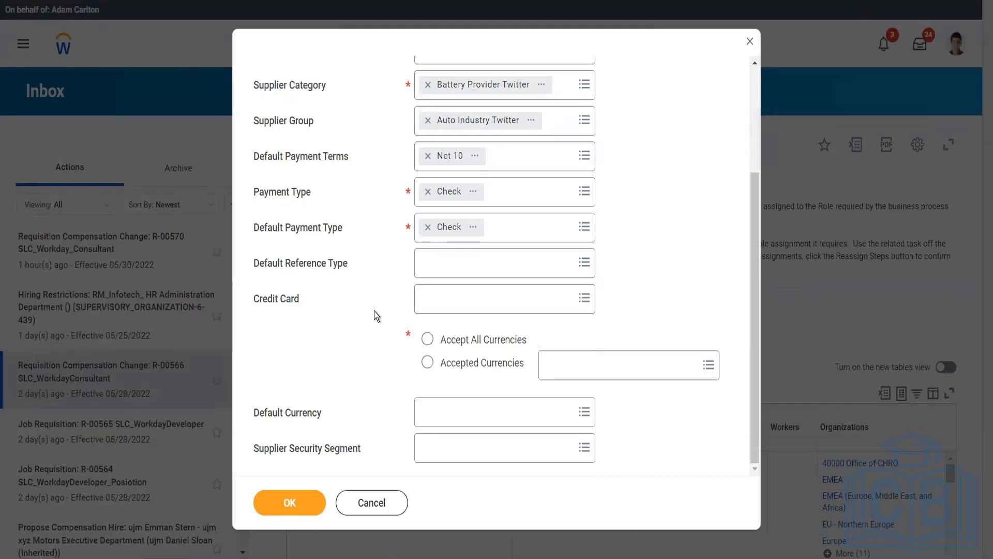
# Accept all currencies with USD as default currency and confirm the supplier details.
pyautogui.click(423, 309)
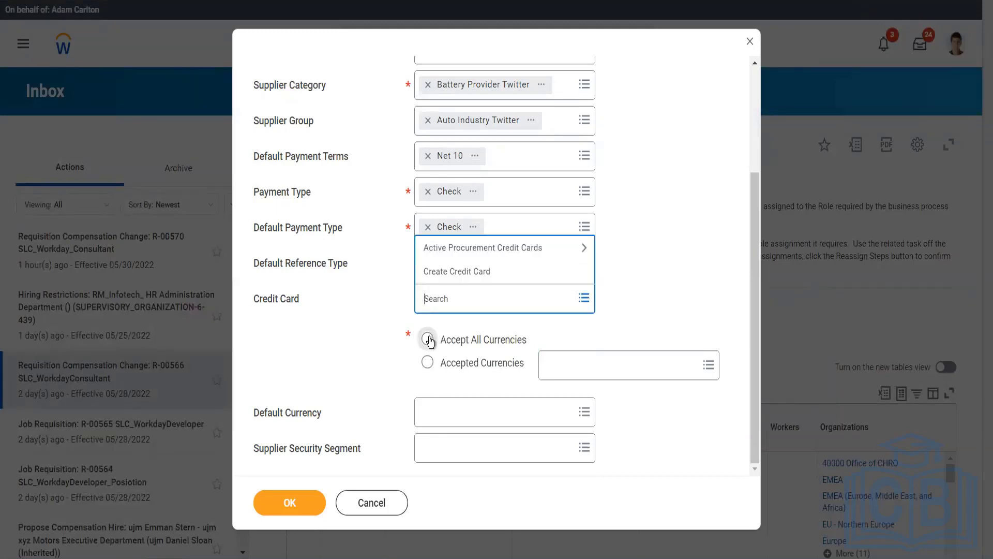
pyautogui.click(428, 340)
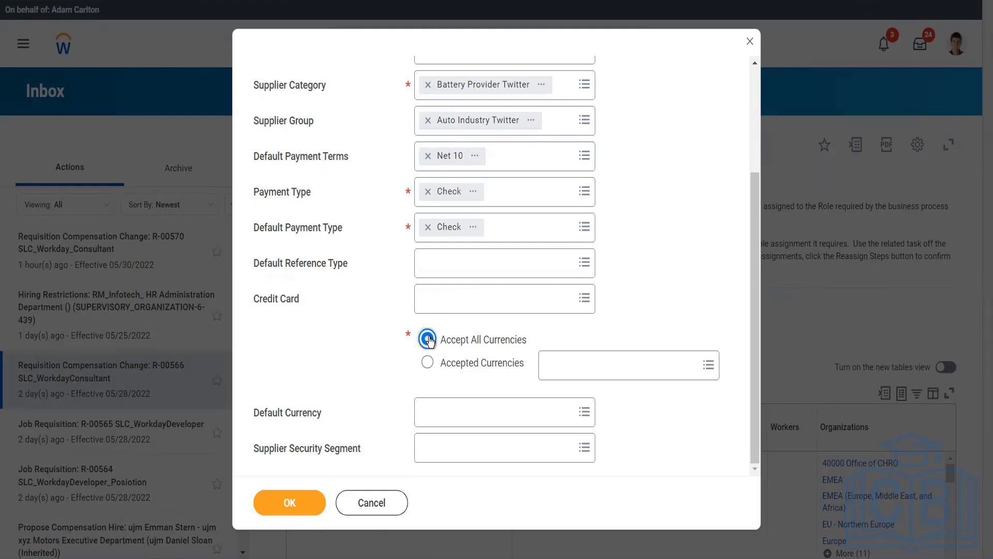
pyautogui.click(452, 408)
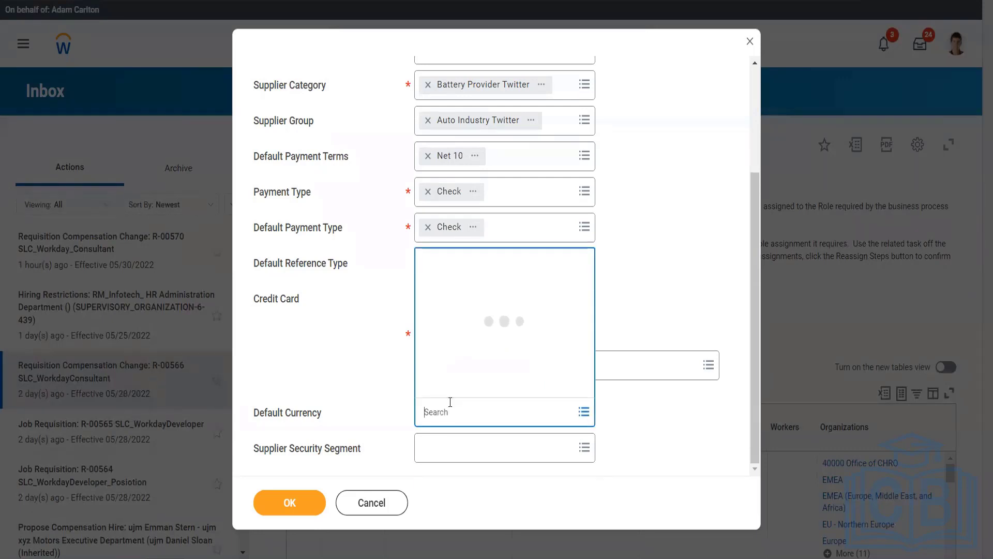
pyautogui.write('usd')
pyautogui.click(303, 503)
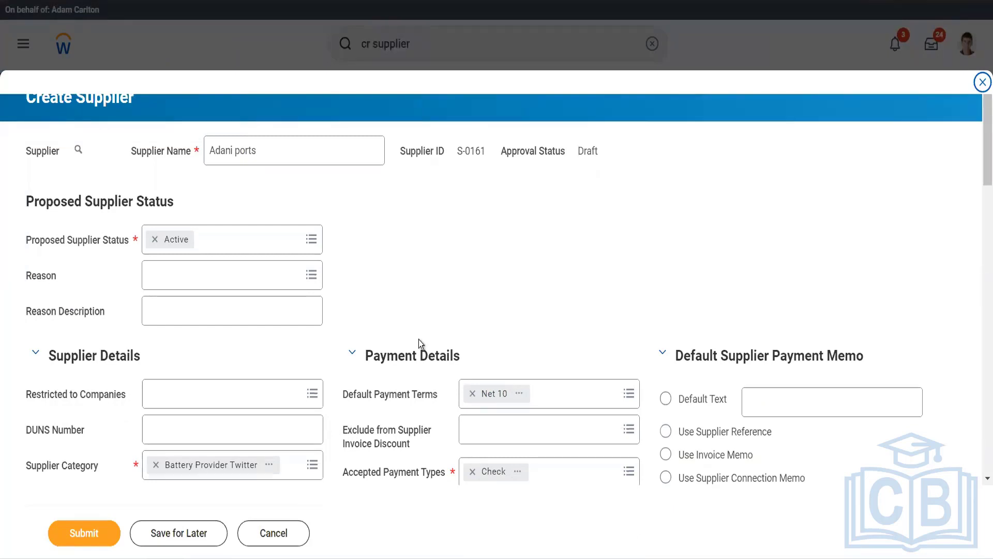
# Restrict the supplier to Global Modern Services, Inc. (USA), found by searching 'gms usa'.
pyautogui.scroll(-3, 418, 339)
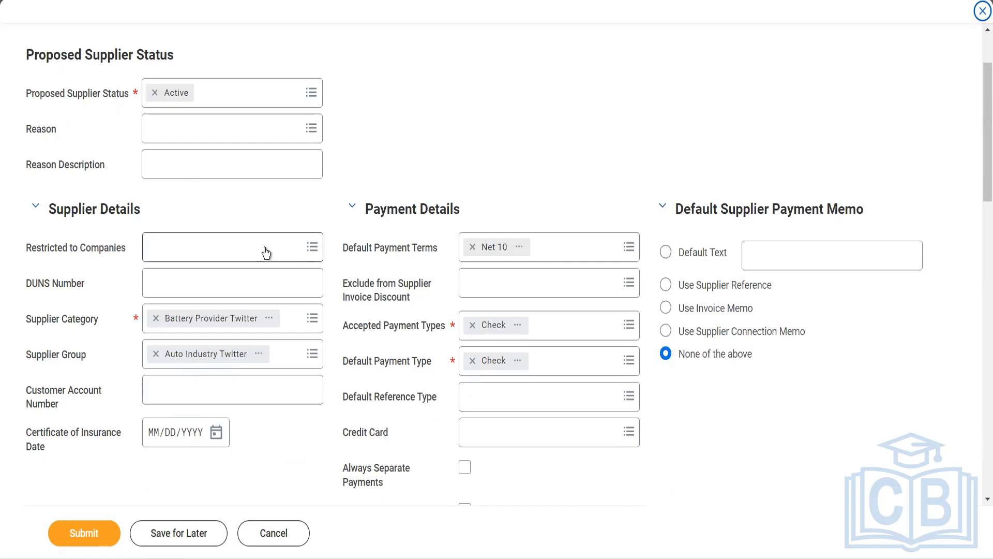
pyautogui.click(266, 252)
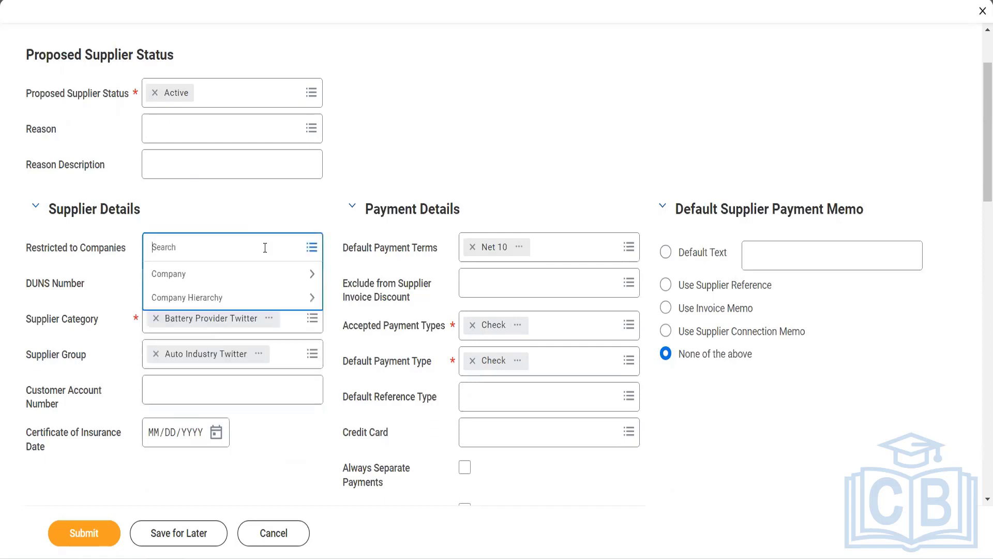
pyautogui.write('gms usa')
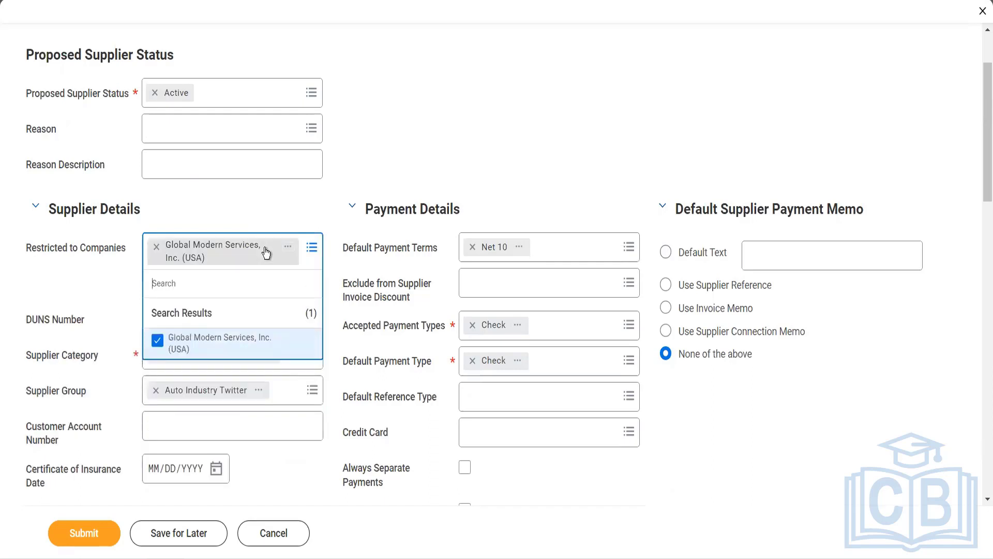
pyautogui.click(372, 171)
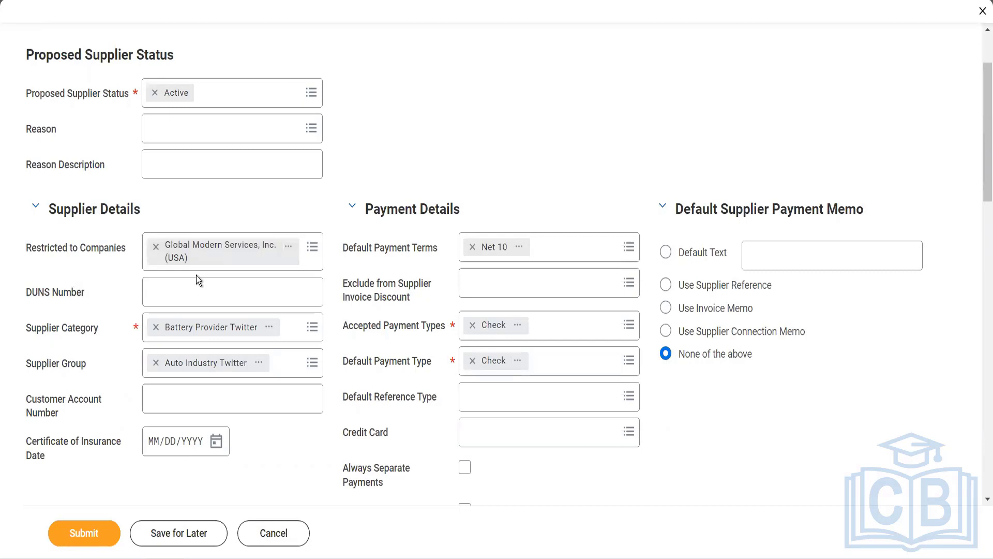
pyautogui.click(189, 291)
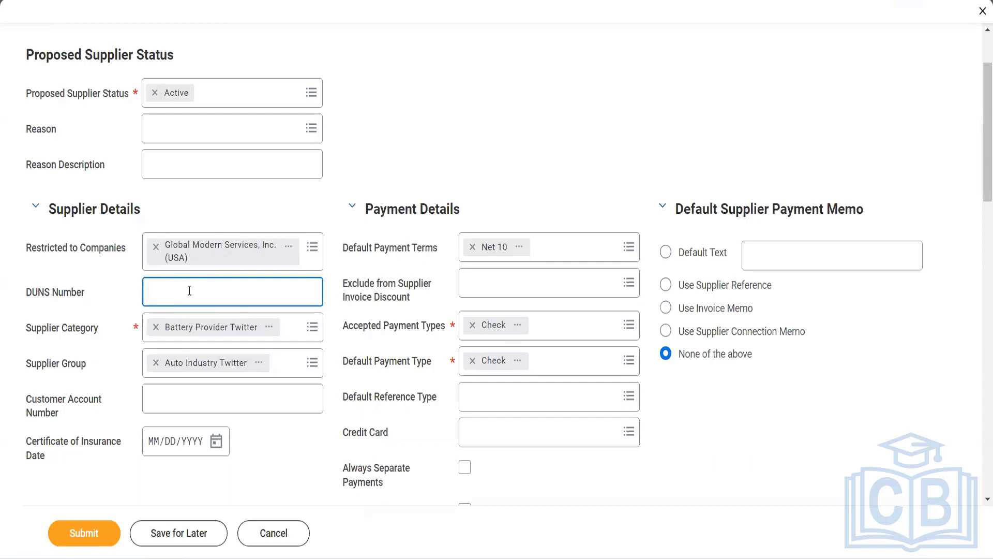
# Enter the customer account number and review, then dismiss, the invoice discount exclusion options.
pyautogui.click(203, 390)
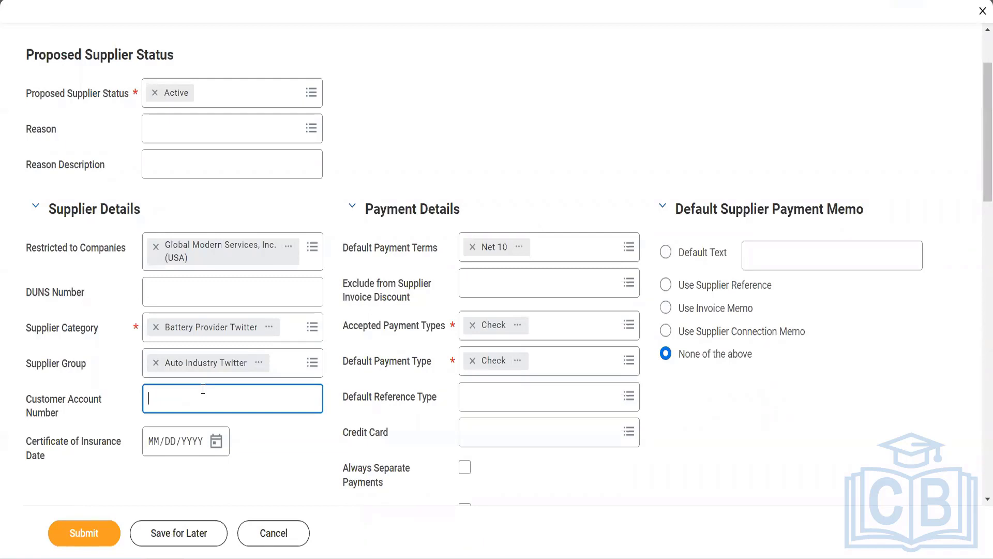
pyautogui.click(495, 290)
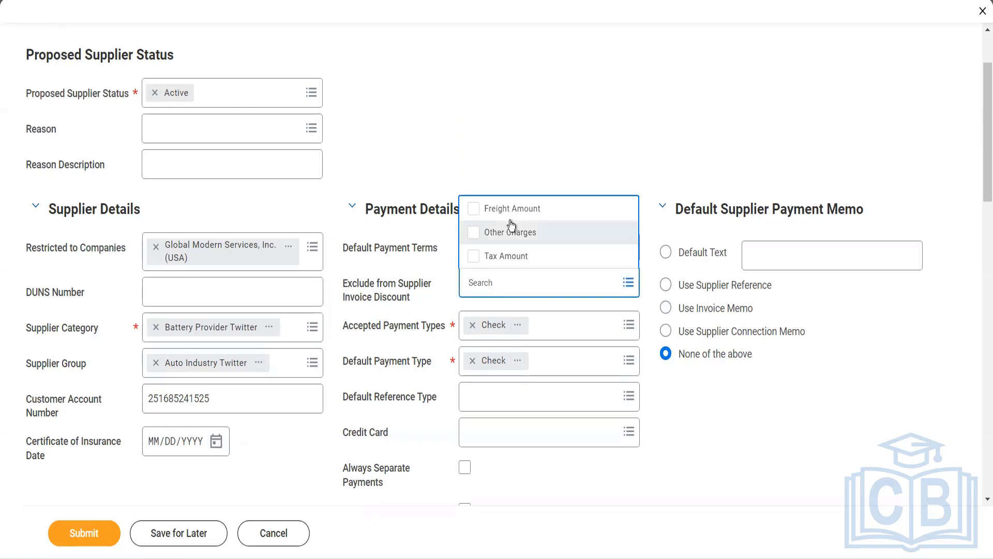
pyautogui.click(586, 152)
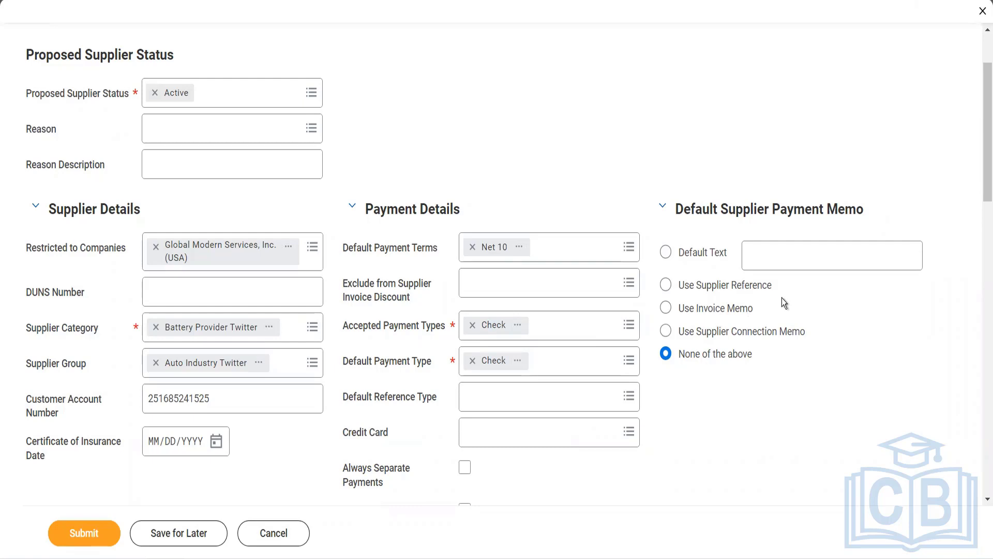
# Choose Default Text for the supplier payment memo and enter 'Thanks for providing goods and services to us.'.
pyautogui.click(767, 250)
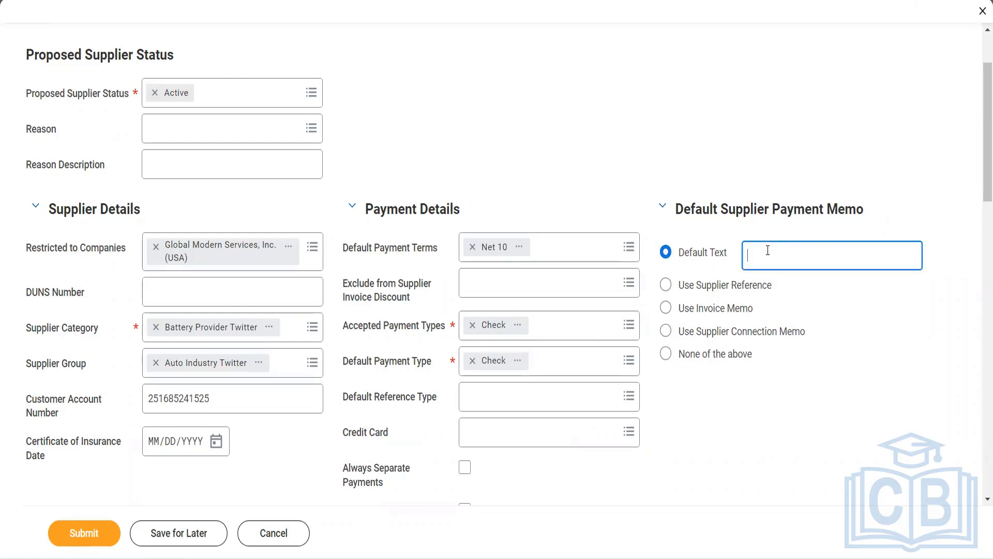
pyautogui.write('Thanks forpro')
pyautogui.press('BackSpace')
pyautogui.press('BackSpace')
pyautogui.write('roviding goods and setv')
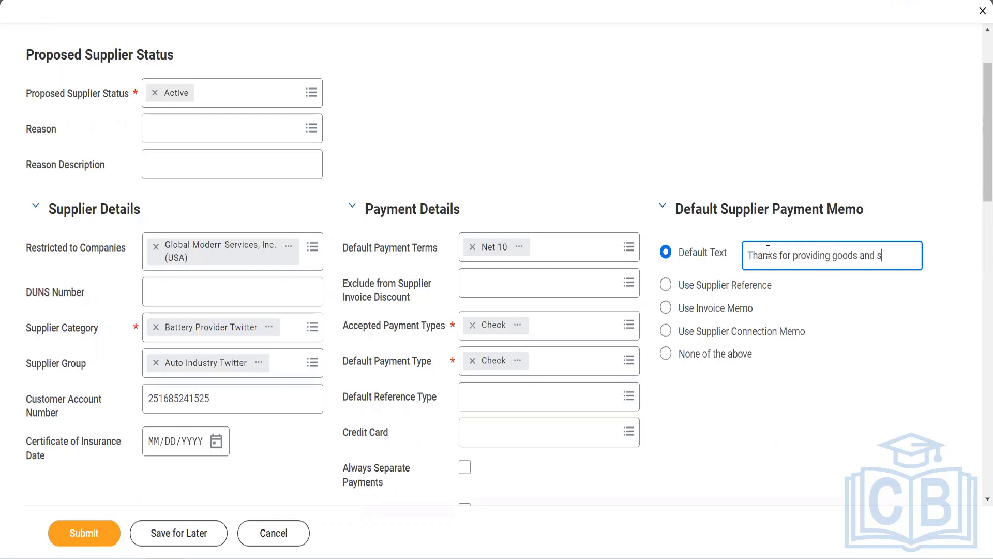
pyautogui.press('BackSpace')
pyautogui.press('BackSpace')
pyautogui.write('rvices to')
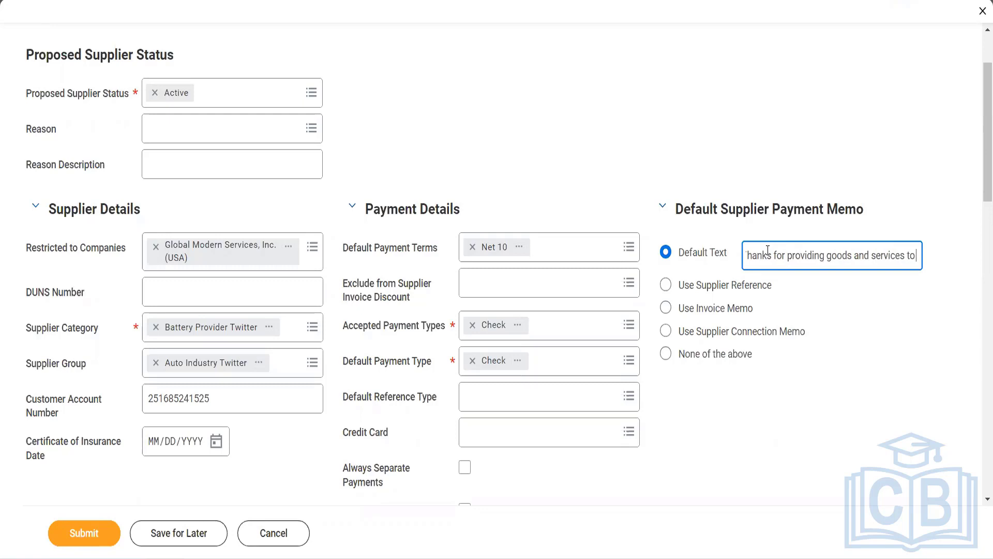
pyautogui.write(' us')
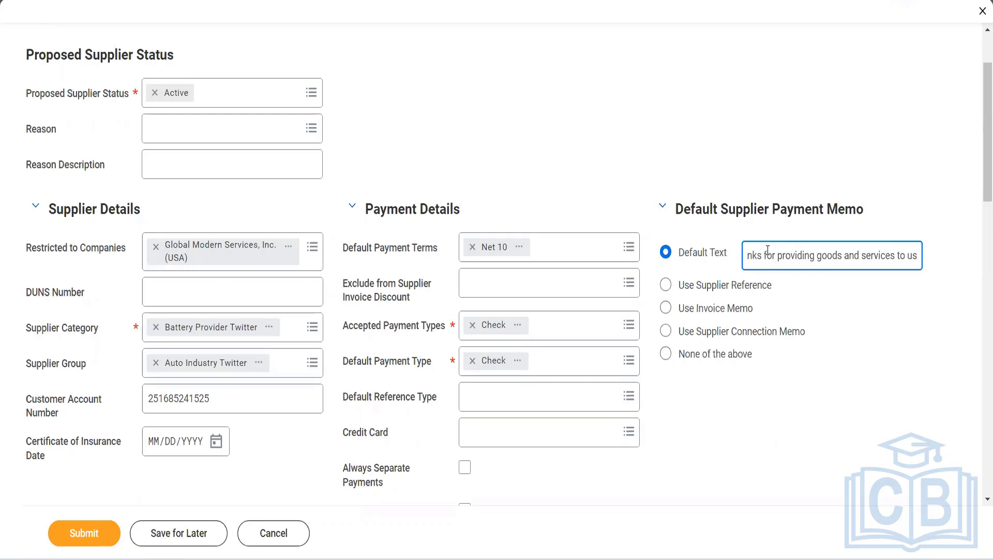
pyautogui.write('.')
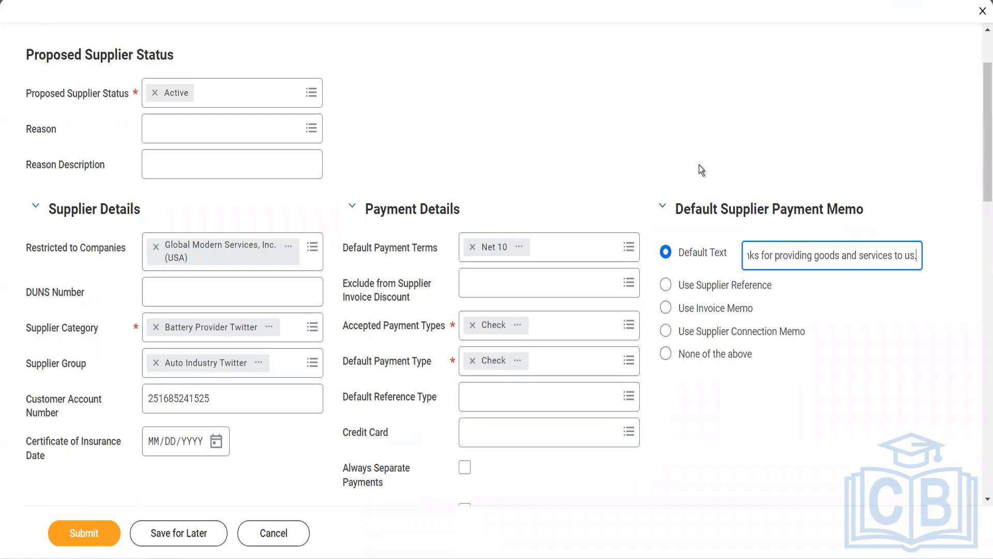
pyautogui.scroll(-2, 699, 165)
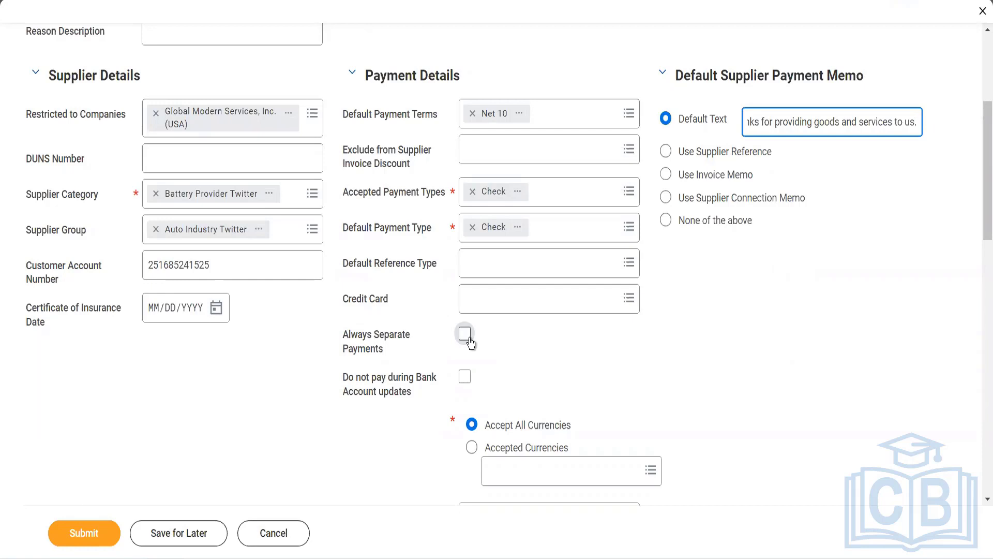
# Turn on Always Separate Payments and Do not pay during Bank Account updates.
pyautogui.click(465, 335)
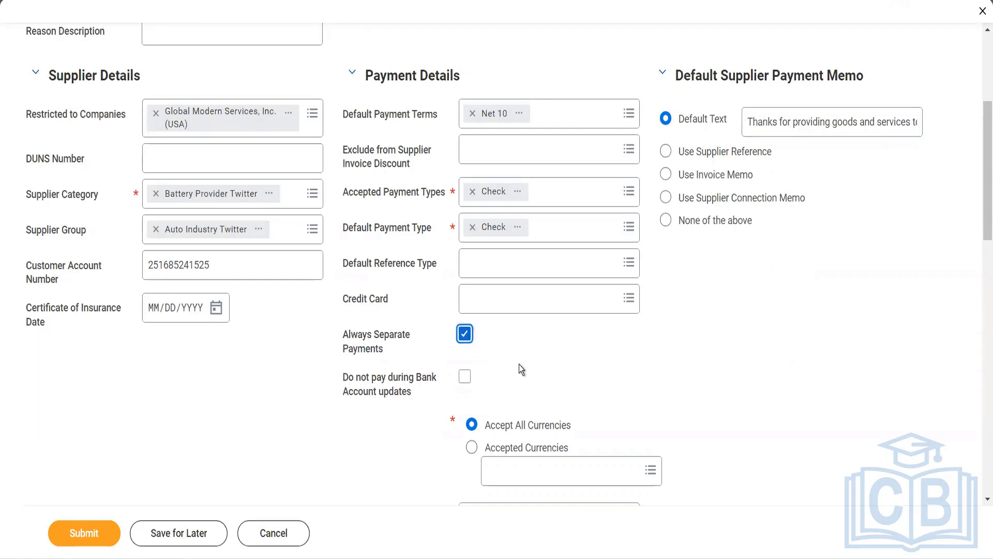
pyautogui.scroll(-2, 521, 348)
pyautogui.scroll(-1, 507, 315)
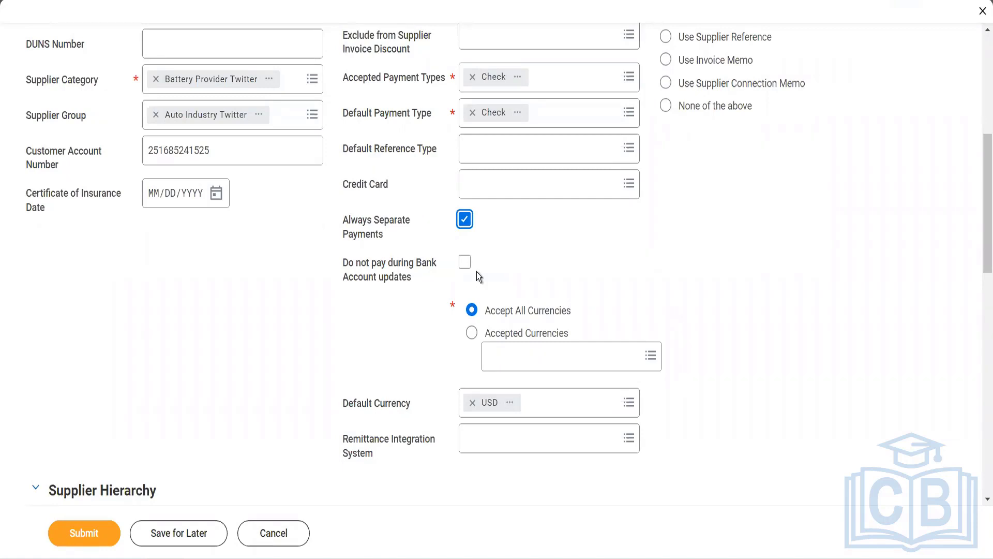
pyautogui.click(464, 265)
pyautogui.scroll(-2, 506, 347)
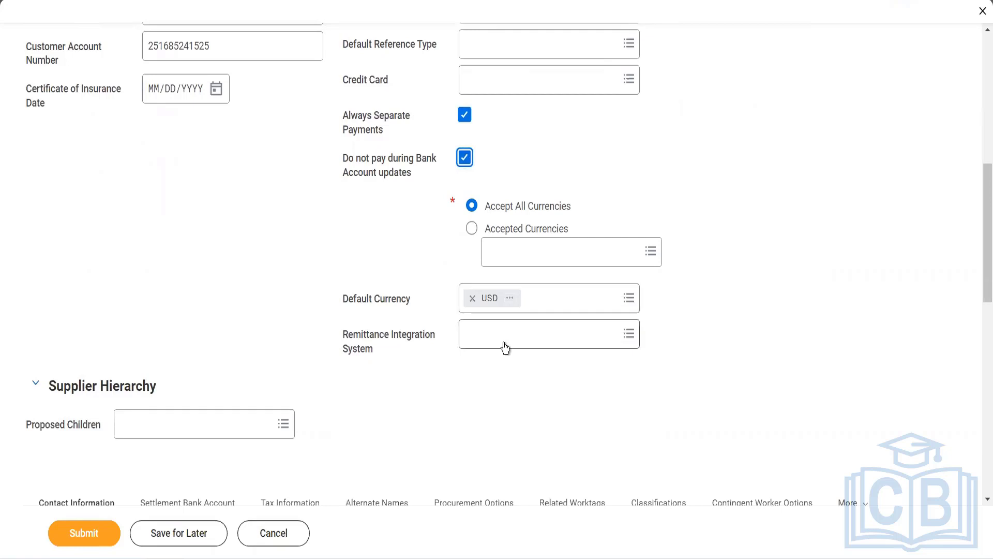
# Search the integration systems for 'remittance' and pick Remittance as the Remittance Integration System.
pyautogui.click(505, 342)
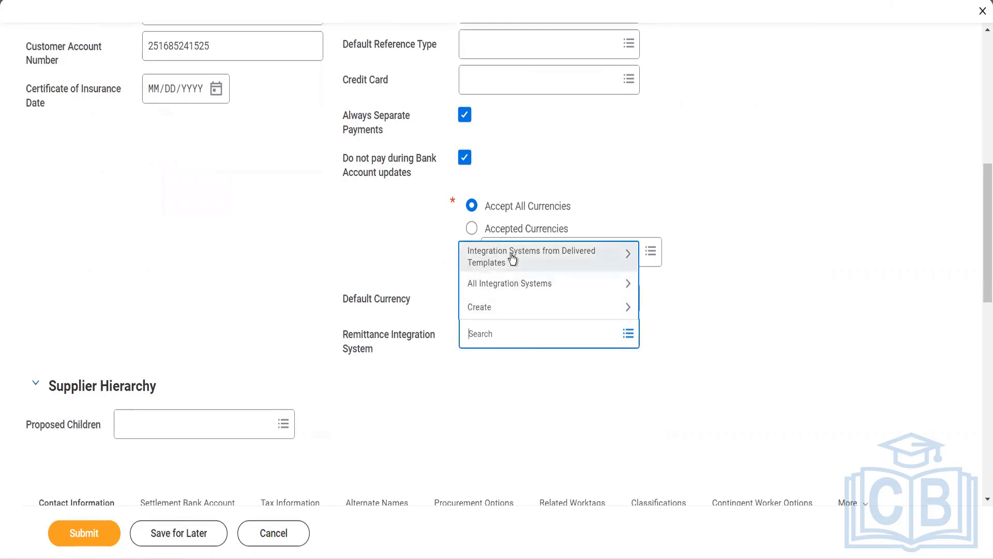
pyautogui.click(512, 285)
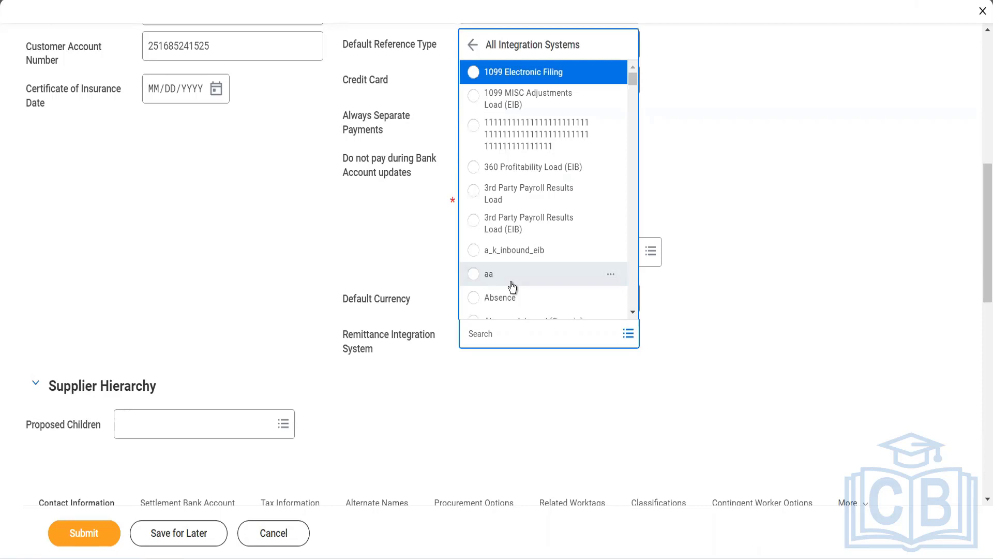
pyautogui.scroll(-10, 512, 284)
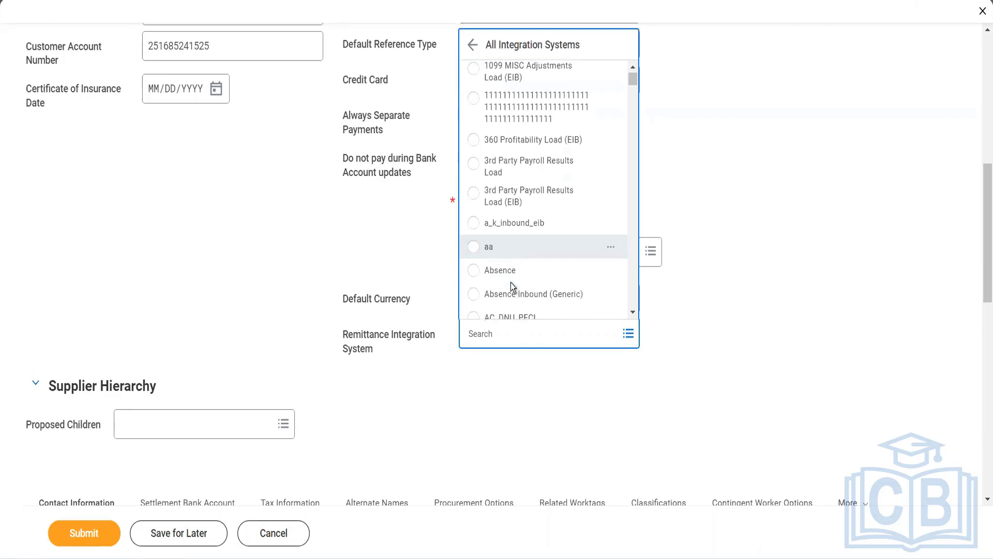
pyautogui.scroll(-5, 511, 284)
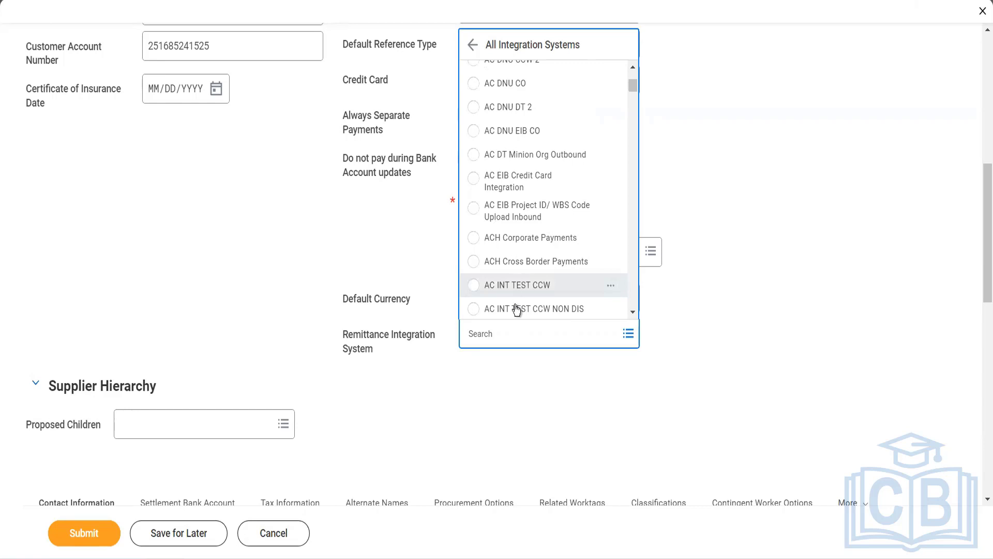
pyautogui.click(508, 332)
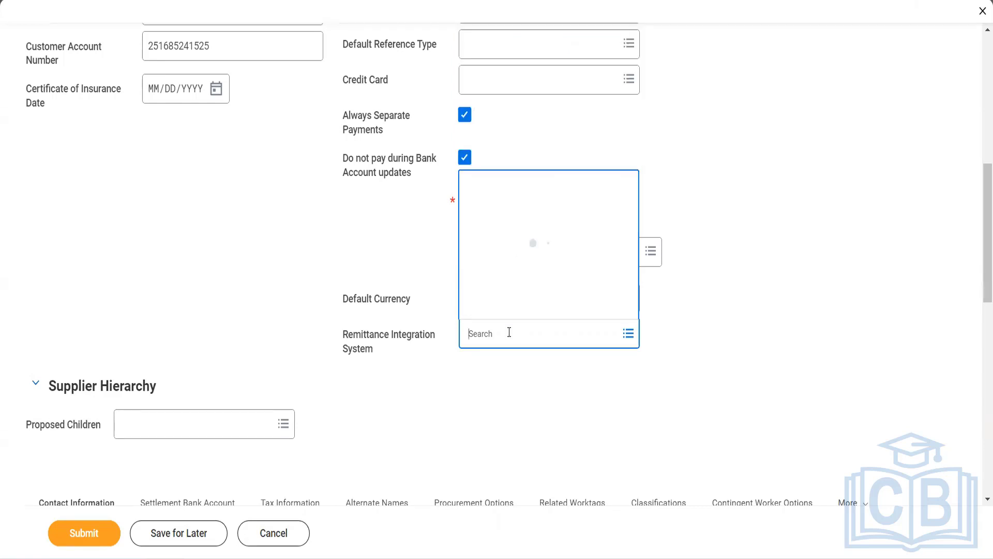
pyautogui.write('remittance')
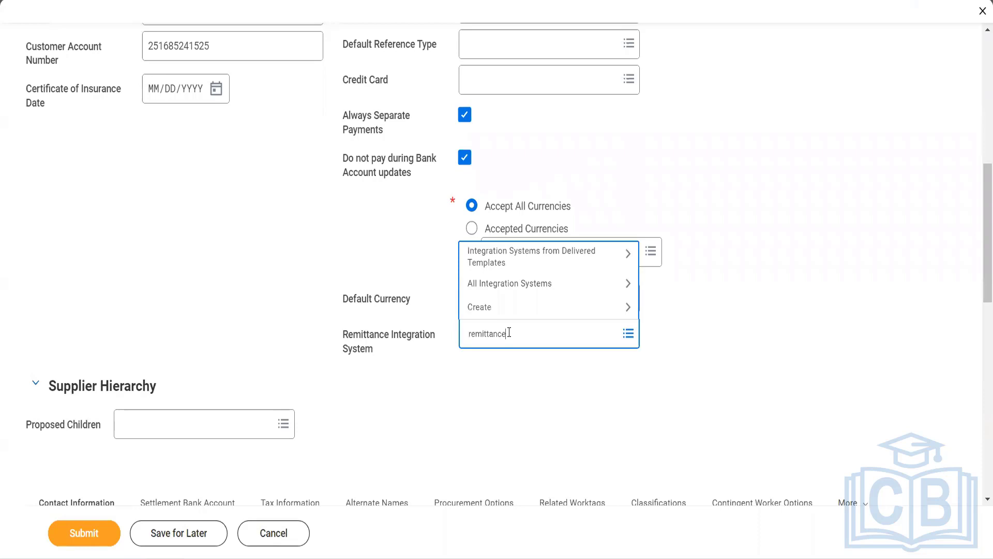
pyautogui.press('Return')
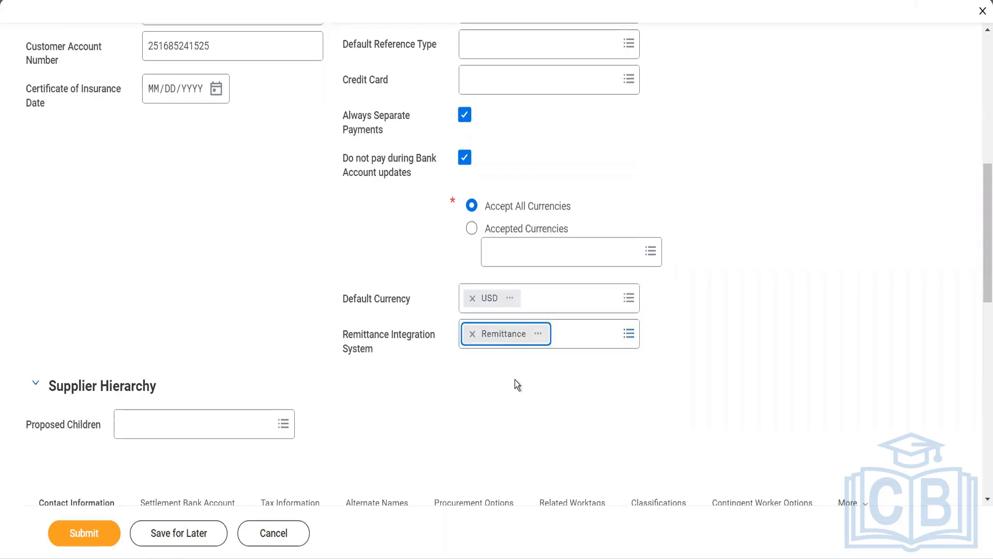
pyautogui.scroll(-1, 514, 379)
pyautogui.scroll(-4, 296, 308)
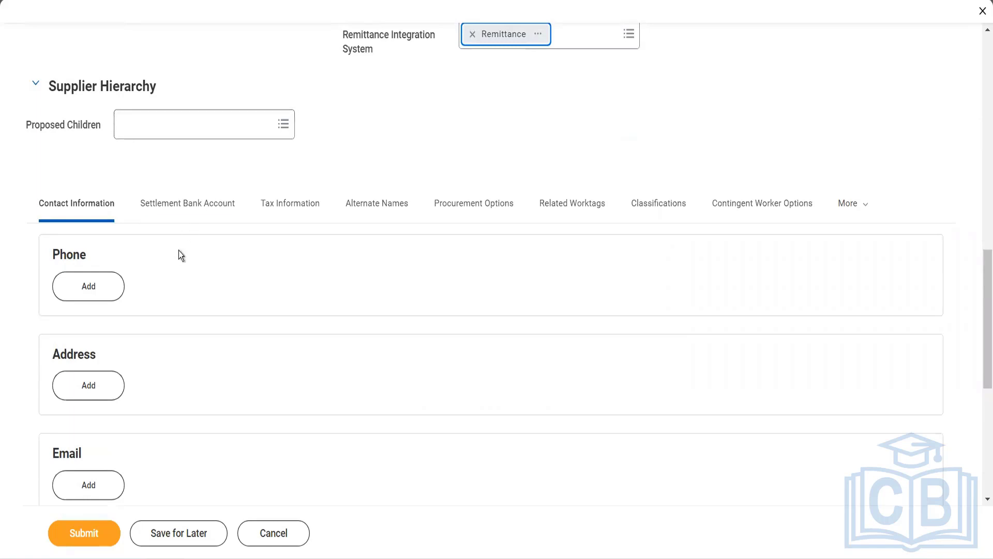
# Add a supplier phone entry with India (+91) as the country phone code.
pyautogui.click(106, 293)
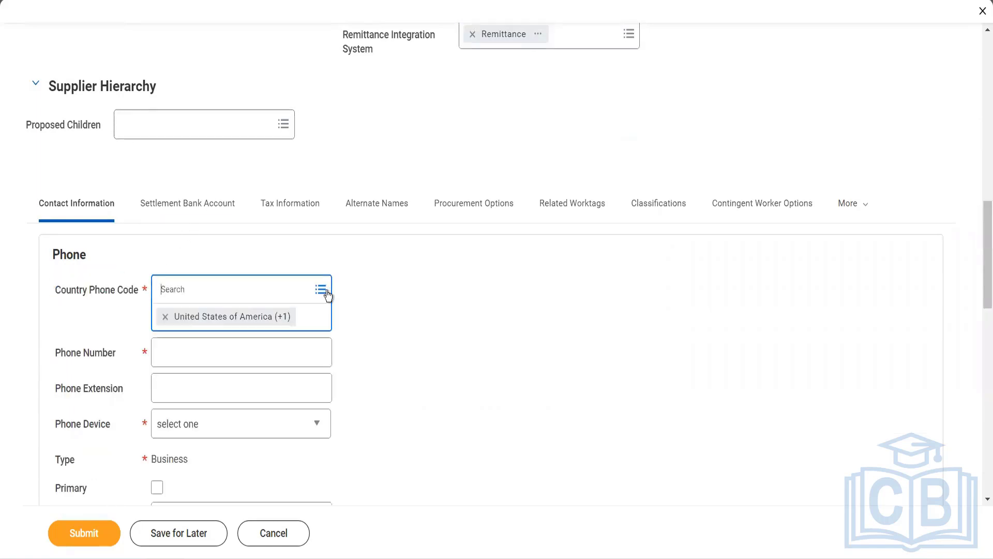
pyautogui.scroll(-2, 380, 333)
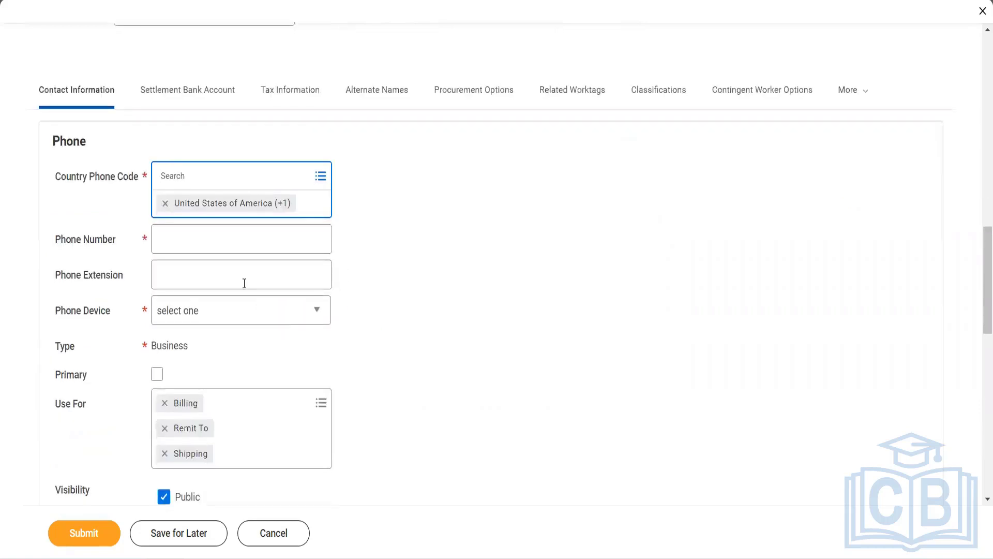
pyautogui.click(321, 177)
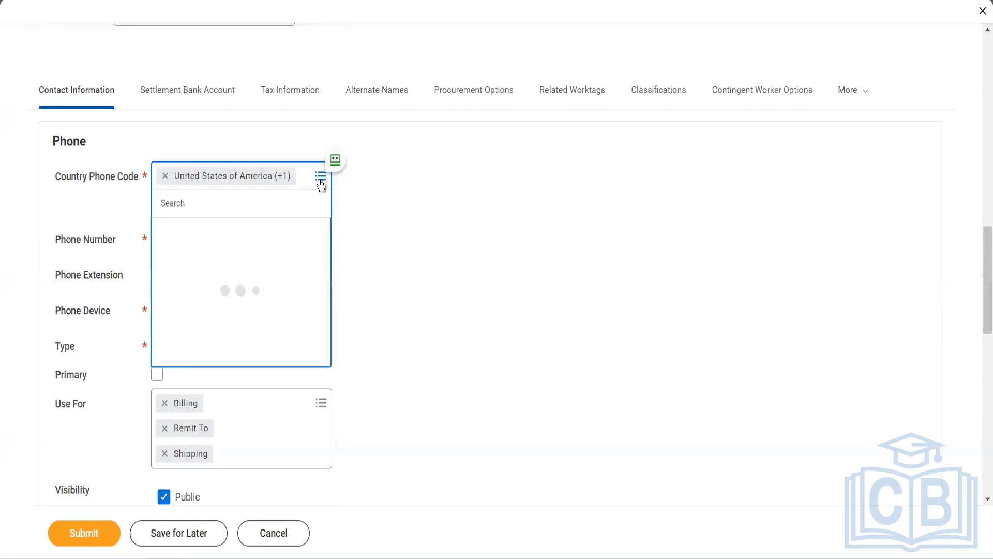
pyautogui.write('india')
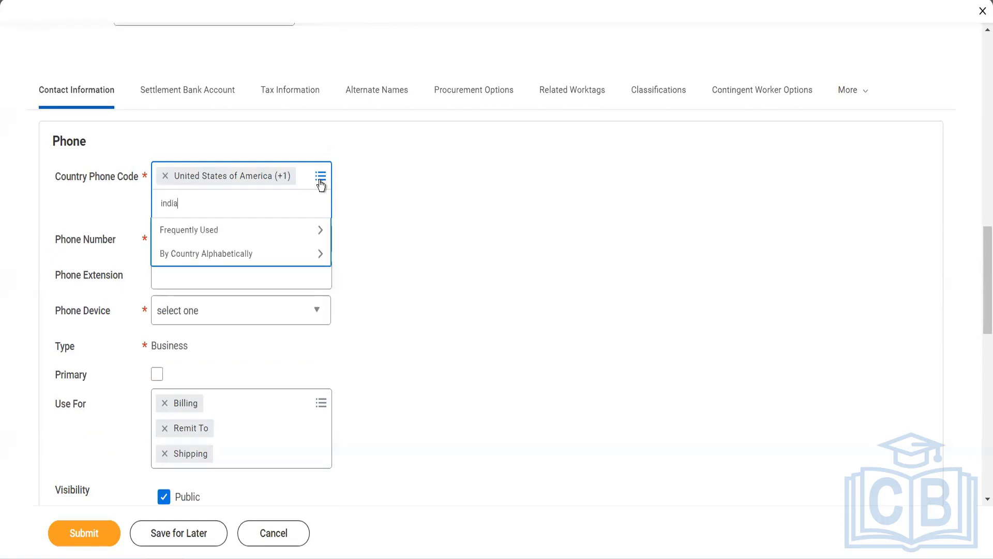
pyautogui.press('Return')
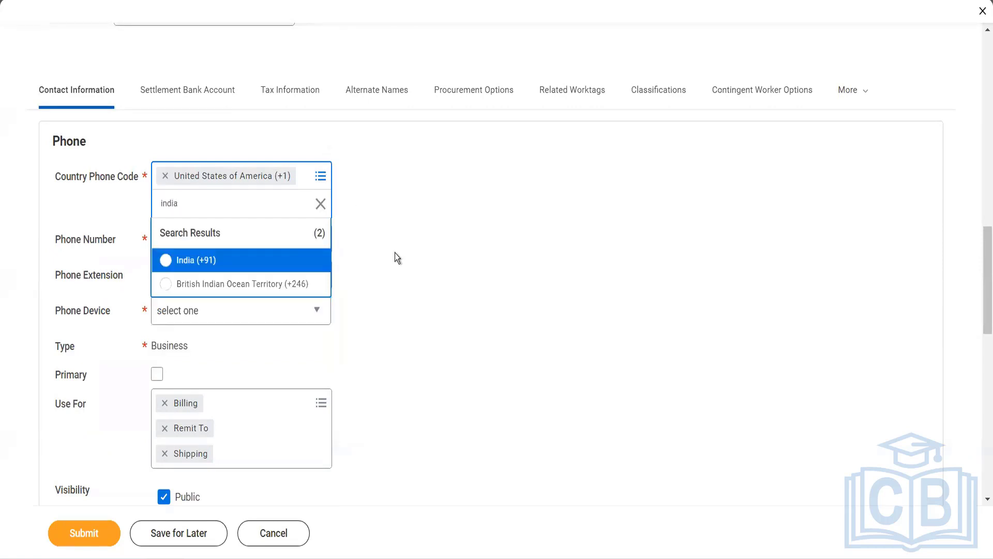
pyautogui.click(290, 265)
pyautogui.click(224, 225)
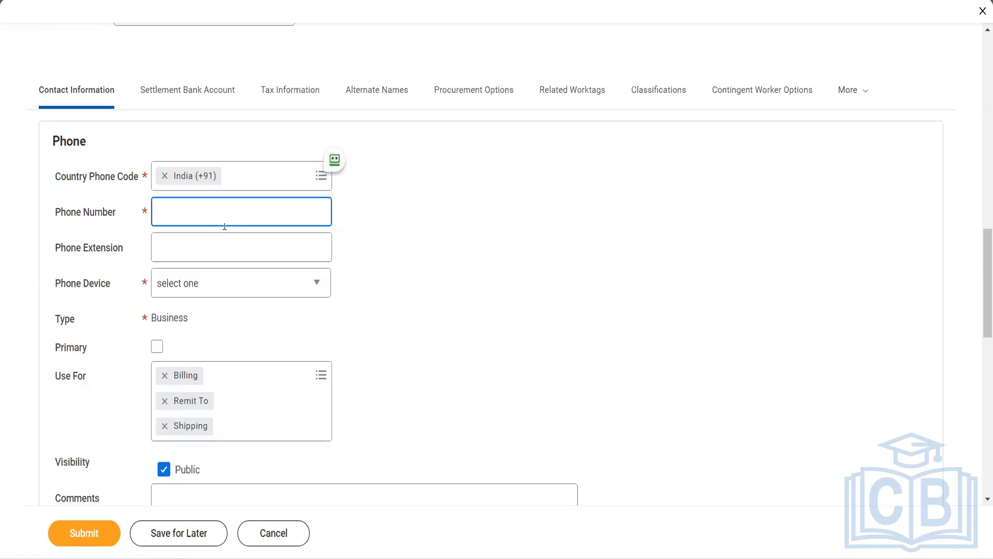
# Set the phone device to Mobile and mark the phone as primary.
pyautogui.press('Tab')
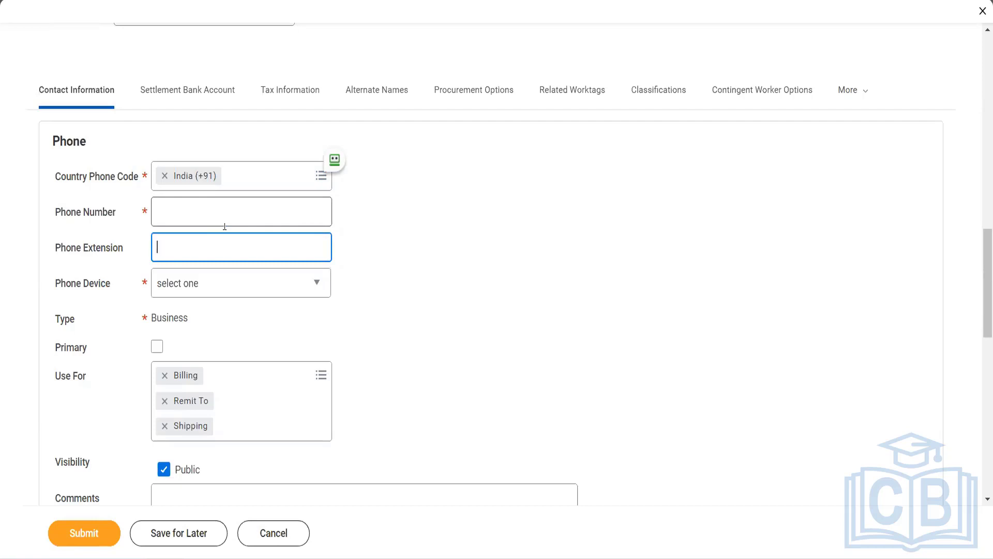
pyautogui.click(216, 293)
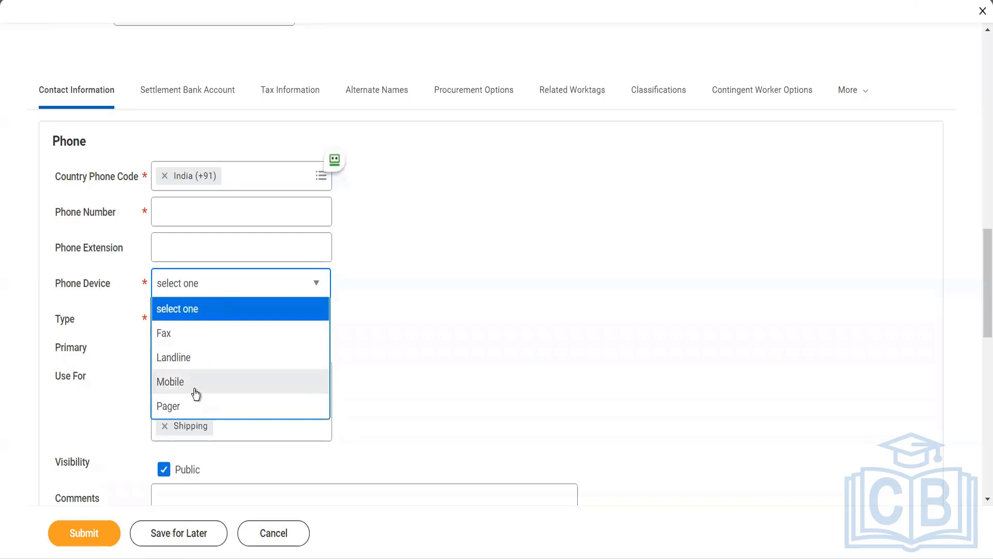
pyautogui.click(195, 393)
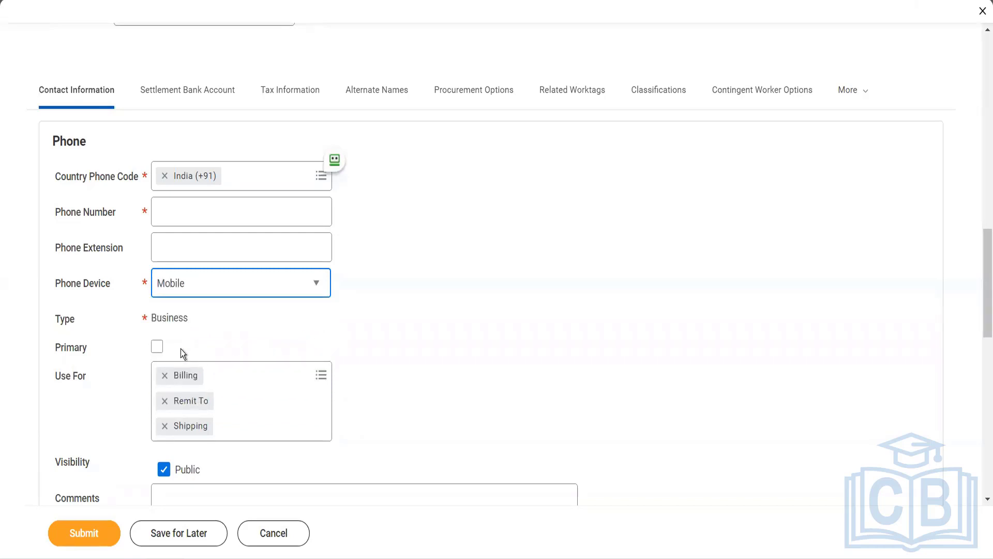
pyautogui.click(158, 348)
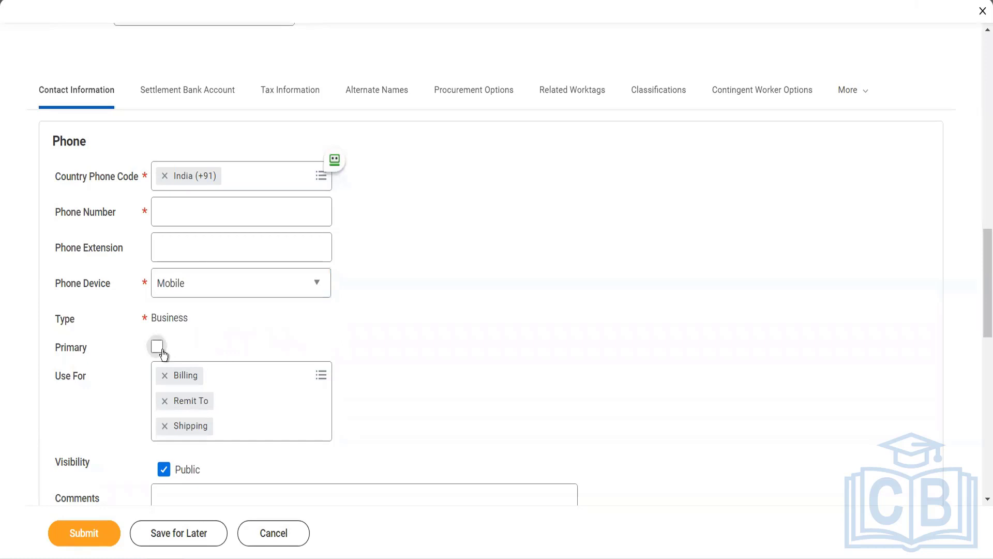
pyautogui.click(257, 370)
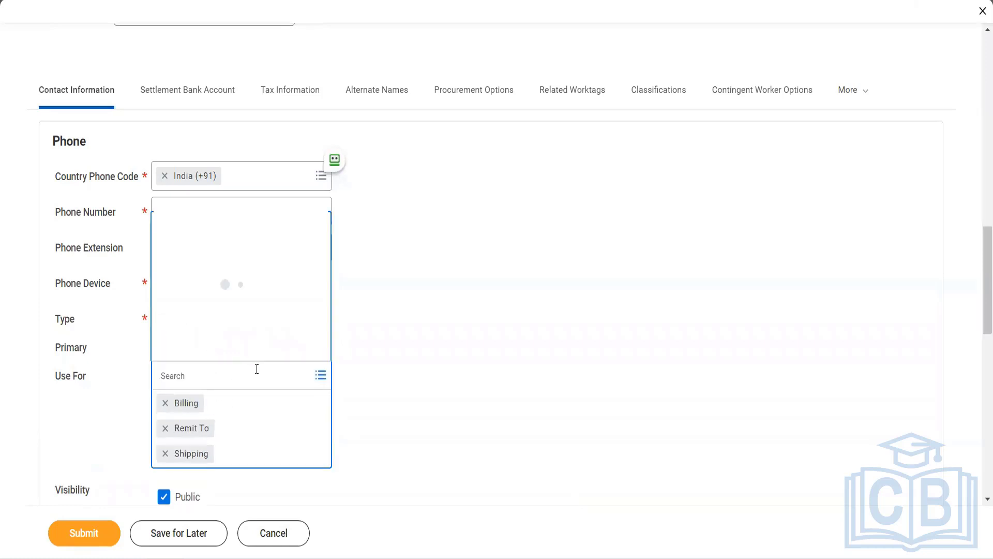
pyautogui.click(361, 352)
pyautogui.scroll(-3, 362, 352)
pyautogui.scroll(-1, 362, 355)
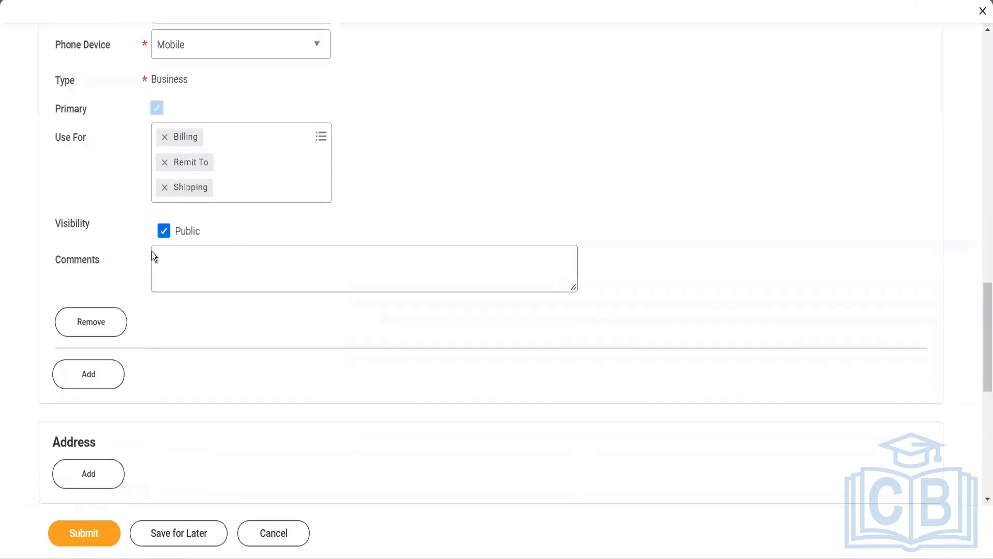
pyautogui.click(174, 248)
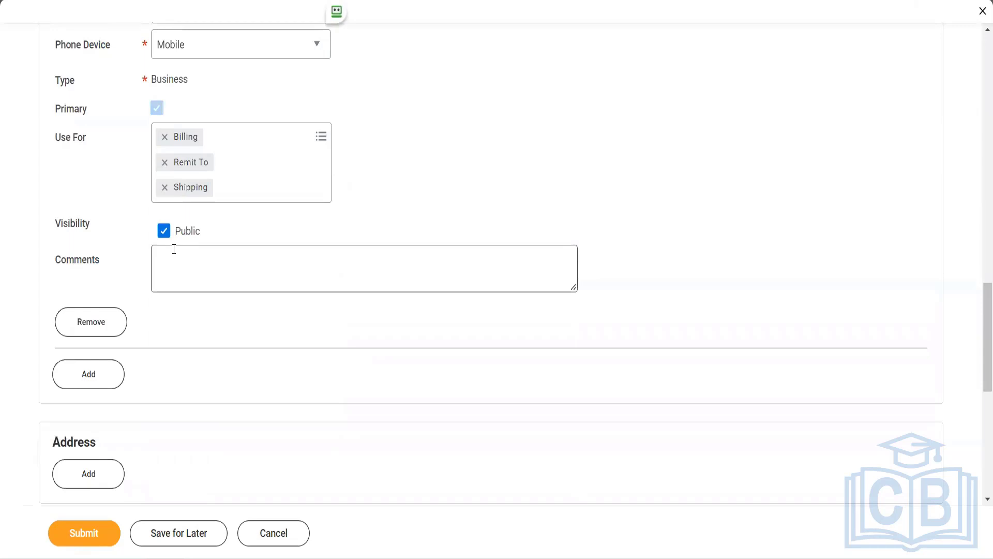
pyautogui.scroll(-5, 182, 324)
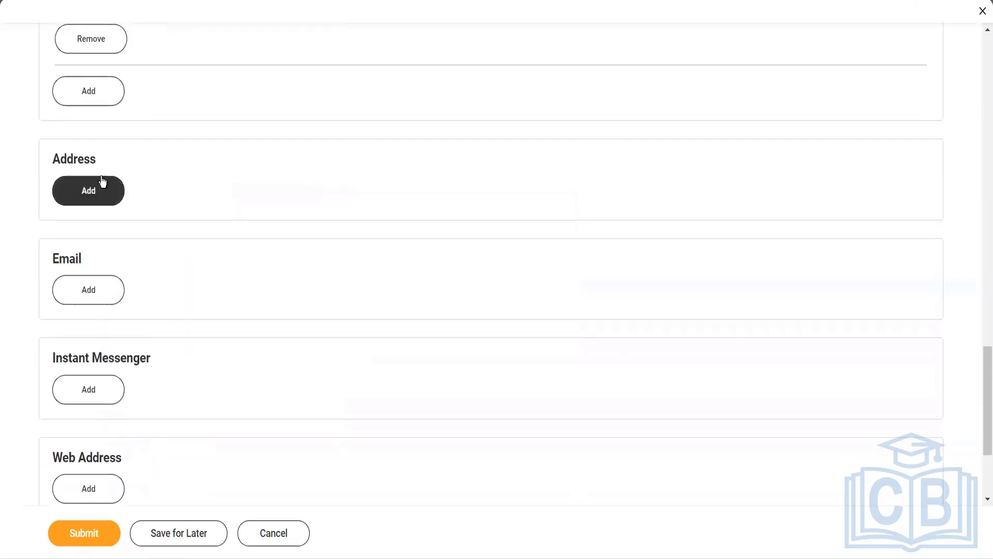
# Add an address '10th cross', '15th Avenue', New York, postal code 10013.
pyautogui.click(102, 181)
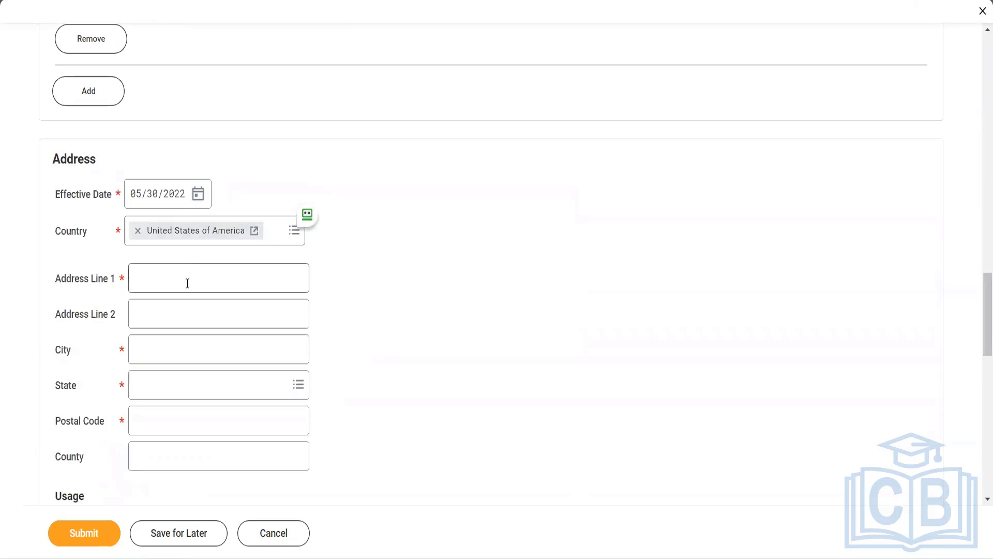
pyautogui.click(187, 283)
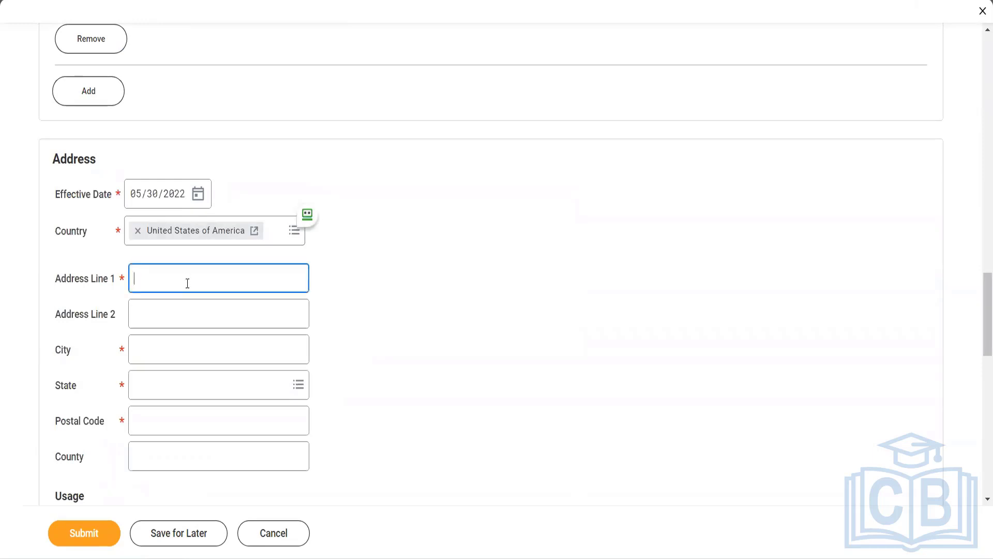
pyautogui.write('10th cross')
pyautogui.press('Tab')
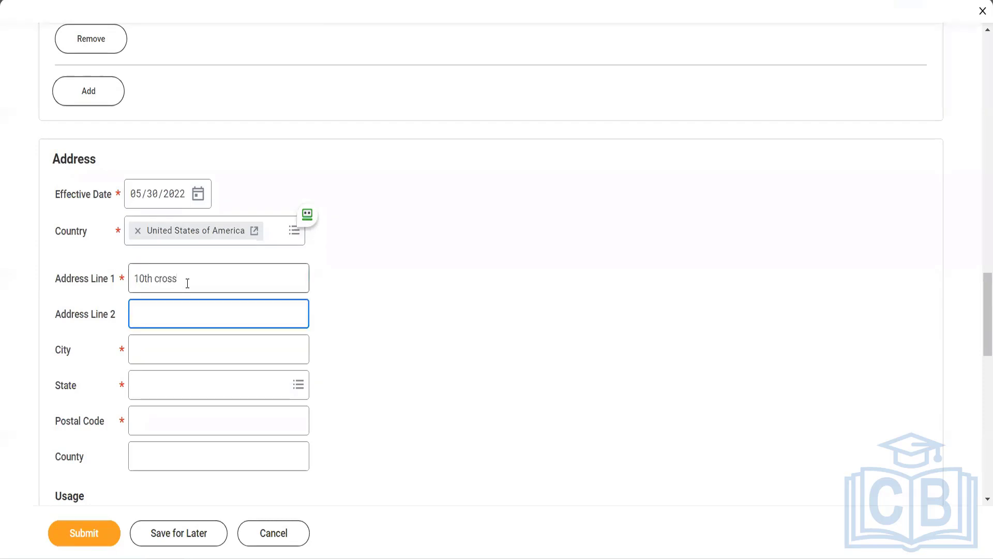
pyautogui.write('15th Avenue')
pyautogui.press('Tab')
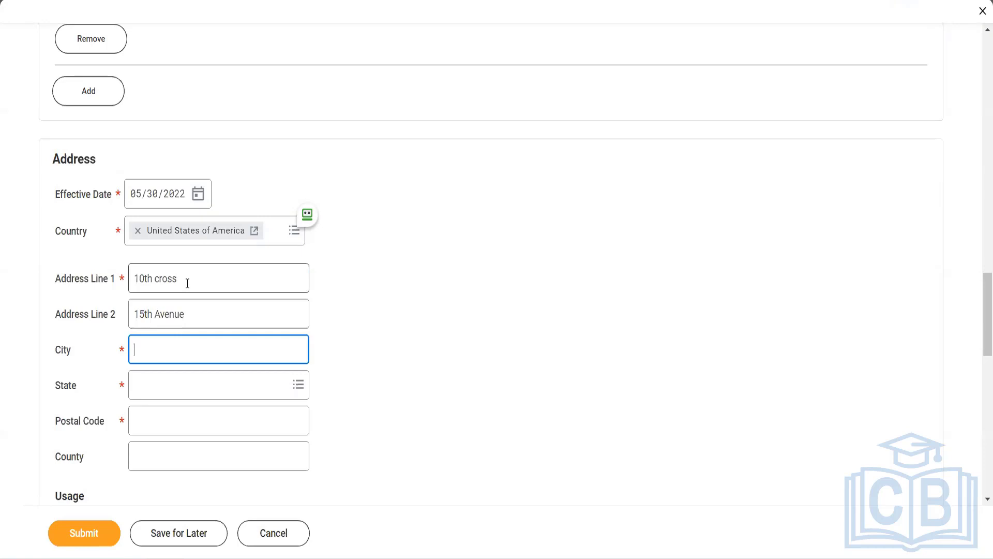
pyautogui.write('New York')
pyautogui.press('Tab')
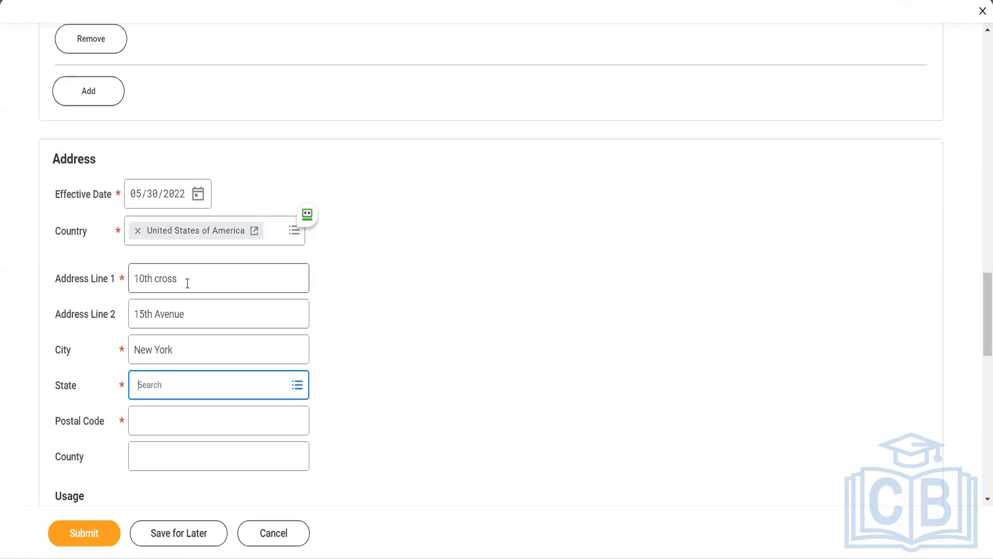
pyautogui.write('New York')
pyautogui.press('Tab')
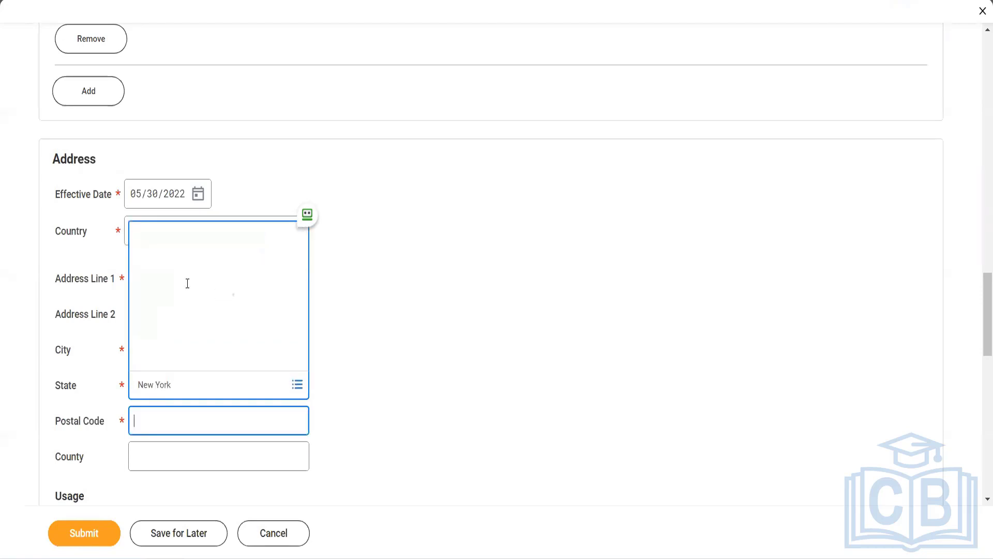
pyautogui.write('10013')
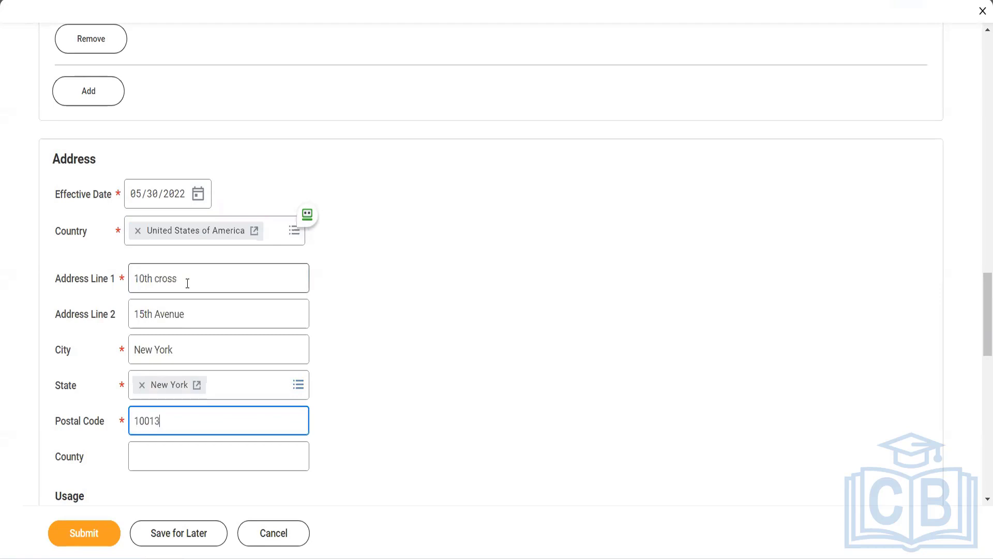
pyautogui.press('Tab')
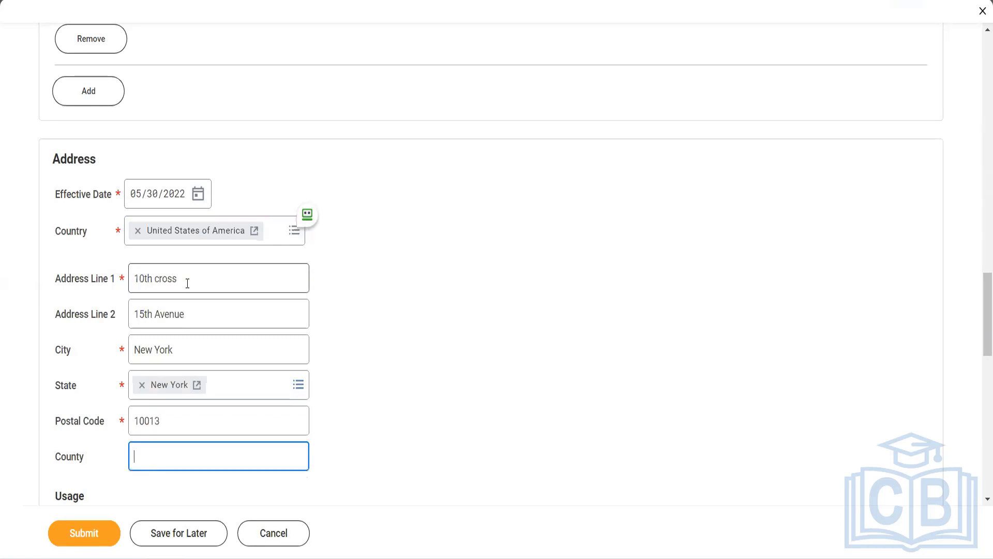
pyautogui.scroll(-2, 274, 424)
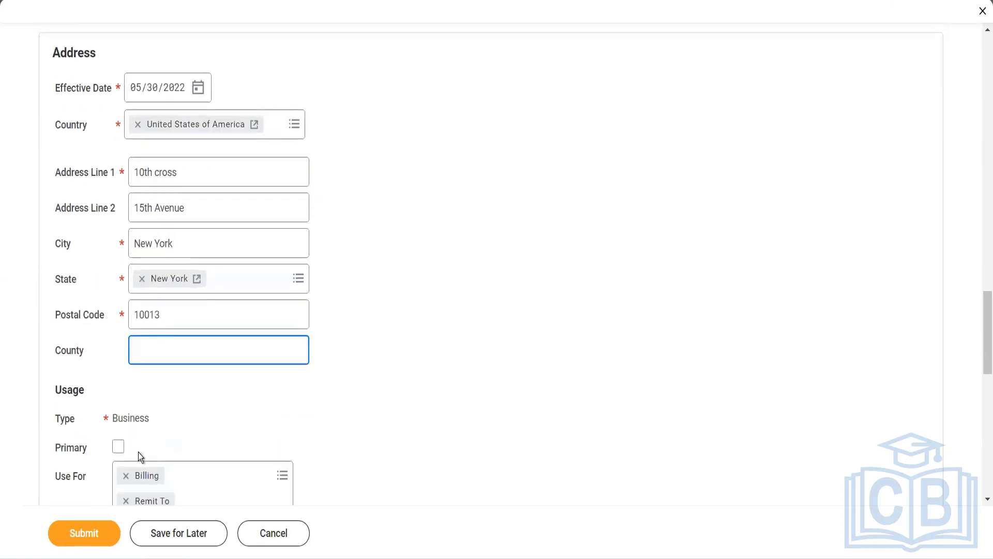
# Mark the address primary and use it for Mailing, Other - Business, Street Address and Tax Reporting.
pyautogui.click(120, 449)
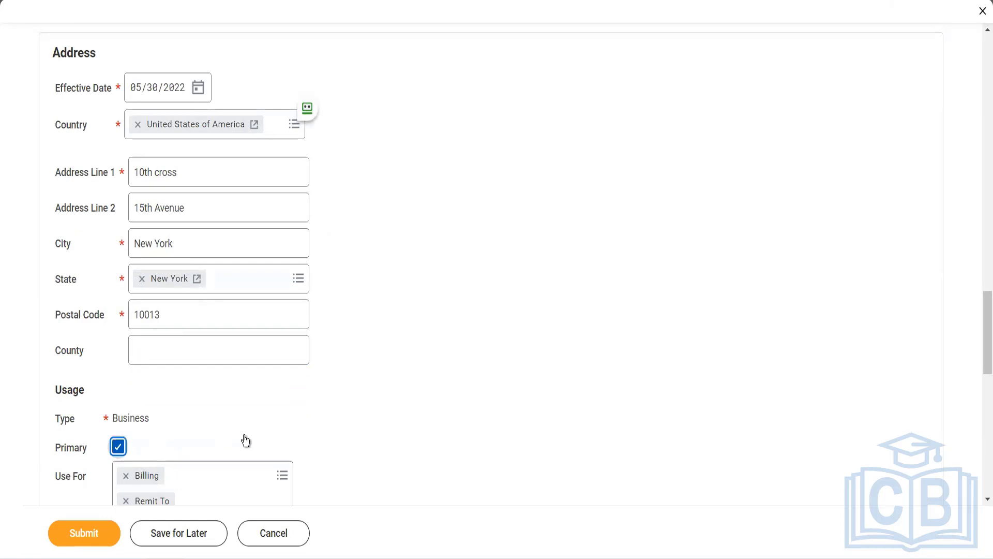
pyautogui.scroll(-3, 243, 437)
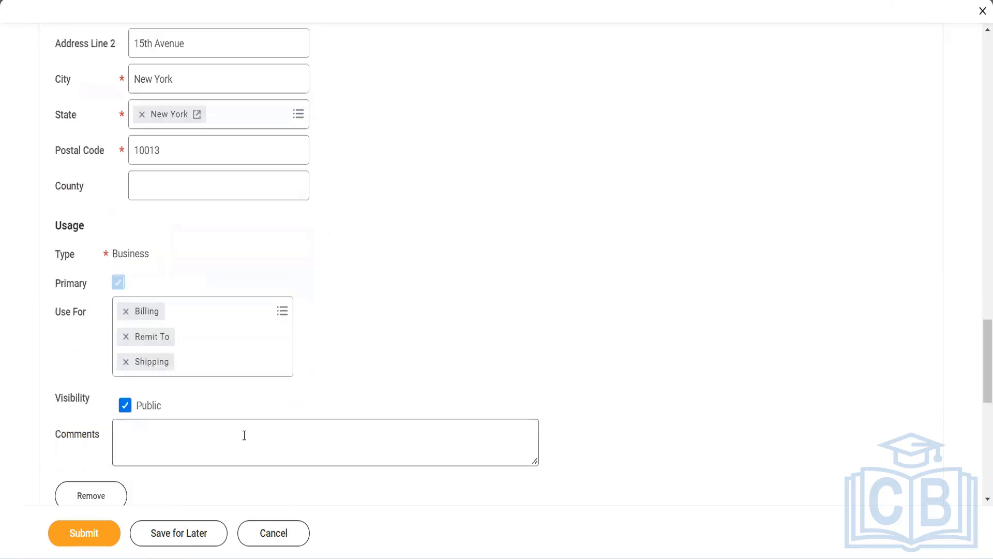
pyautogui.click(260, 319)
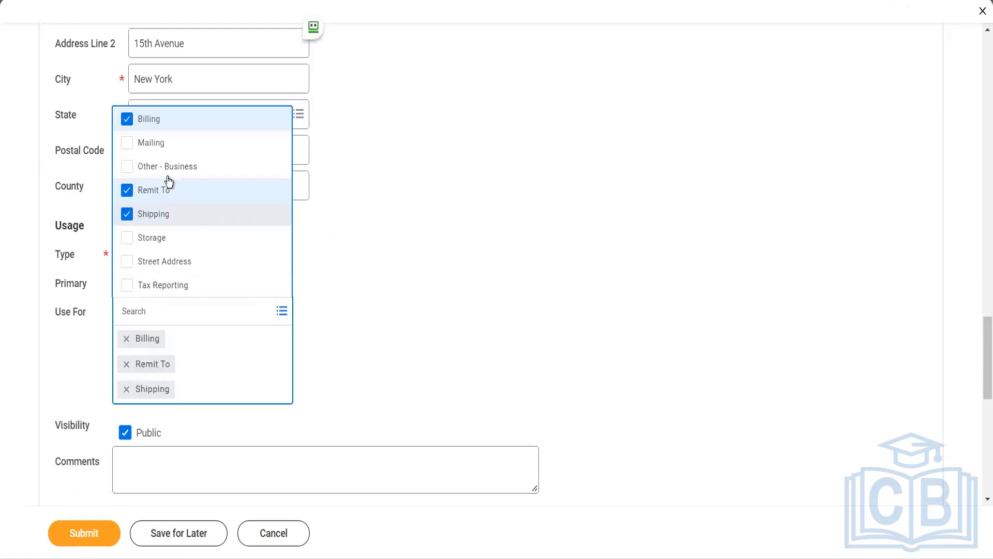
pyautogui.click(162, 148)
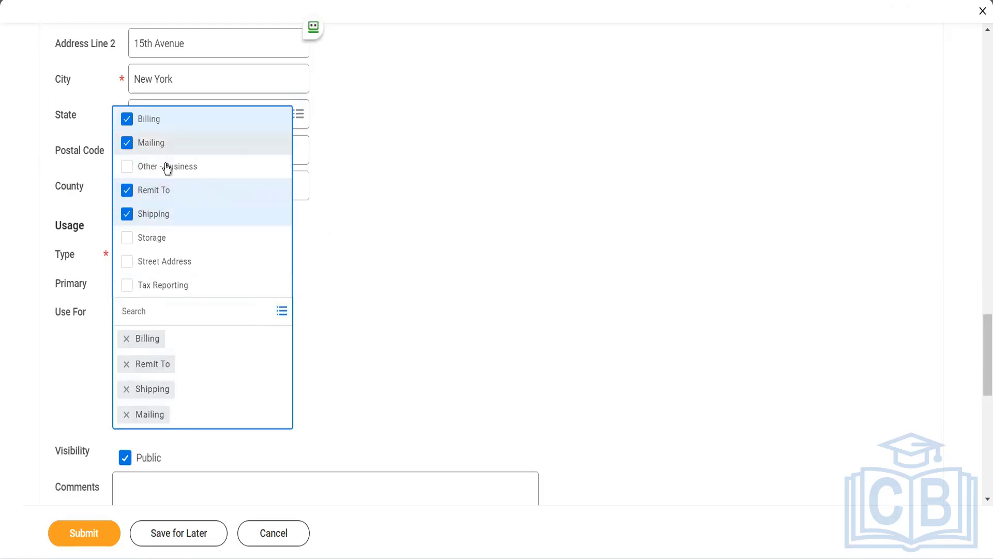
pyautogui.click(167, 168)
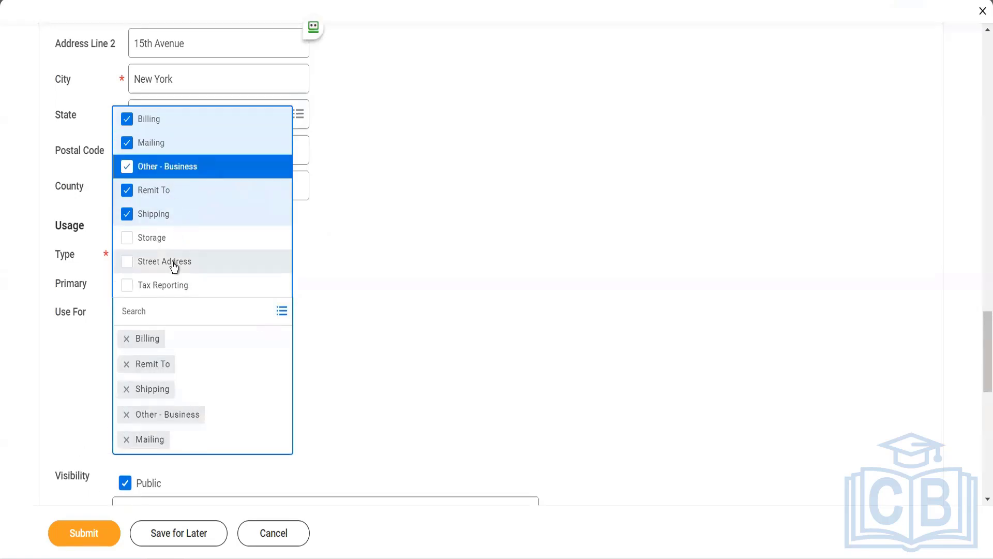
pyautogui.click(174, 266)
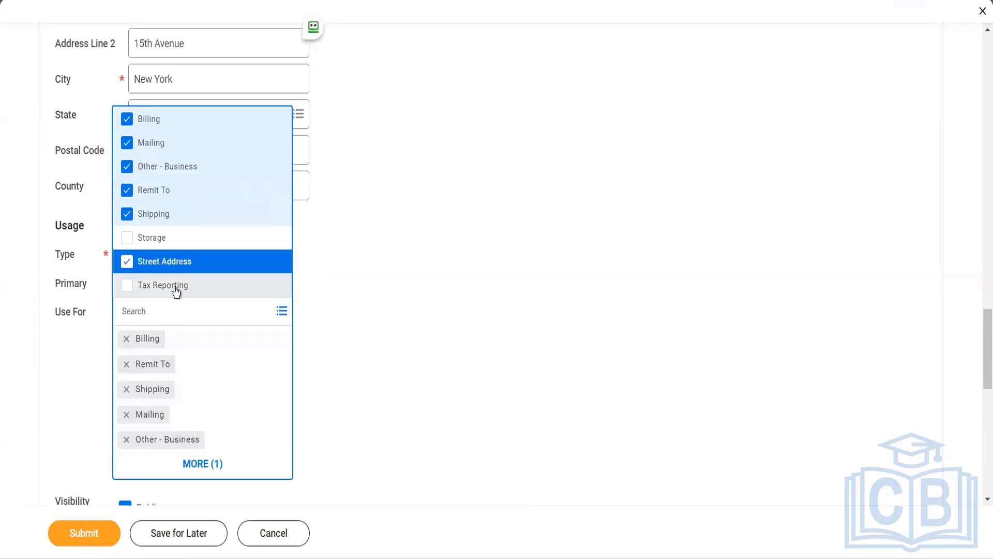
pyautogui.click(175, 289)
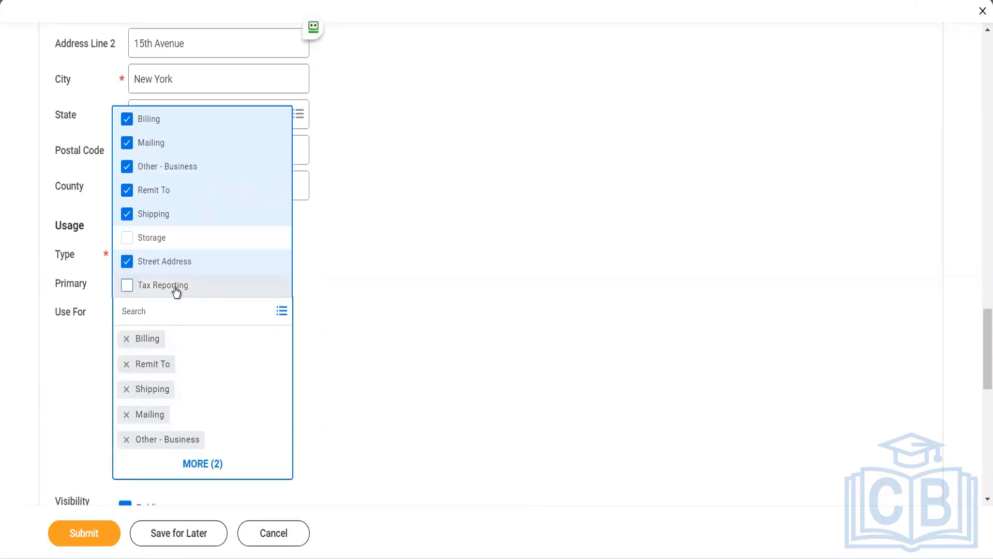
pyautogui.click(387, 301)
pyautogui.scroll(-5, 386, 301)
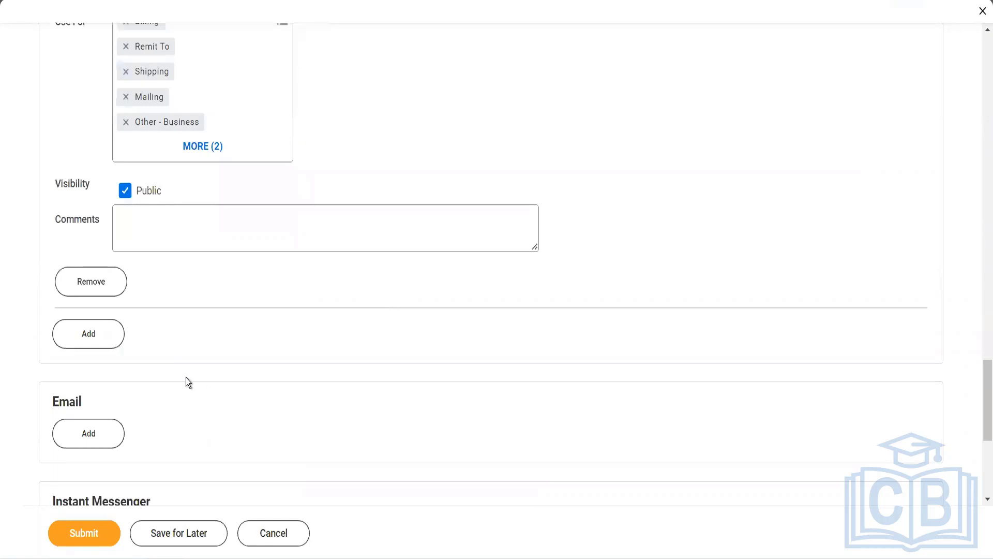
# Add an email entry with the supplier's Gmail e-mail address.
pyautogui.click(111, 437)
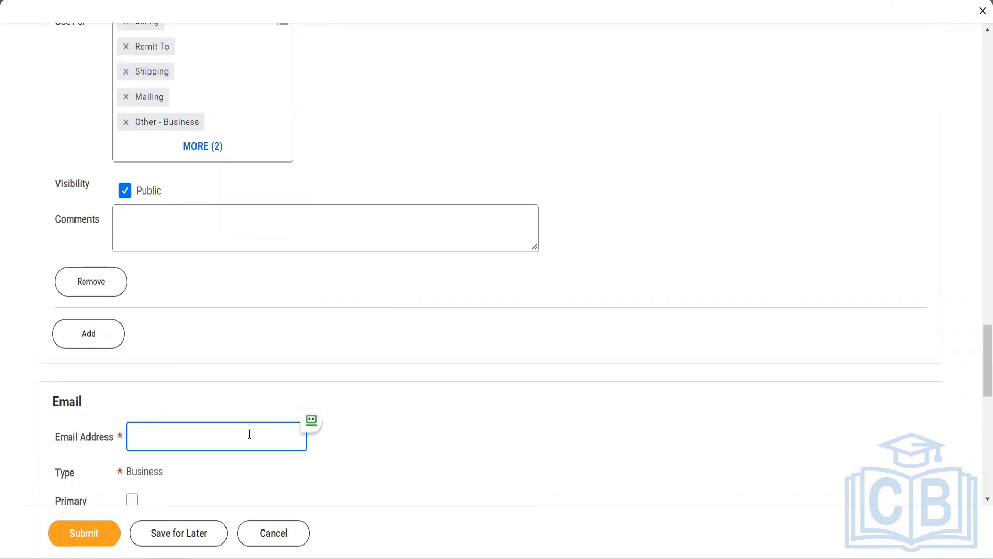
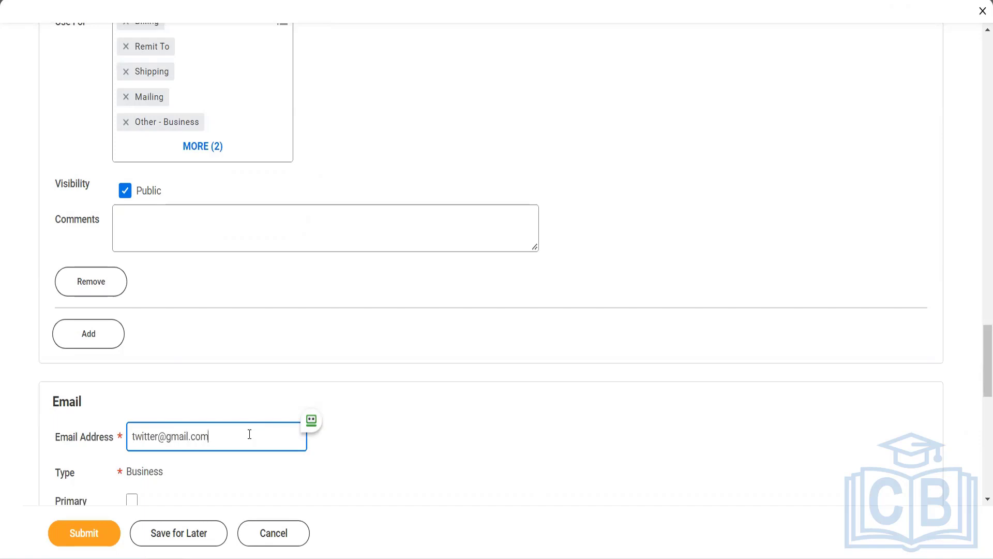
pyautogui.scroll(-3, 250, 434)
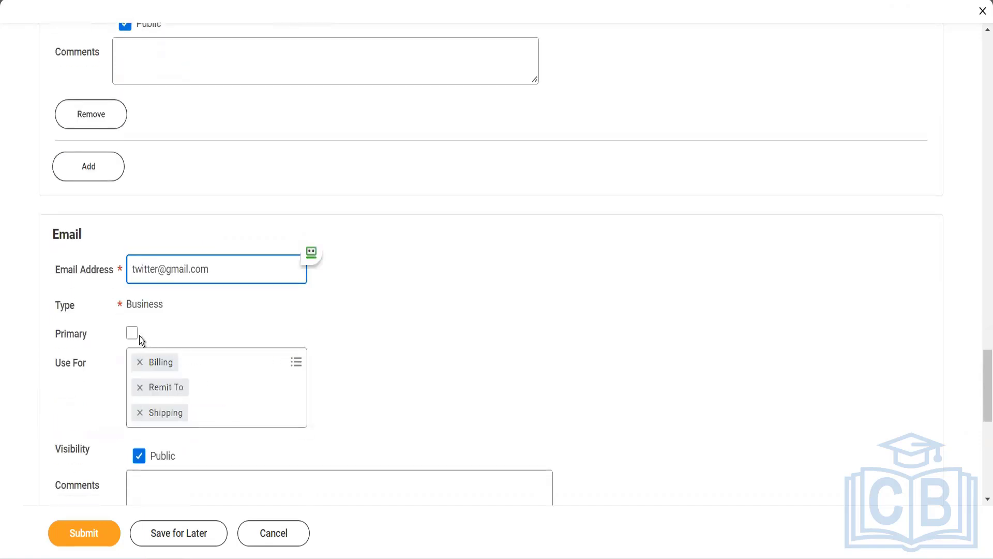
# Mark the email primary and add Procurement to its uses.
pyautogui.click(132, 336)
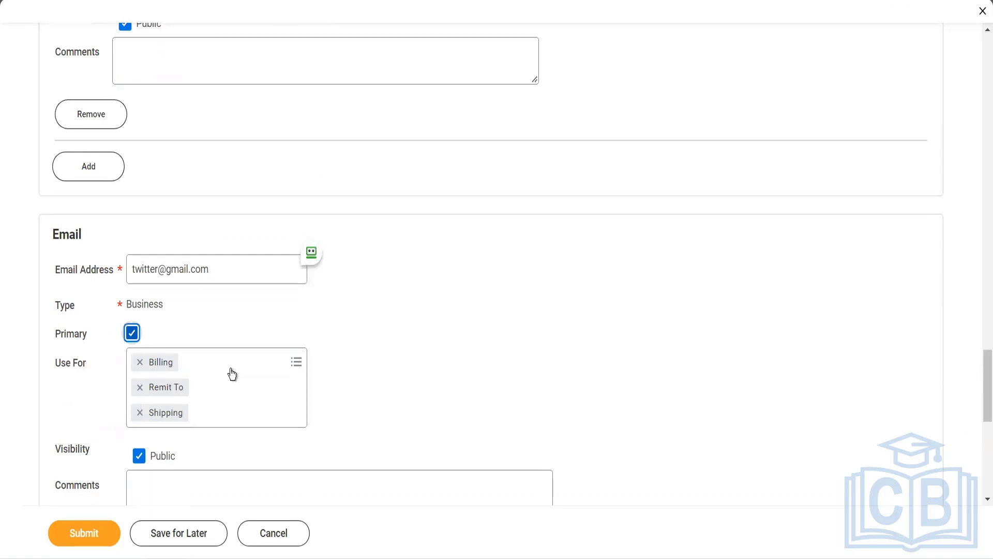
pyautogui.click(232, 374)
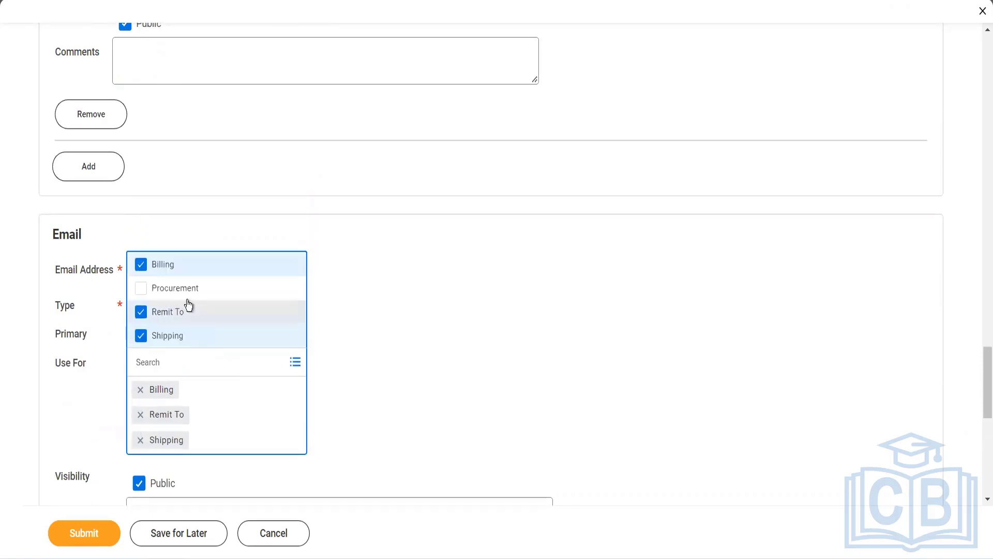
pyautogui.click(187, 292)
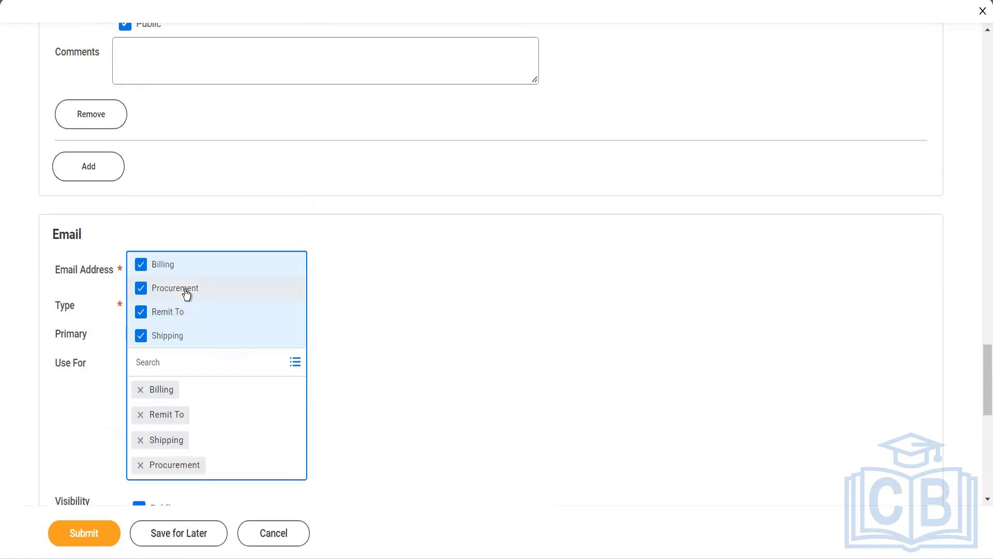
pyautogui.click(343, 398)
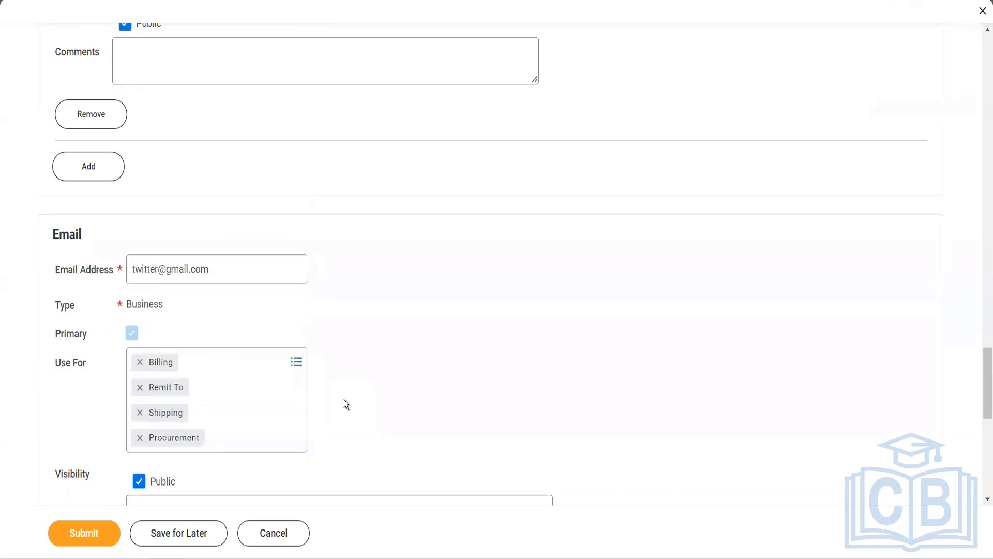
pyautogui.scroll(-3, 342, 398)
pyautogui.scroll(6, 342, 398)
pyautogui.scroll(12, 343, 398)
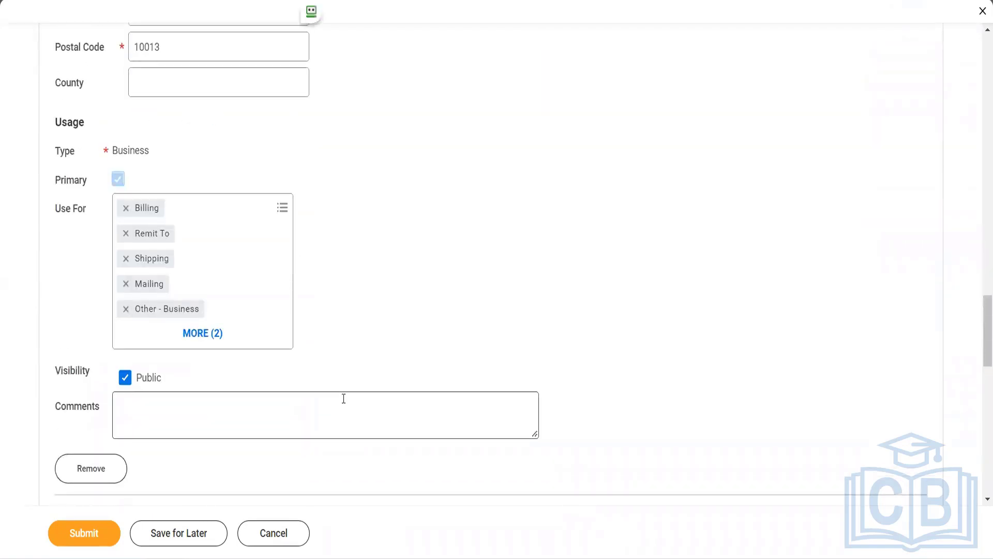
# Add a settlement bank account row nicknamed Twitter HDFC, type Checking, country India.
pyautogui.scroll(12, 343, 398)
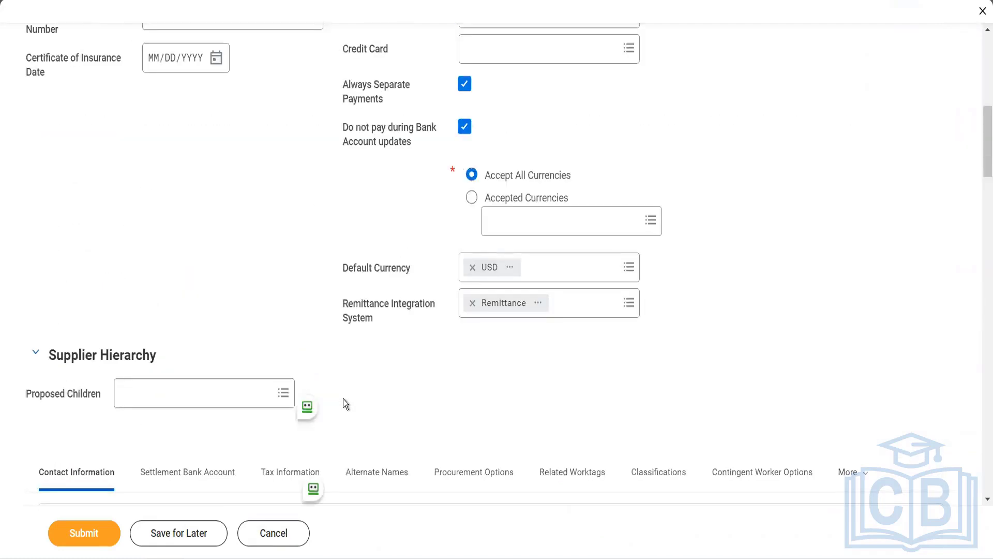
pyautogui.scroll(-3, 343, 399)
pyautogui.click(205, 335)
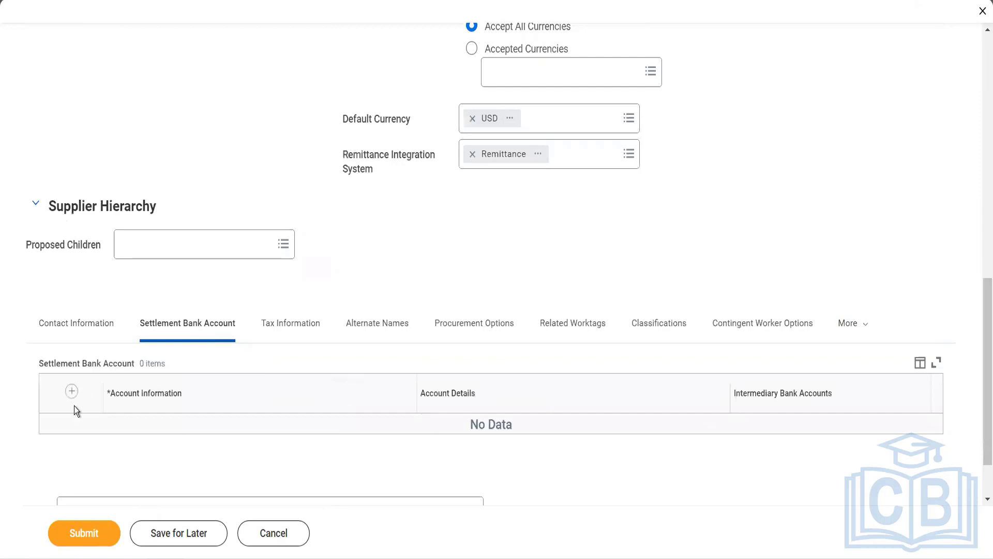
pyautogui.click(72, 391)
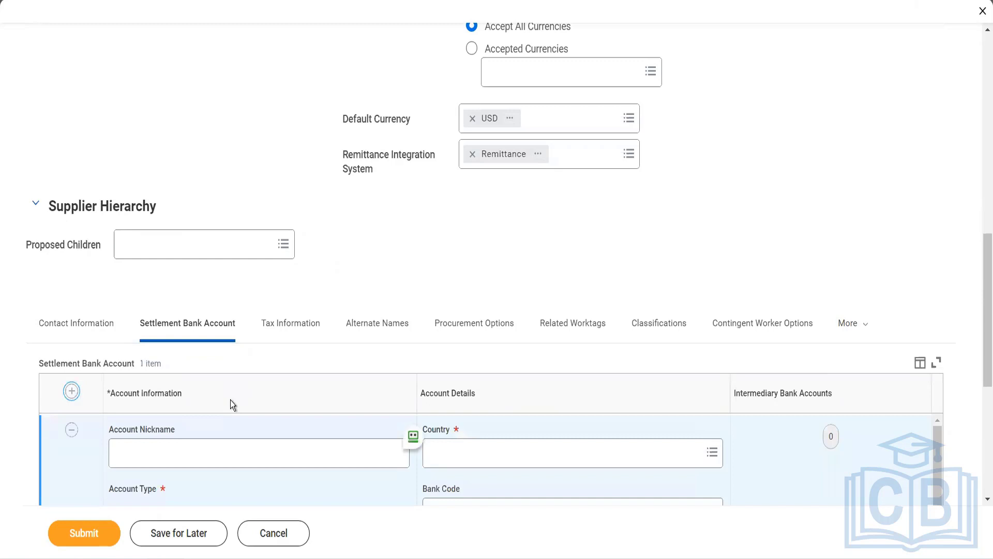
pyautogui.scroll(-1, 231, 399)
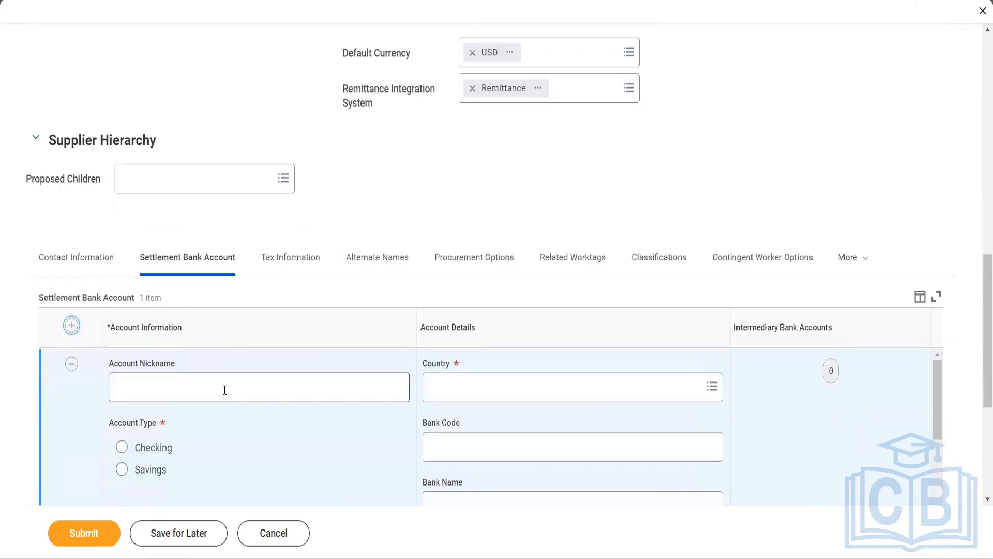
pyautogui.click(225, 390)
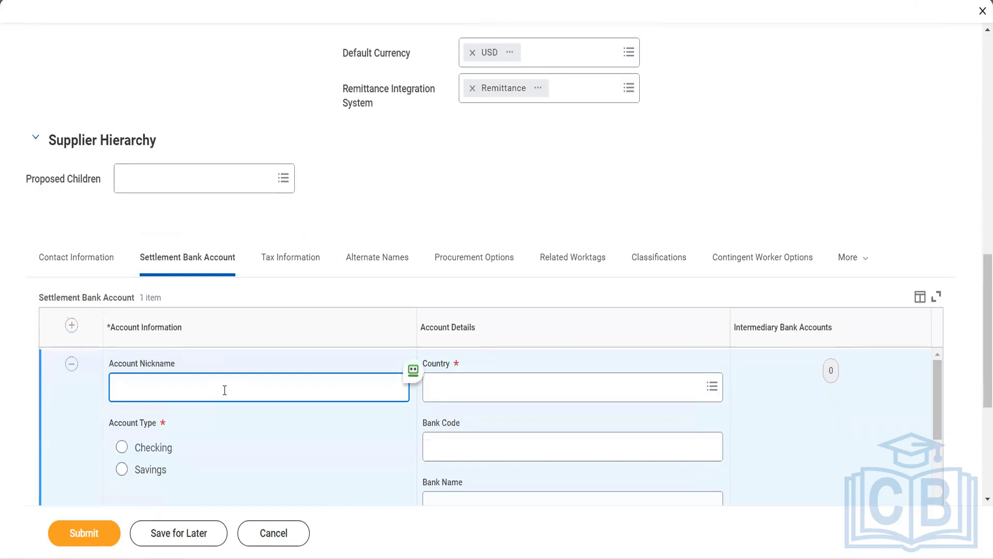
pyautogui.write('Twitter HDFC')
pyautogui.click(161, 452)
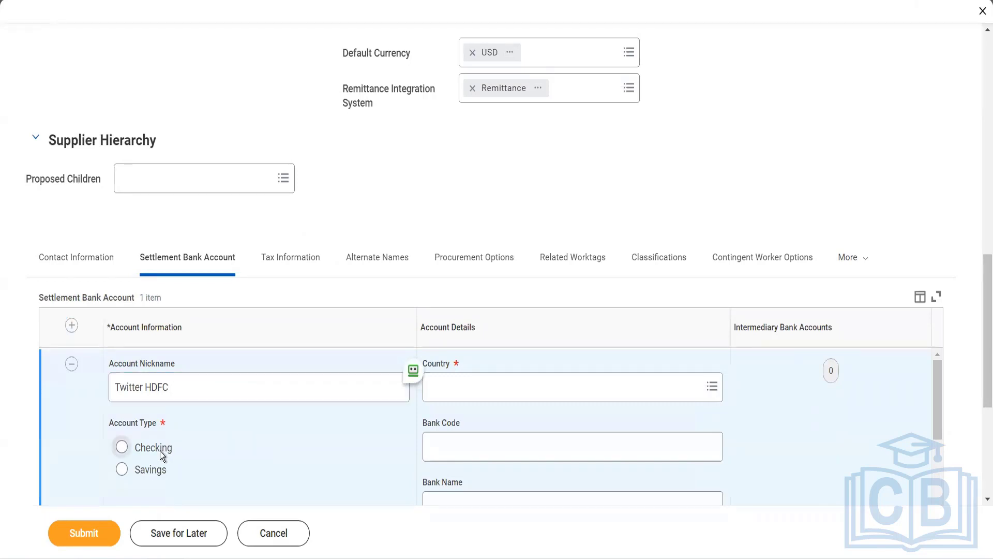
pyautogui.click(442, 400)
pyautogui.write('india')
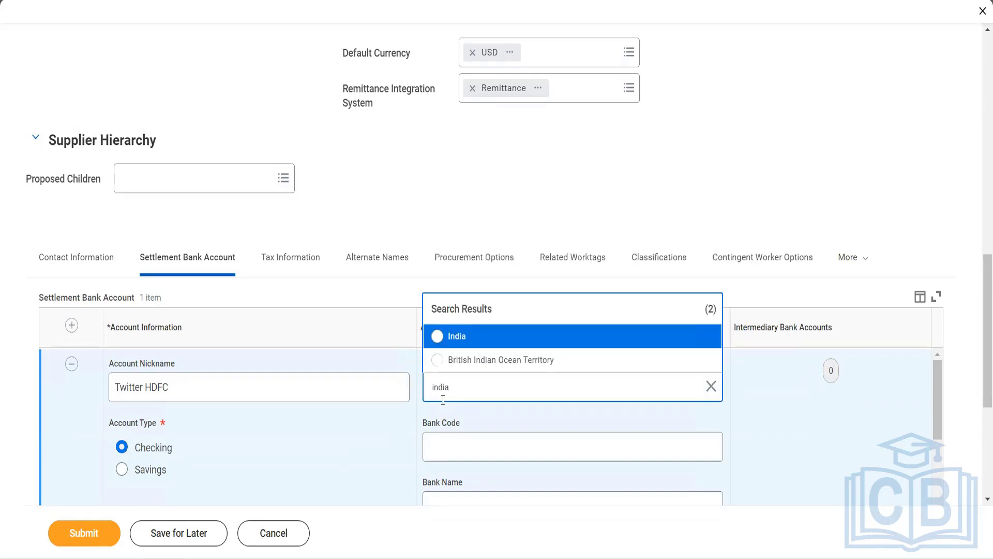
pyautogui.click(463, 336)
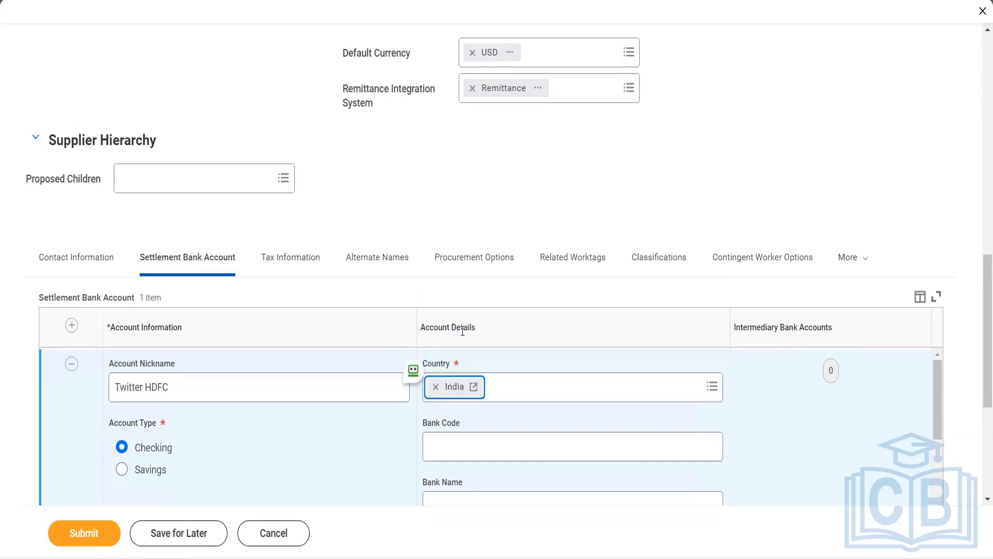
pyautogui.click(516, 395)
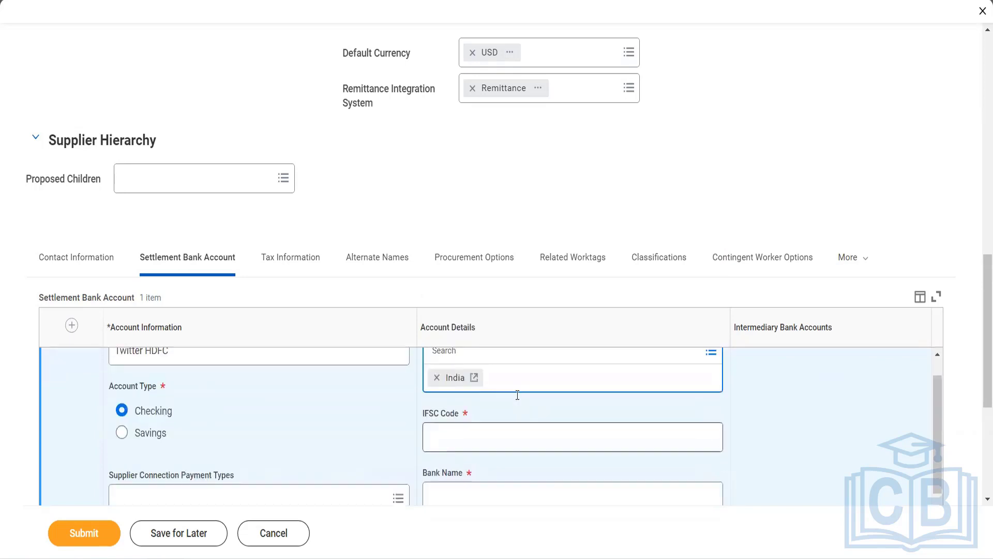
# Enter IFSC code hDFC0000438 and bank name HDFC Ltd for the settlement account.
pyautogui.click(493, 425)
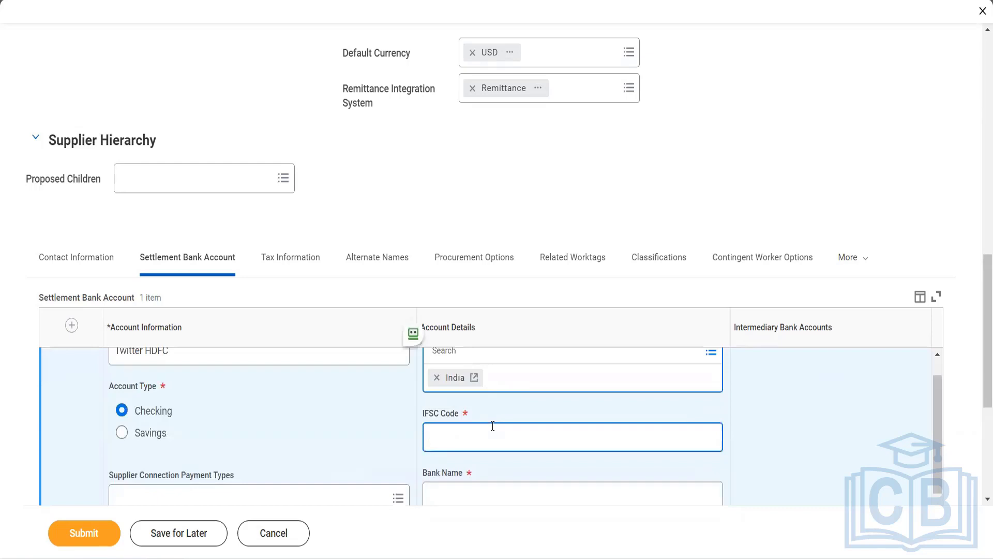
pyautogui.write('hDFC')
pyautogui.write('hDFC000')
pyautogui.write('0438')
pyautogui.write('q')
pyautogui.press('Tab')
pyautogui.click(486, 435)
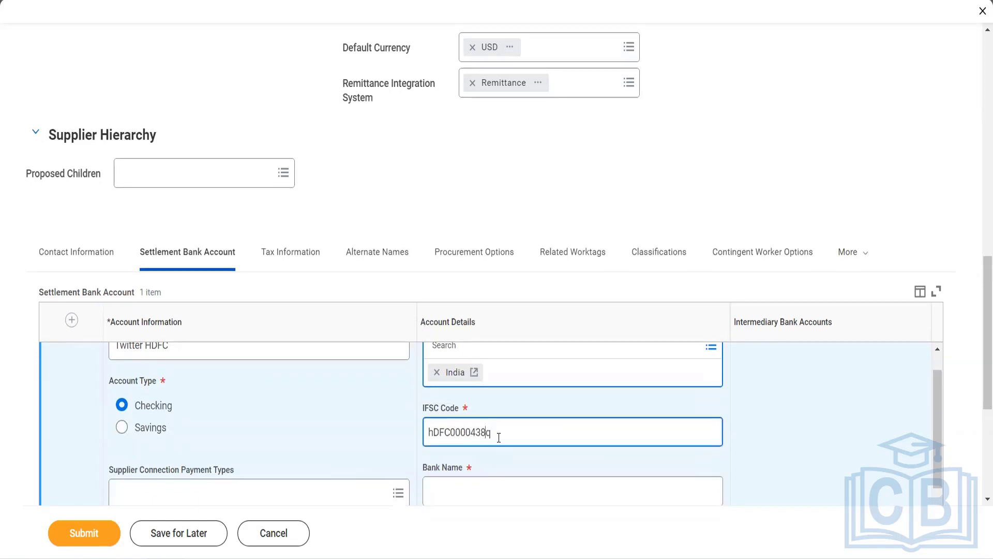
pyautogui.press('BackSpace')
pyautogui.press('Tab')
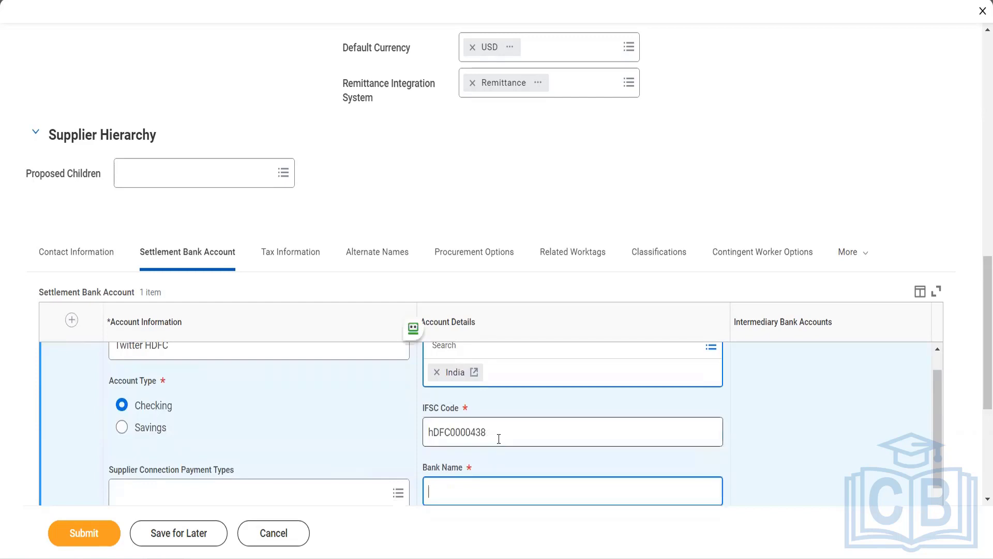
pyautogui.scroll(-2, 499, 439)
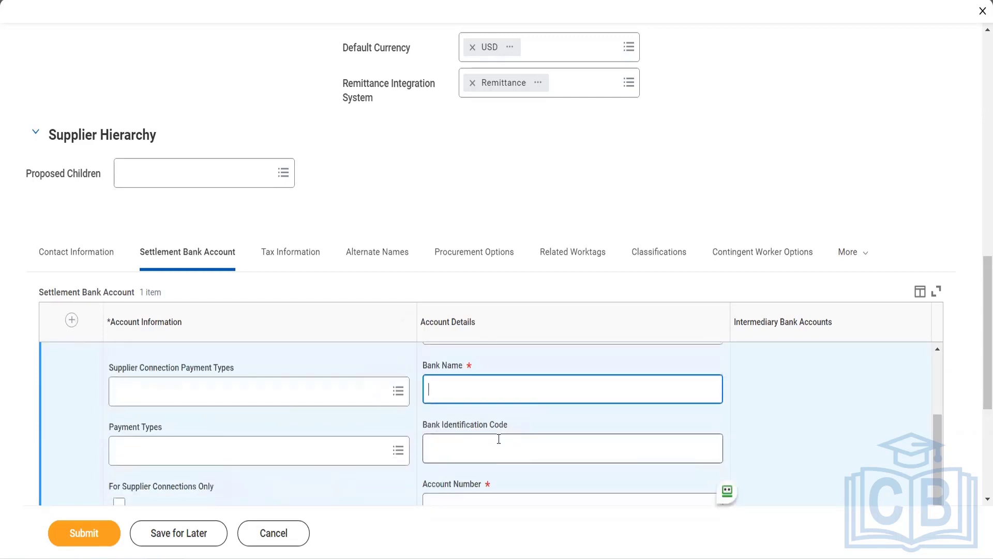
pyautogui.write('HDFC Ltd')
pyautogui.press('Tab')
# Enter the bank account number.
pyautogui.scroll(-1, 499, 439)
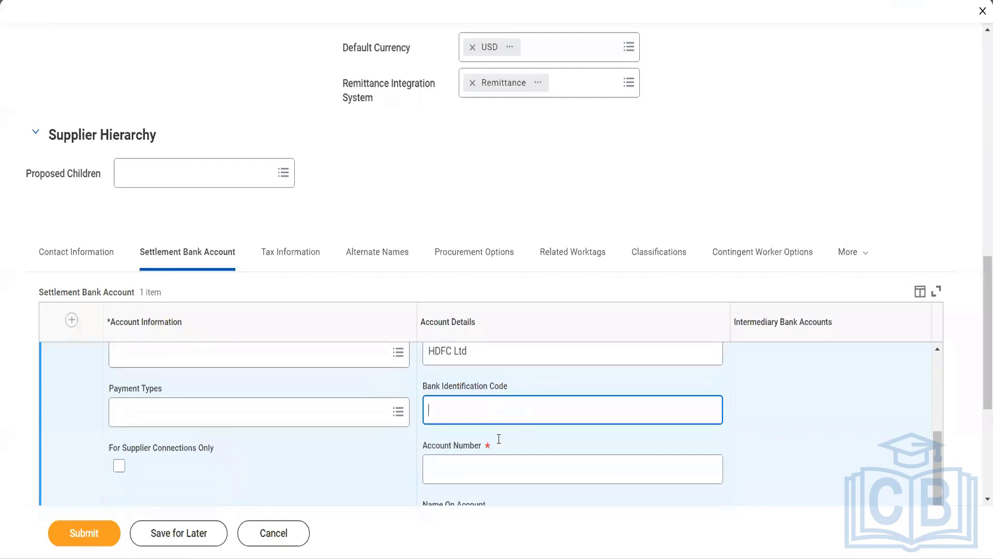
pyautogui.click(479, 467)
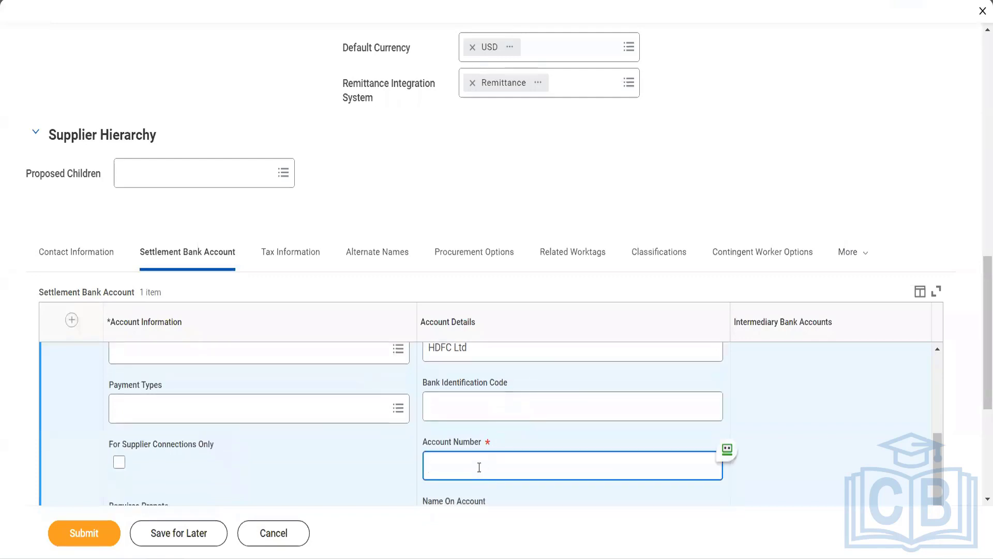
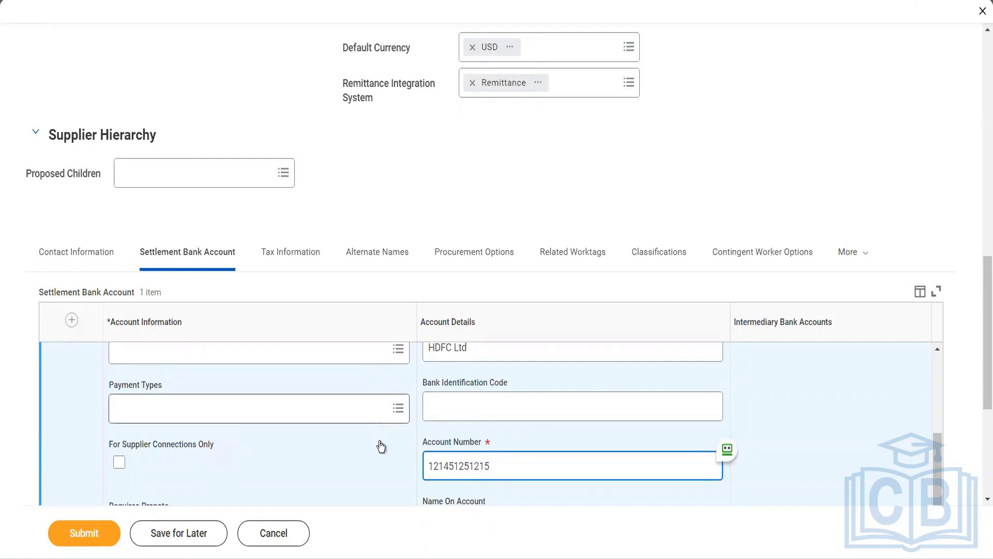
pyautogui.scroll(1, 382, 465)
pyautogui.scroll(-4, 382, 465)
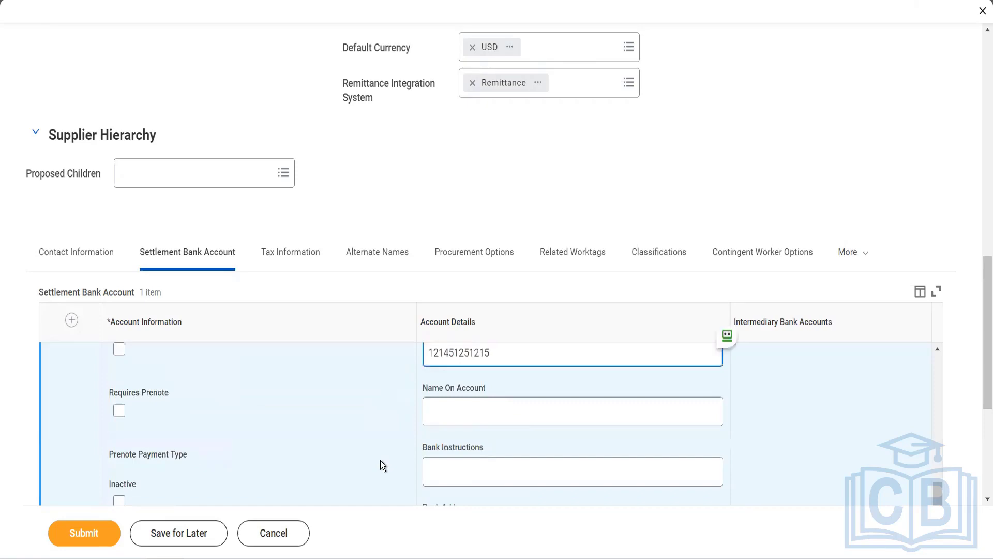
pyautogui.click(456, 417)
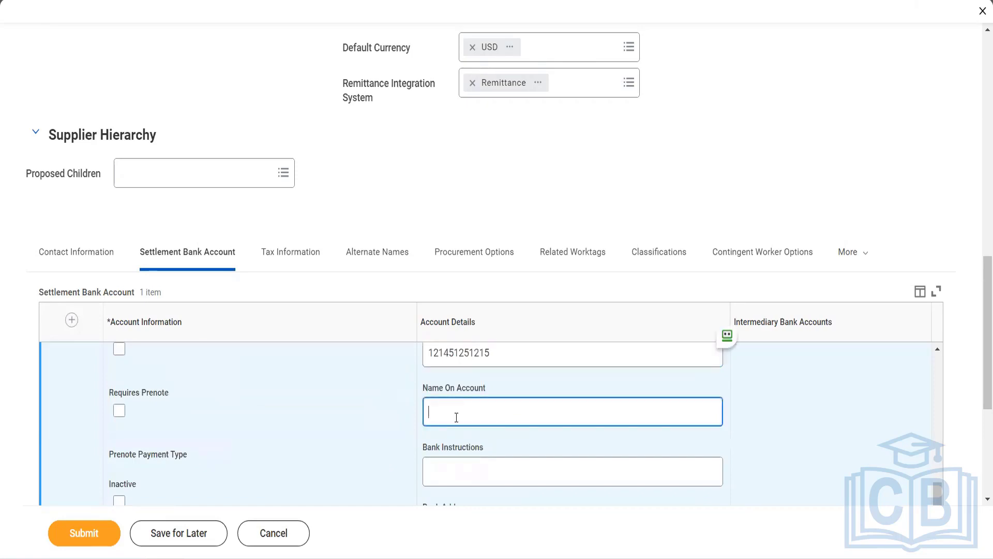
pyautogui.scroll(12, 424, 200)
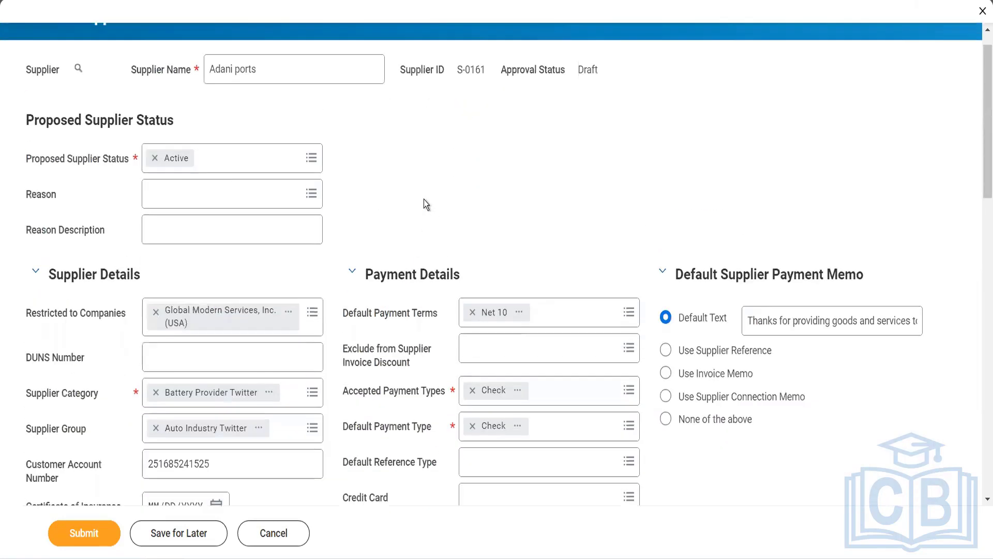
# Paste 'Adani ports' as Name on Account and set bank instructions to 'We dont work on any days'.
pyautogui.moveTo(277, 69); pyautogui.dragTo(189, 75)
pyautogui.hotkey('ctrl', 'c')
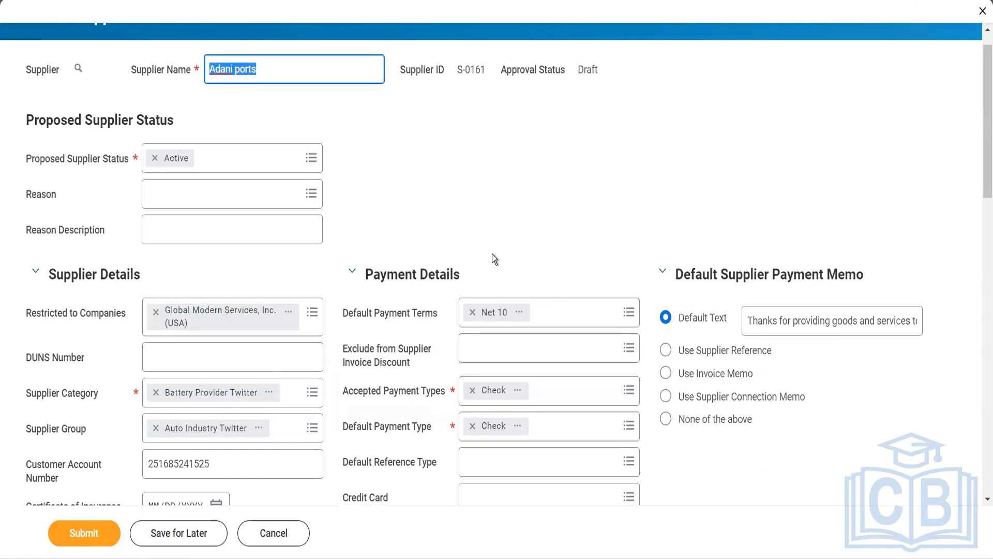
pyautogui.scroll(-20, 492, 258)
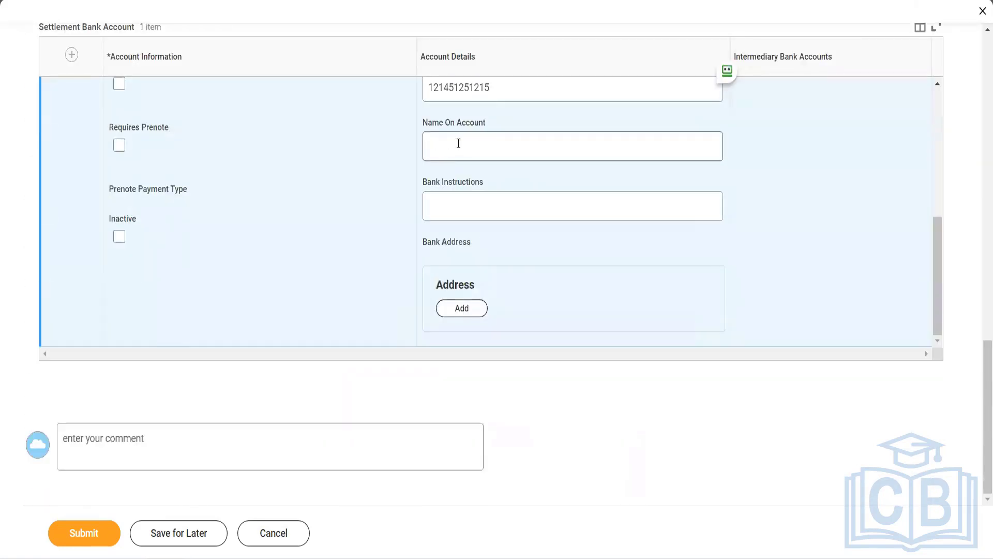
pyautogui.click(458, 143)
pyautogui.hotkey('ctrl', 'v')
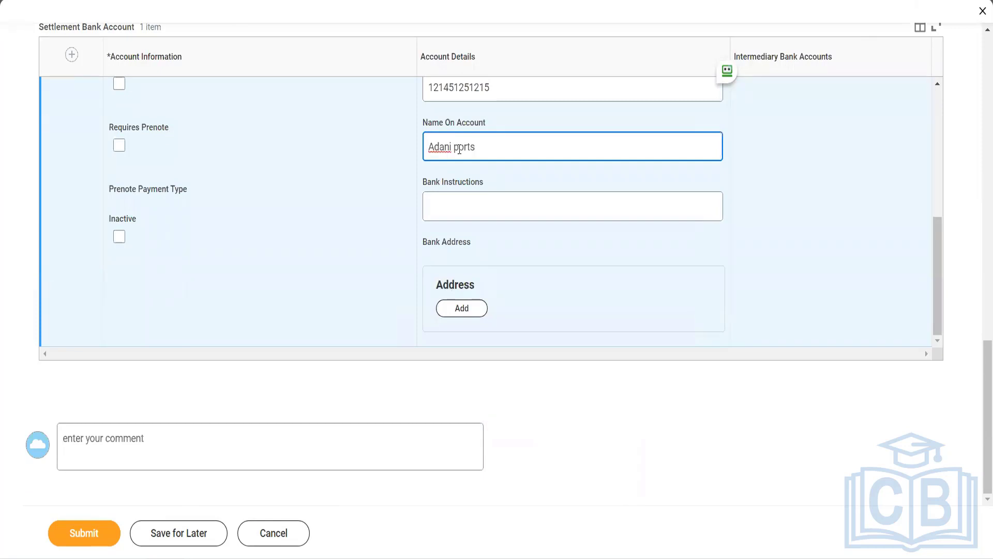
pyautogui.click(472, 215)
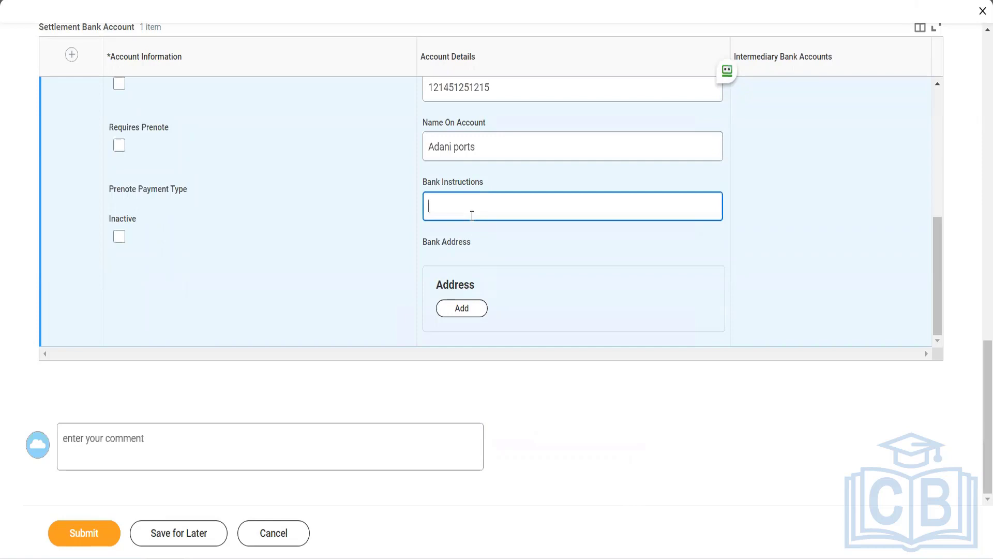
pyautogui.write('We dont work on any days')
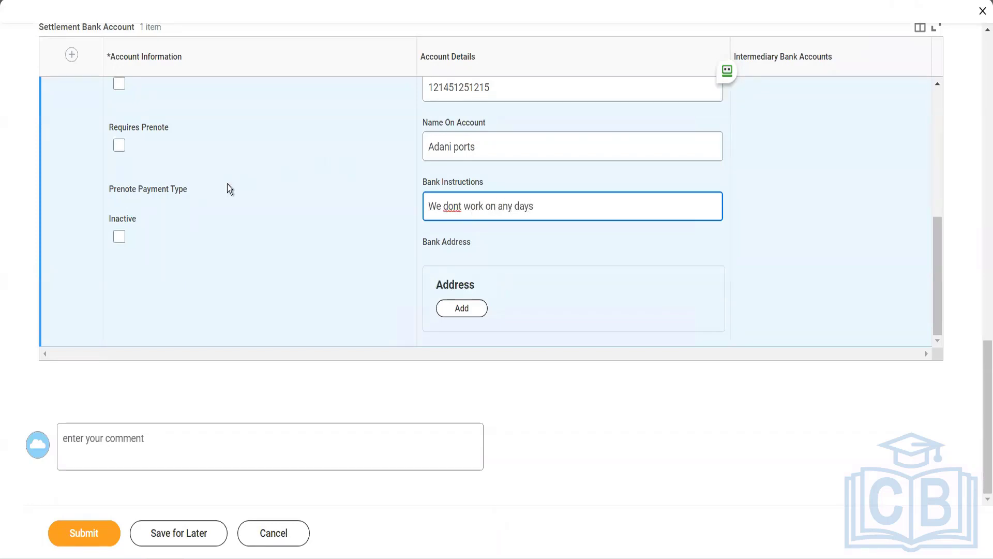
pyautogui.scroll(10, 228, 184)
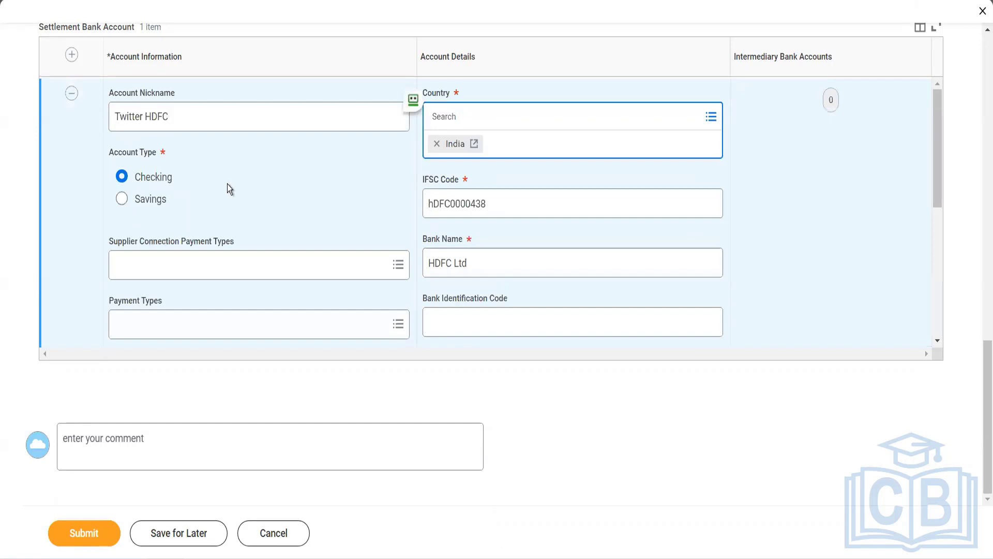
pyautogui.scroll(-8, 227, 186)
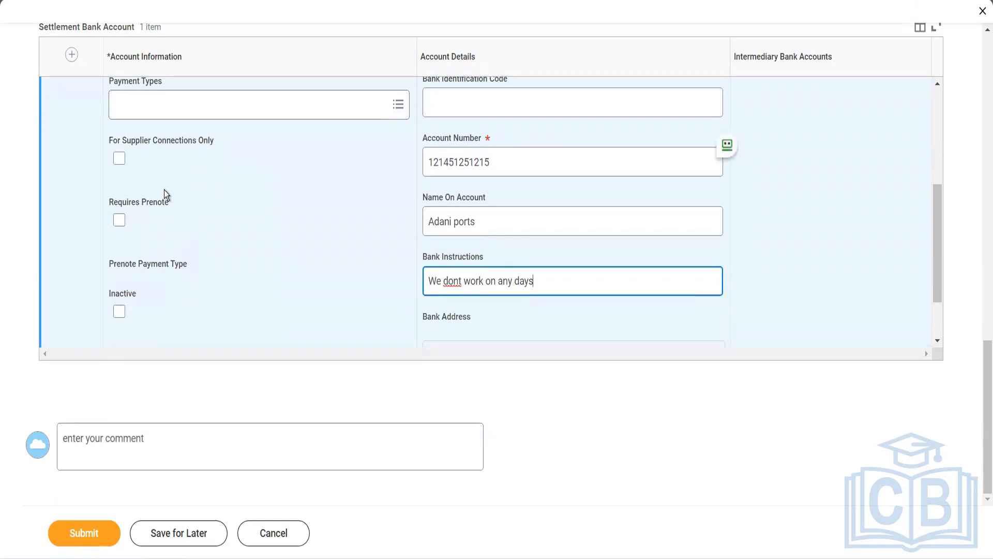
# Tick Requires Prenote and choose EFT as the Prenote Payment Type.
pyautogui.click(118, 223)
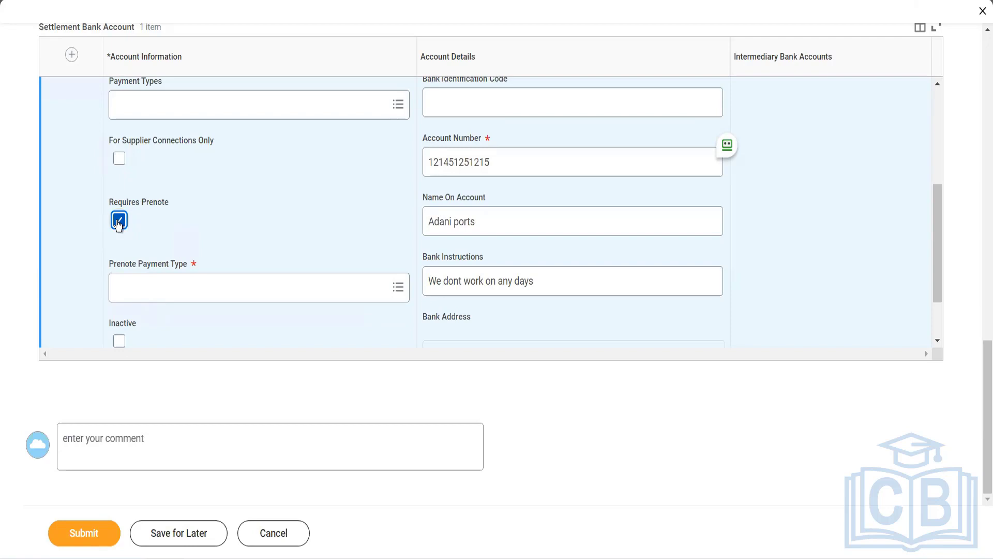
pyautogui.click(177, 277)
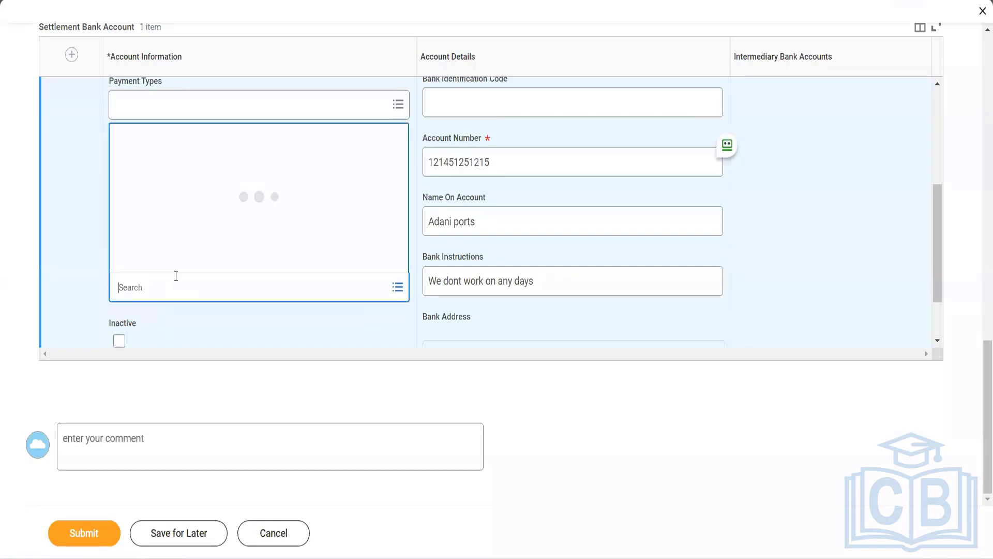
pyautogui.click(162, 260)
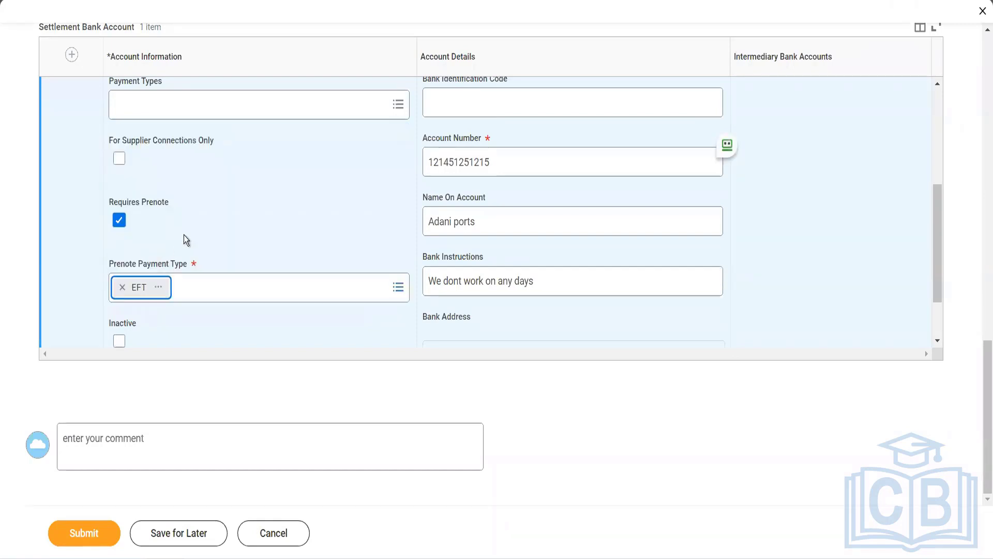
pyautogui.scroll(5, 234, 205)
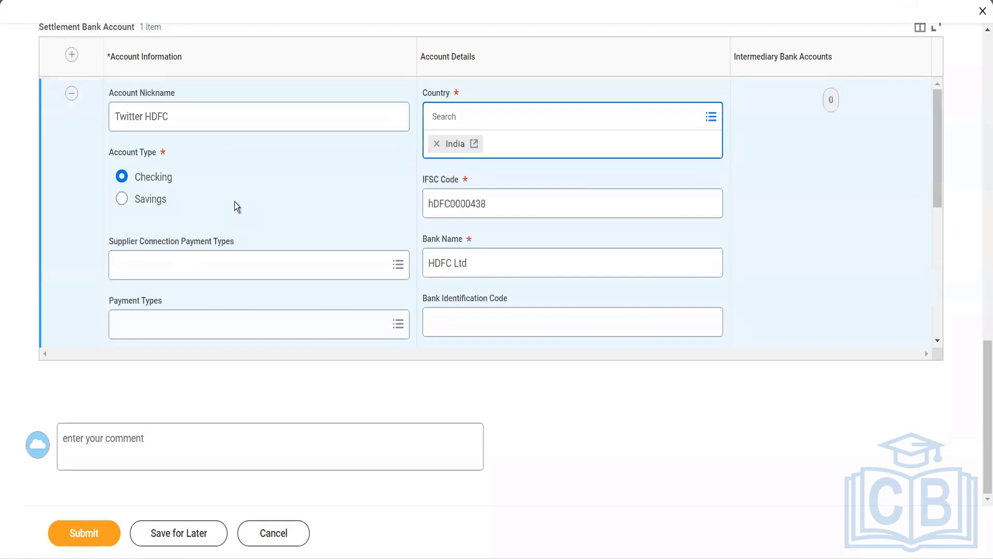
pyautogui.scroll(5, 234, 201)
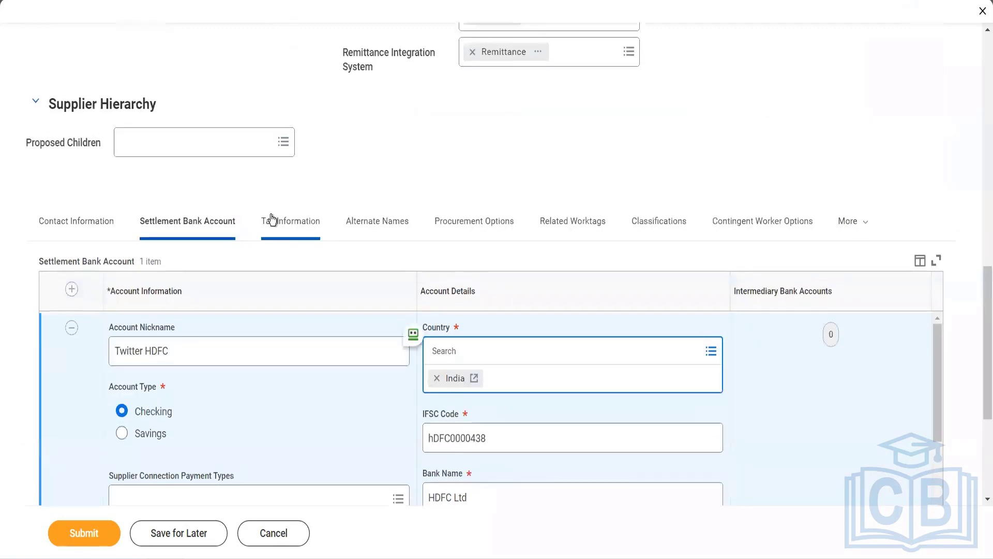
# Check that the supplier's Tax Information fields, Tax IDs and Tax Statuses are blank, then view Alternate Names.
pyautogui.click(271, 215)
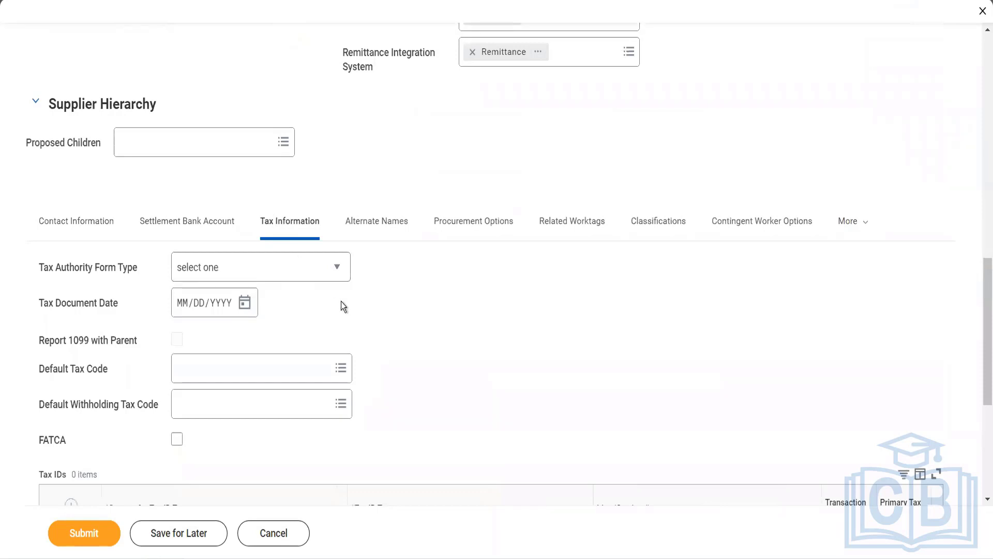
pyautogui.scroll(-1, 341, 302)
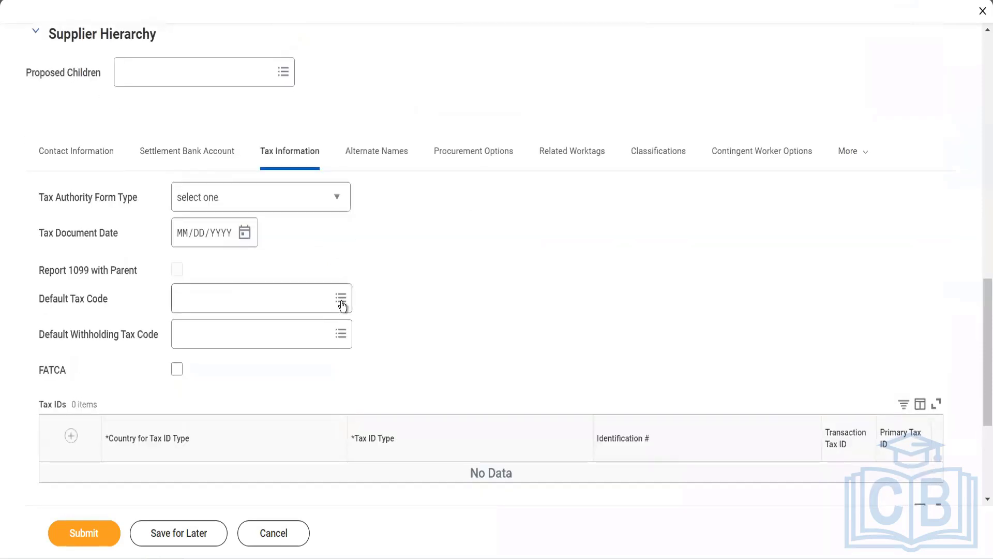
pyautogui.scroll(-1, 343, 305)
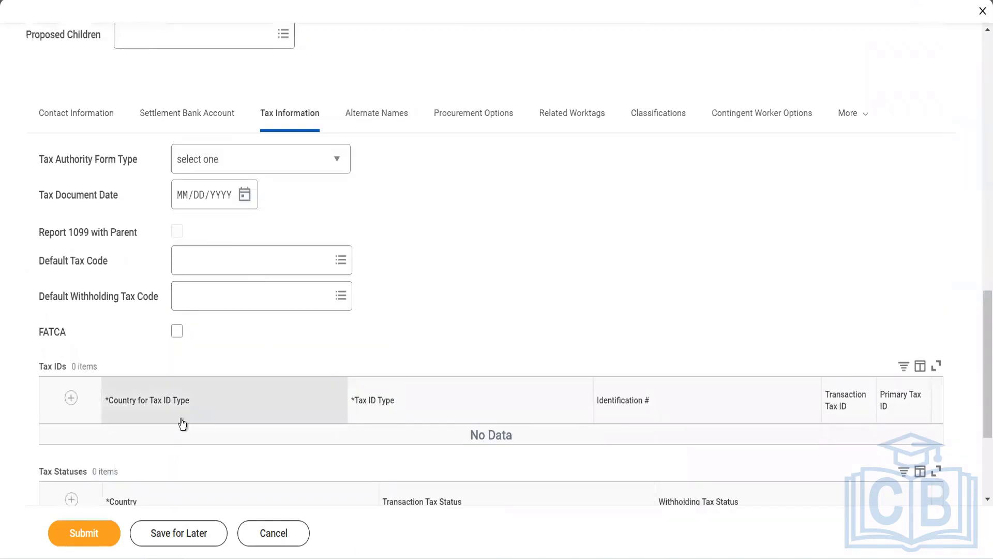
pyautogui.scroll(-1, 181, 419)
pyautogui.scroll(-2, 182, 418)
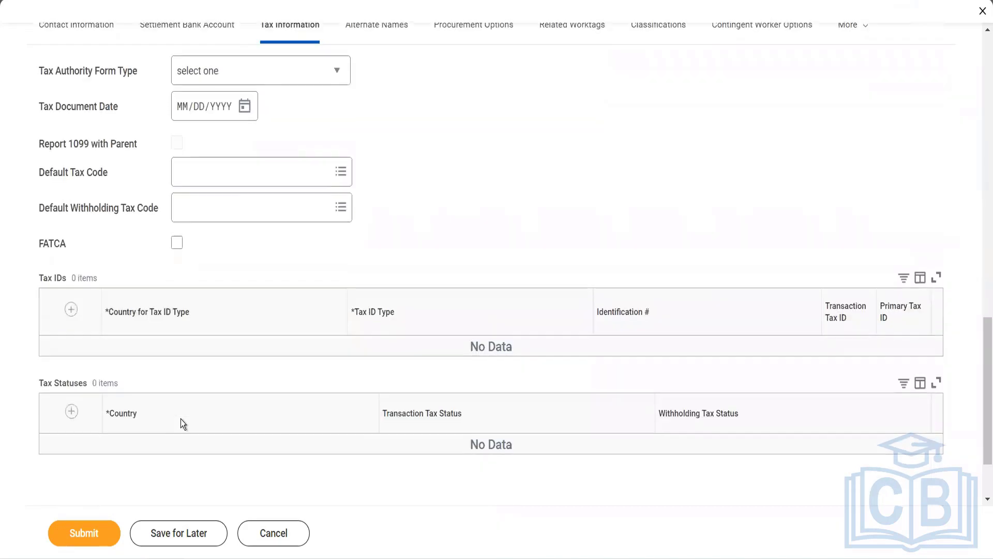
pyautogui.scroll(5, 182, 422)
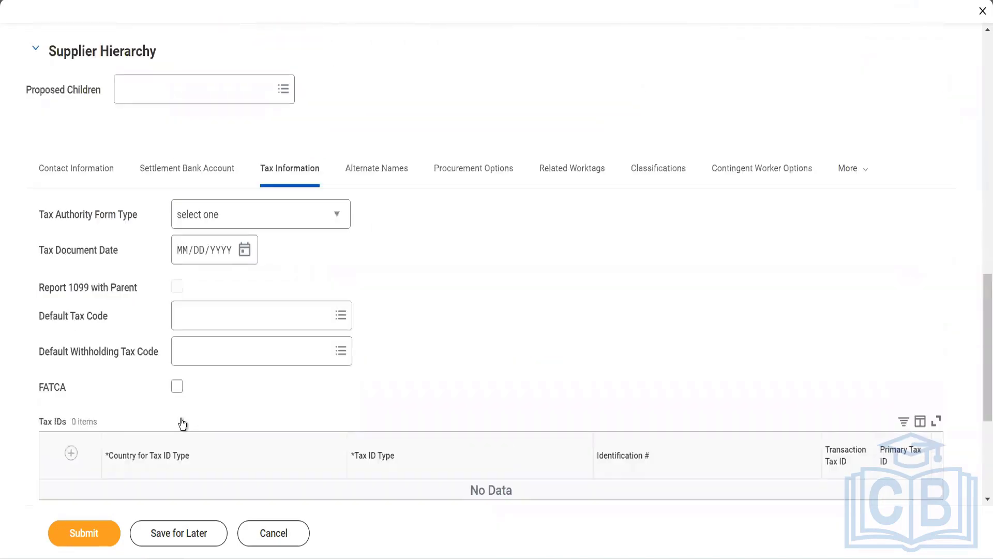
pyautogui.click(357, 171)
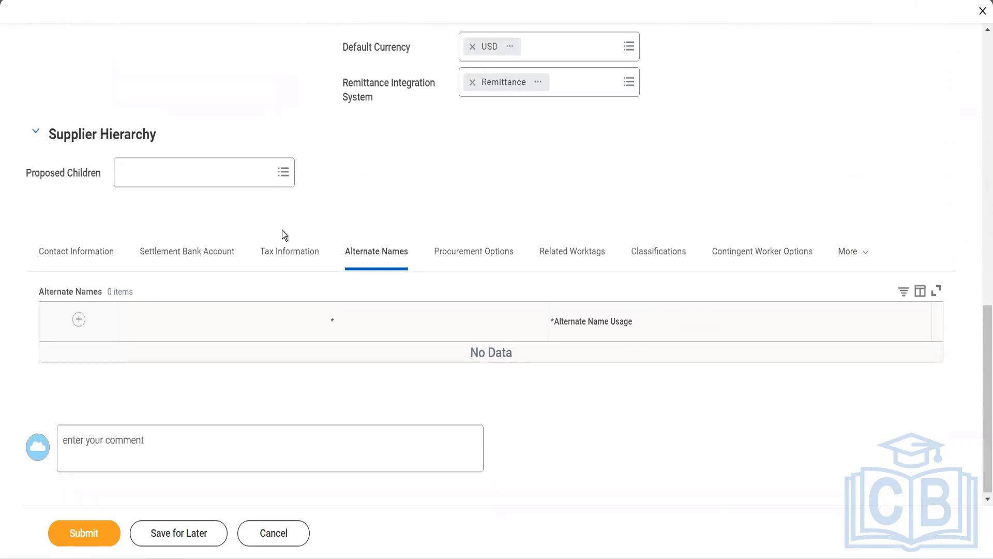
# Add alternate name 'Adani Shipping', used for Doing Business As and Remit To Addressee 1.
pyautogui.click(83, 327)
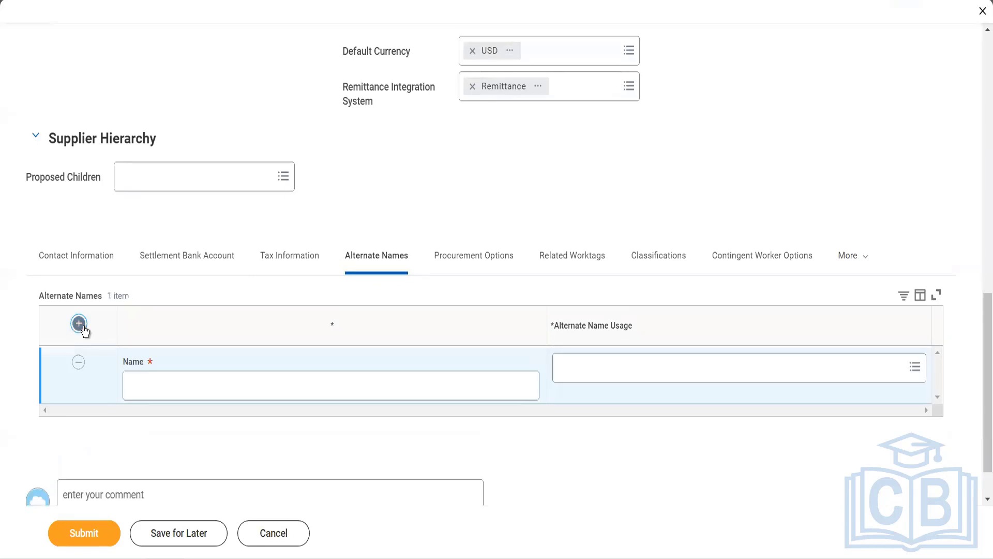
pyautogui.click(157, 377)
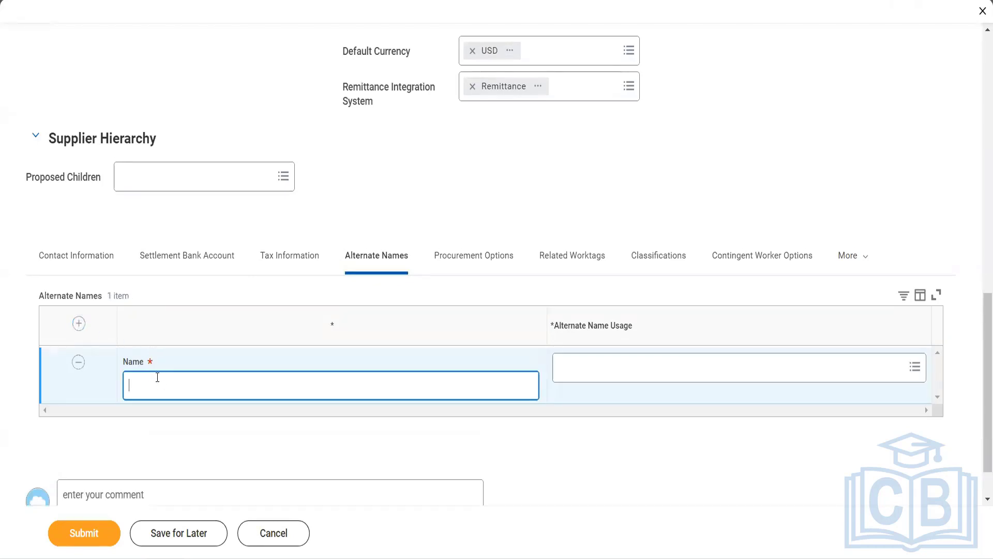
pyautogui.write('Adani Shipping')
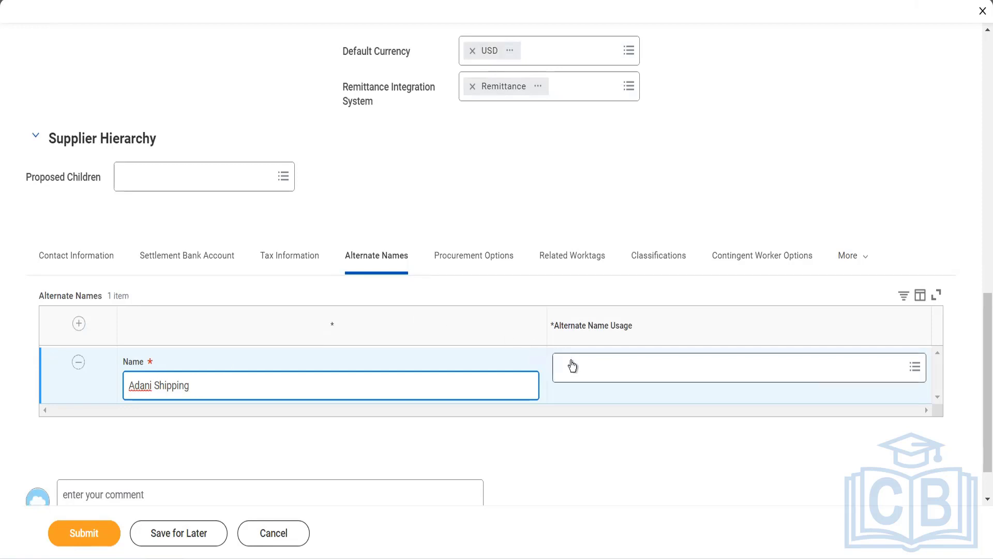
pyautogui.click(572, 366)
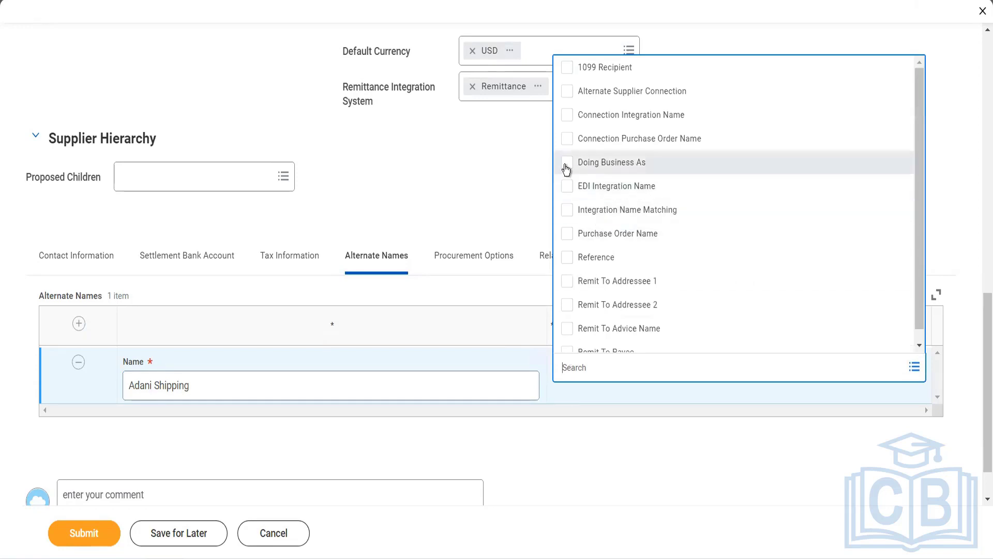
pyautogui.click(566, 165)
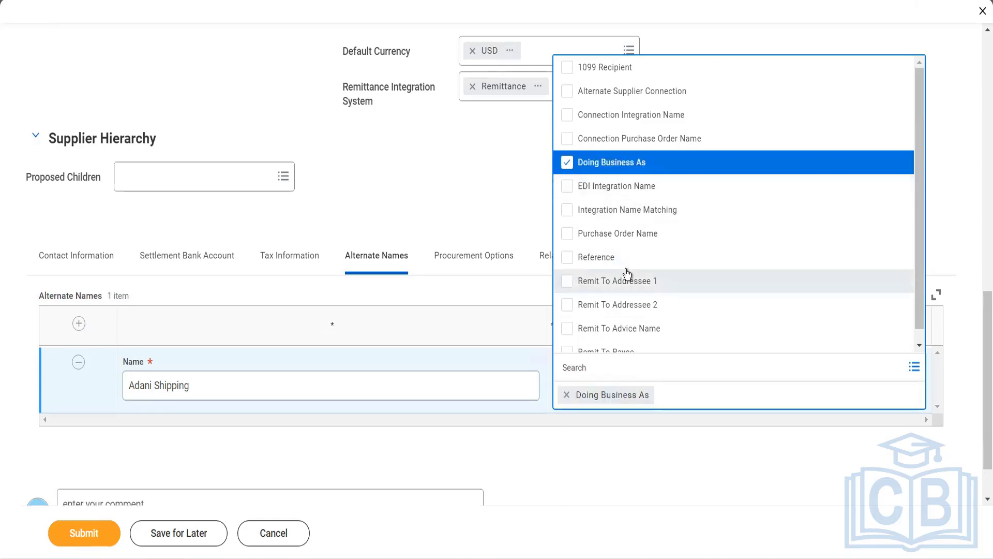
pyautogui.scroll(-1, 627, 274)
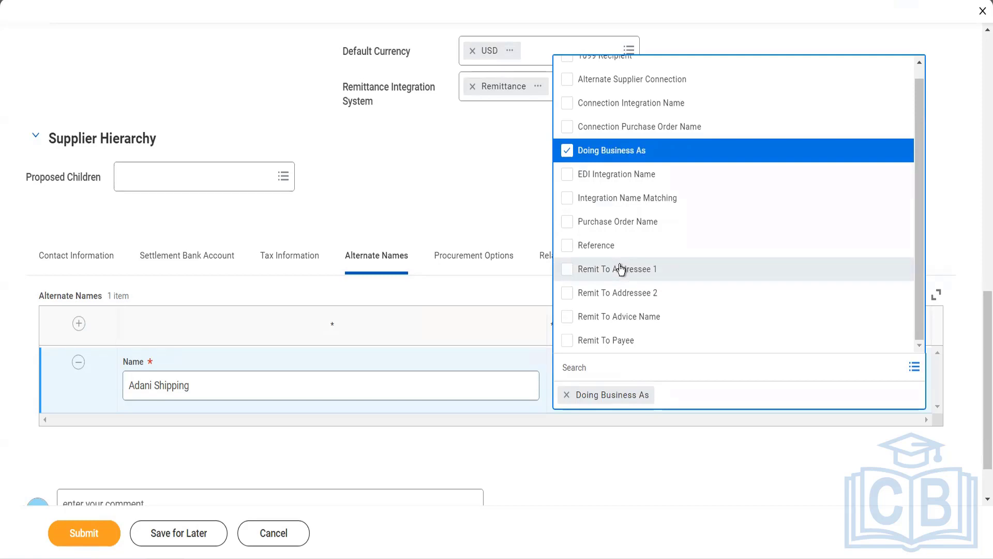
pyautogui.click(620, 269)
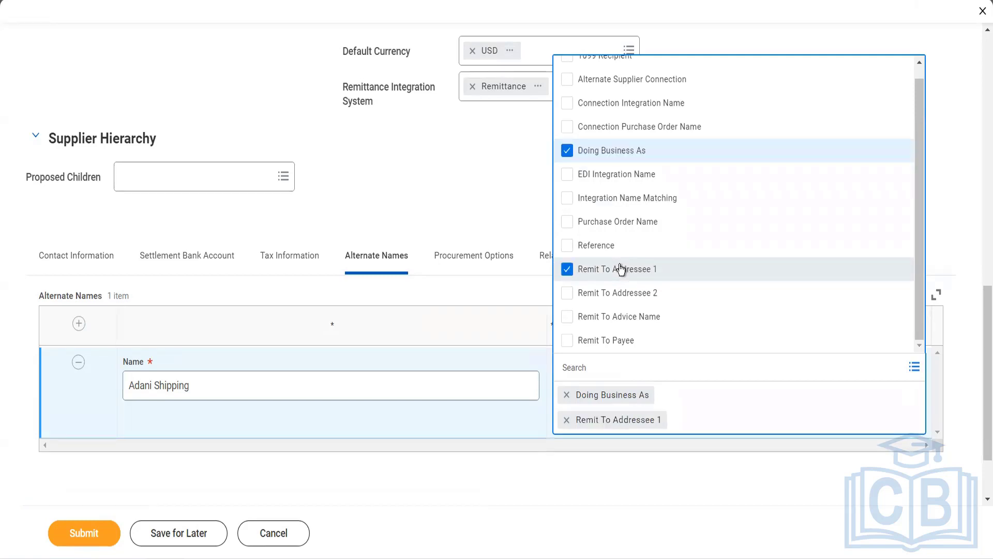
pyautogui.click(499, 204)
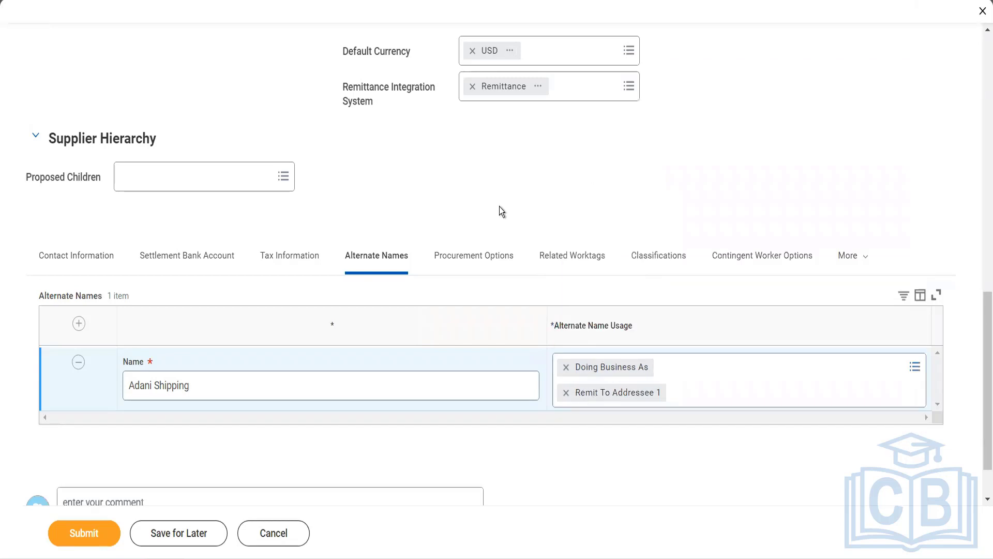
pyautogui.click(499, 258)
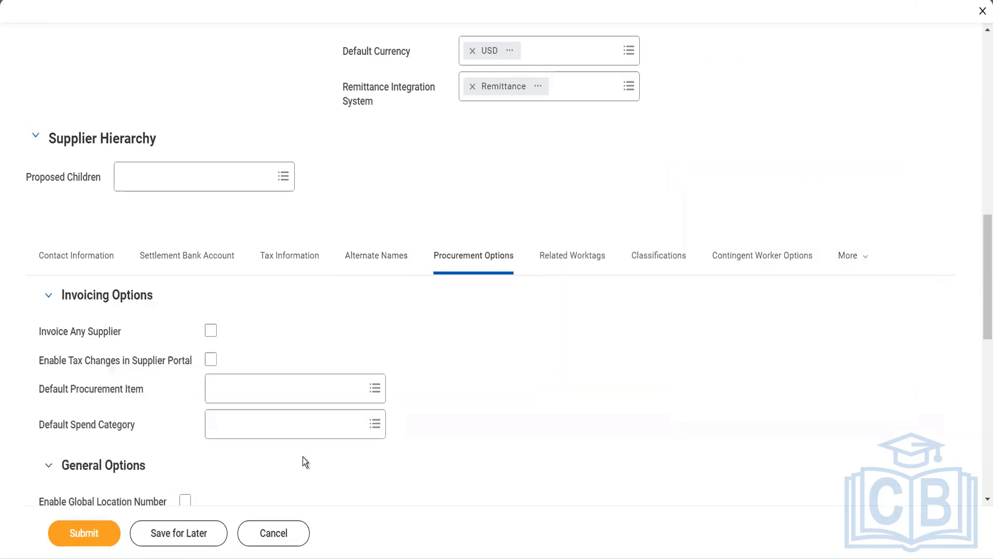
pyautogui.scroll(-1, 306, 460)
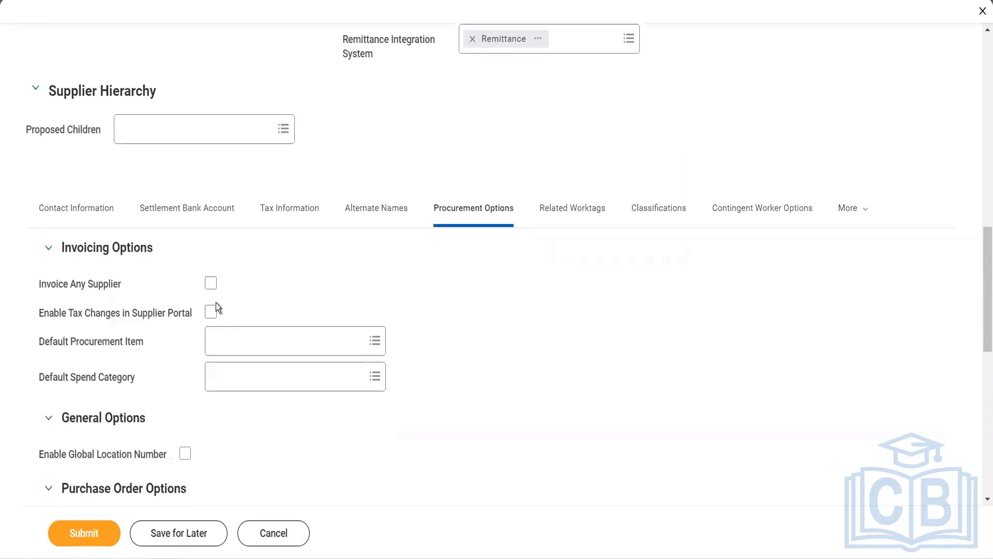
pyautogui.moveTo(217, 315)
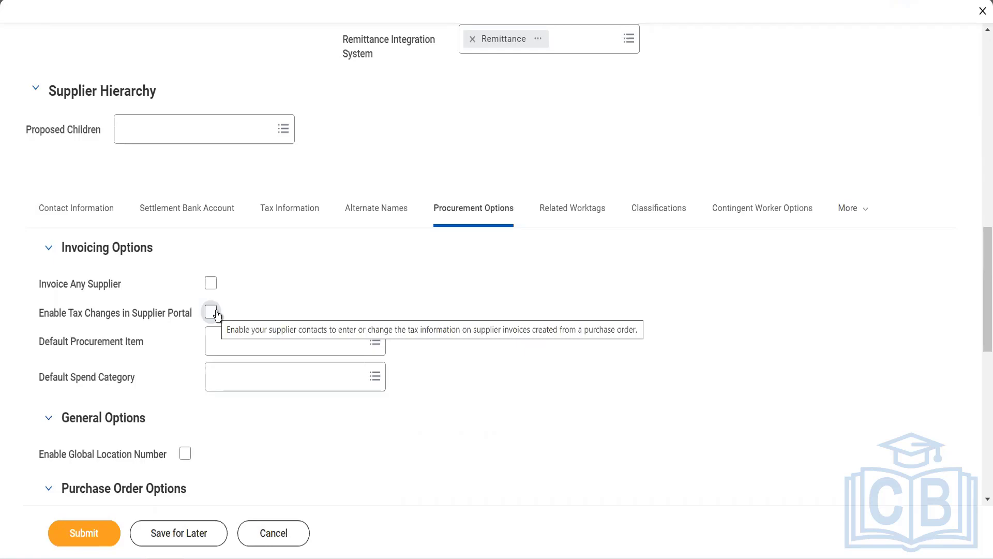
pyautogui.scroll(15, 215, 313)
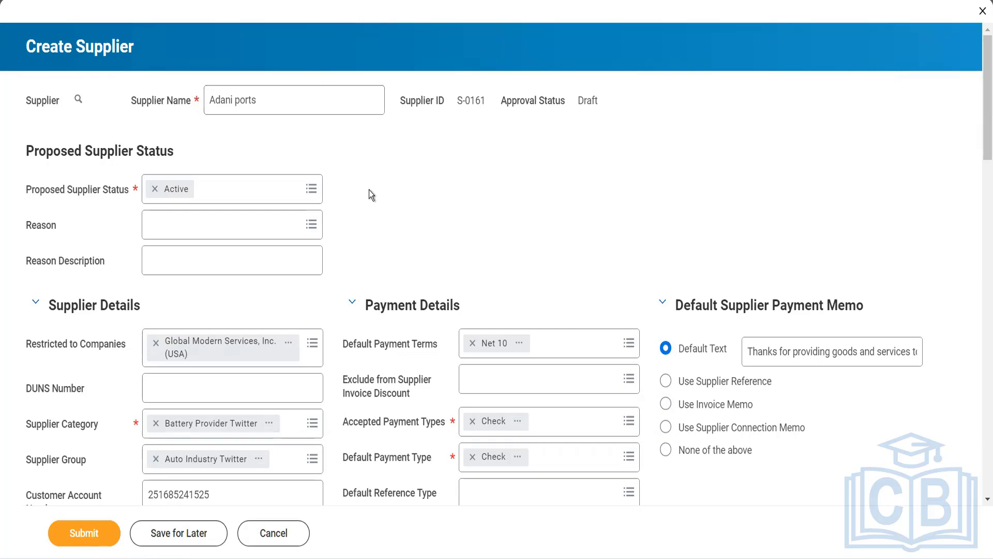
pyautogui.scroll(-4, 369, 190)
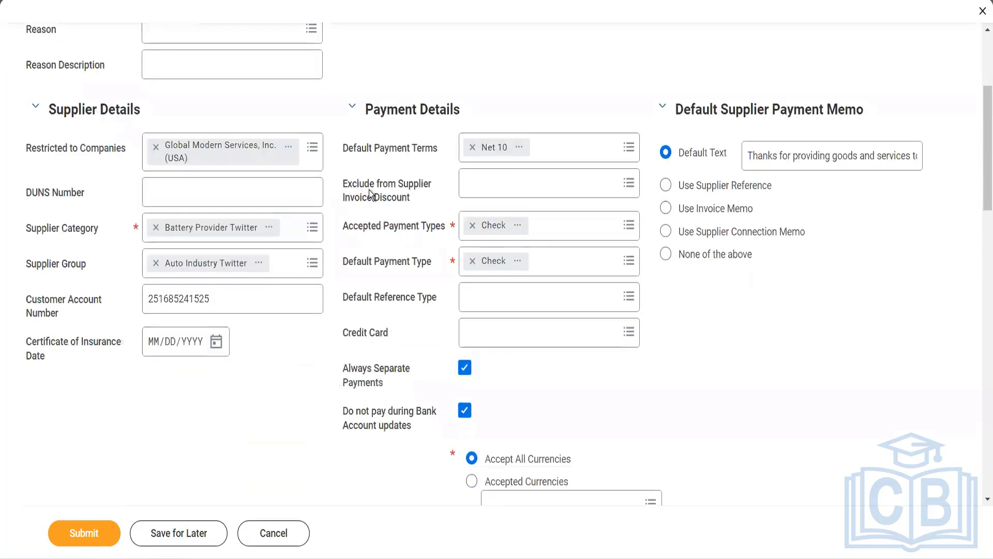
pyautogui.scroll(-3, 368, 190)
pyautogui.scroll(-4, 368, 190)
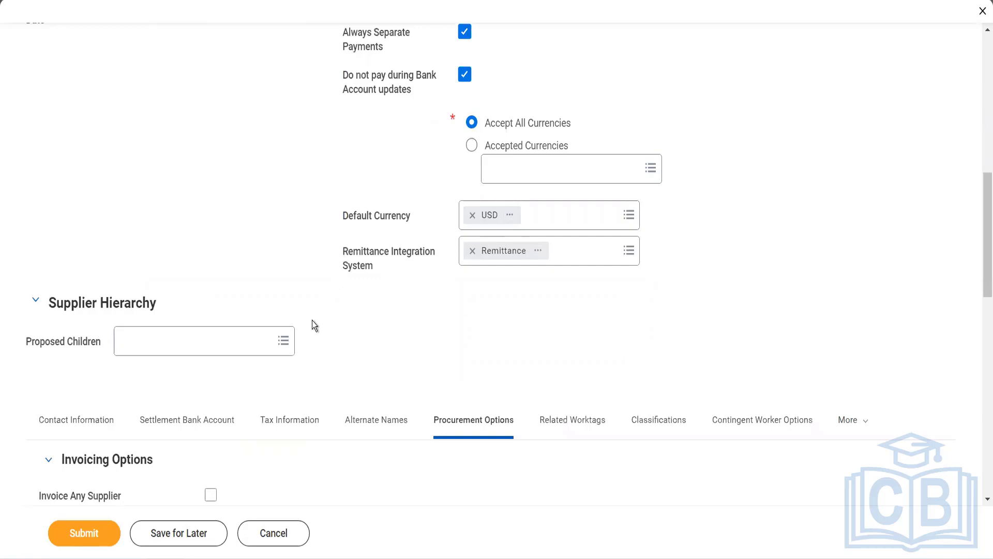
pyautogui.scroll(-5, 433, 259)
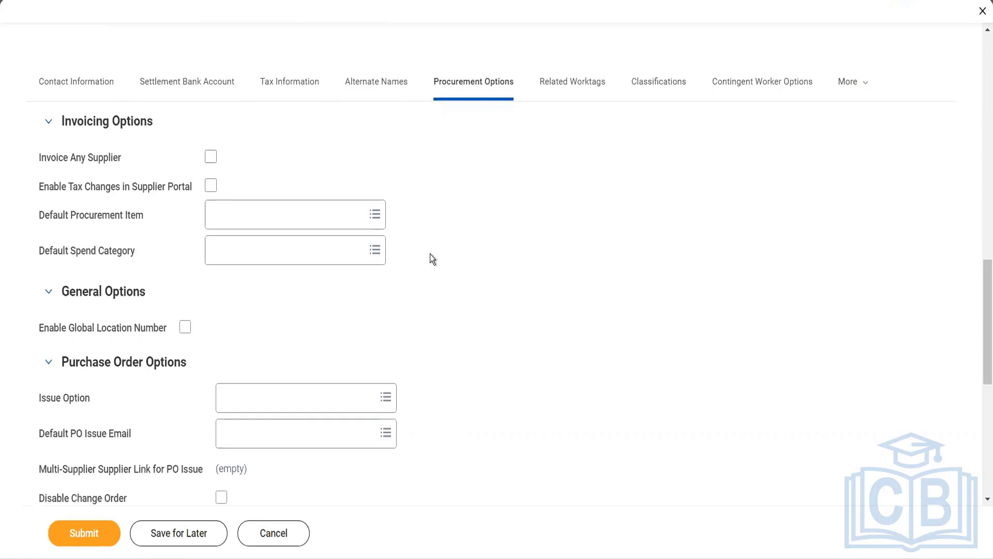
pyautogui.click(319, 262)
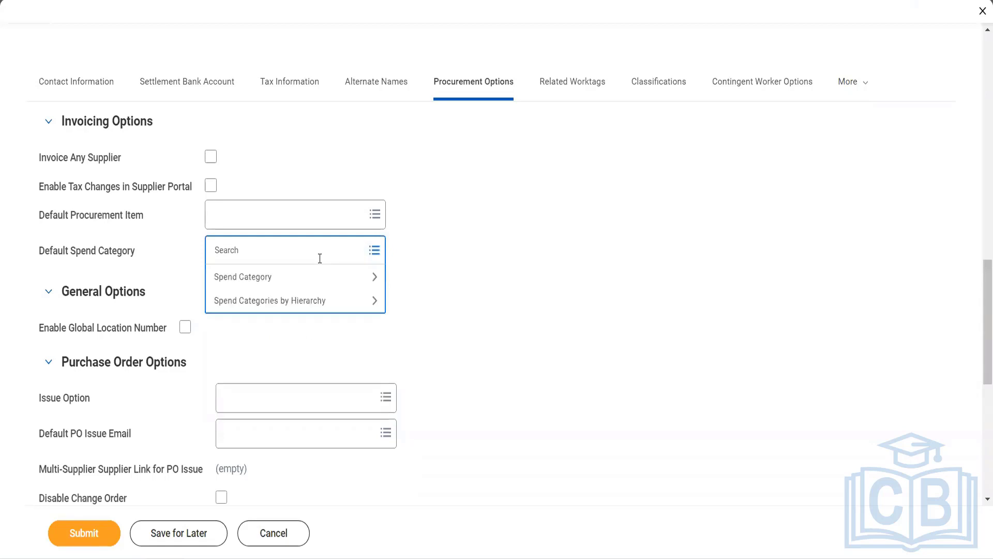
pyautogui.click(306, 283)
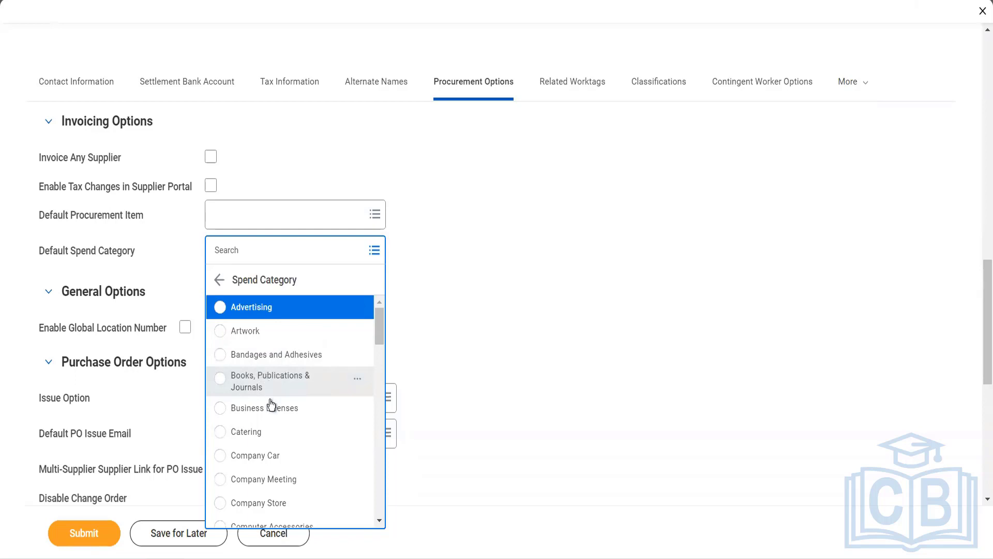
pyautogui.click(271, 431)
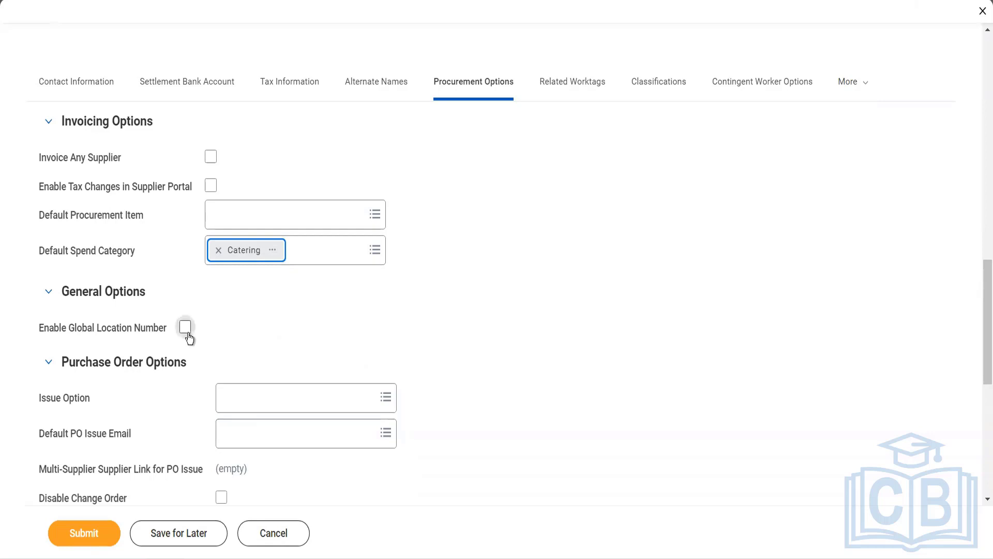
pyautogui.scroll(-3, 187, 342)
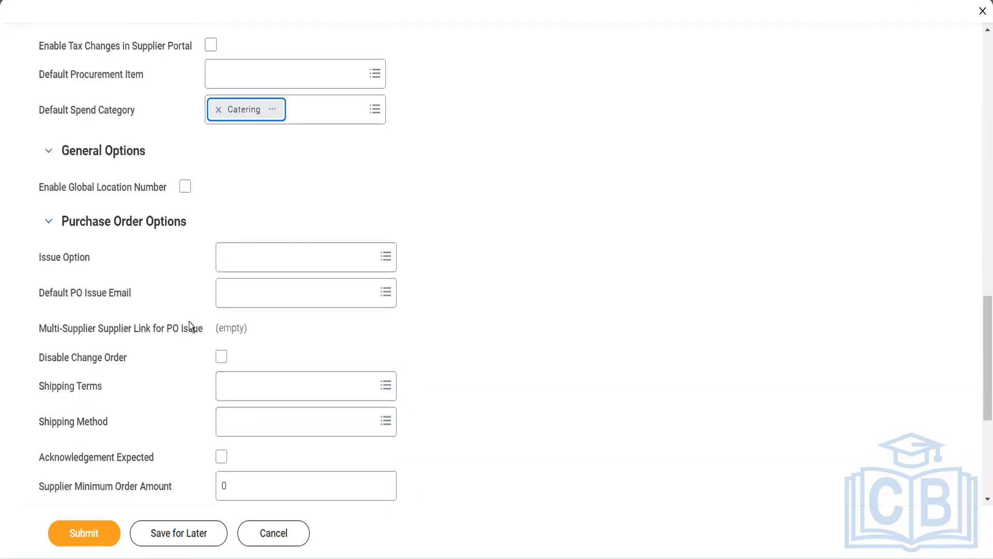
# Set Issue Option to Email, with the supplier's primary e-mail as the default PO issue address.
pyautogui.click(257, 253)
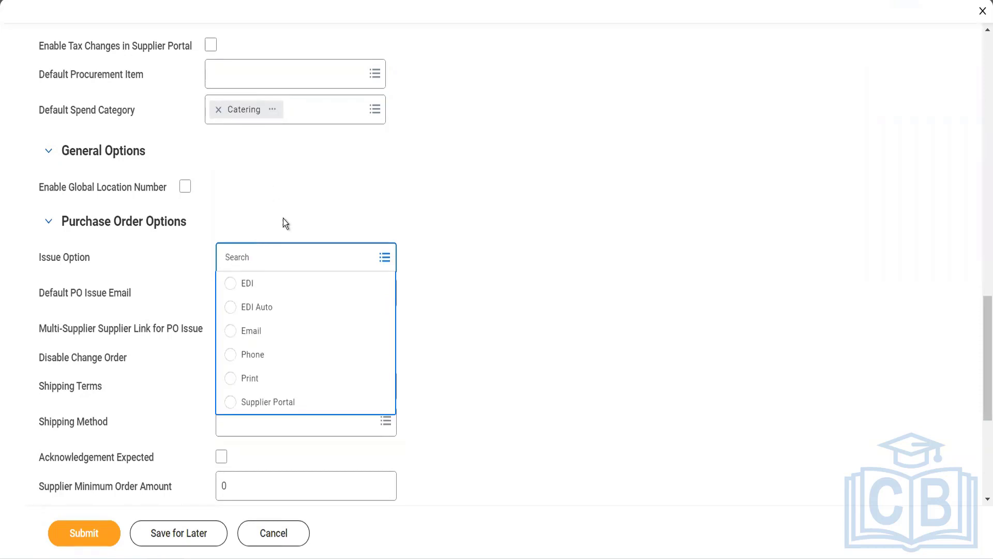
pyautogui.click(242, 342)
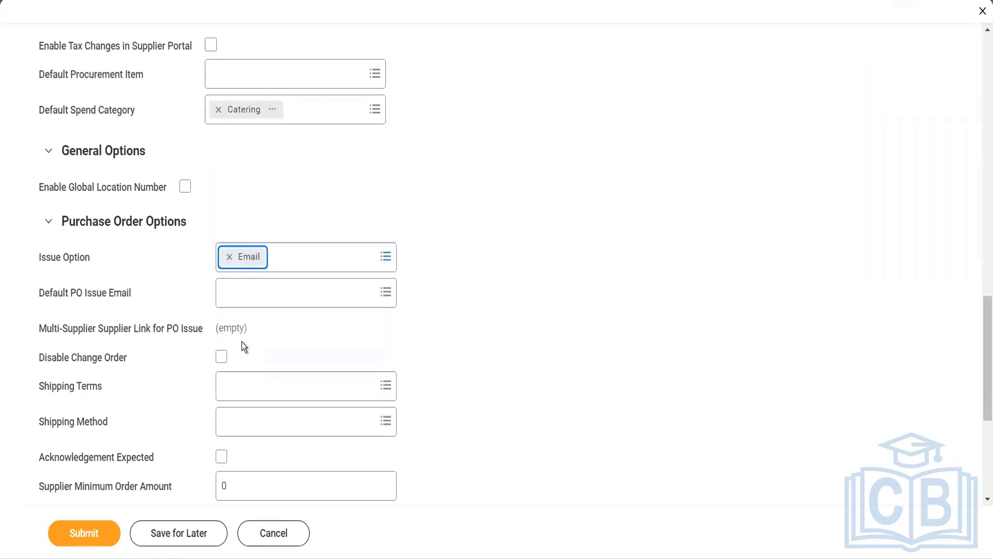
pyautogui.click(240, 301)
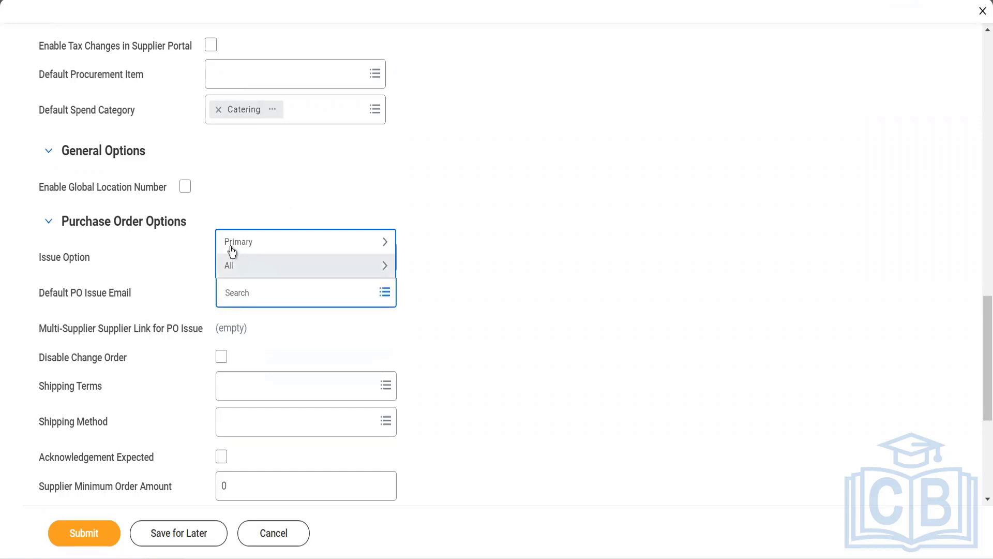
pyautogui.click(230, 249)
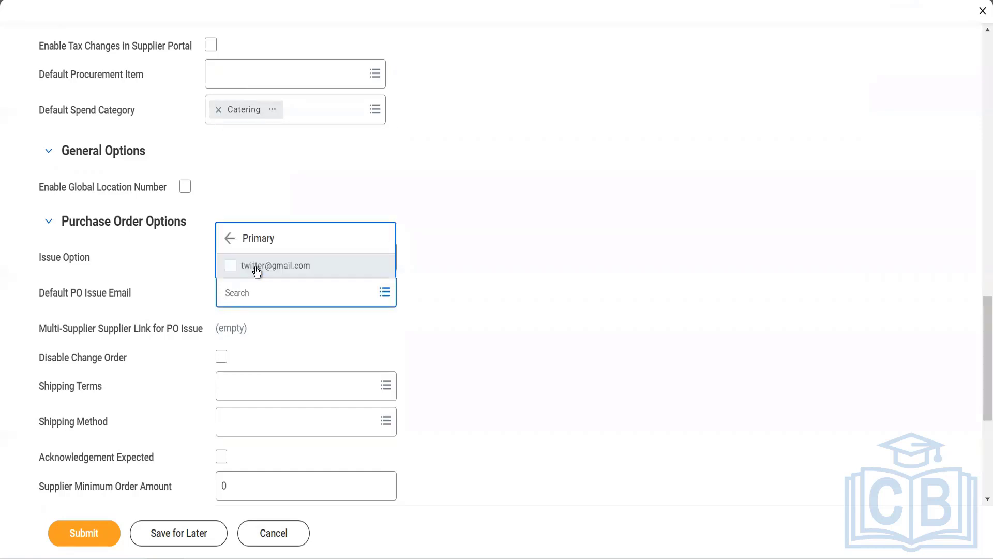
pyautogui.click(257, 270)
pyautogui.click(433, 338)
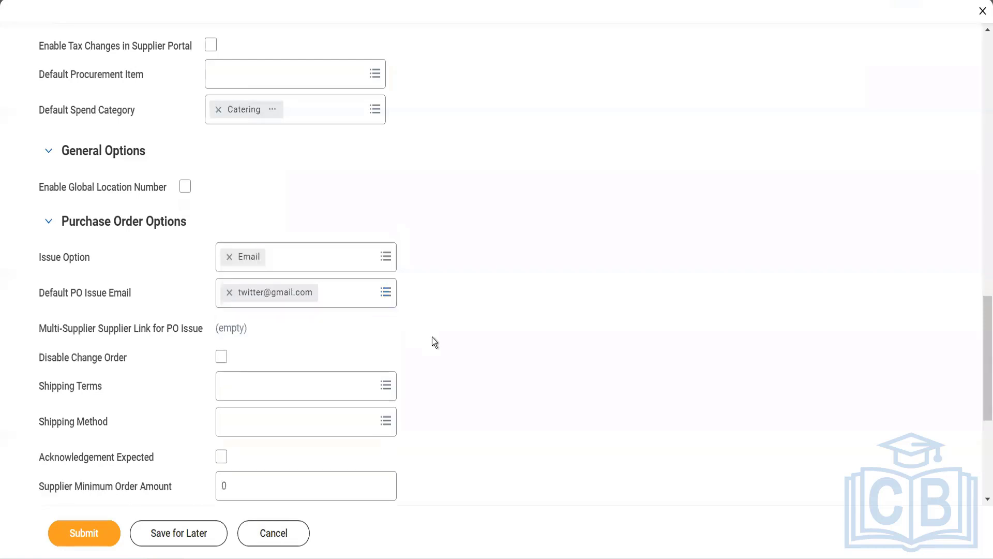
pyautogui.scroll(-1, 432, 341)
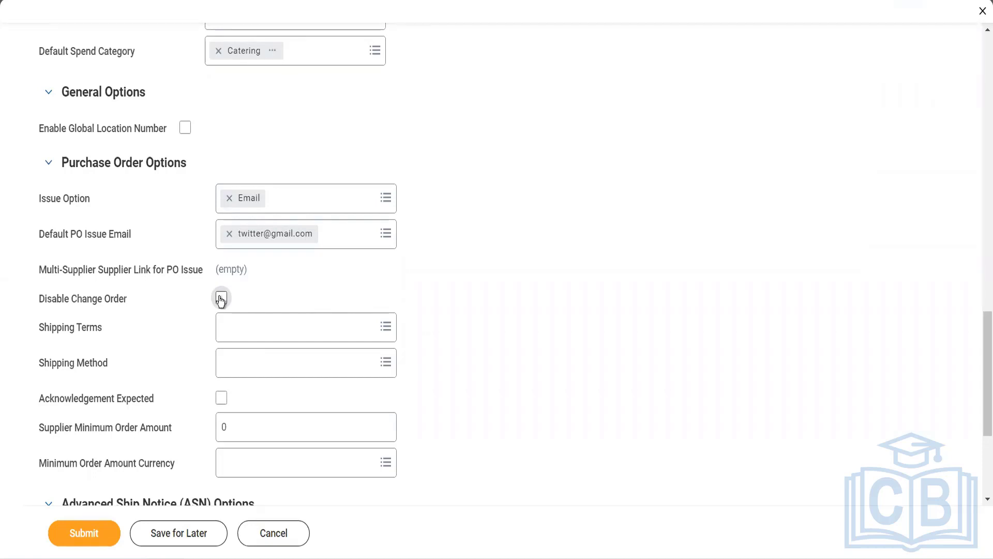
pyautogui.click(220, 299)
pyautogui.click(221, 299)
pyautogui.click(240, 321)
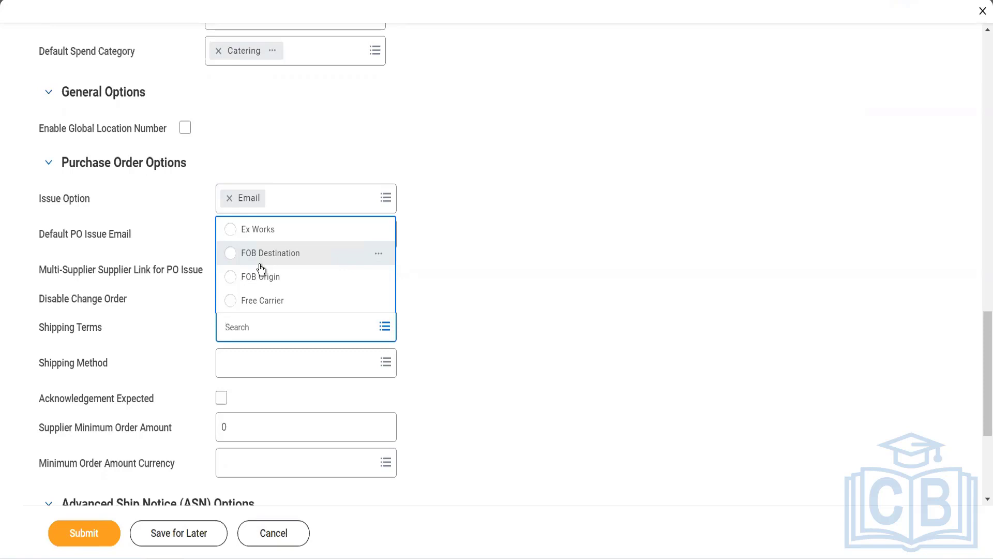
pyautogui.click(385, 363)
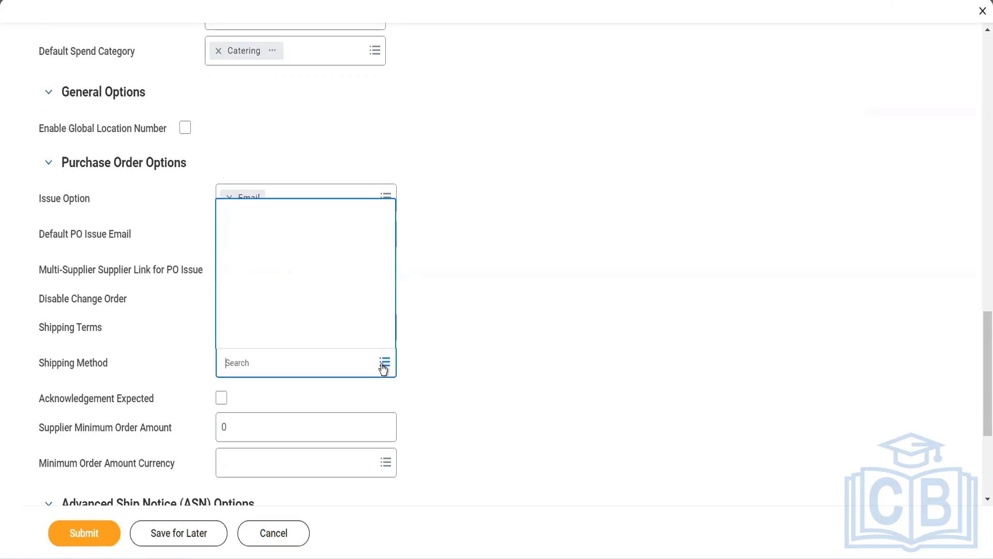
pyautogui.click(455, 356)
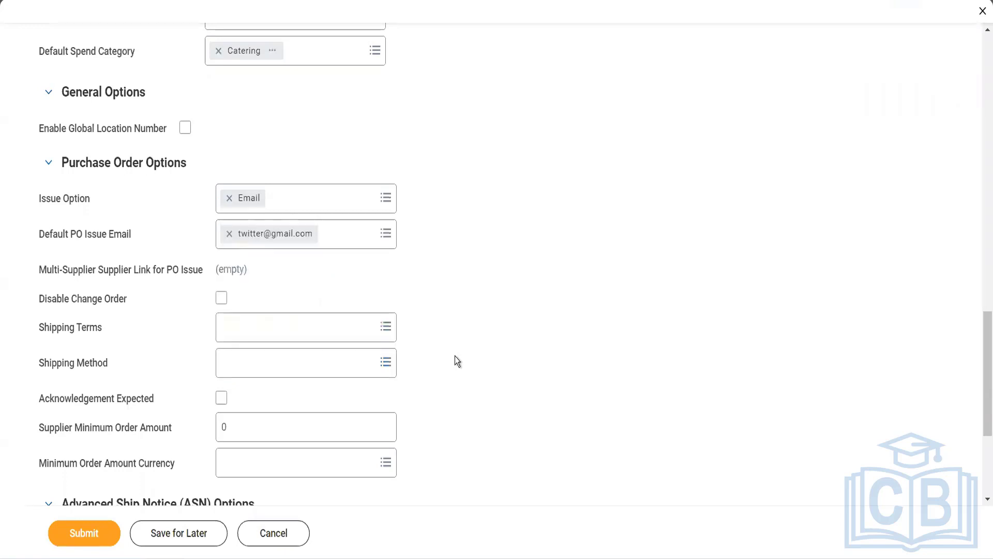
pyautogui.scroll(-1, 455, 356)
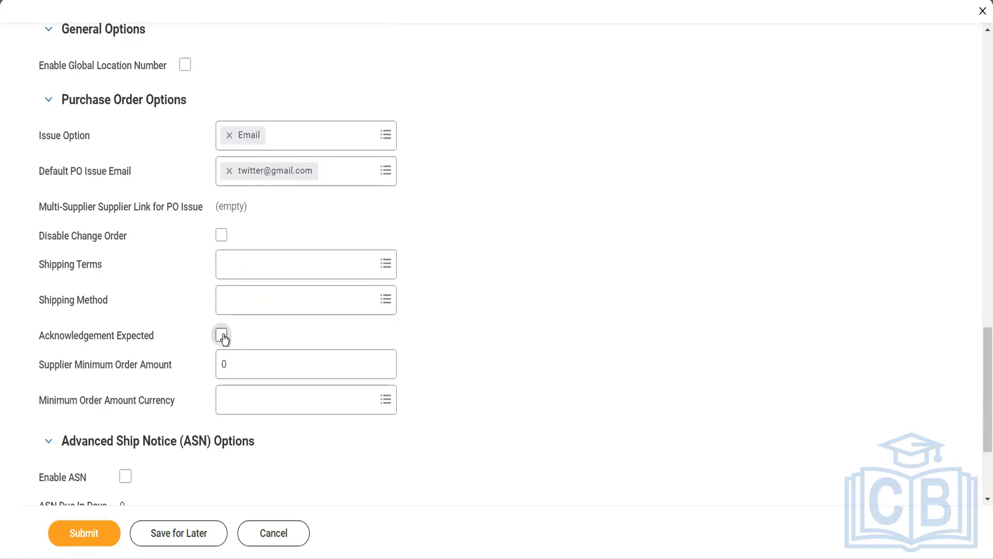
# Tick Acknowledgement Expected and set Supplier Minimum Order Amount to 1000 in USD.
pyautogui.click(222, 337)
pyautogui.click(240, 362)
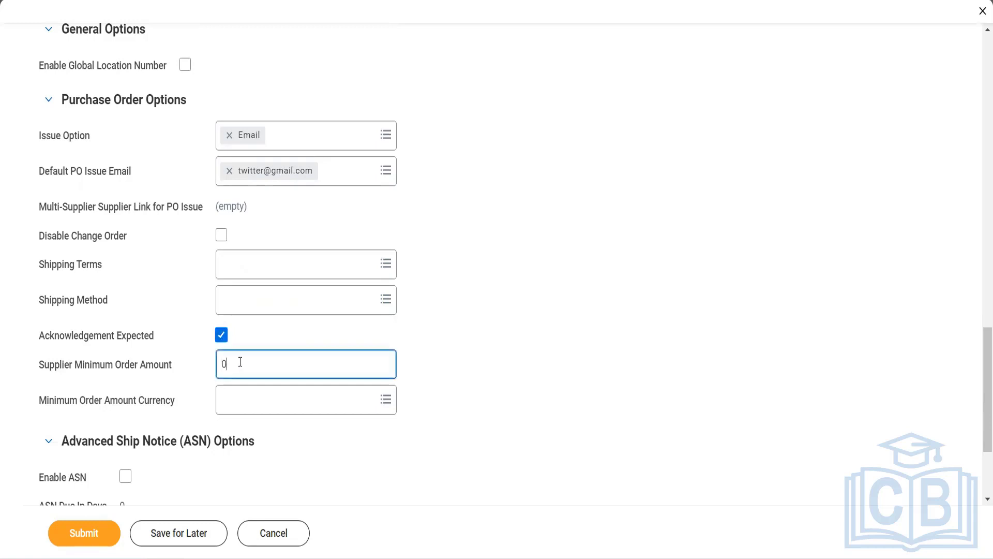
pyautogui.hotkey('ctrl', 'a')
pyautogui.write('1000')
pyautogui.press('Tab')
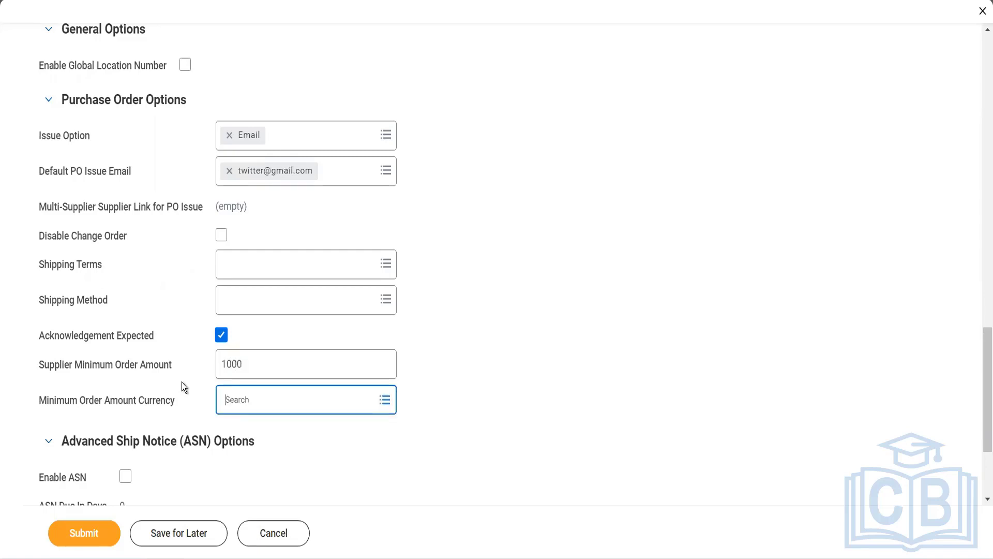
pyautogui.write('u')
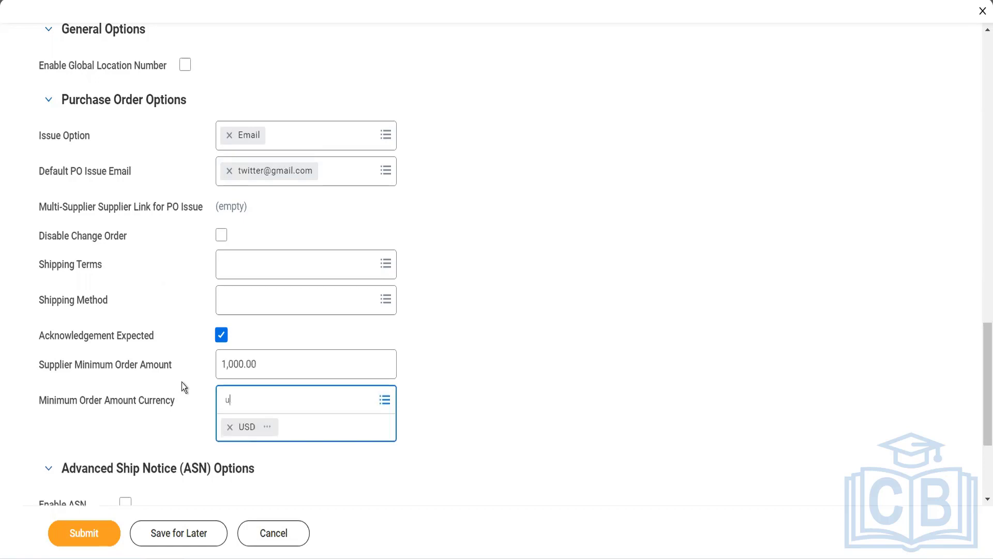
pyautogui.press('BackSpace')
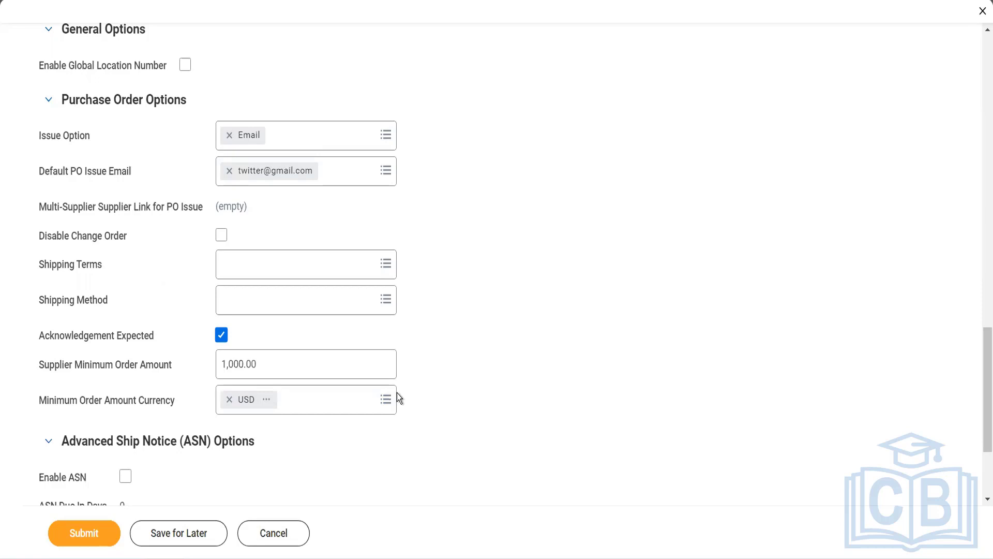
pyautogui.scroll(-3, 398, 397)
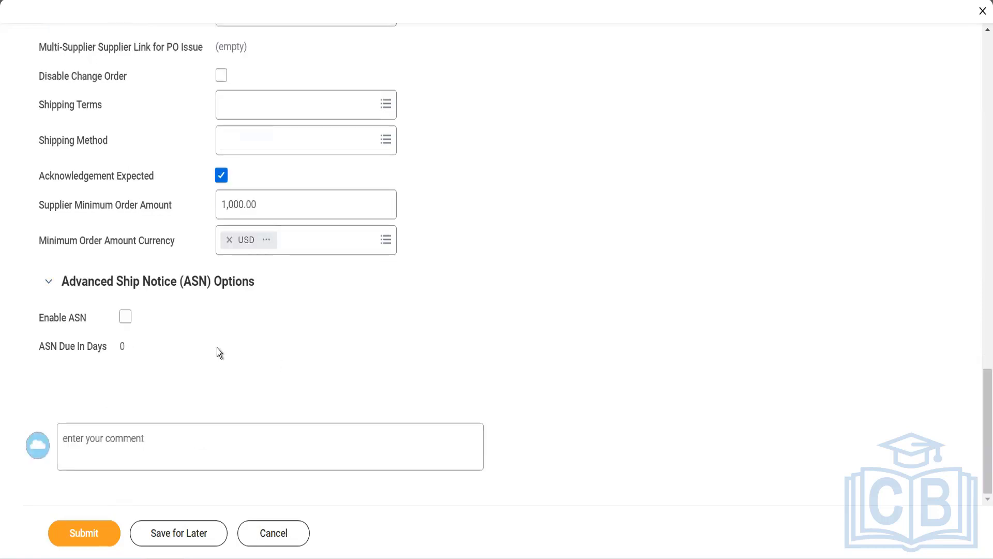
# Tick Enable ASN and set ASN Due In Days to 5.
pyautogui.click(125, 317)
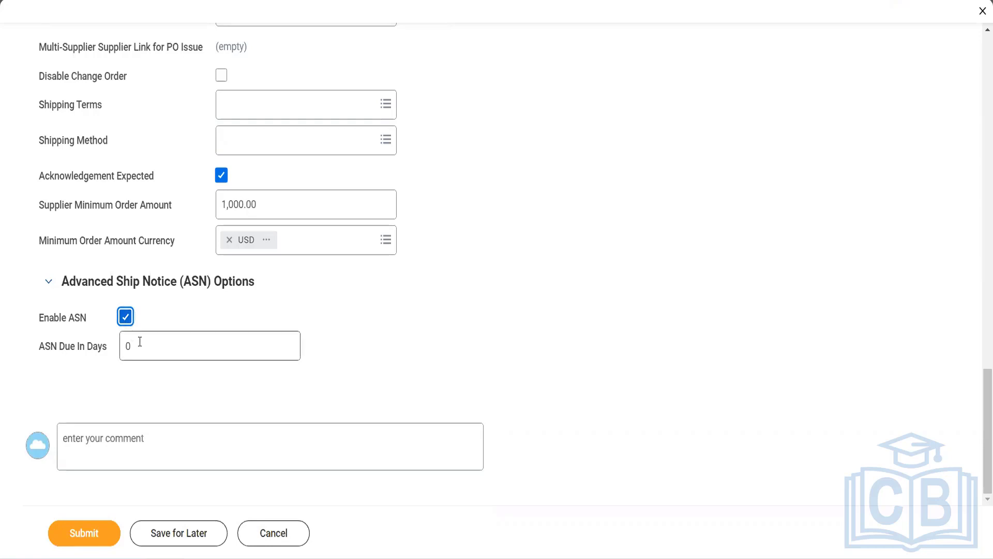
pyautogui.click(140, 343)
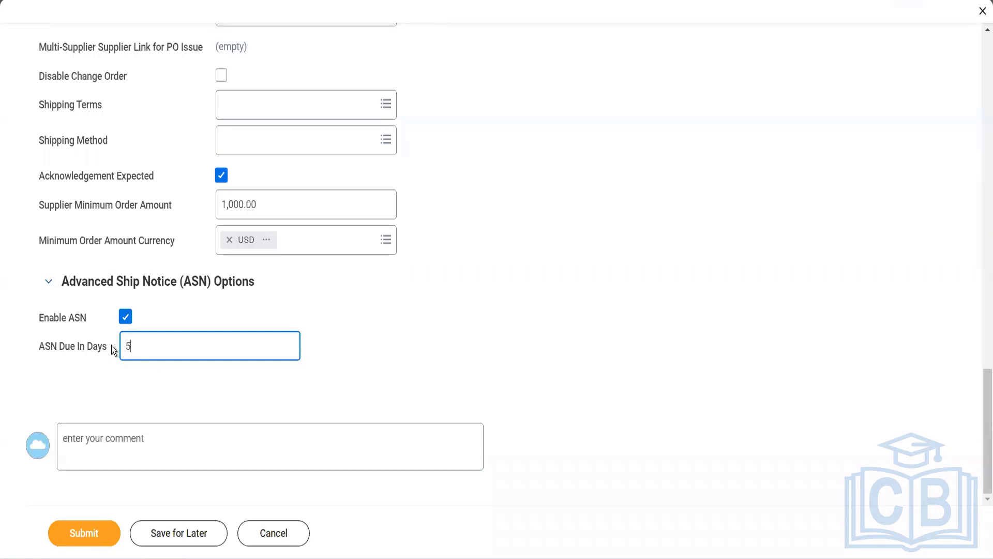
pyautogui.scroll(10, 111, 346)
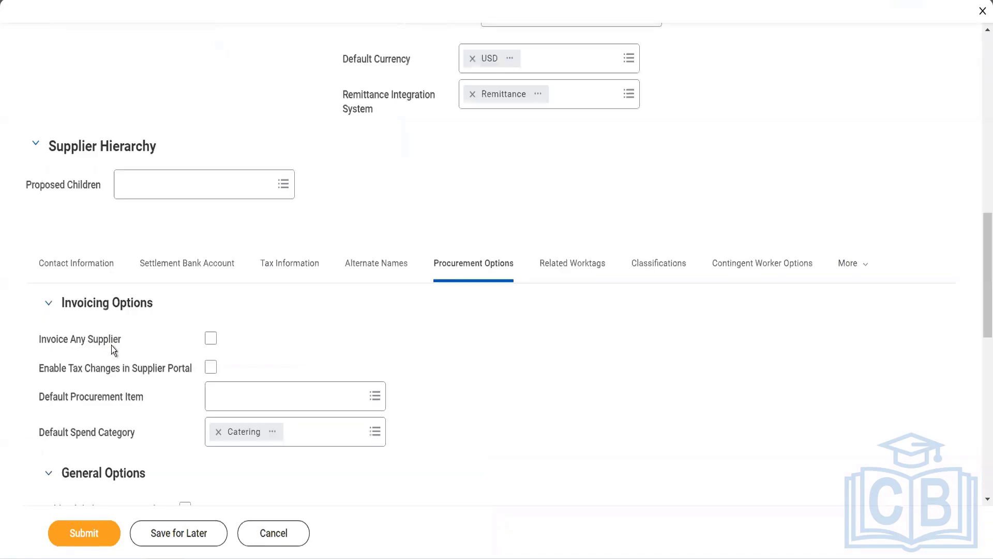
# Set the Cost Center default worktag to 10000 office of CEO from Active Cost Centers.
pyautogui.scroll(-1, 110, 345)
pyautogui.click(567, 195)
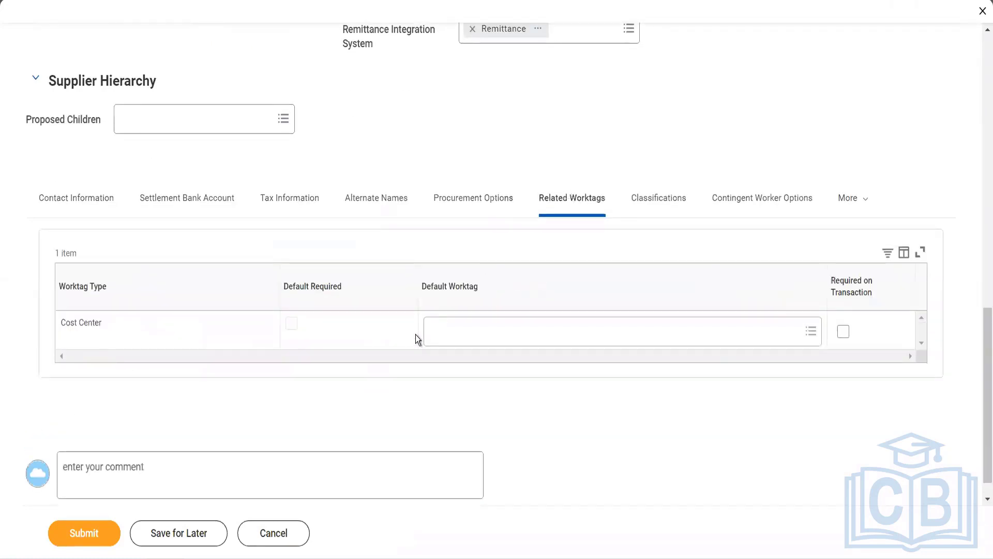
pyautogui.click(445, 330)
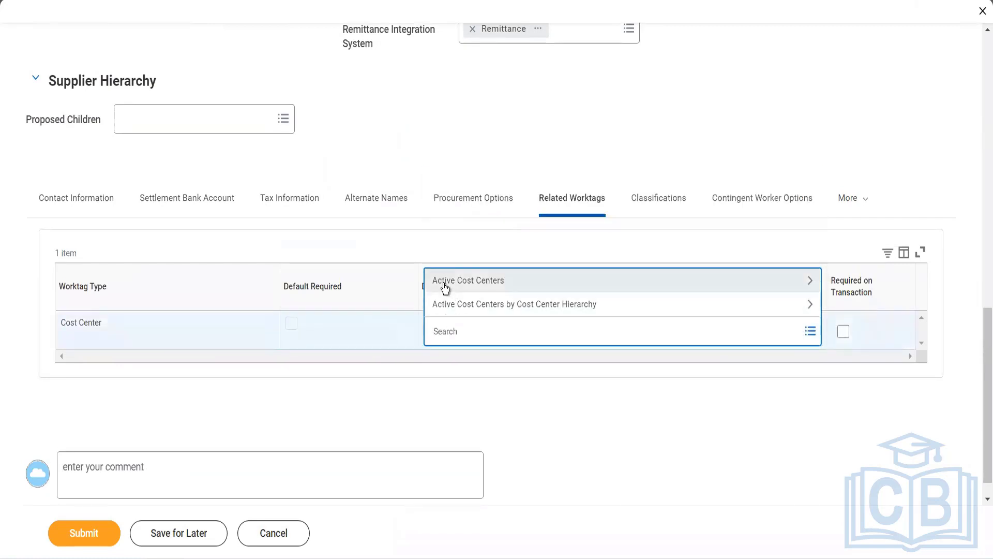
pyautogui.click(444, 284)
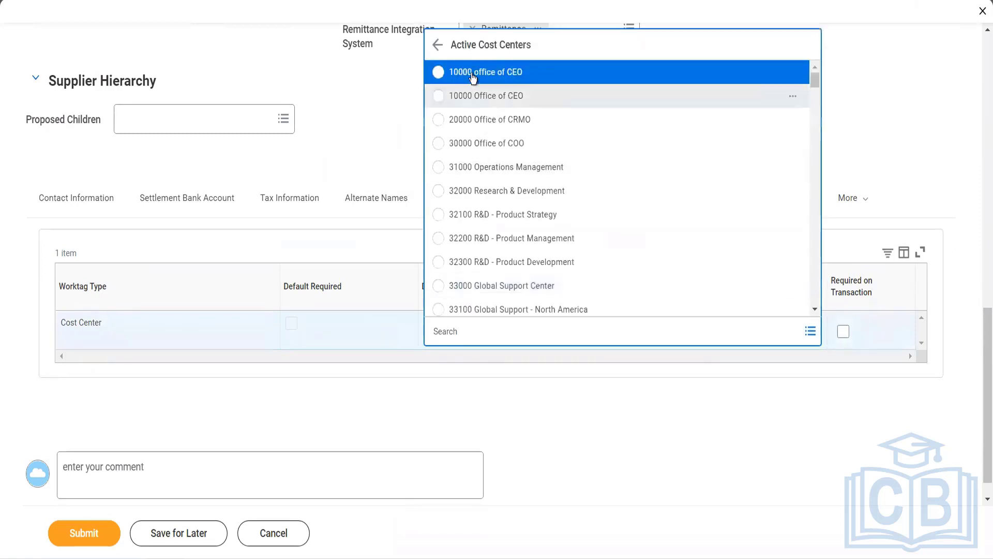
pyautogui.click(472, 73)
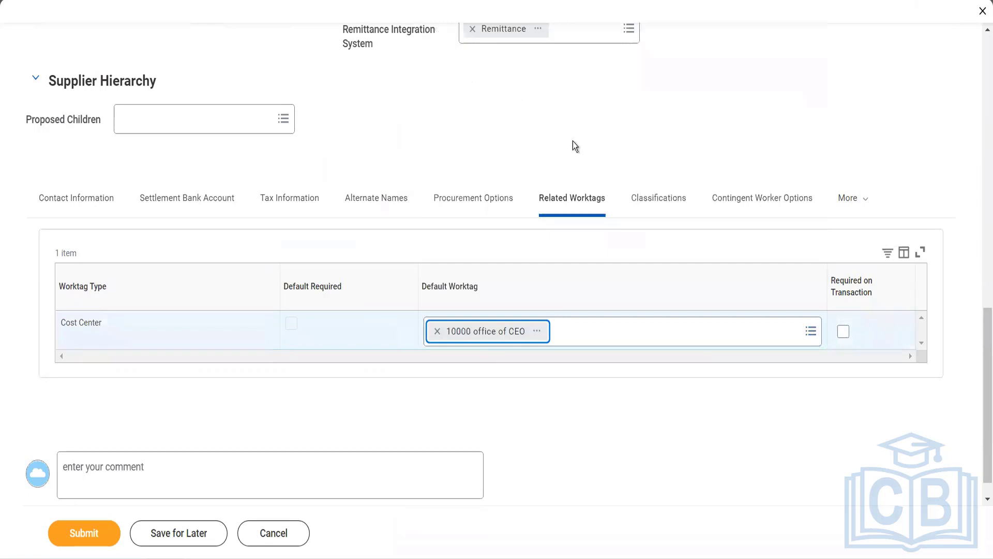
pyautogui.click(649, 195)
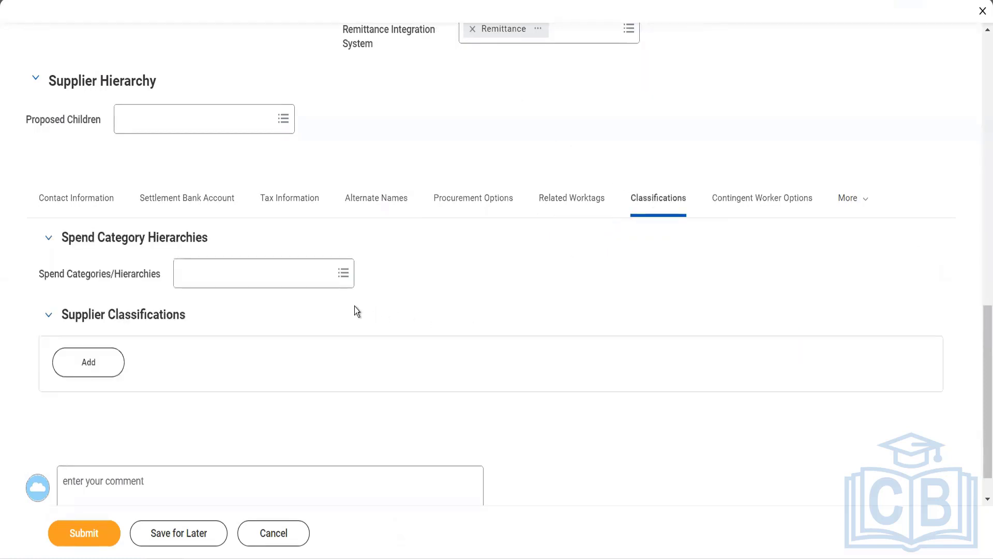
# Add a new Supplier Classifications row and bring up its classification choices.
pyautogui.click(315, 284)
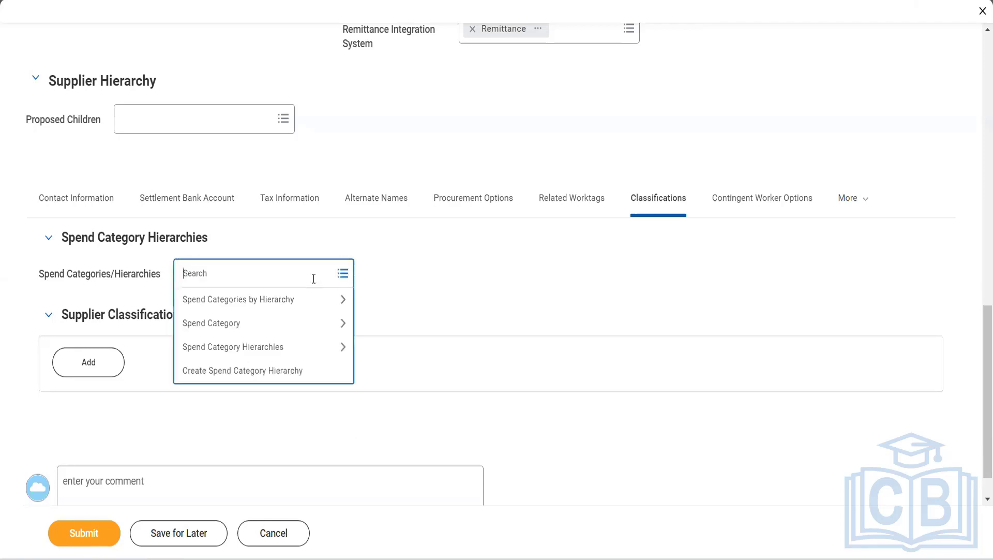
pyautogui.click(391, 317)
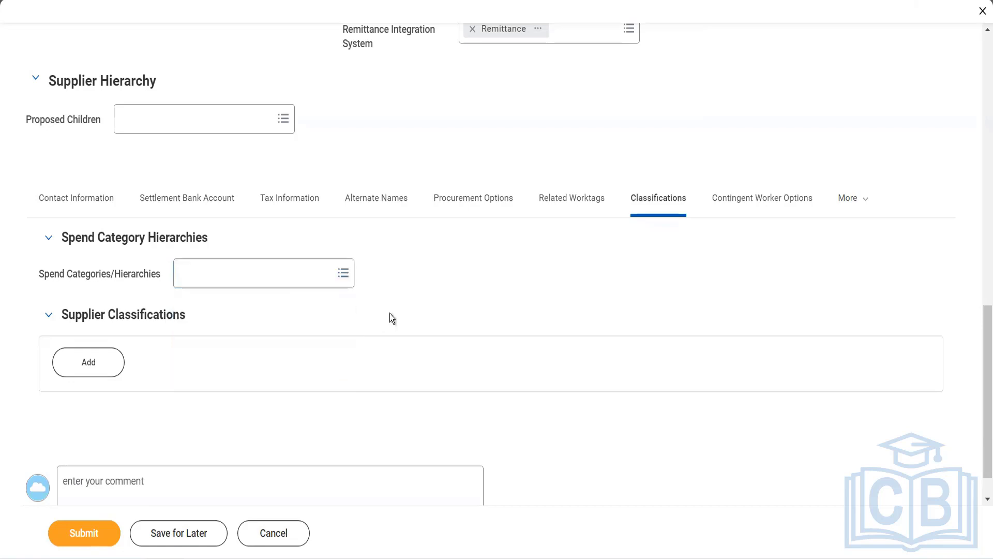
pyautogui.click(90, 366)
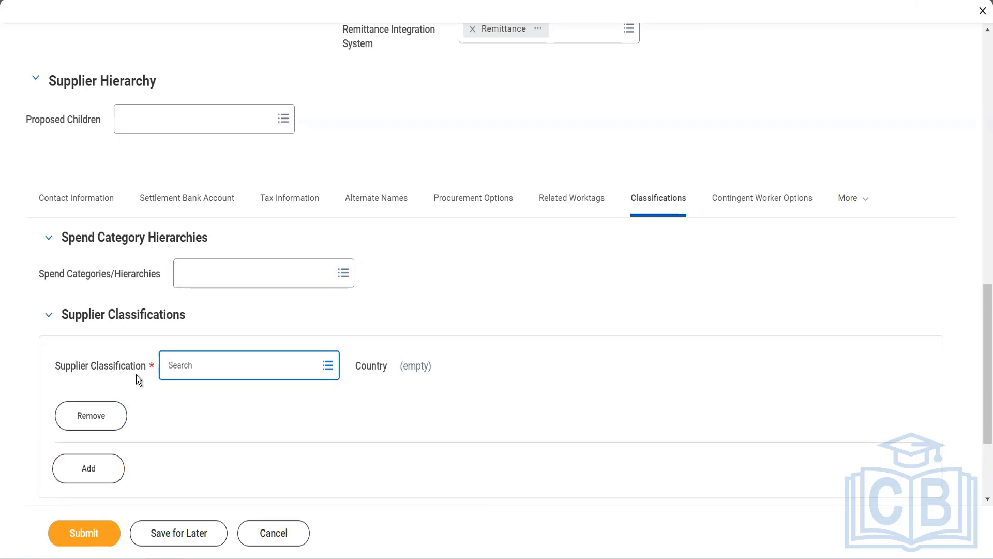
pyautogui.click(188, 368)
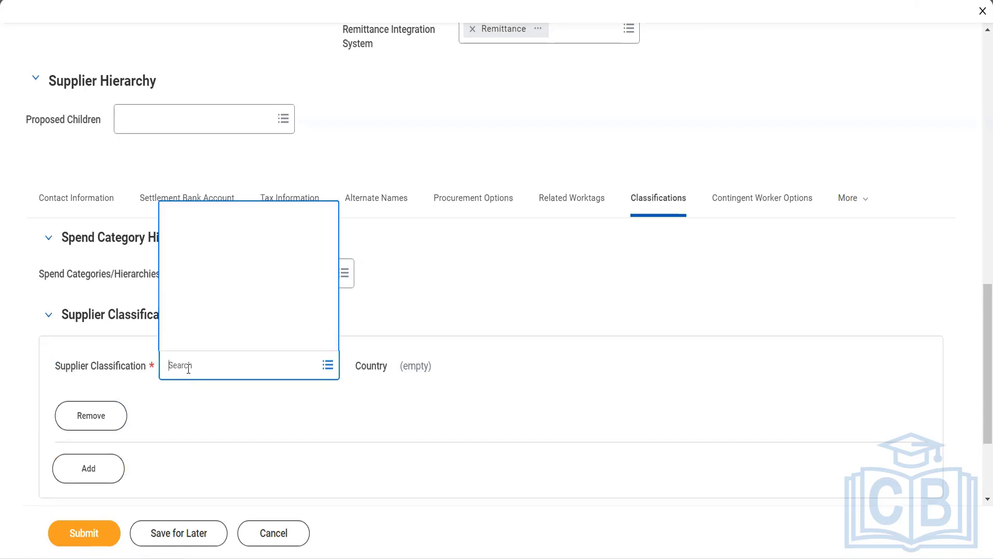
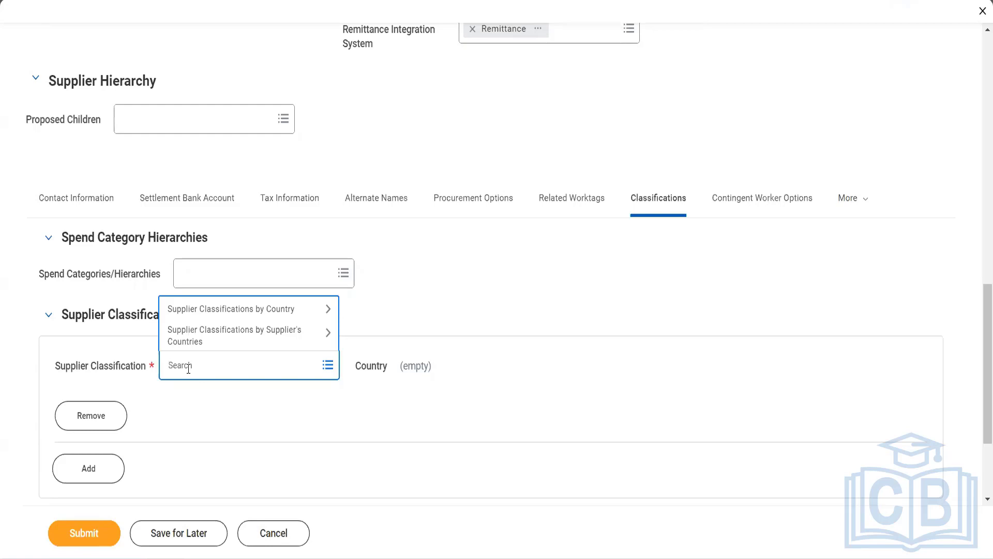
# Set Supplier Classification to MBE/WMBE under United States of America.
pyautogui.click(202, 320)
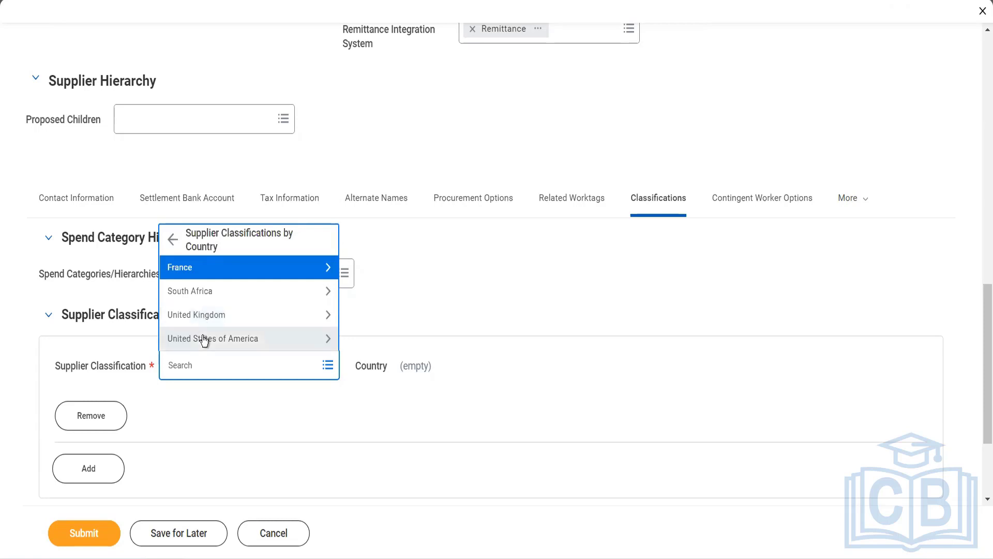
pyautogui.click(203, 337)
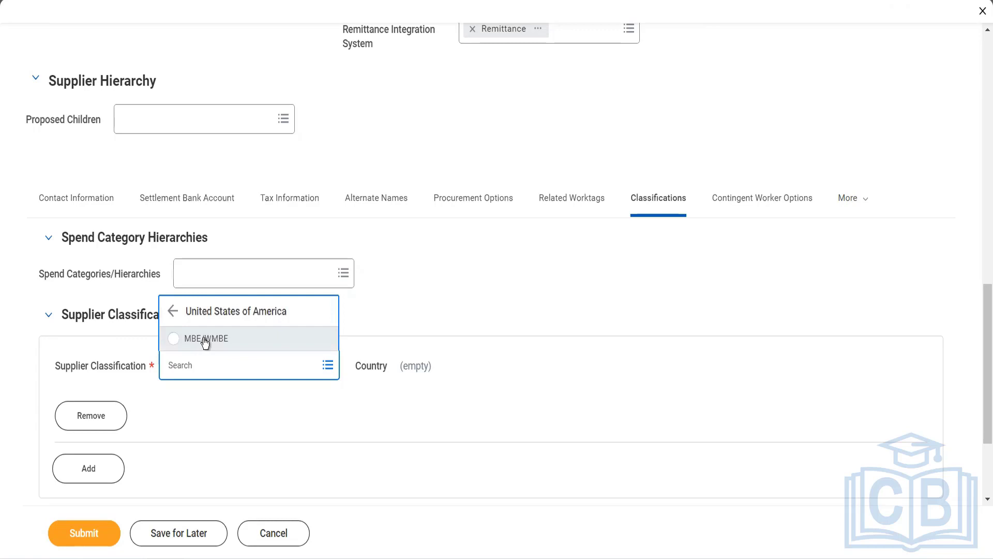
pyautogui.click(205, 339)
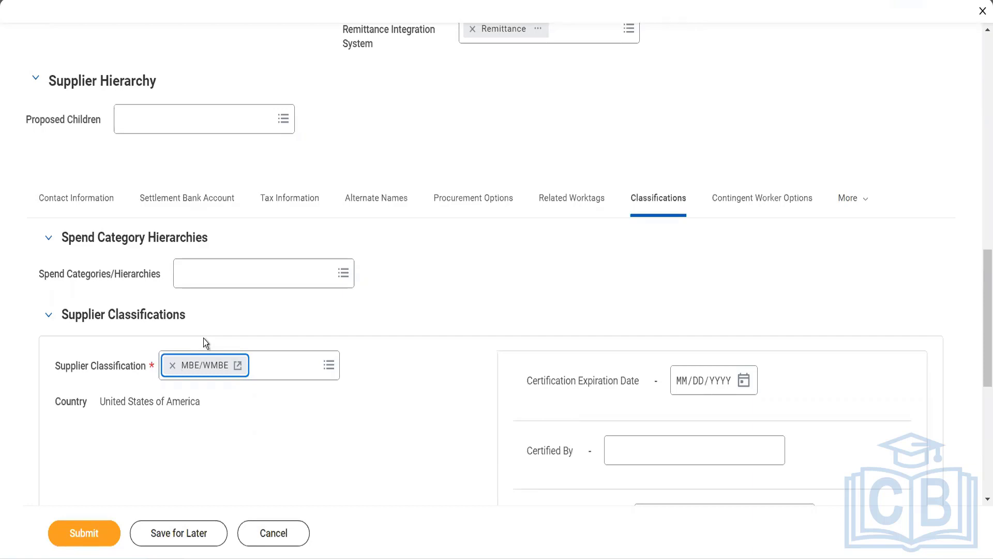
pyautogui.click(743, 380)
# Set the certification expiration date to May 30, 2022, then reload the page.
pyautogui.click(744, 380)
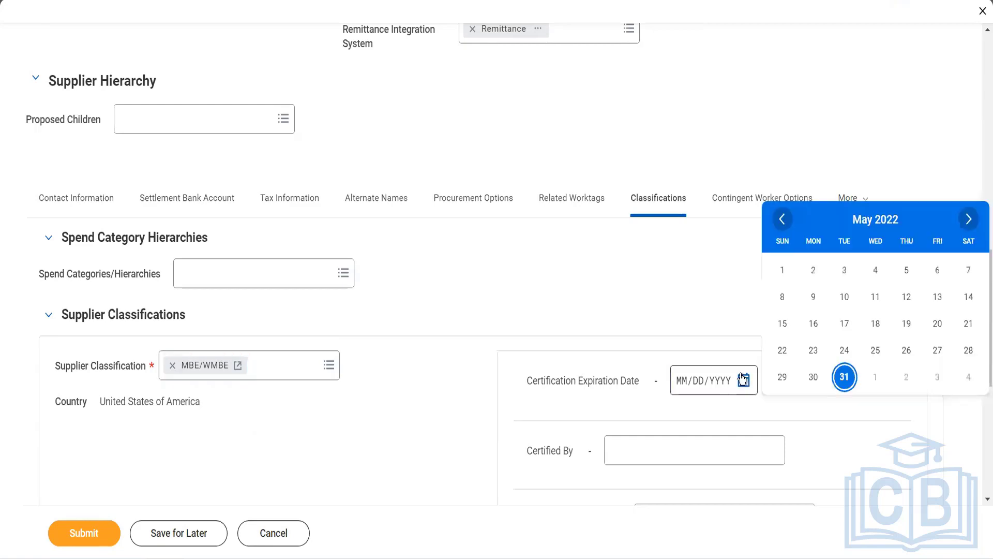
pyautogui.click(814, 376)
pyautogui.scroll(-2, 818, 375)
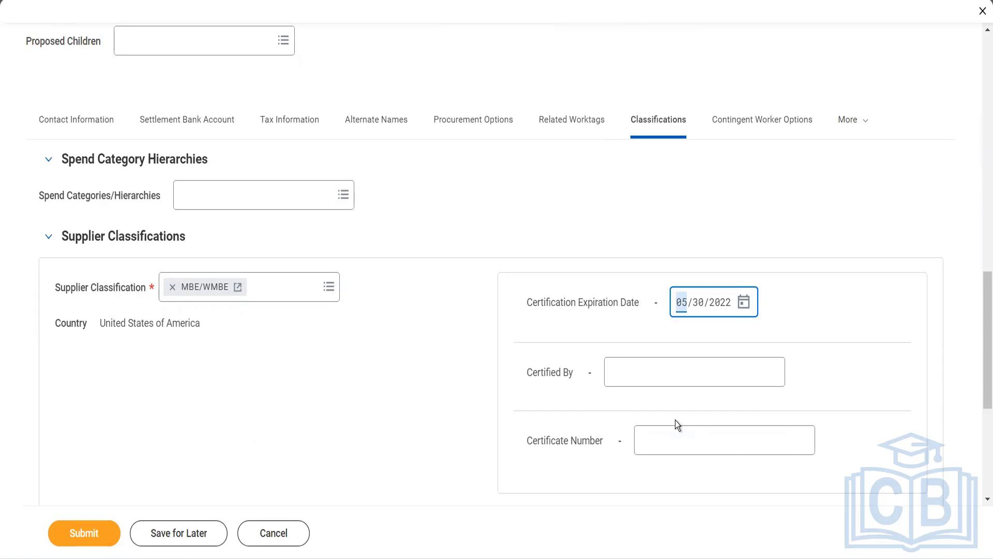
pyautogui.press('Return')
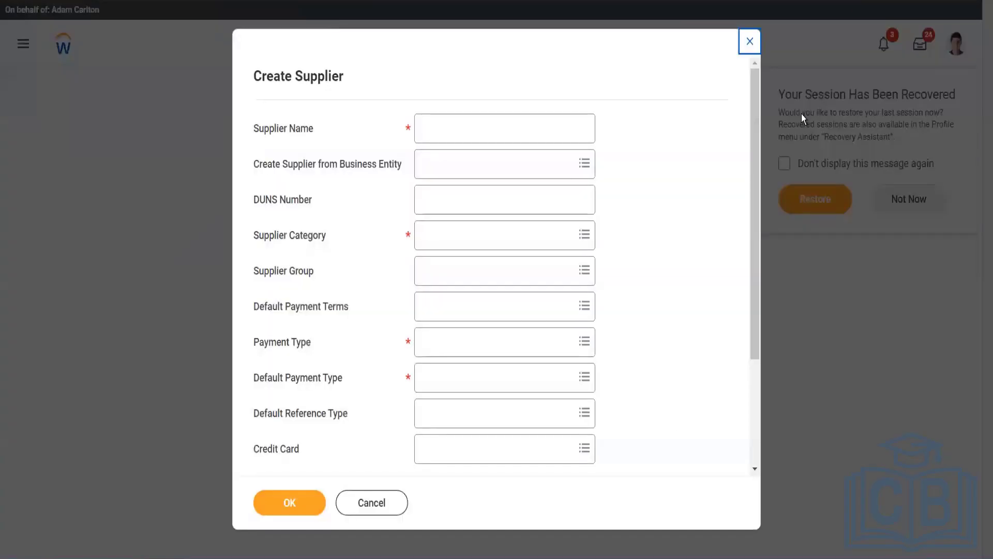
# Dismiss the session recovery offer and the blank Create Supplier form, then open Find Suppliers.
pyautogui.click(810, 170)
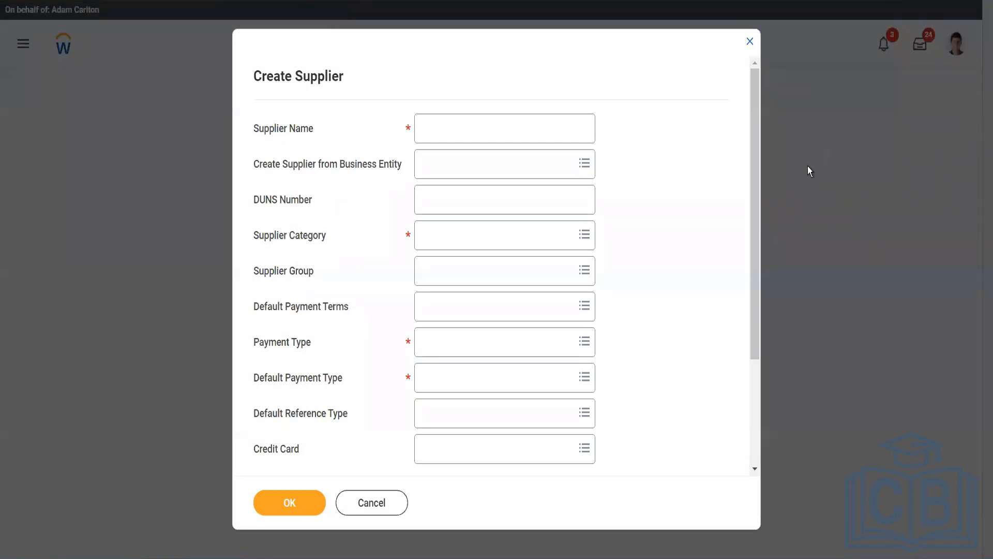
pyautogui.click(750, 43)
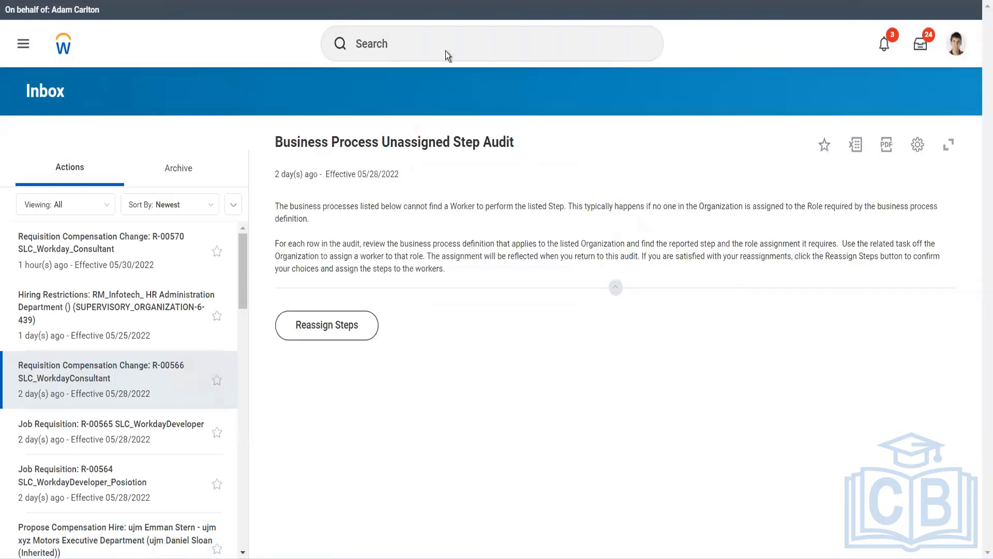
pyautogui.click(422, 51)
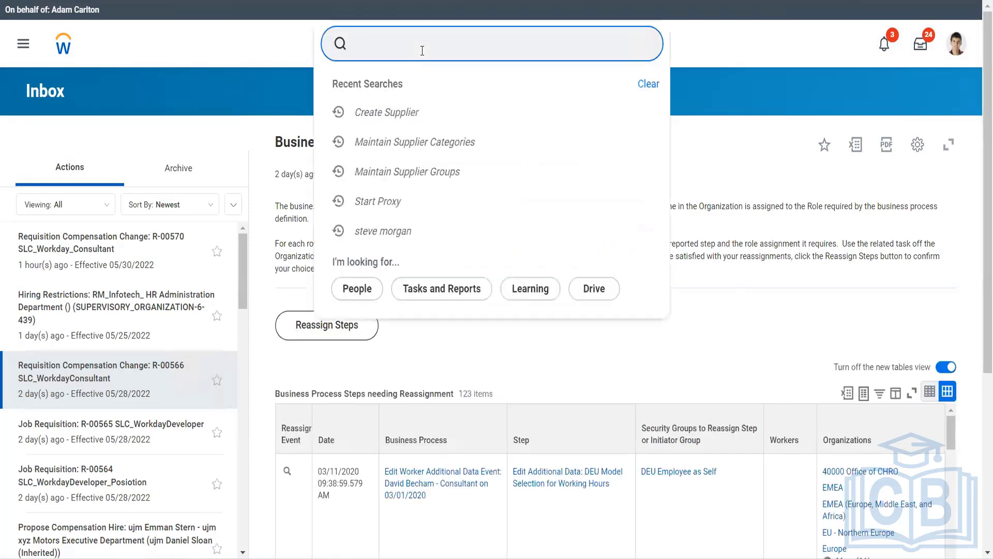
pyautogui.write('find')
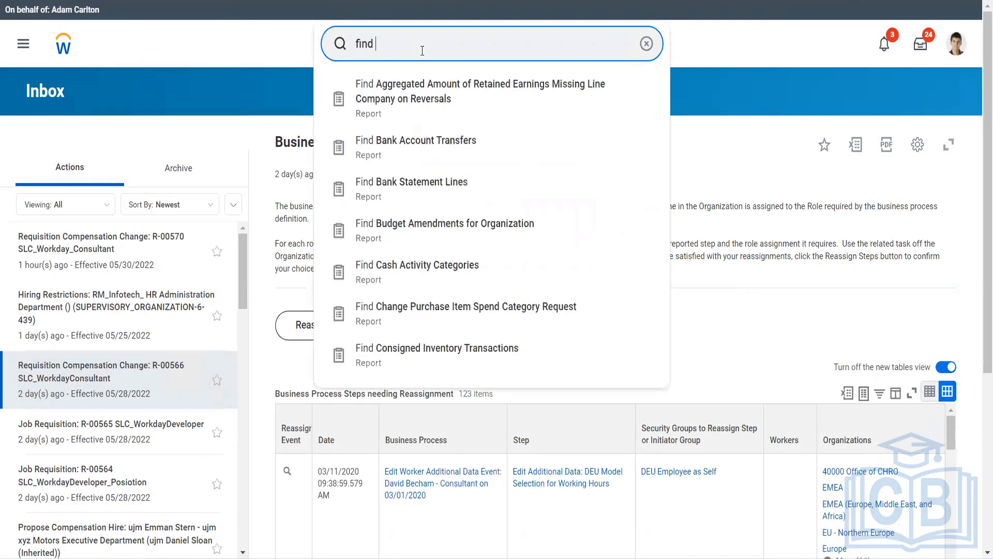
pyautogui.write(' supplier')
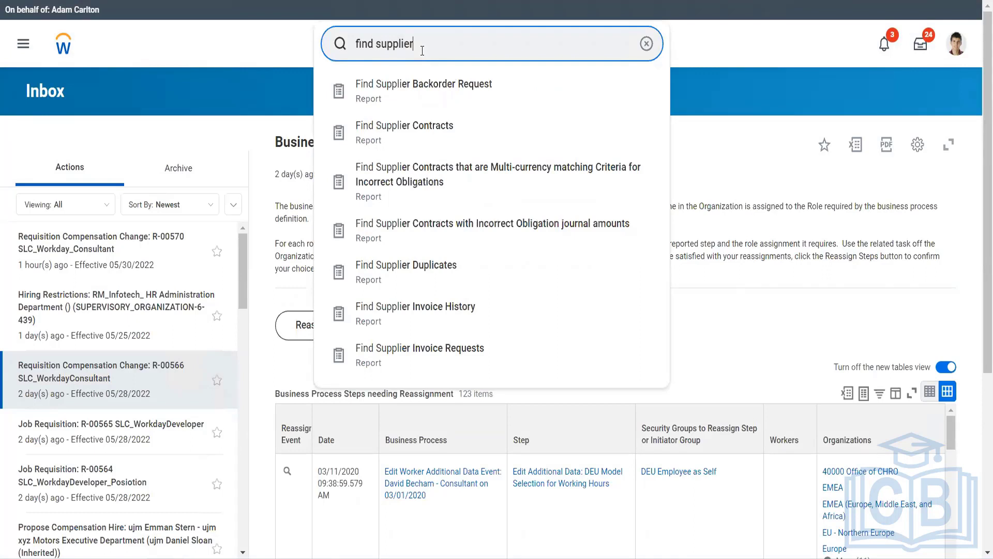
pyautogui.write('s')
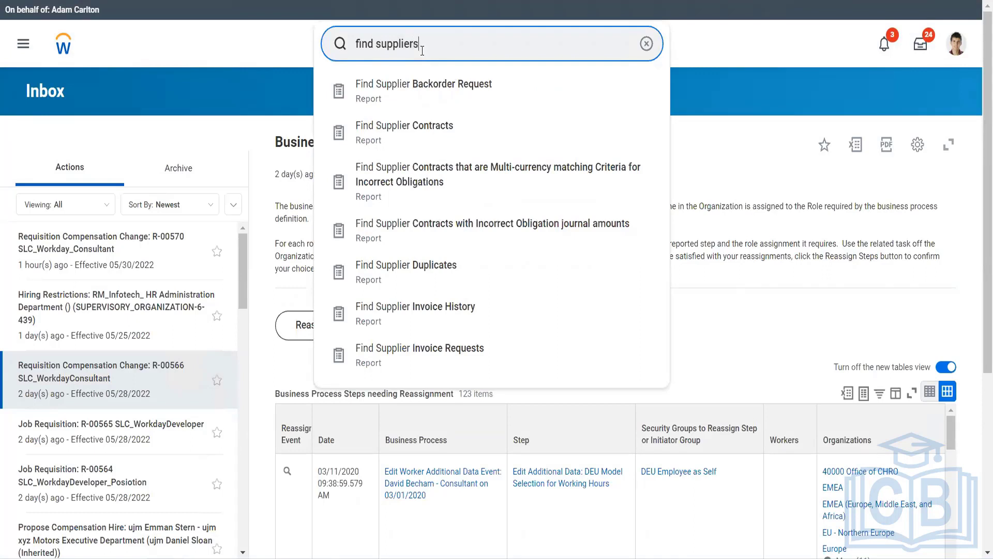
pyautogui.click(417, 92)
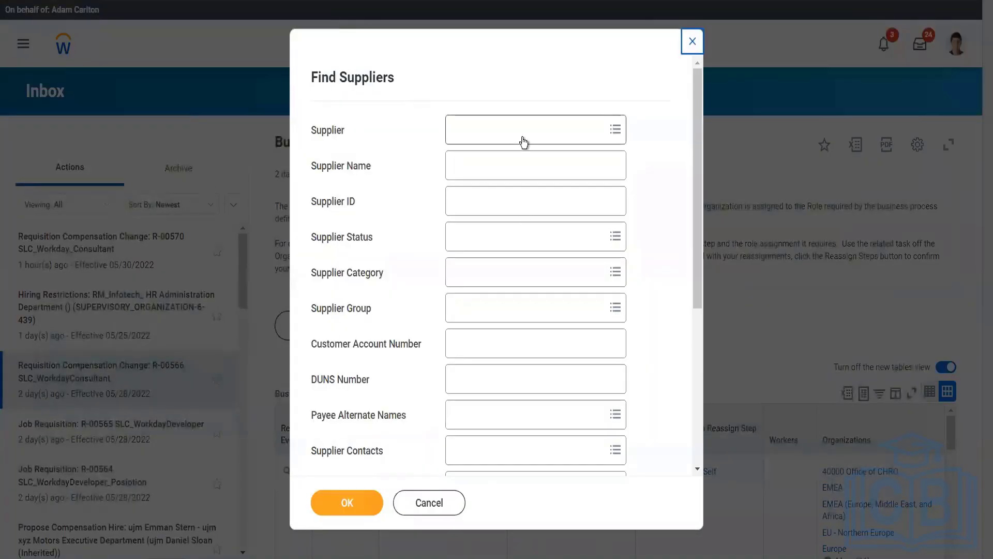
# Search Find Suppliers for the Adani ports supplier.
pyautogui.click(523, 138)
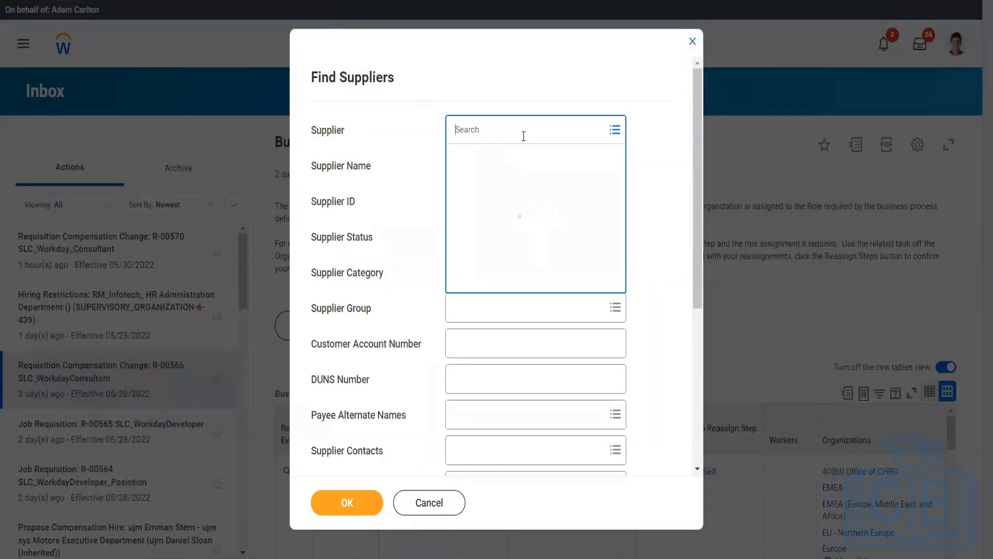
pyautogui.write('ada')
pyautogui.write('r')
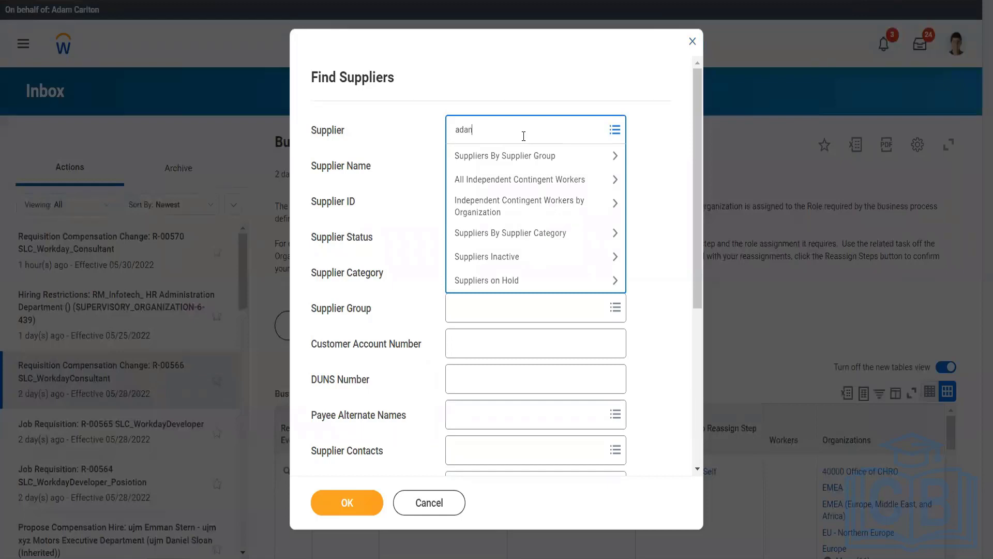
pyautogui.write('i port')
pyautogui.press('Return')
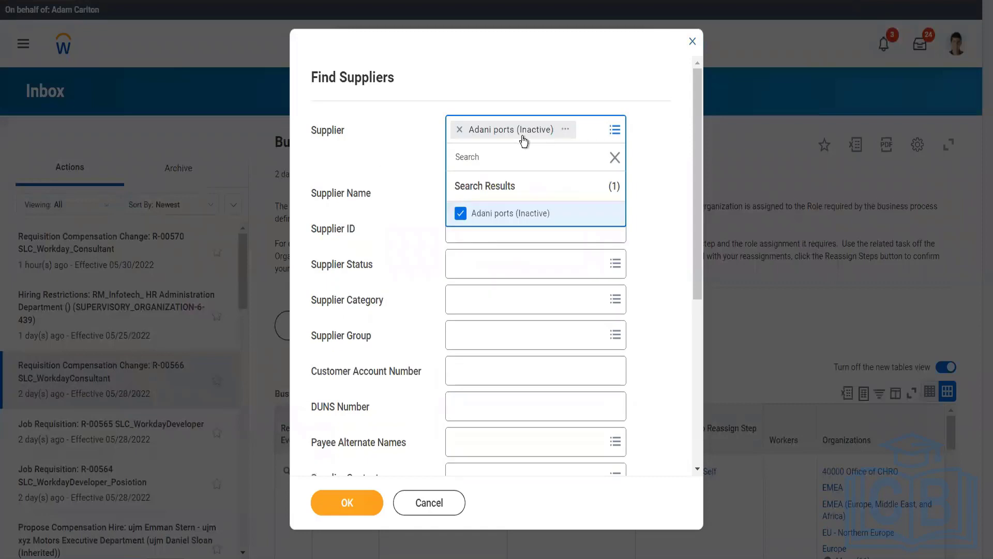
pyautogui.click(361, 507)
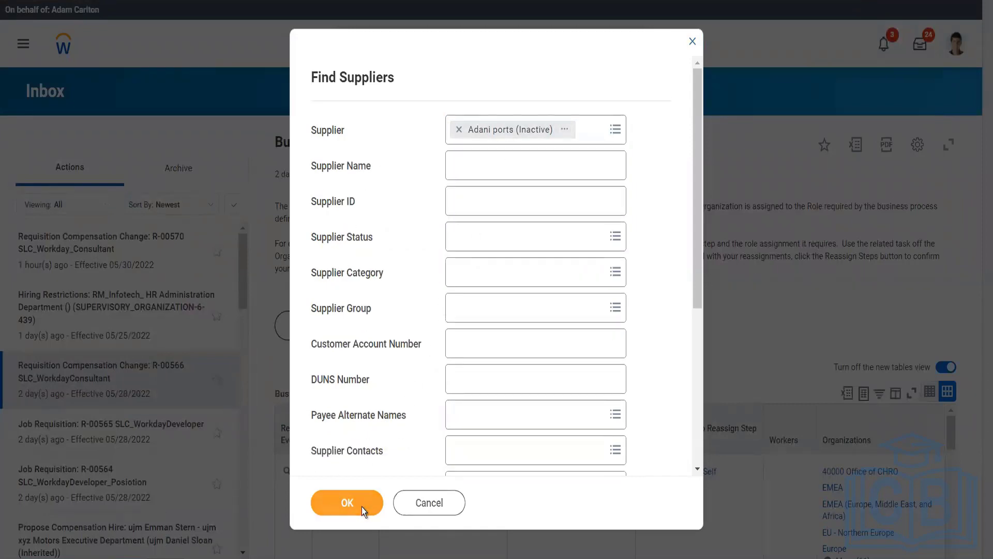
pyautogui.click(361, 507)
# Open the Adani ports supplier record for editing from its related actions.
pyautogui.moveTo(45, 283)
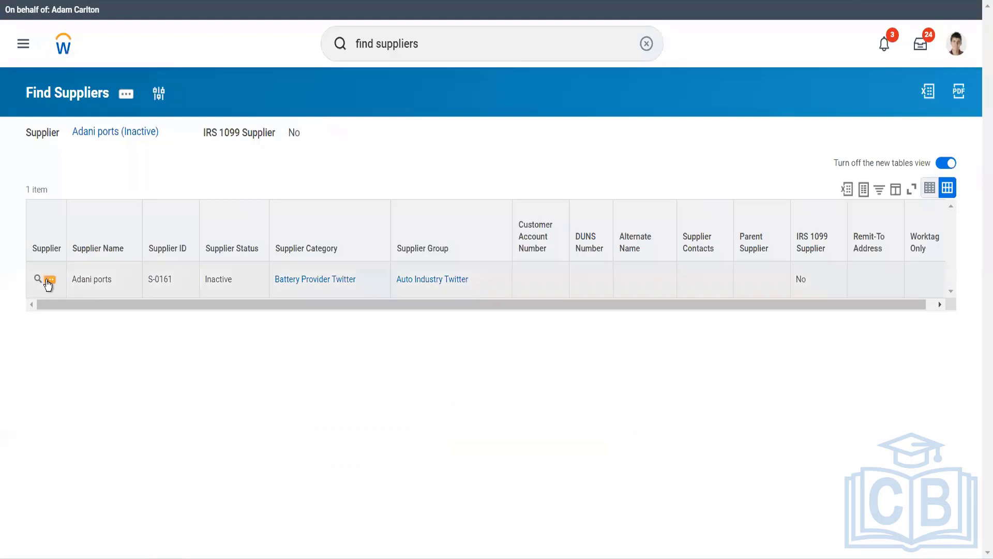
pyautogui.click(48, 282)
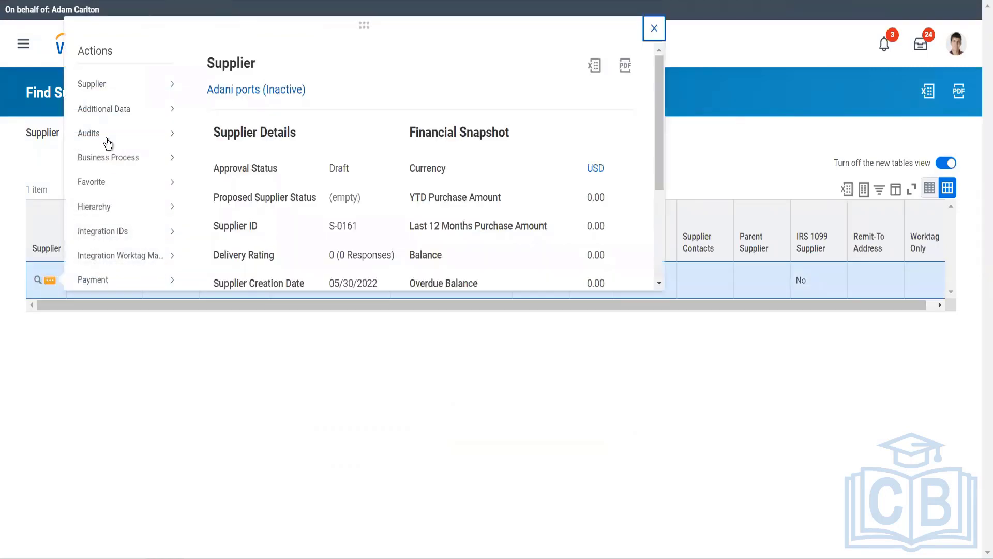
pyautogui.moveTo(140, 82)
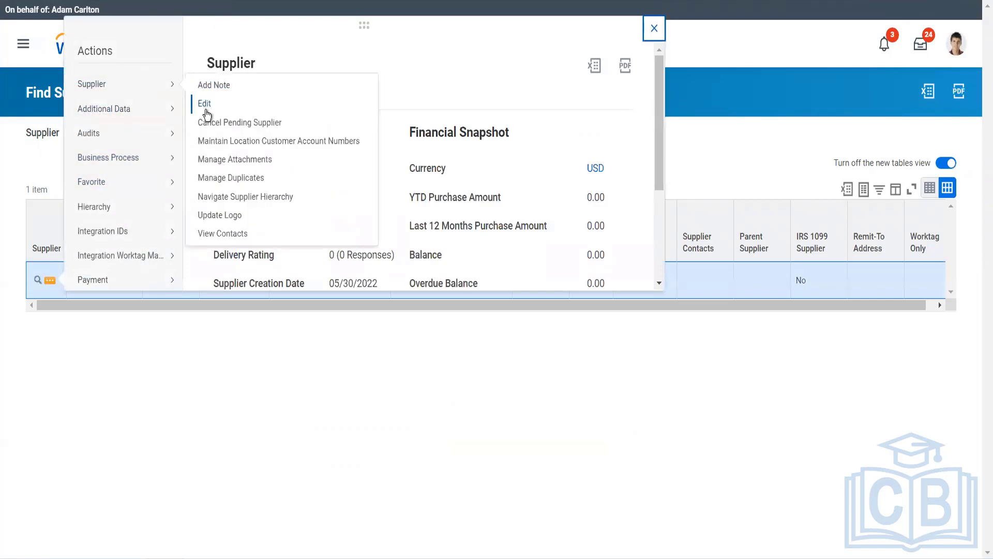
pyautogui.click(207, 110)
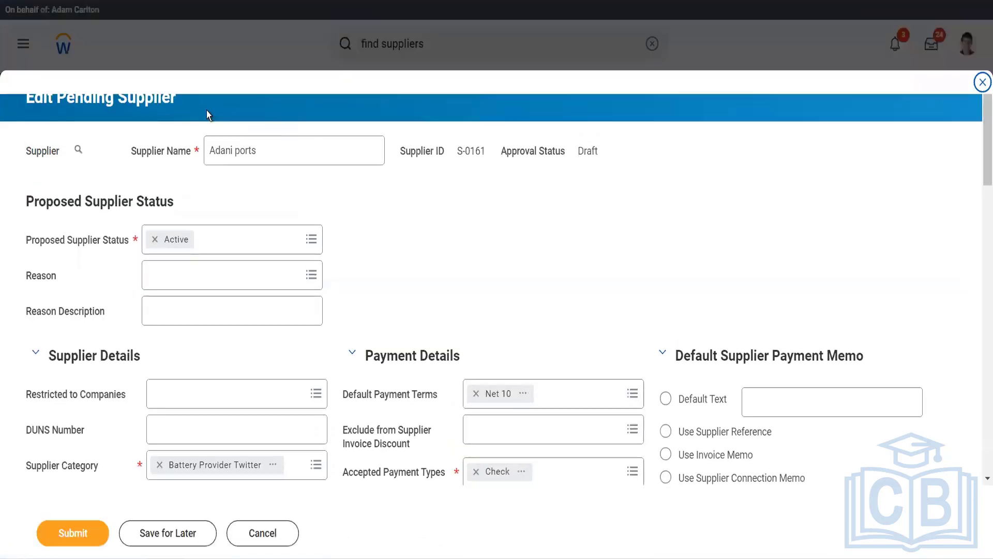
# Review the Adani ports pending supplier form, expanding its classifications and contingent worker sections.
pyautogui.scroll(-10, 490, 257)
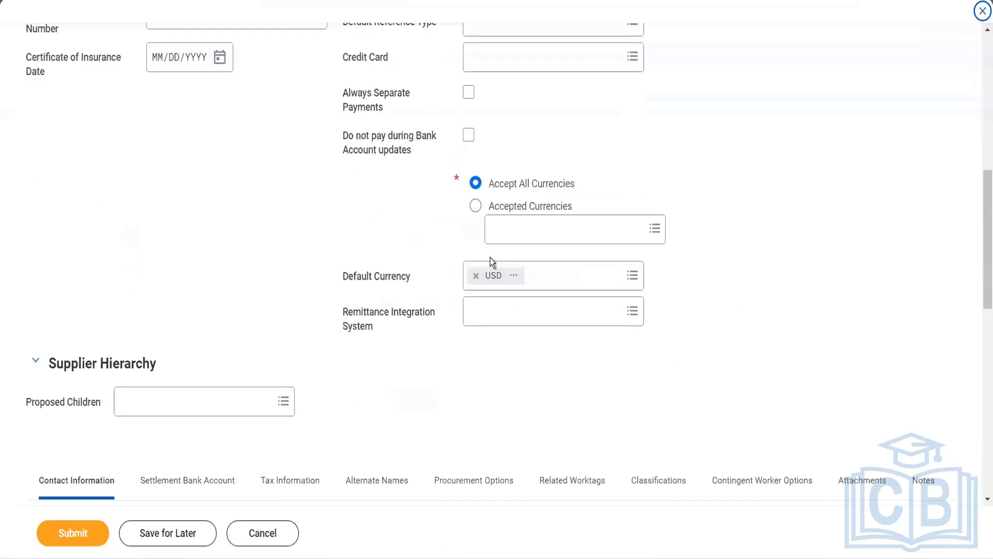
pyautogui.scroll(-2, 490, 258)
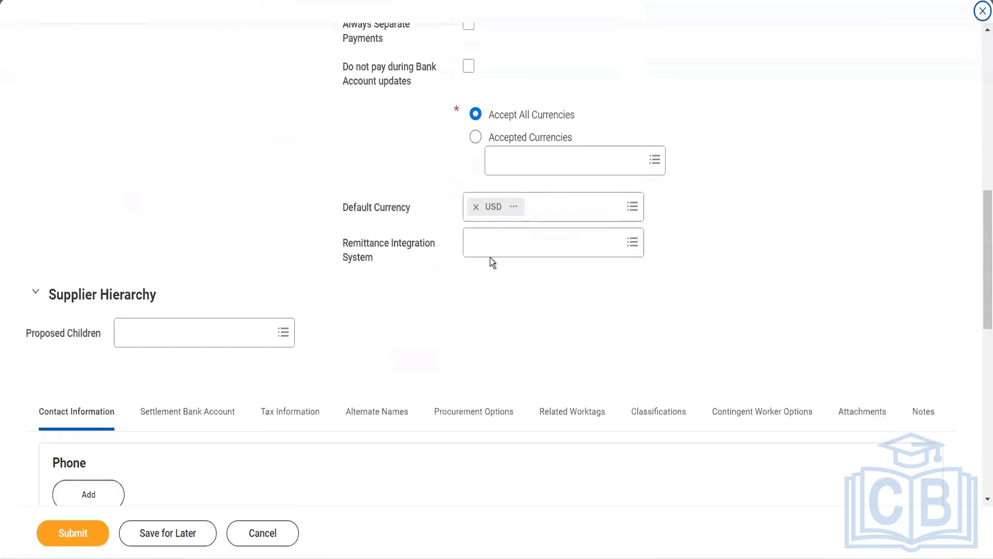
pyautogui.click(648, 411)
pyautogui.scroll(-5, 649, 412)
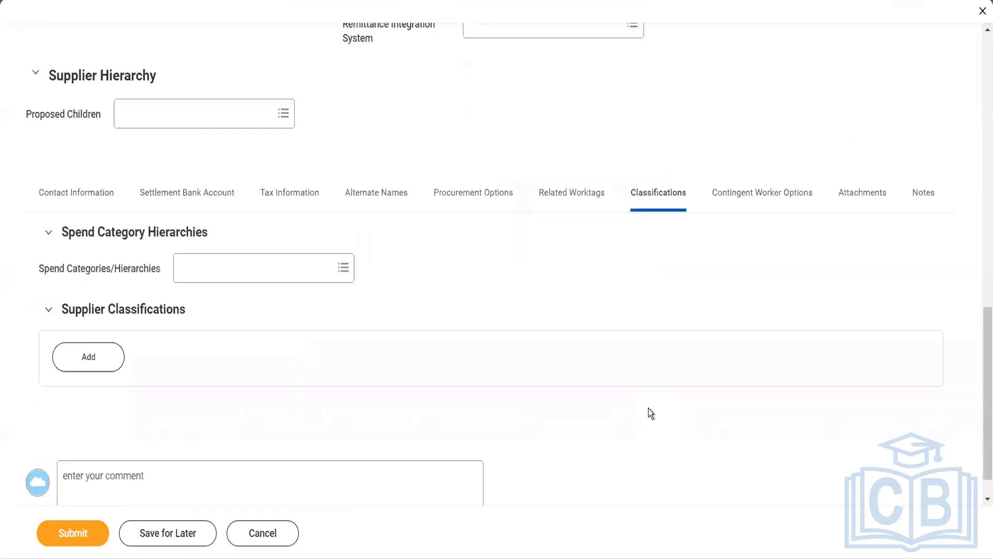
pyautogui.scroll(5, 696, 402)
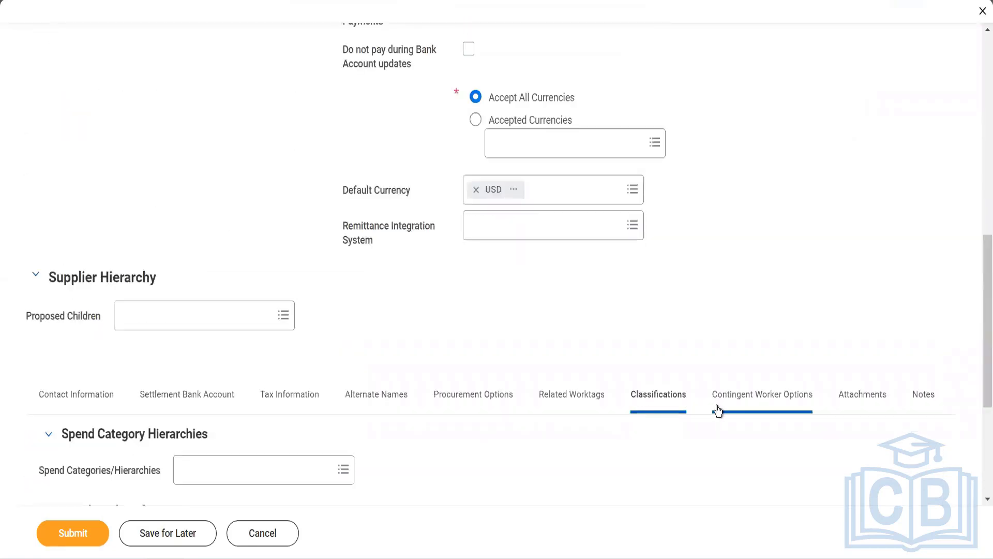
pyautogui.click(716, 405)
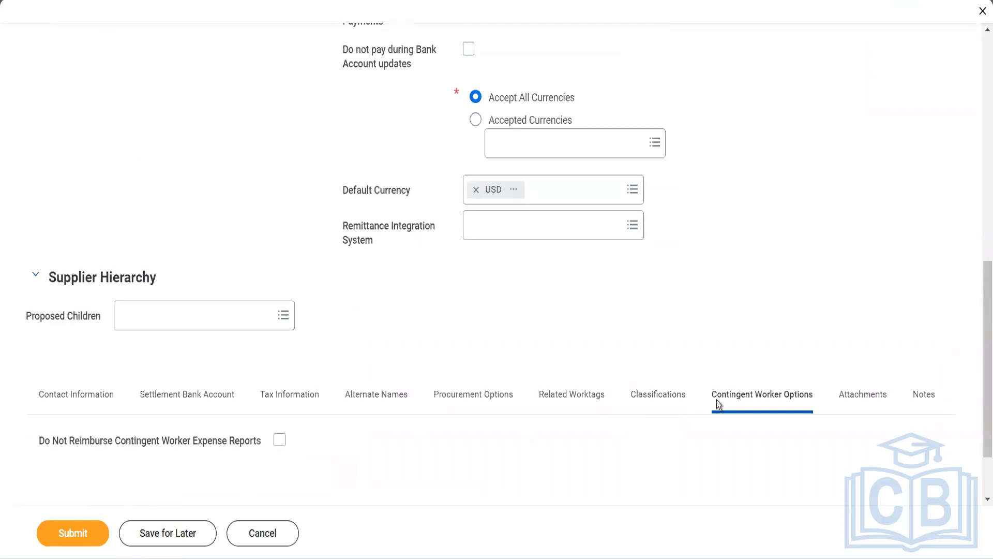
pyautogui.scroll(-2, 717, 399)
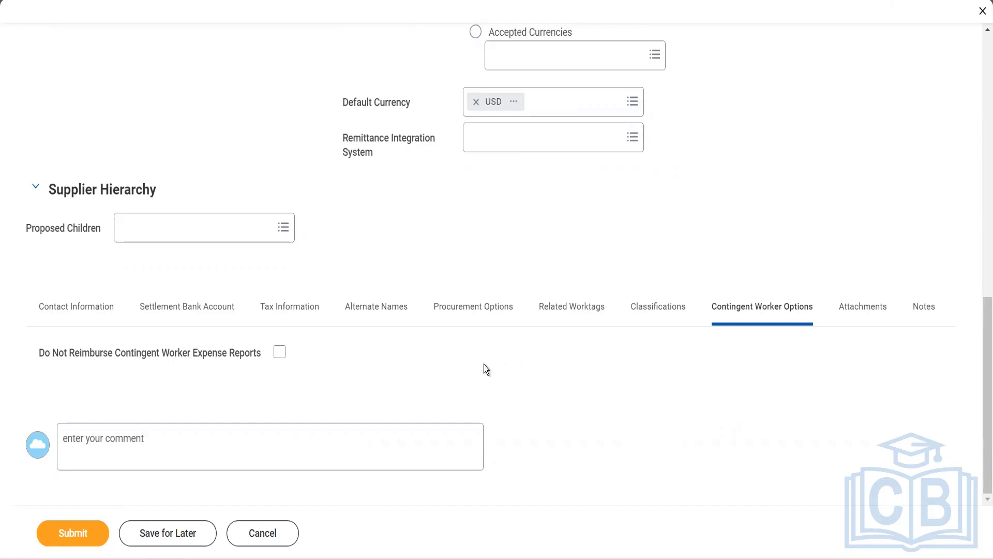
pyautogui.scroll(4, 484, 366)
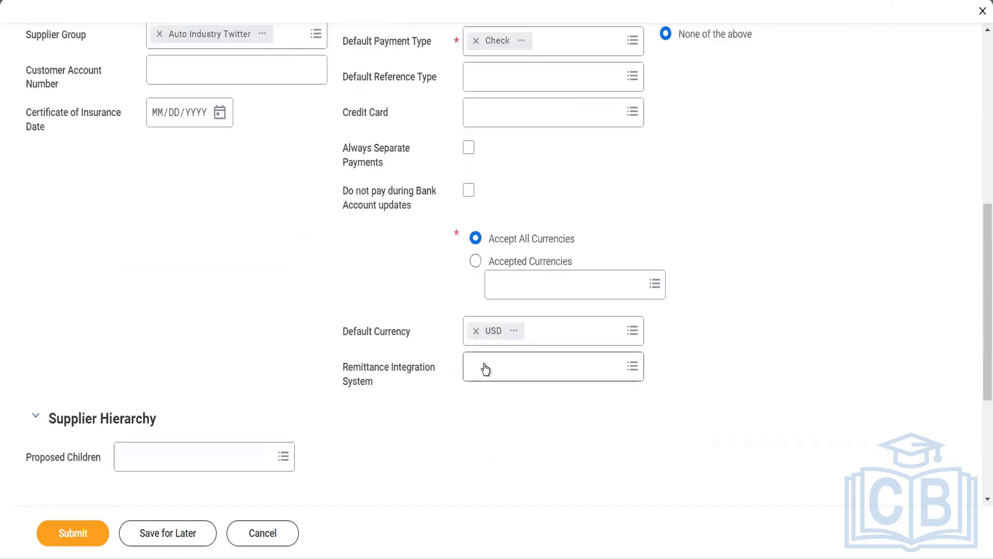
pyautogui.scroll(4, 484, 366)
pyautogui.scroll(2, 431, 215)
pyautogui.scroll(3, 430, 214)
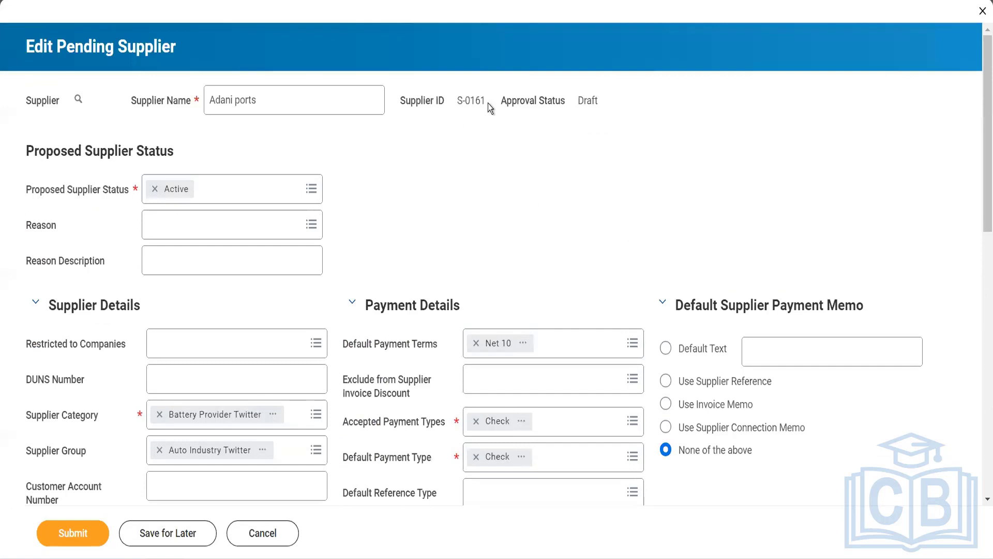
# Set the default payment memo text to 'Thanks for doing business'.
pyautogui.tripleClick(451, 102)
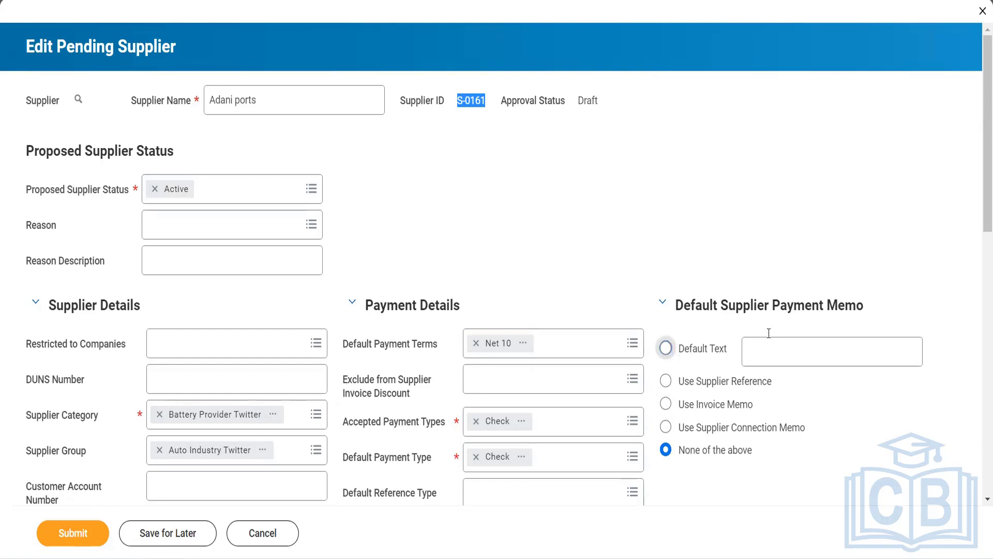
pyautogui.click(667, 350)
pyautogui.click(770, 344)
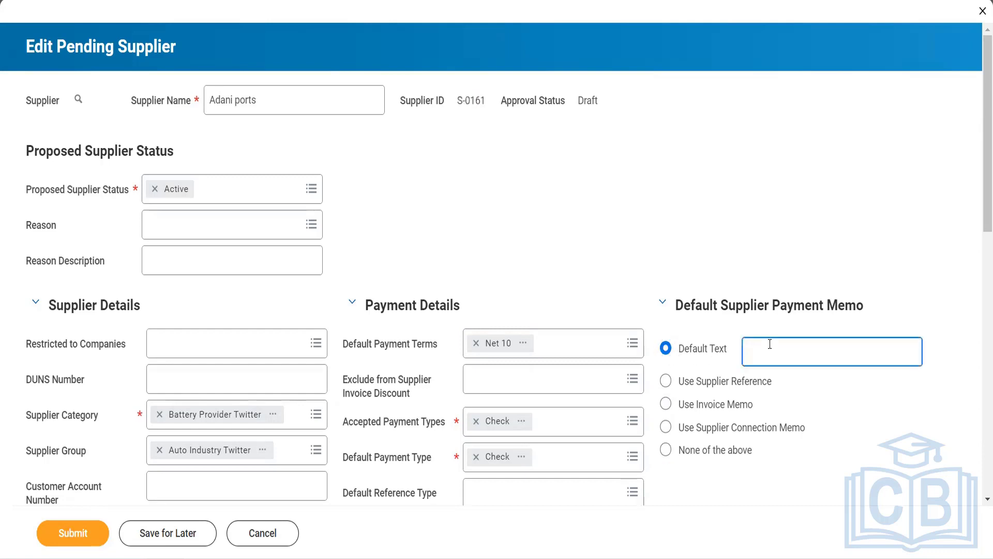
pyautogui.write('Thanks for doing businrs')
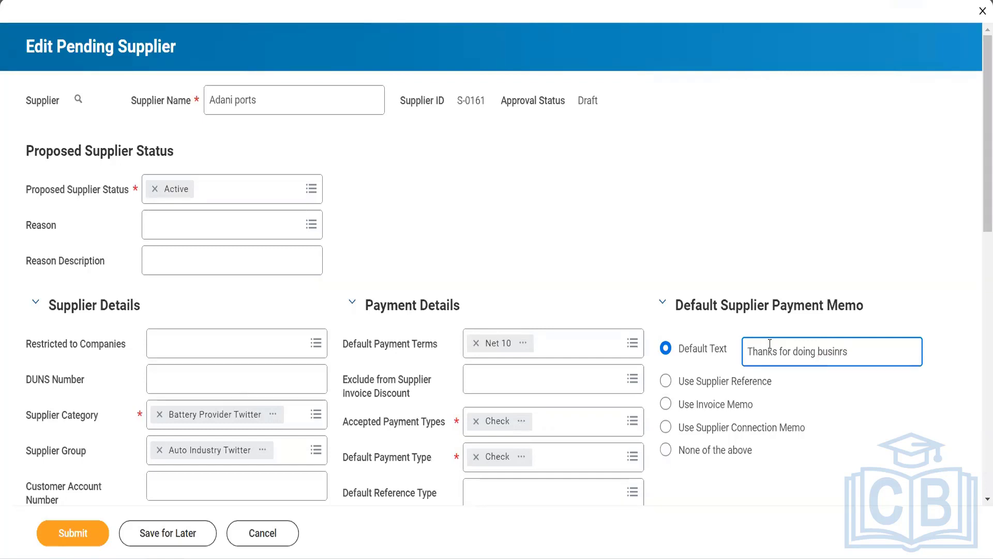
pyautogui.press('BackSpace')
pyautogui.press('BackSpace')
pyautogui.write('ess')
# Check Always Separate Payments and Do not pay during Bank Account updates.
pyautogui.scroll(-8, 626, 399)
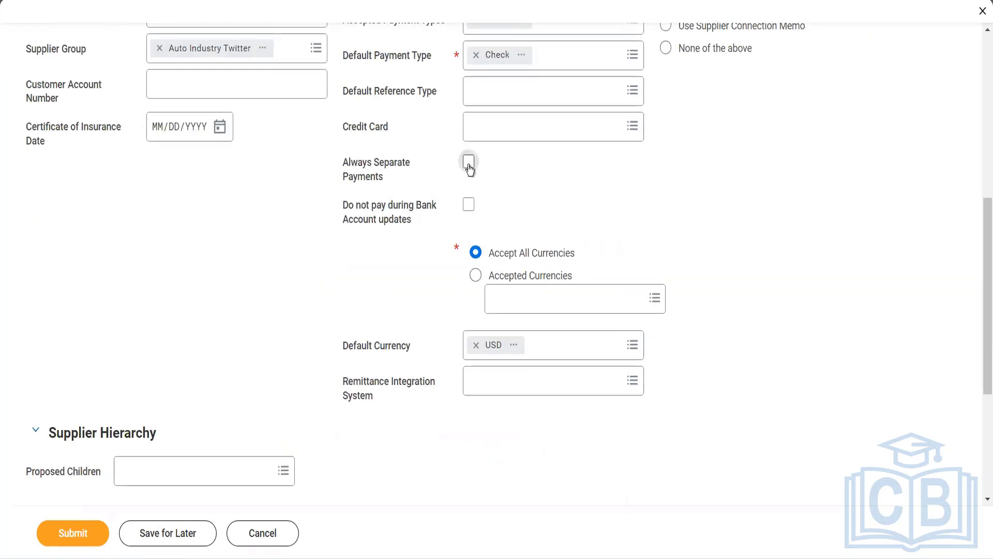
pyautogui.click(469, 166)
pyautogui.click(469, 206)
pyautogui.scroll(4, 628, 195)
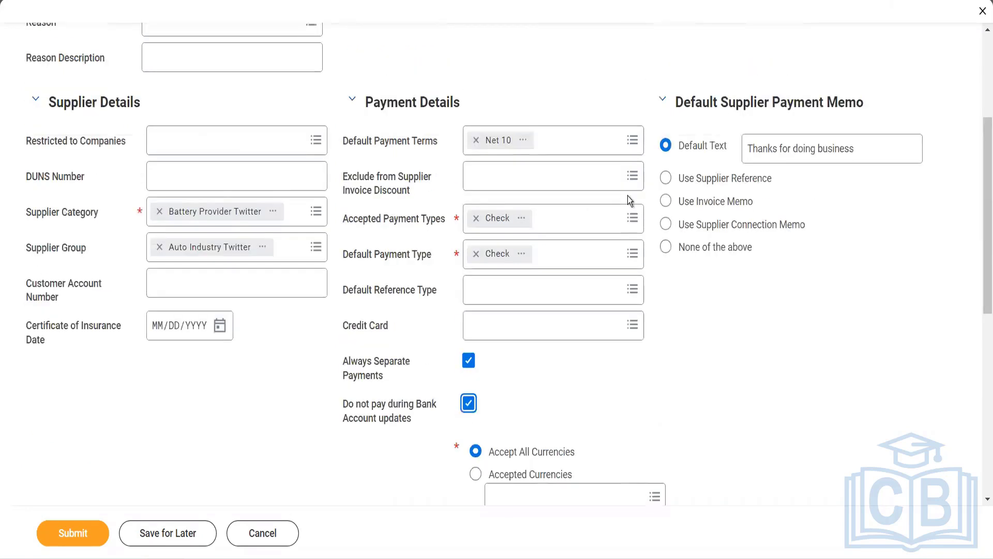
pyautogui.scroll(-6, 628, 196)
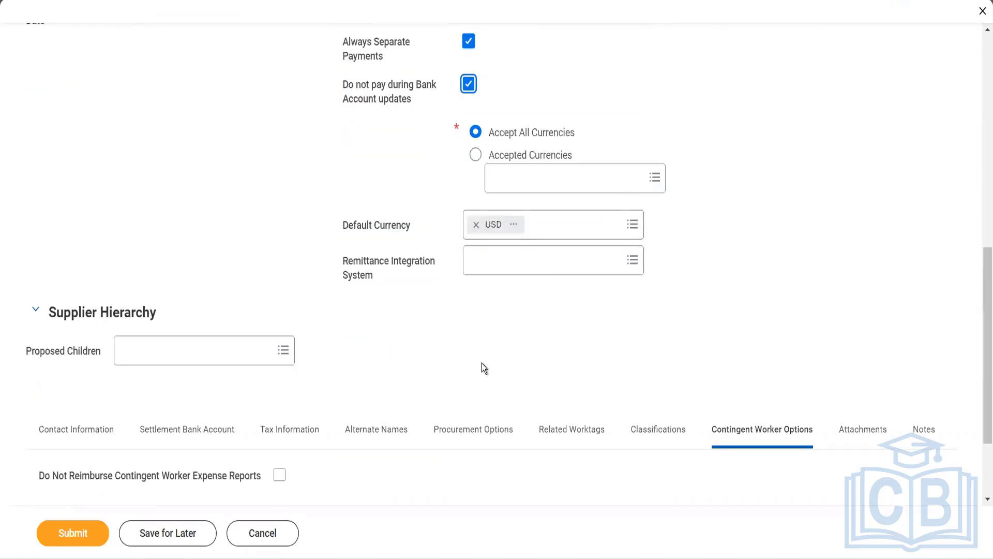
pyautogui.scroll(-2, 484, 368)
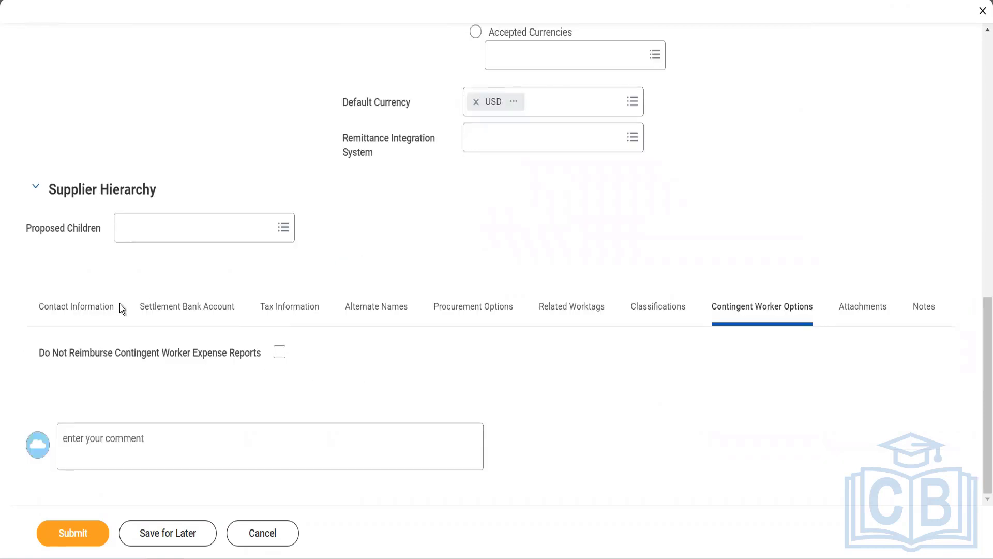
# Add a phone entry under Contact Information with the India (+91) country code.
pyautogui.click(106, 309)
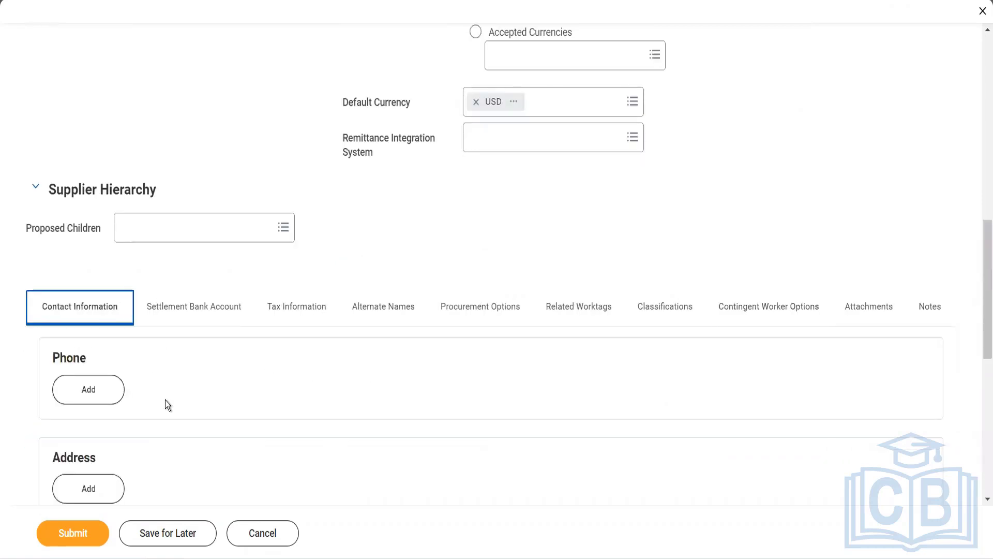
pyautogui.scroll(-4, 165, 399)
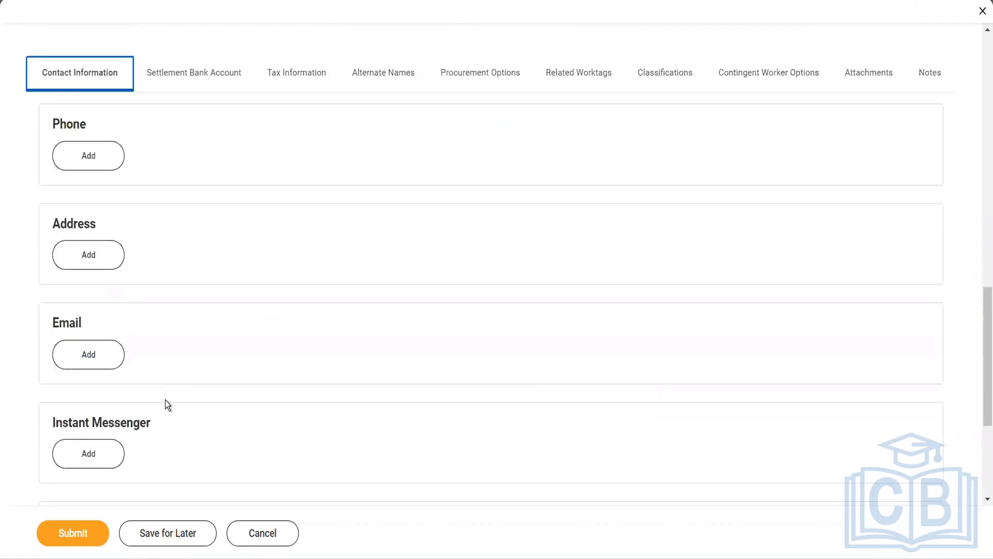
pyautogui.click(83, 167)
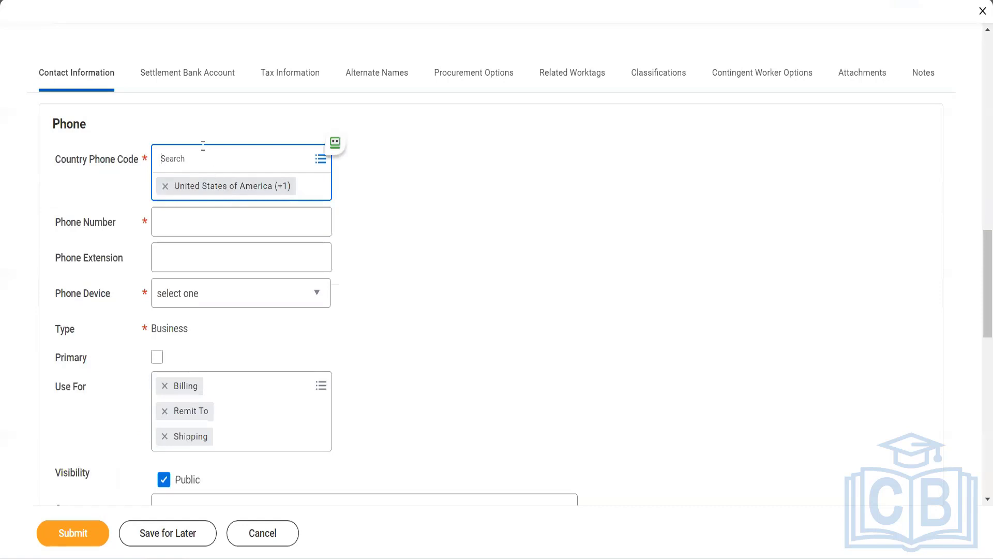
pyautogui.click(201, 145)
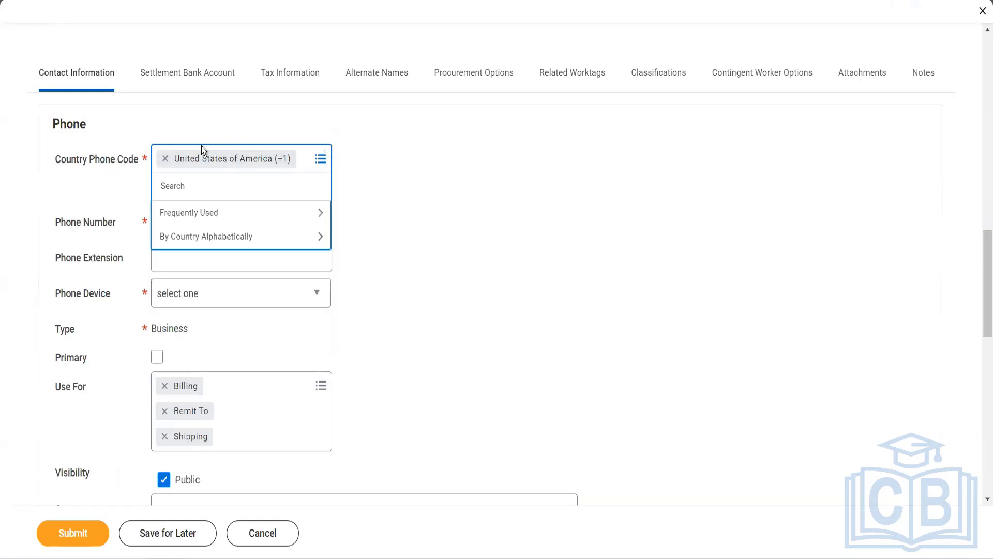
pyautogui.write('india')
pyautogui.press('Return')
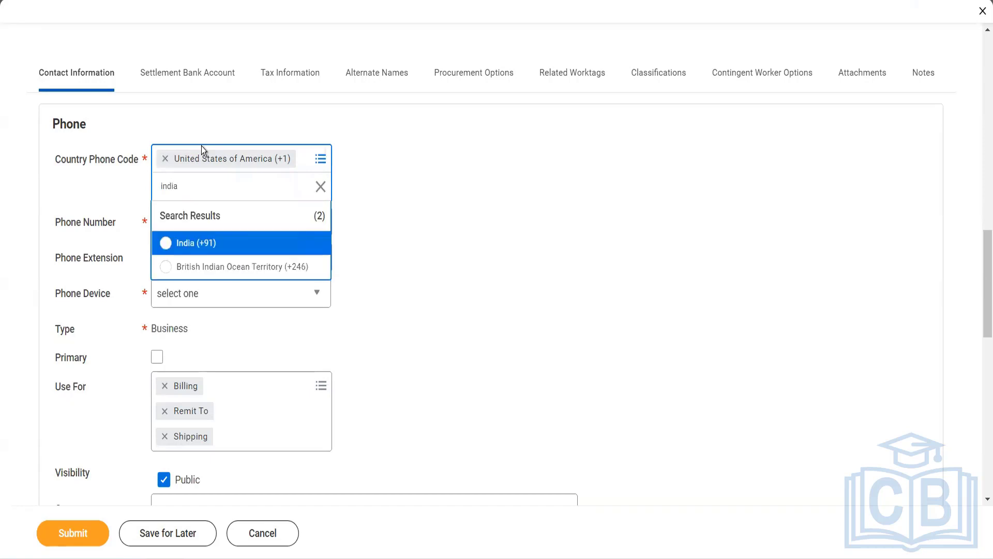
pyautogui.click(223, 256)
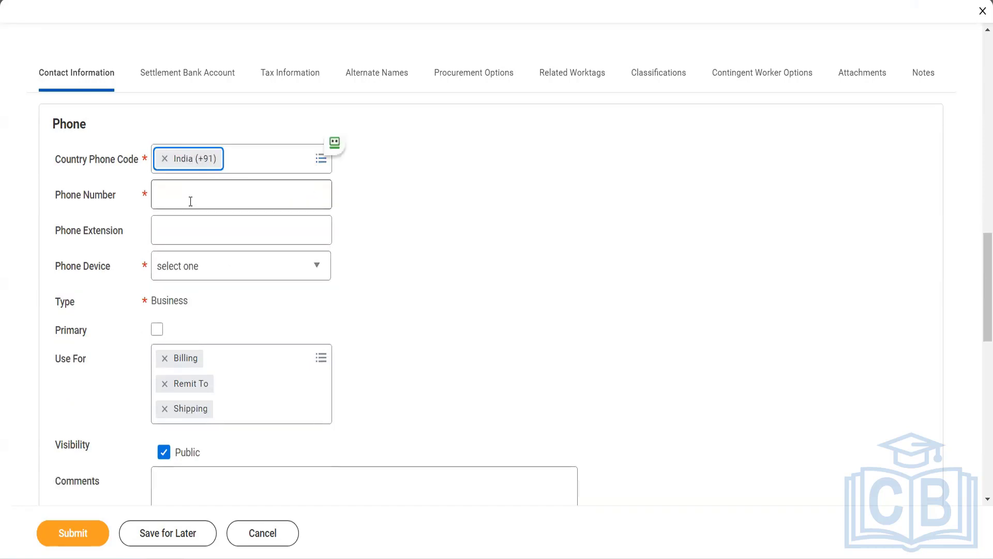
# Set the phone device to Mobile and mark it primary, keeping Billing, Remit To and Shipping uses.
pyautogui.click(189, 201)
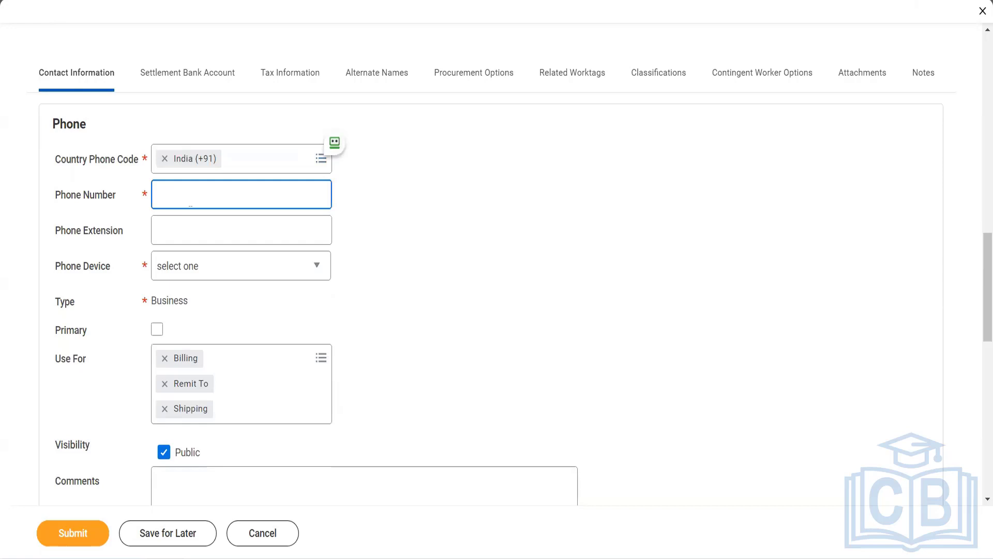
pyautogui.click(241, 229)
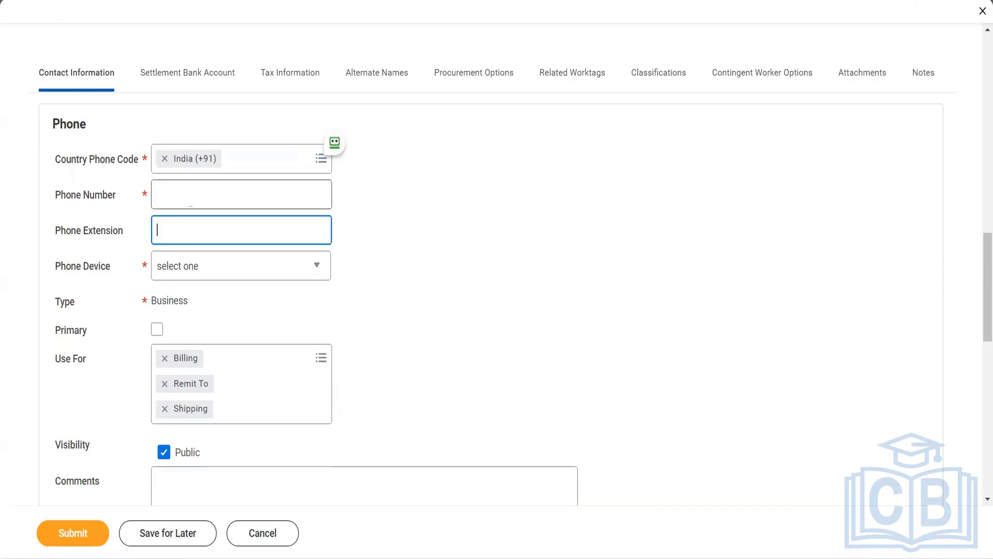
pyautogui.click(193, 273)
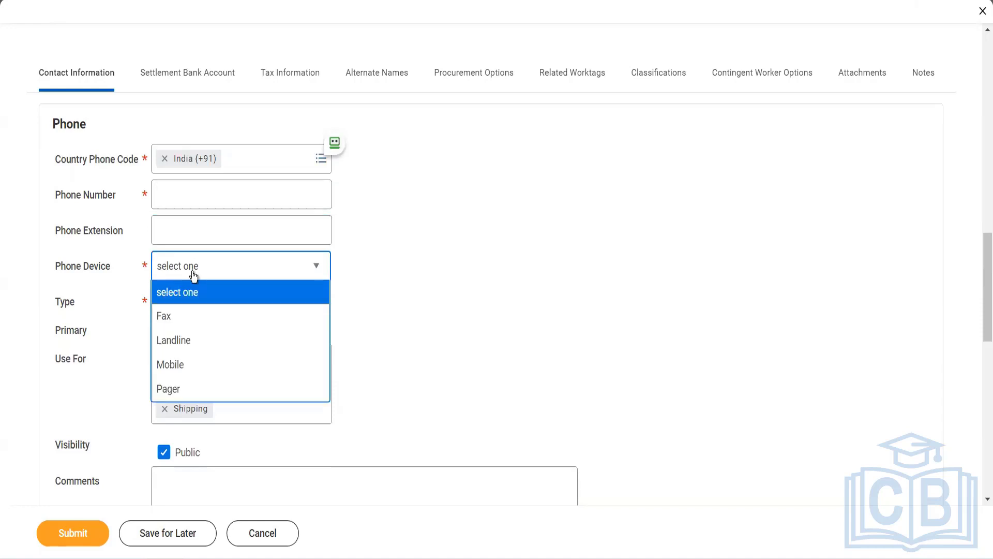
pyautogui.click(200, 369)
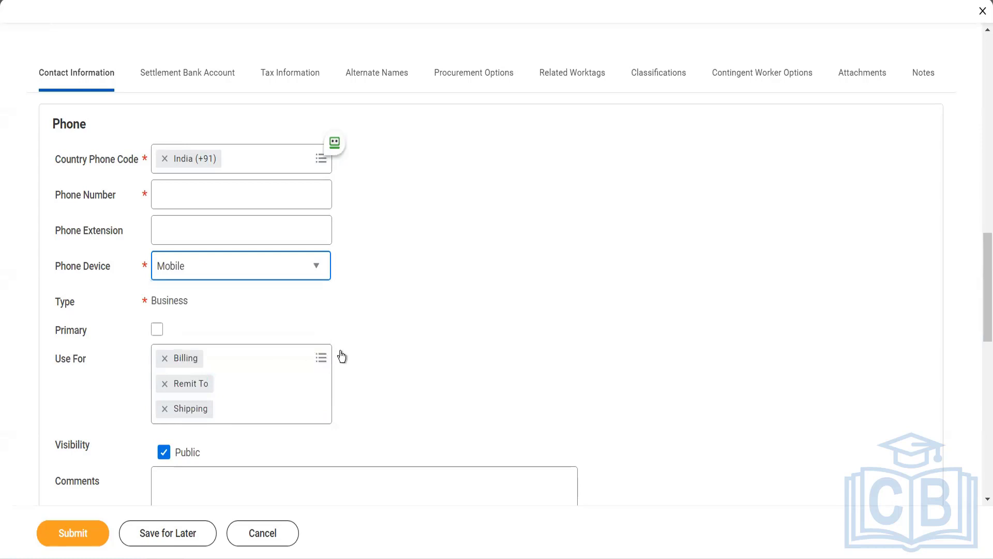
pyautogui.click(158, 330)
pyautogui.click(233, 360)
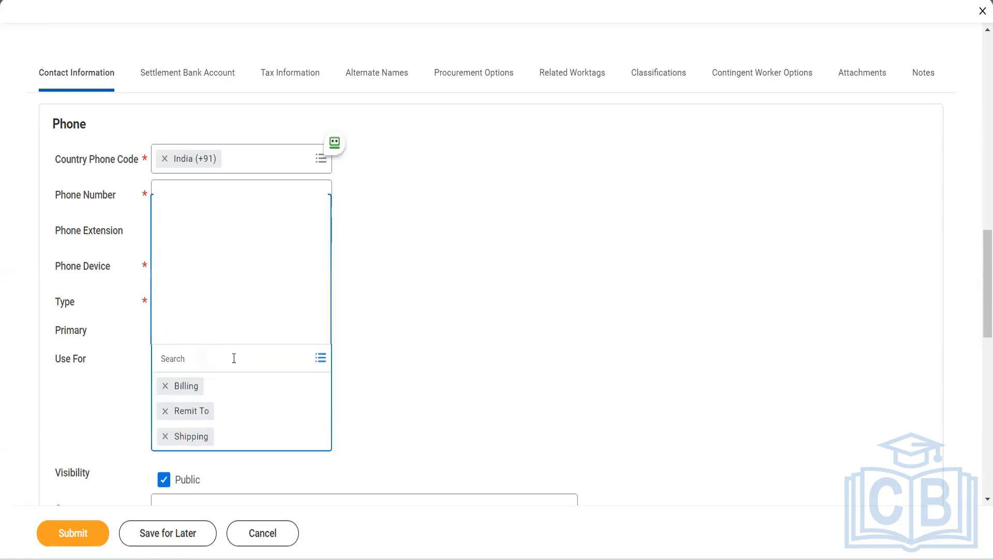
pyautogui.click(368, 352)
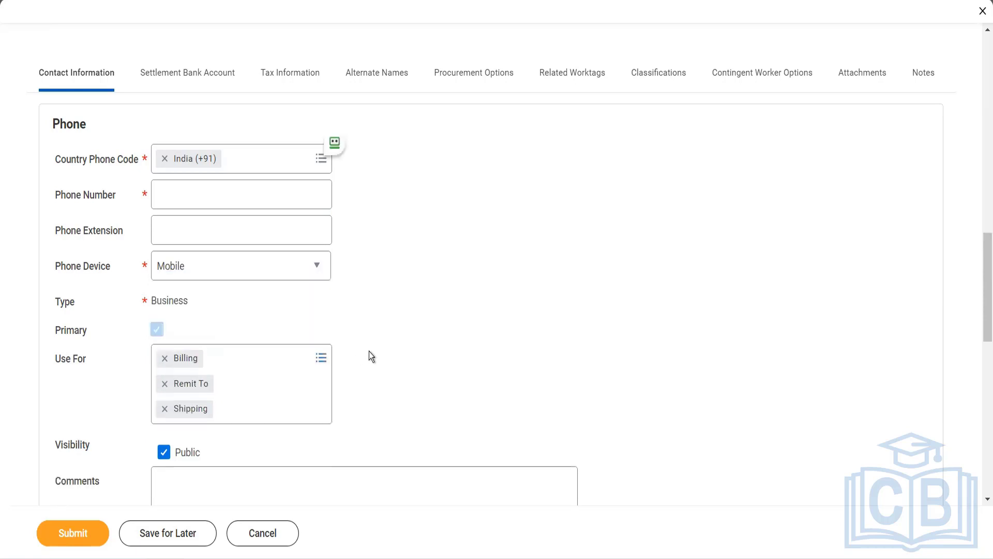
pyautogui.scroll(-9, 368, 351)
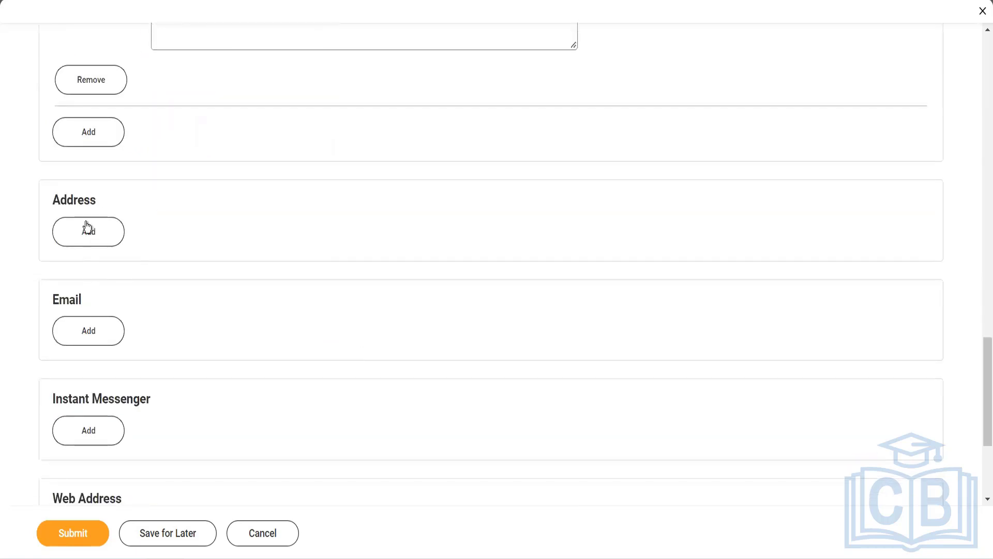
# Add an address with lines '10th cross' and '14th line' and city New york.
pyautogui.click(87, 225)
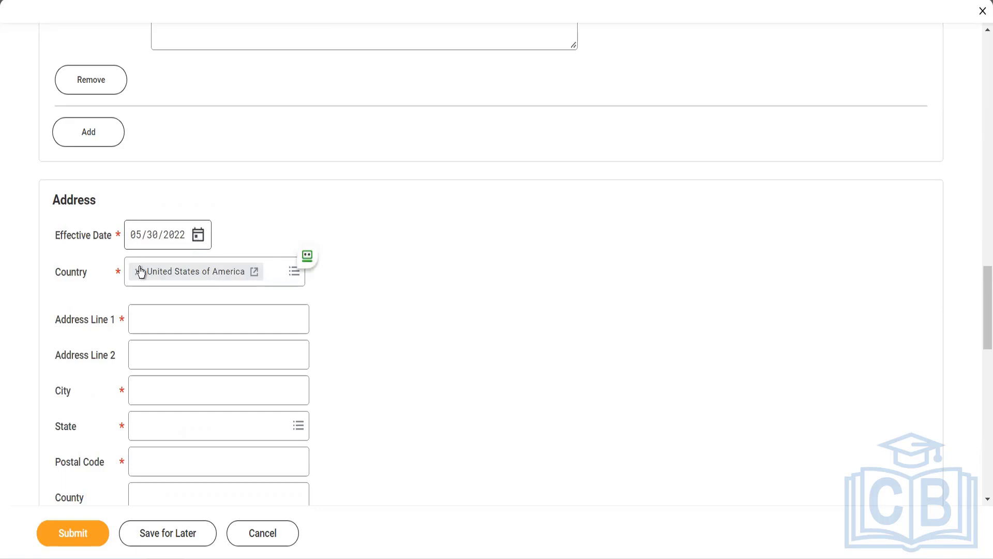
pyautogui.click(165, 330)
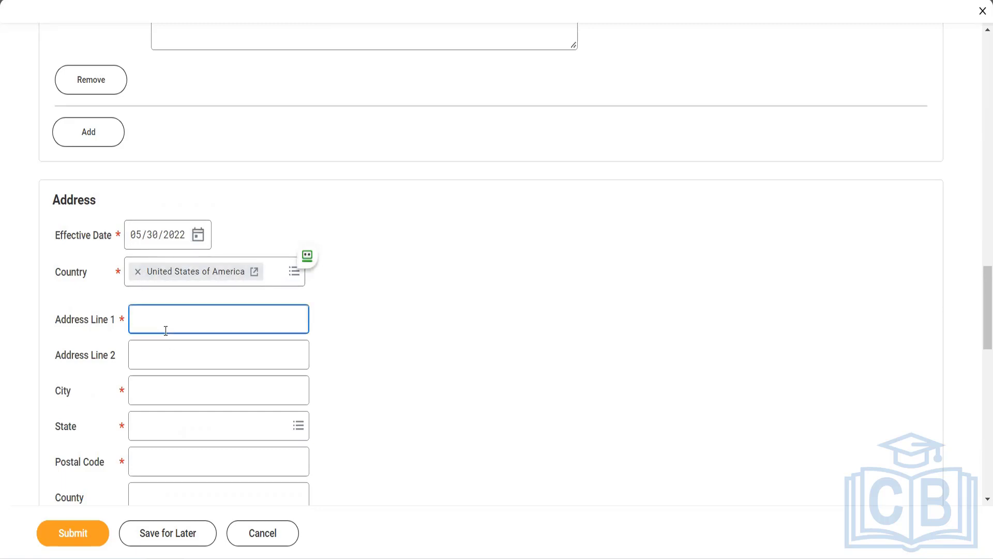
pyautogui.write('10th cross')
pyautogui.press('Tab')
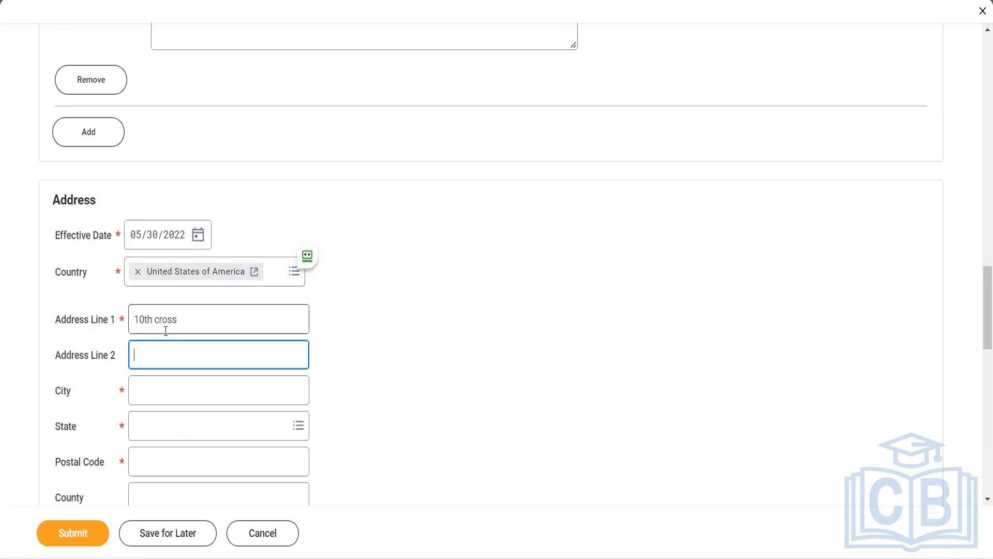
pyautogui.write('14th line')
pyautogui.press('Tab')
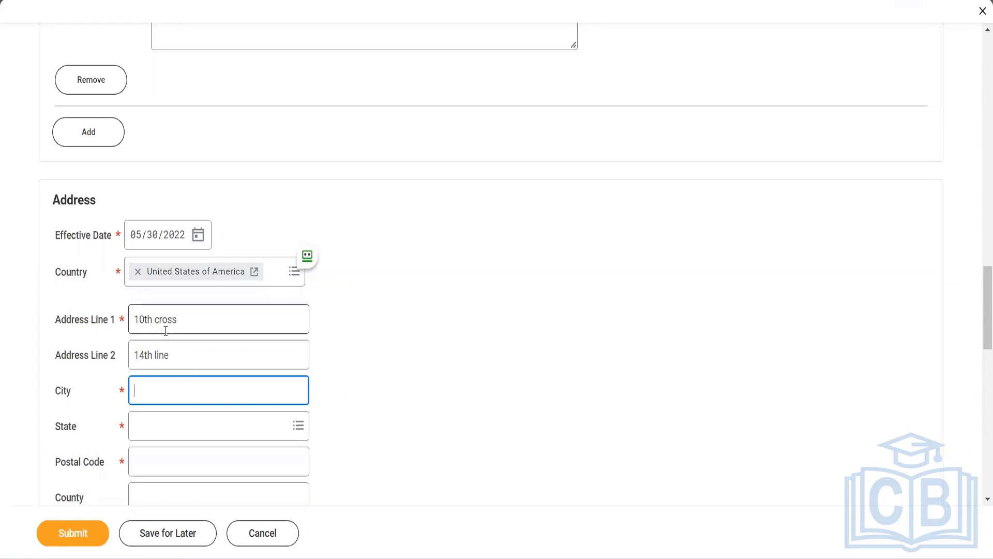
pyautogui.write('New york')
# Set the address state to New York and the postal code to 10013.
pyautogui.click(166, 423)
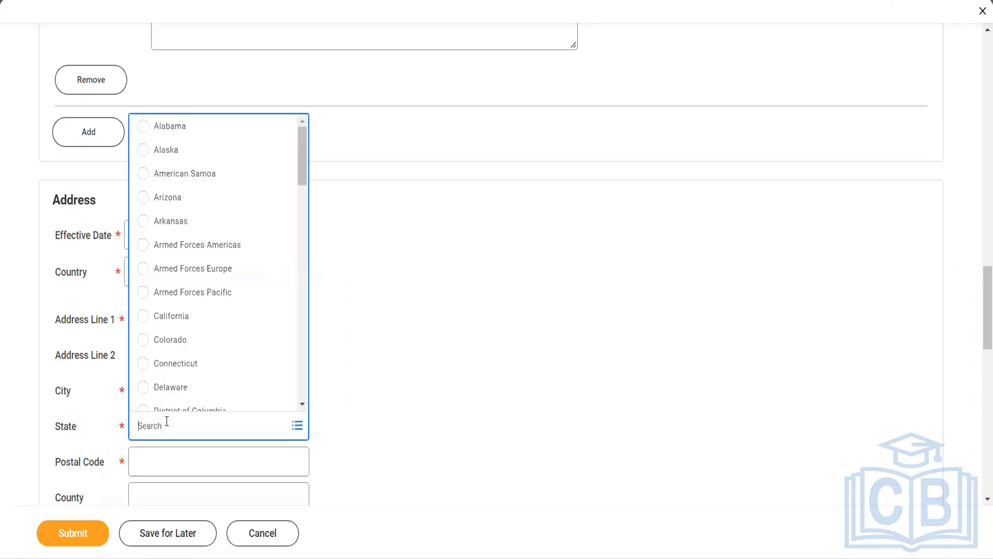
pyautogui.write('New York')
pyautogui.press('Return')
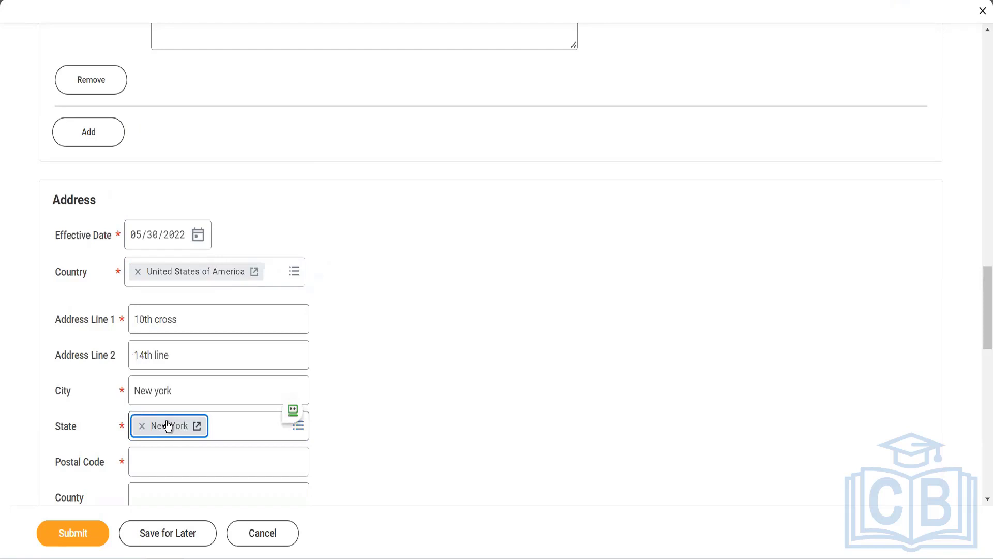
pyautogui.click(170, 454)
pyautogui.write('1')
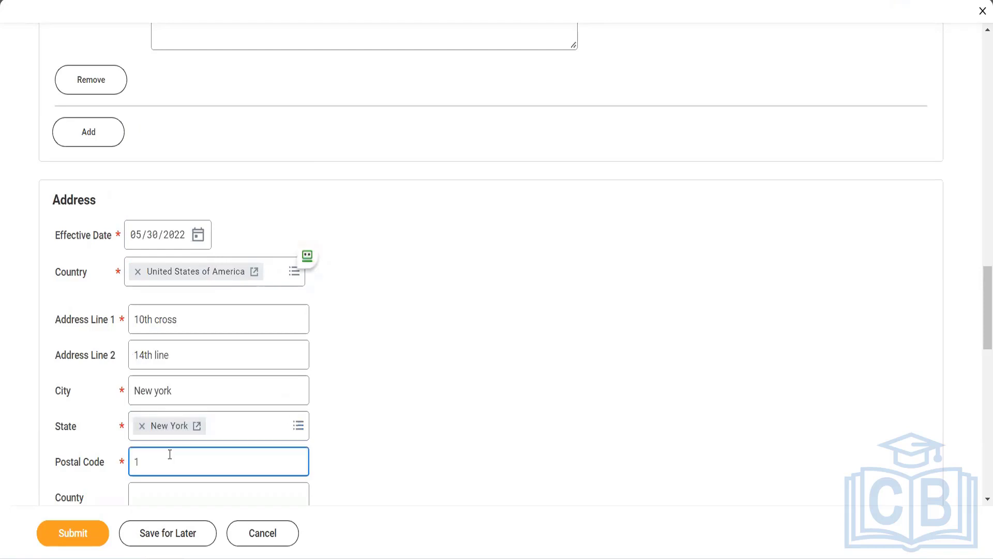
pyautogui.write('0013')
pyautogui.click(352, 427)
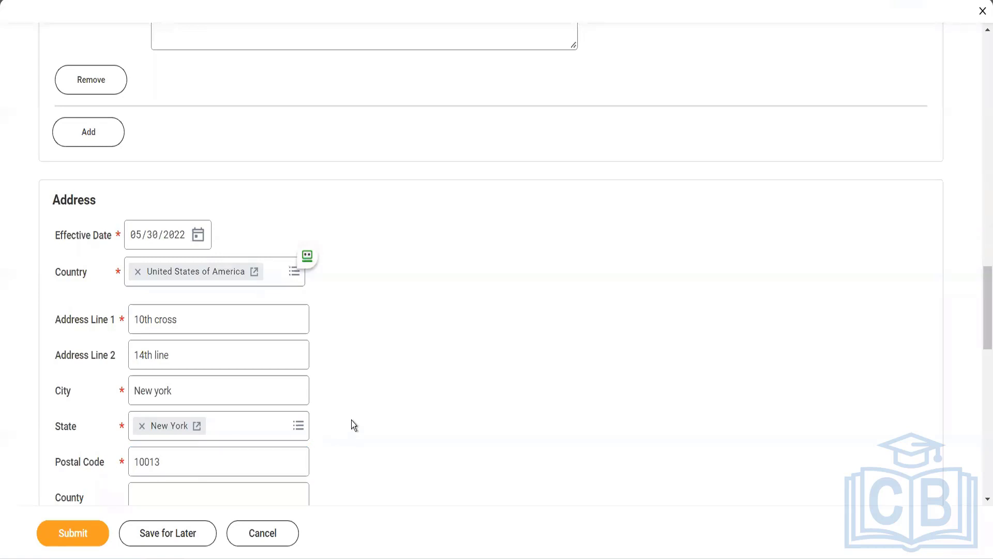
pyautogui.scroll(-4, 352, 420)
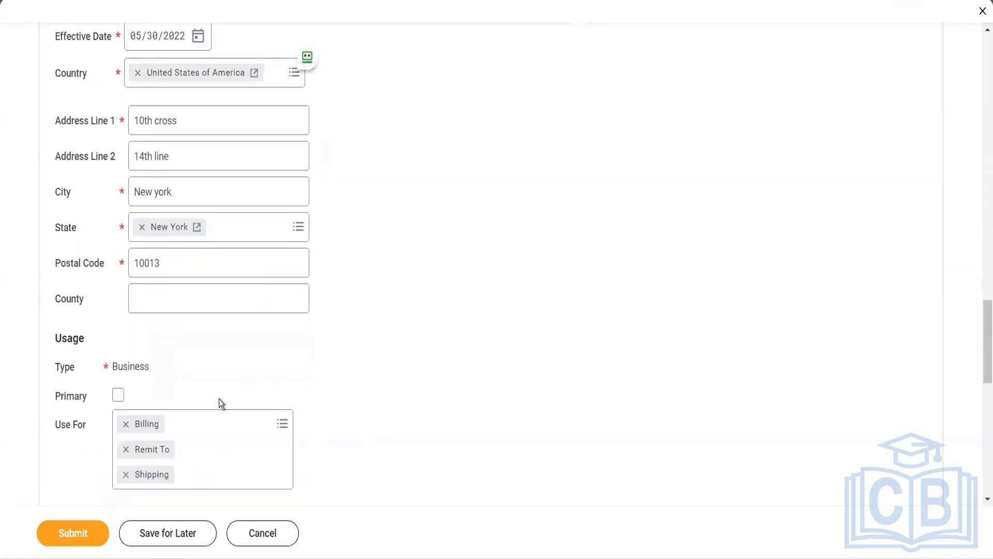
# Tick Primary on the address and add Mailing, Other - Business, Storage, Street Address, Tax Reporting uses.
pyautogui.click(121, 402)
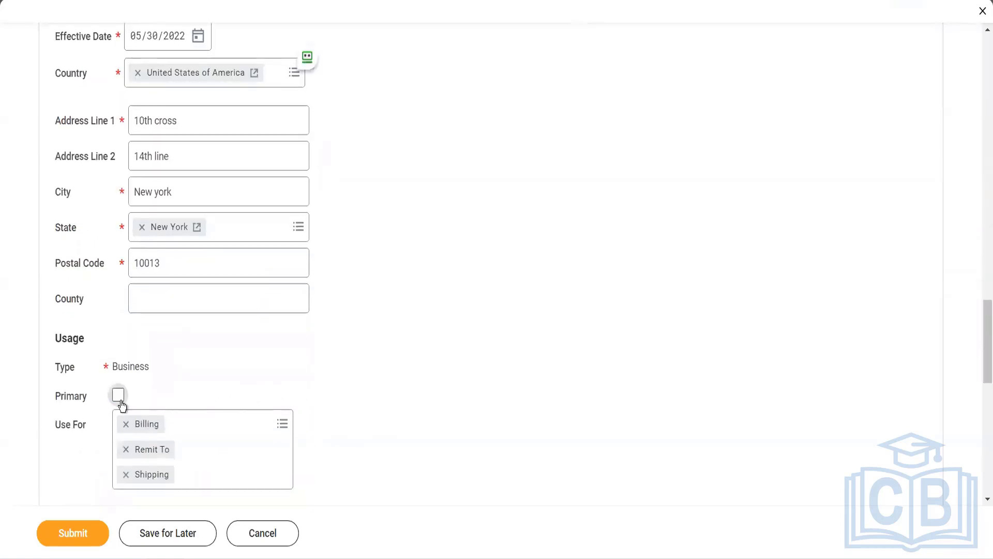
pyautogui.click(180, 418)
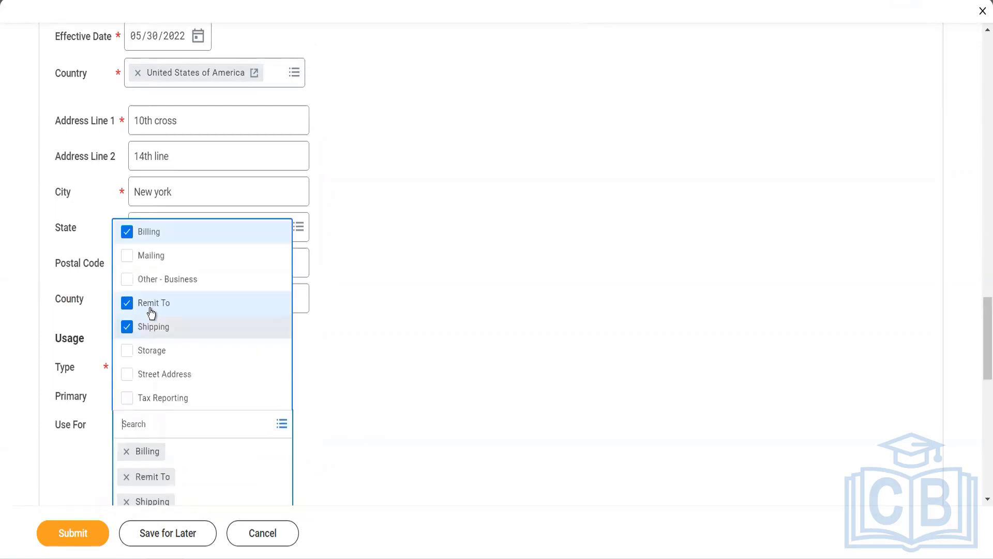
pyautogui.click(133, 270)
pyautogui.click(133, 280)
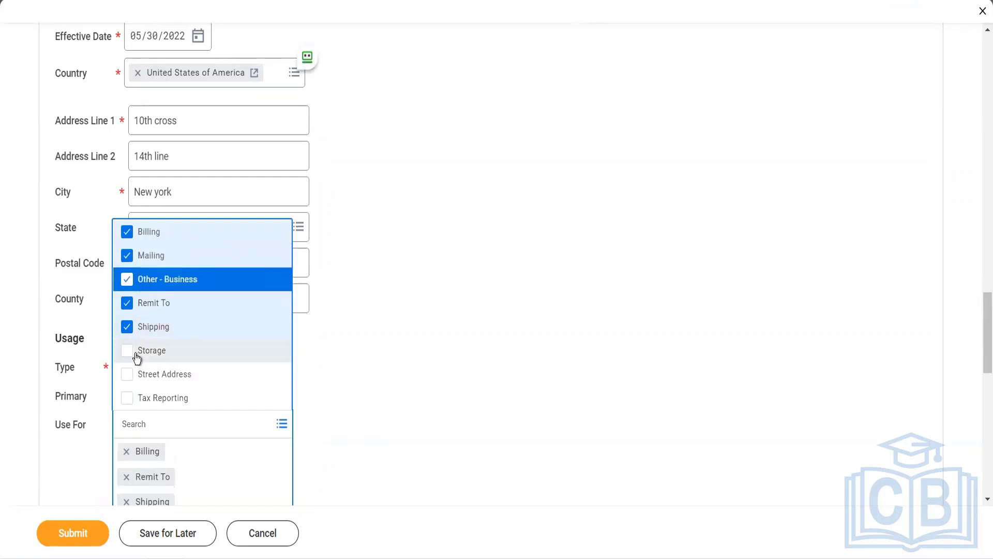
pyautogui.click(136, 357)
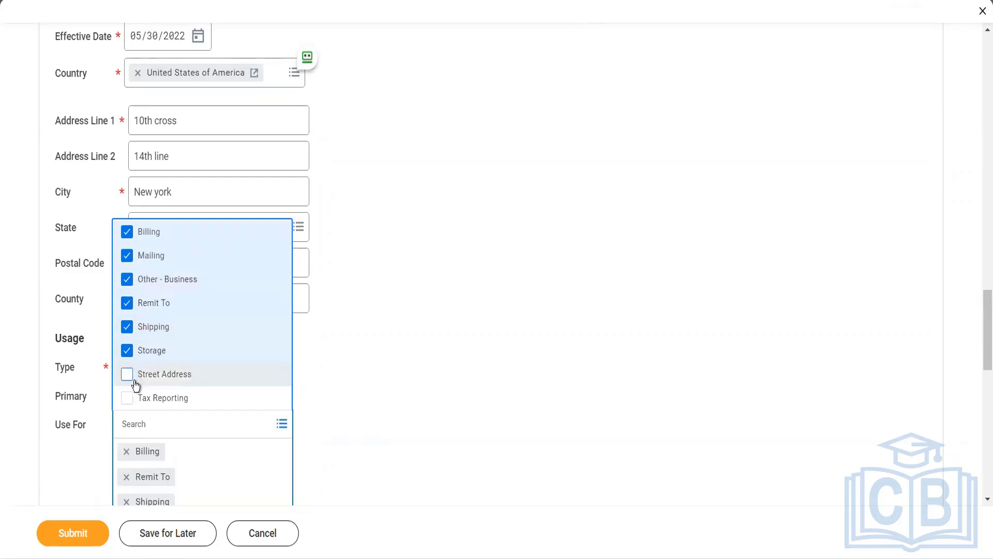
pyautogui.click(133, 380)
pyautogui.click(131, 400)
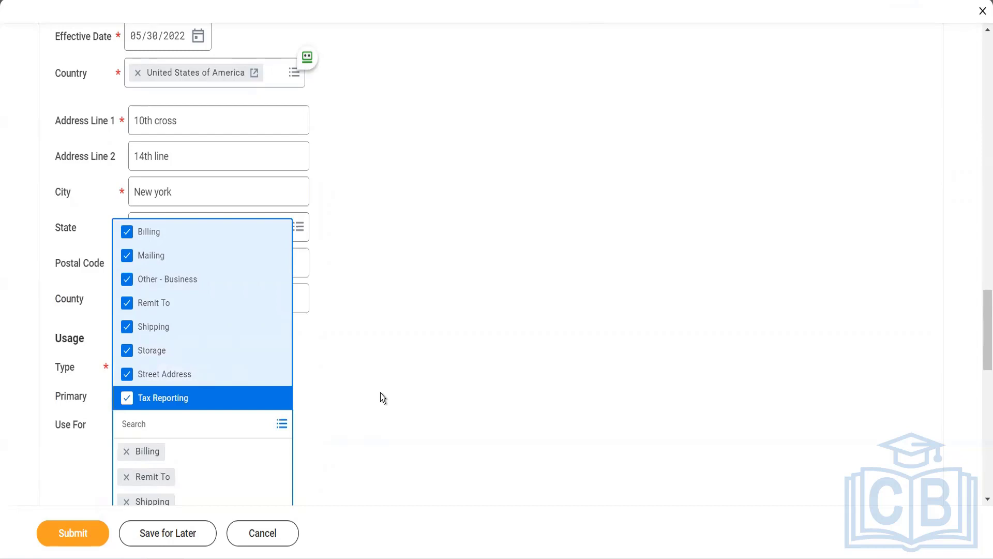
pyautogui.click(380, 393)
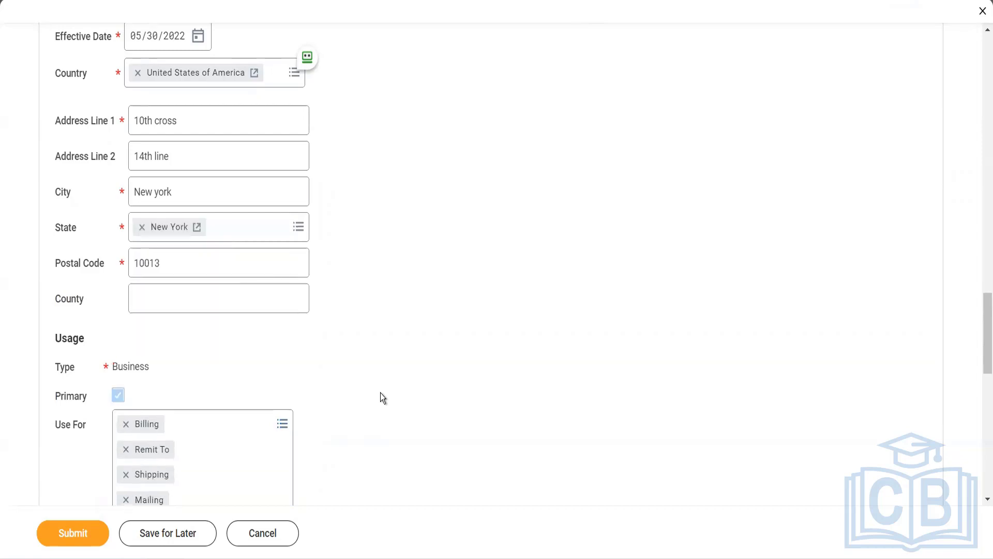
pyautogui.scroll(-10, 380, 393)
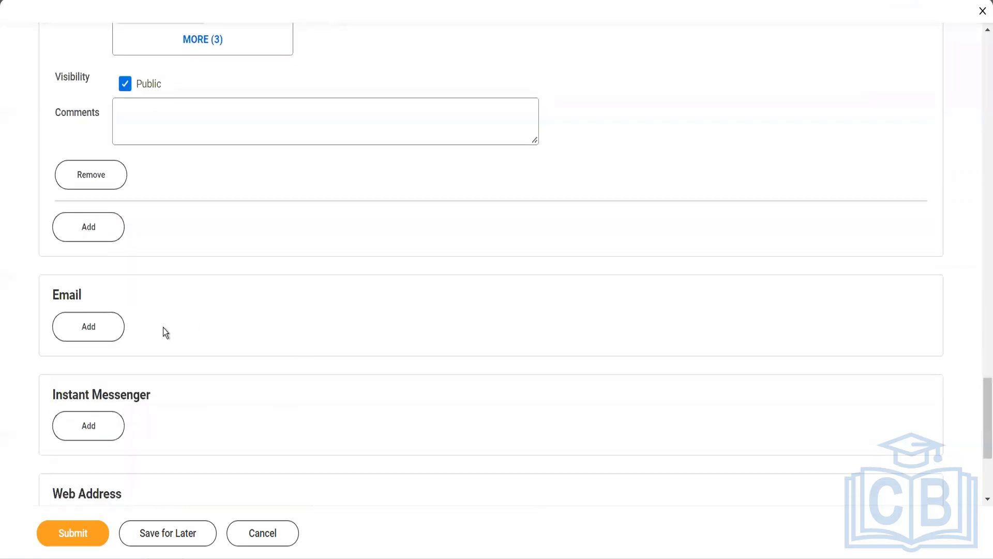
# Add a new email entry with the supplier's email address.
pyautogui.click(108, 335)
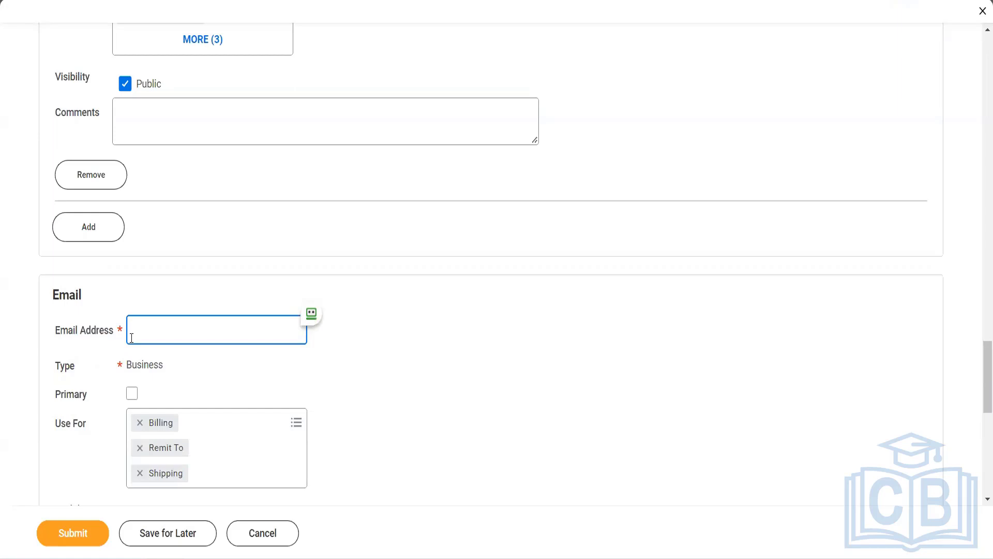
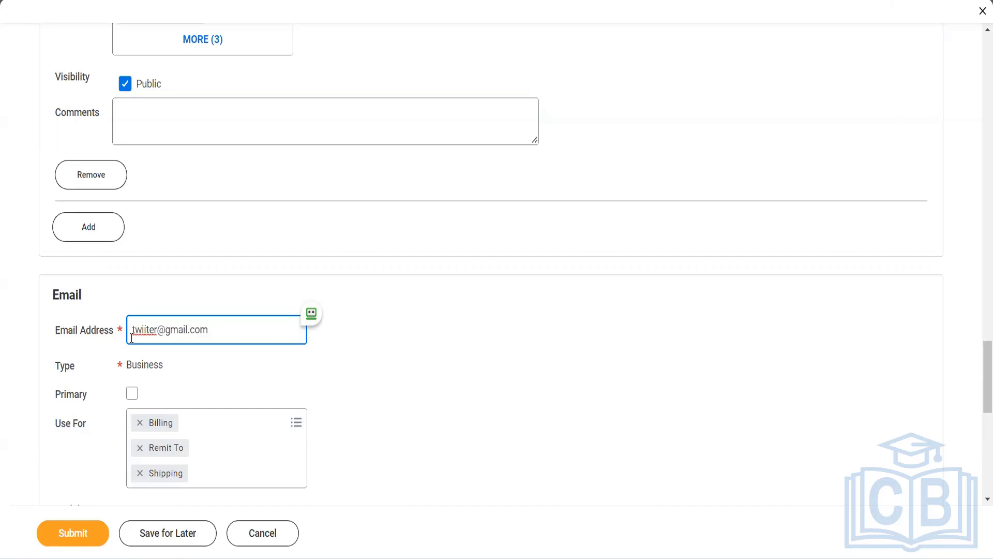
pyautogui.press('Tab')
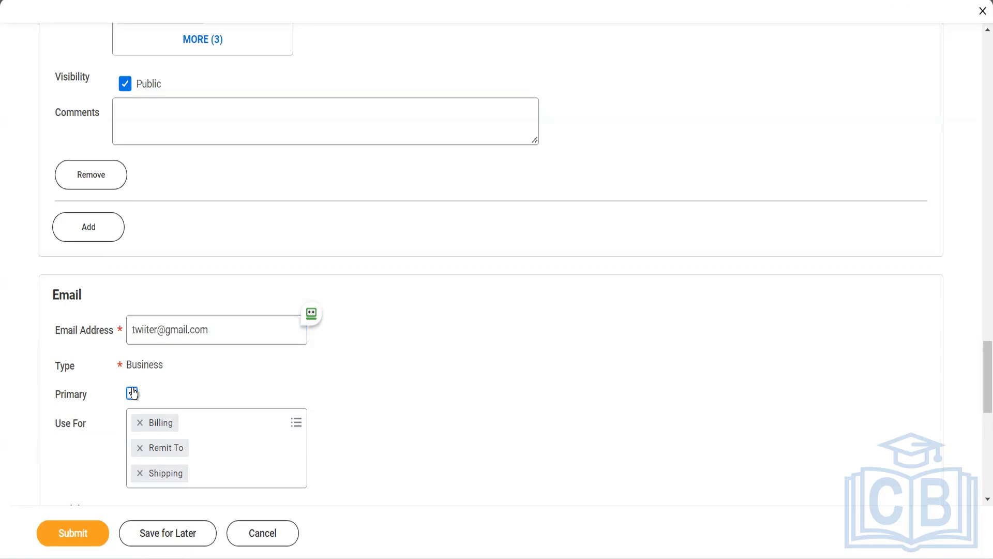
# Make the email primary and add Procurement to its uses.
pyautogui.click(131, 393)
pyautogui.click(193, 423)
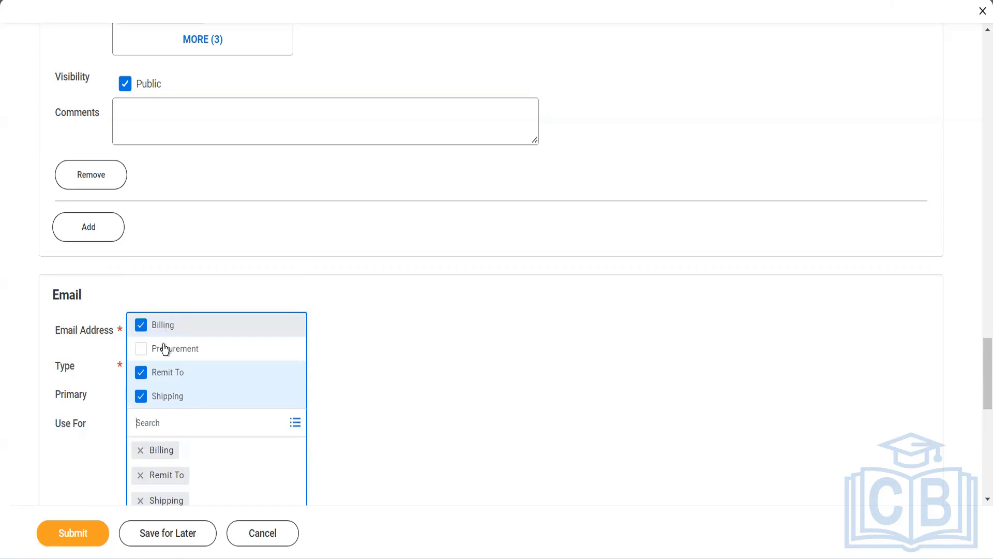
pyautogui.click(166, 350)
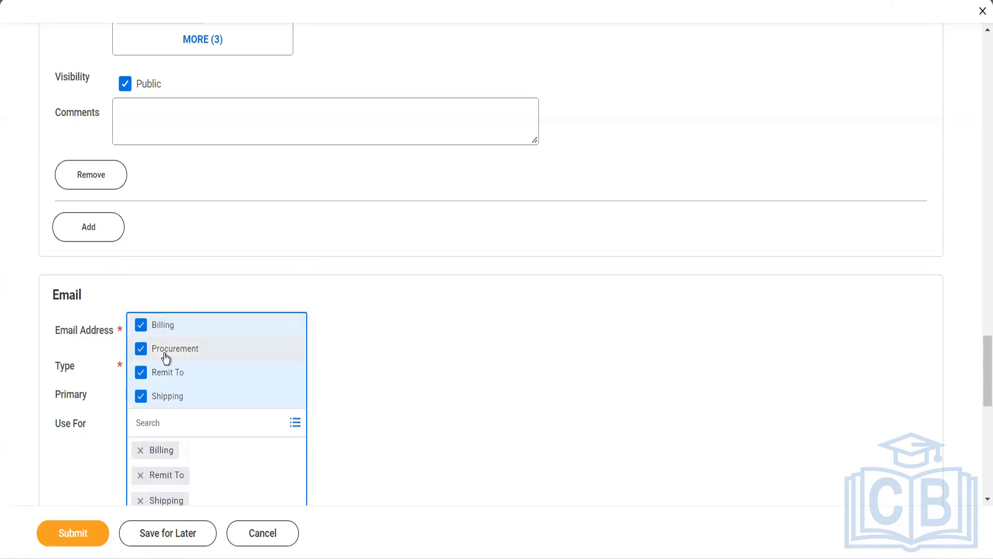
pyautogui.click(330, 414)
pyautogui.scroll(-5, 330, 414)
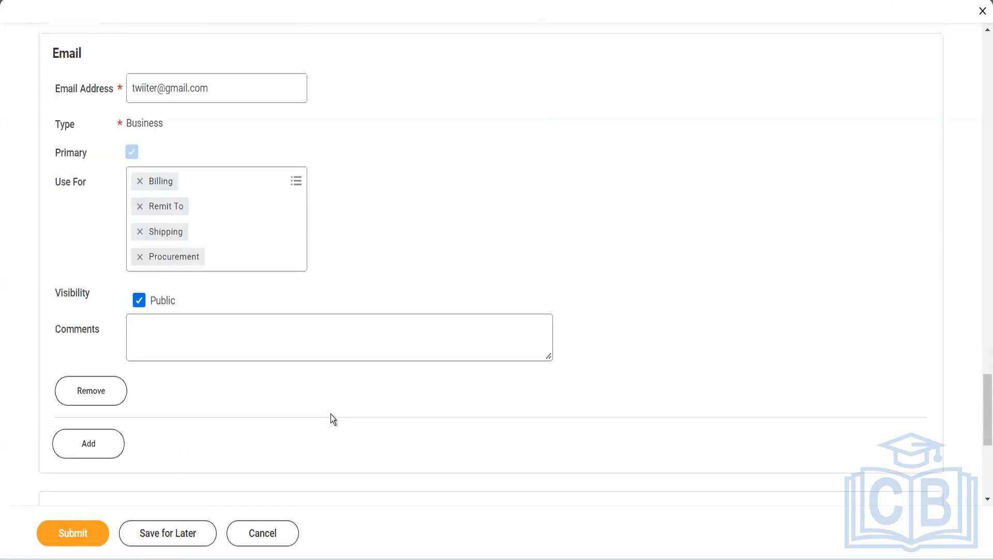
pyautogui.scroll(-2, 330, 419)
pyautogui.scroll(8, 331, 419)
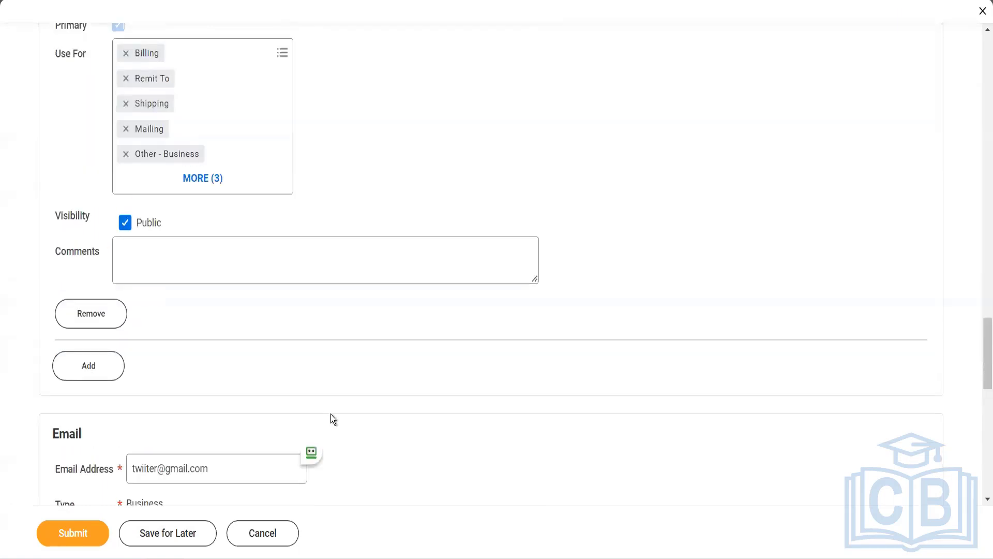
pyautogui.scroll(8, 331, 417)
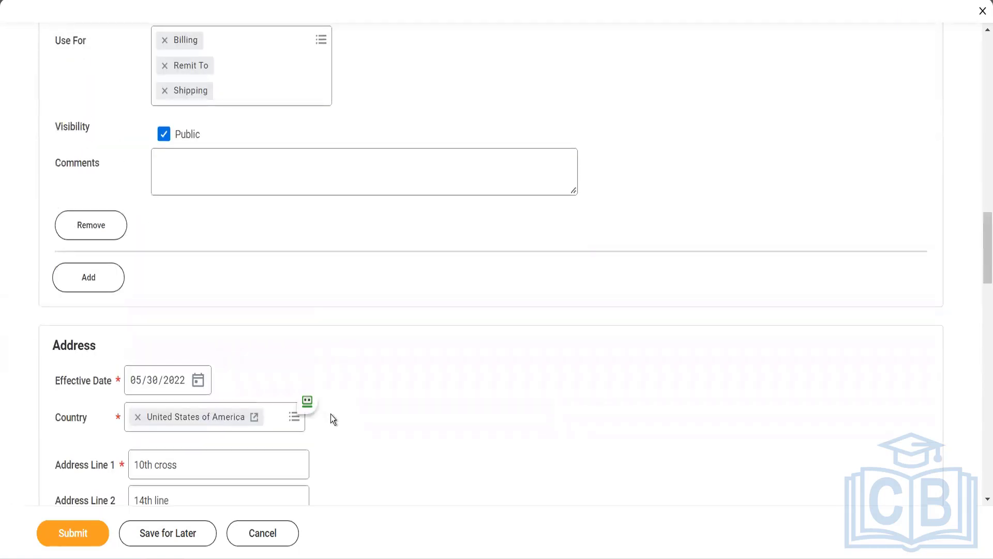
pyautogui.scroll(12, 330, 414)
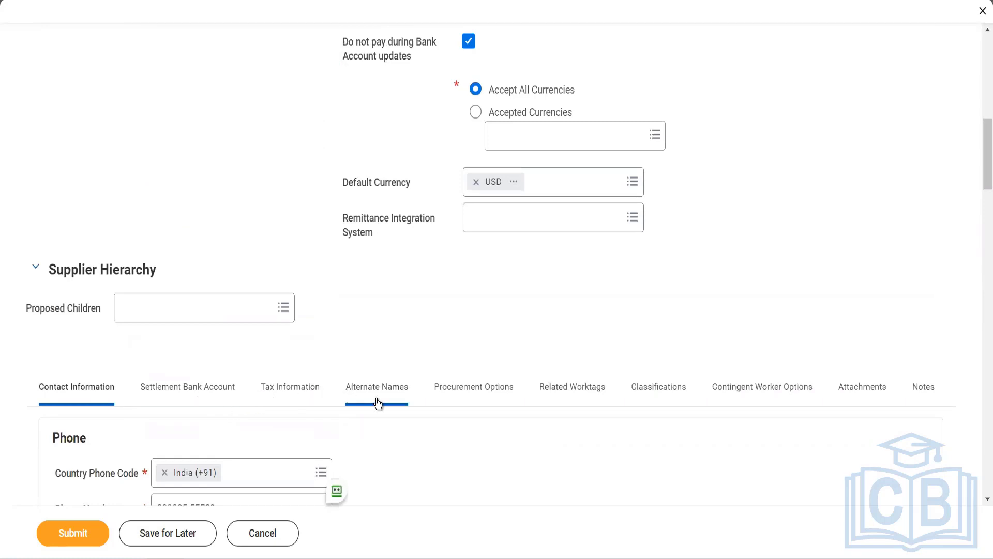
# Open Procurement Options and list all purchase items for the Default Procurement Item.
pyautogui.click(451, 390)
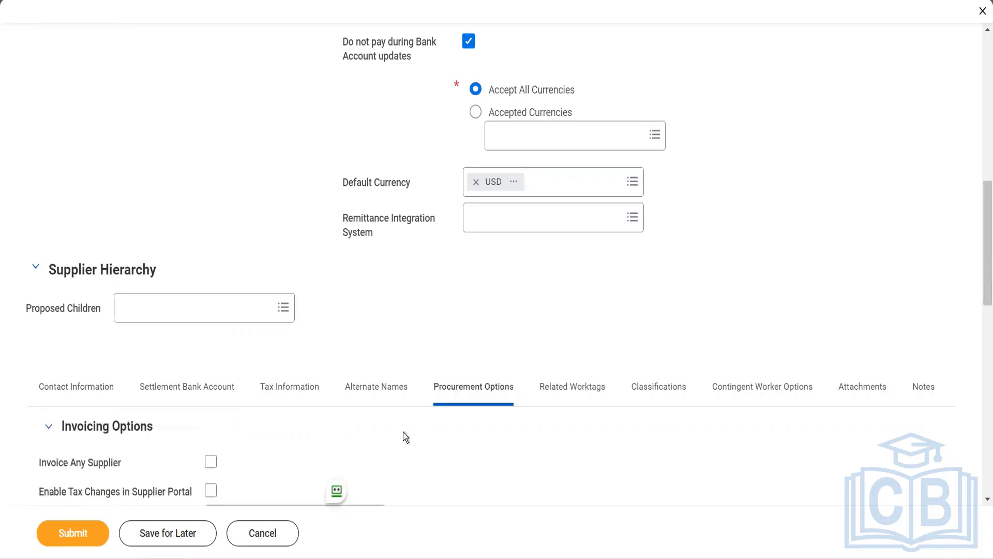
pyautogui.scroll(-2, 353, 468)
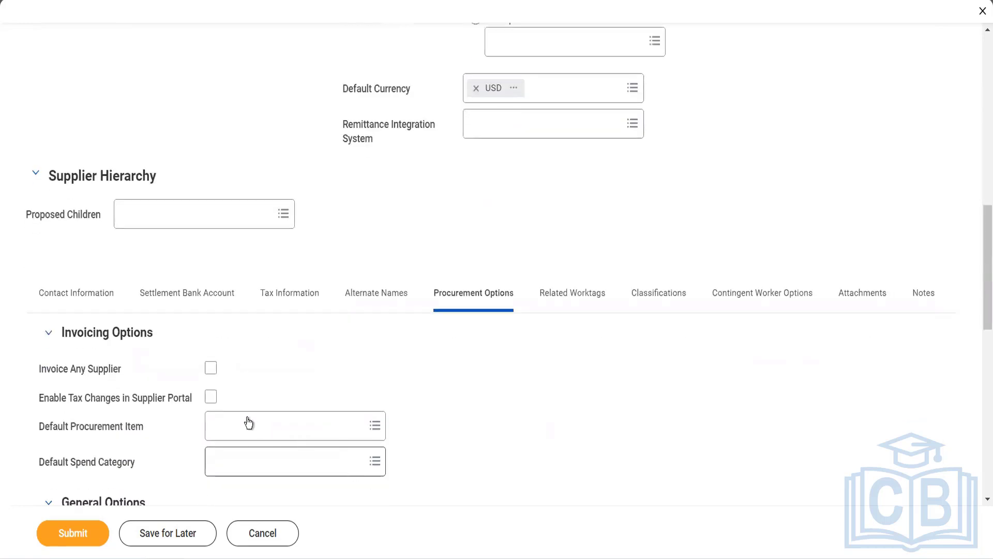
pyautogui.moveTo(245, 422)
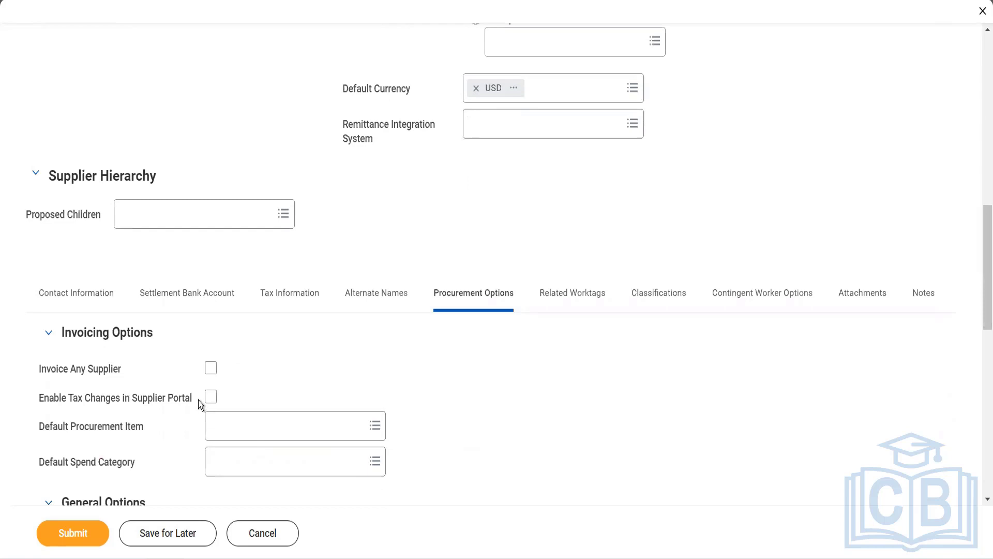
pyautogui.moveTo(203, 402)
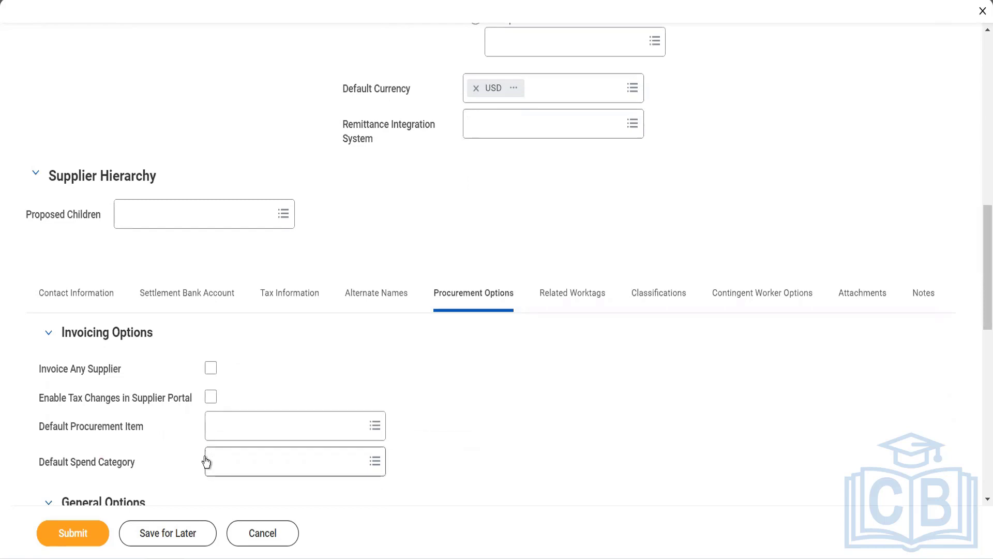
pyautogui.moveTo(206, 461)
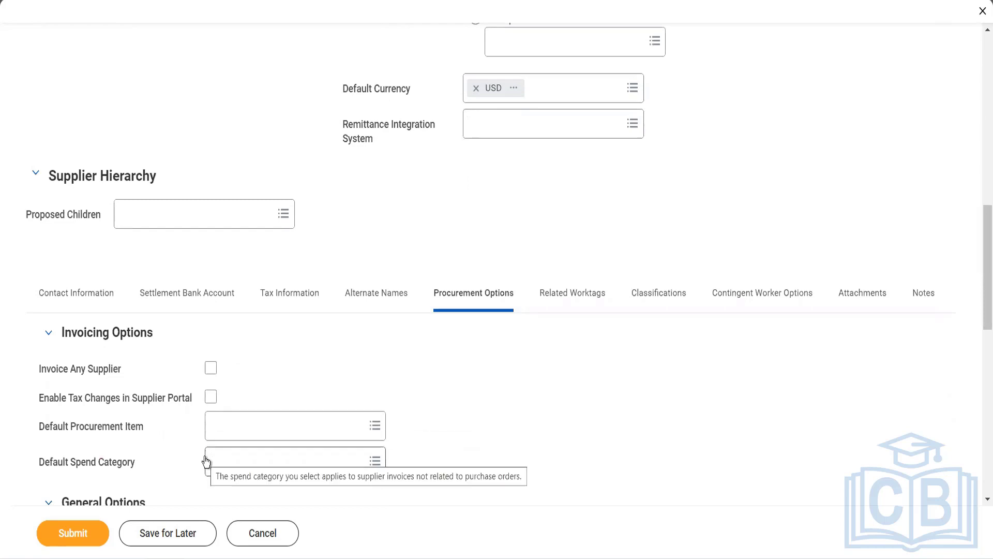
pyautogui.click(214, 435)
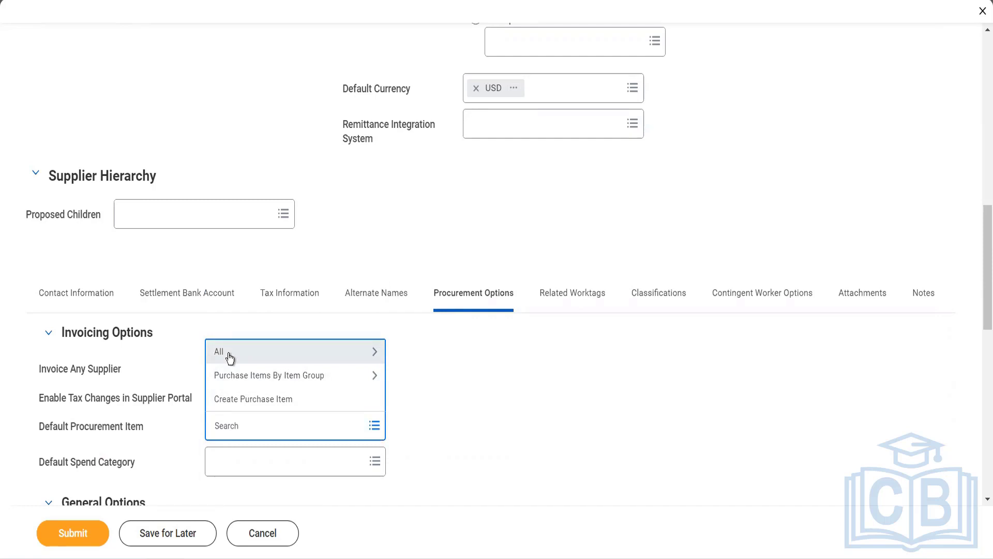
pyautogui.click(228, 353)
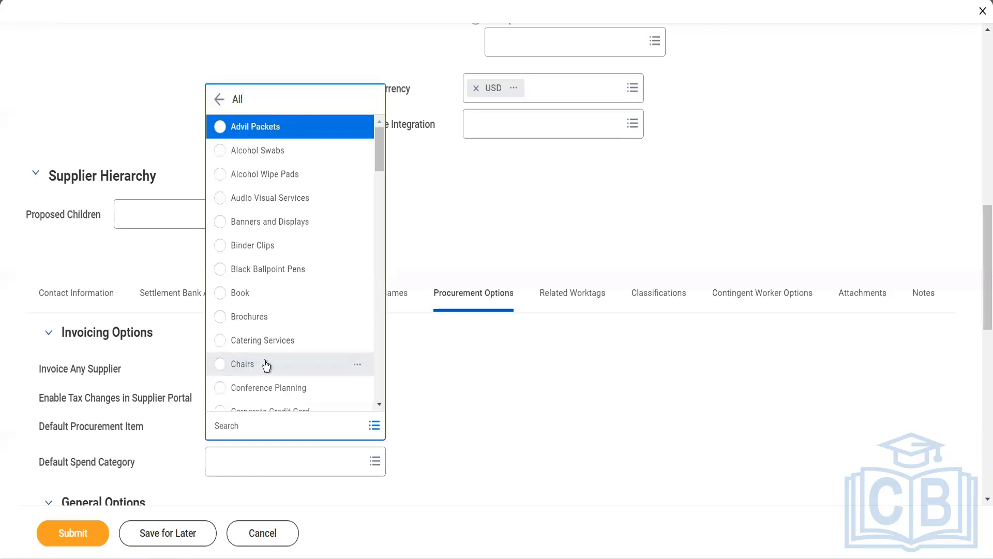
pyautogui.scroll(-4, 267, 366)
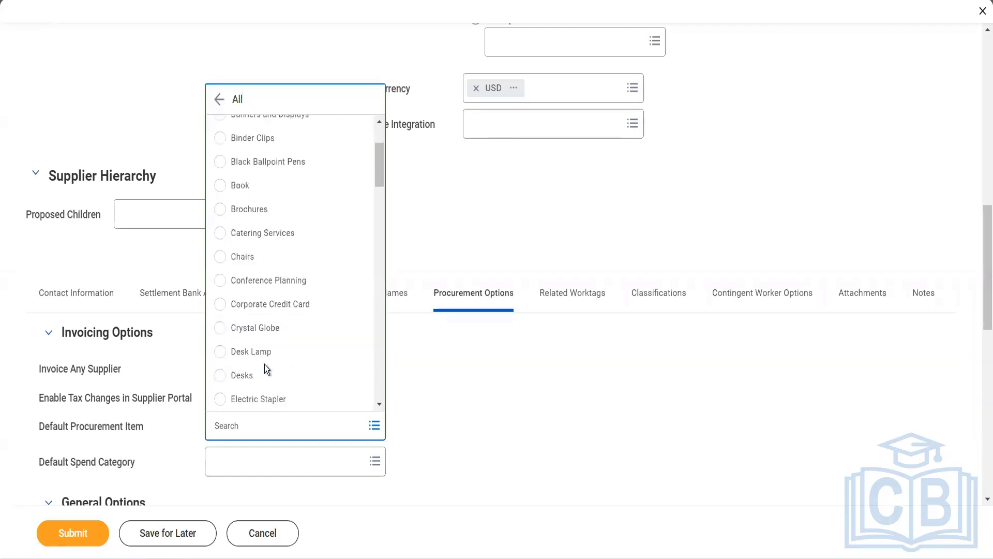
# Choose Desks as the default procurement item.
pyautogui.click(252, 382)
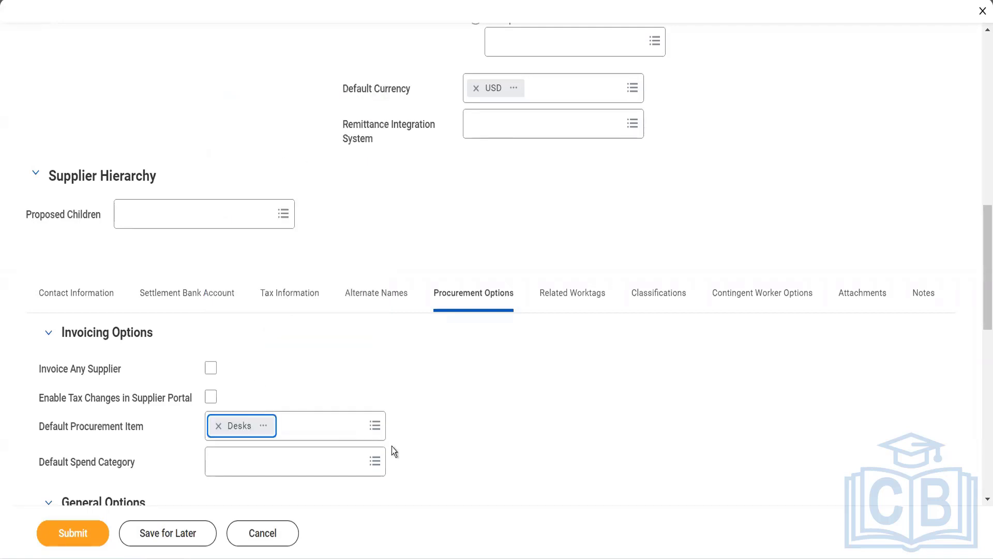
pyautogui.scroll(-2, 405, 453)
pyautogui.scroll(-3, 405, 453)
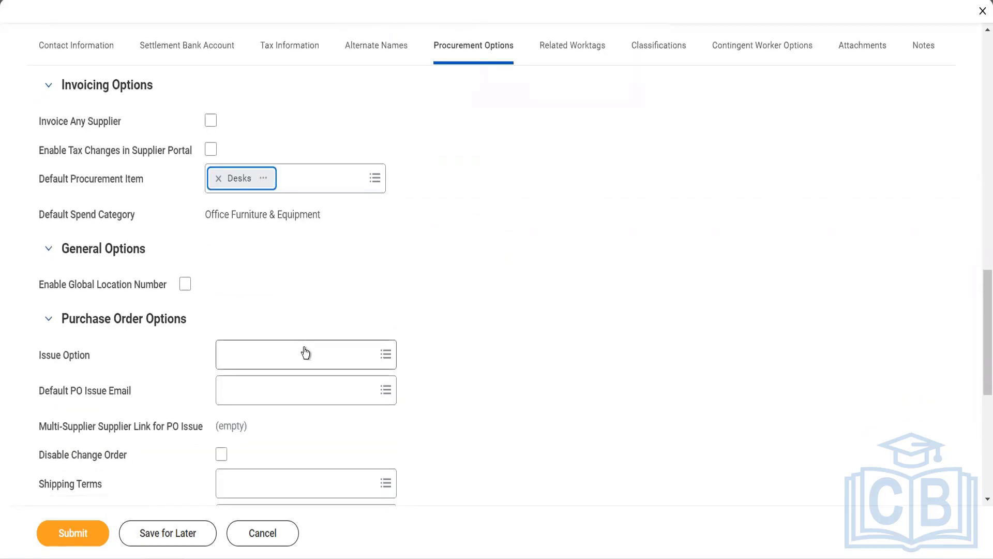
# Issue purchase orders by Email, using the supplier's primary e-mail as default PO issue address.
pyautogui.click(304, 347)
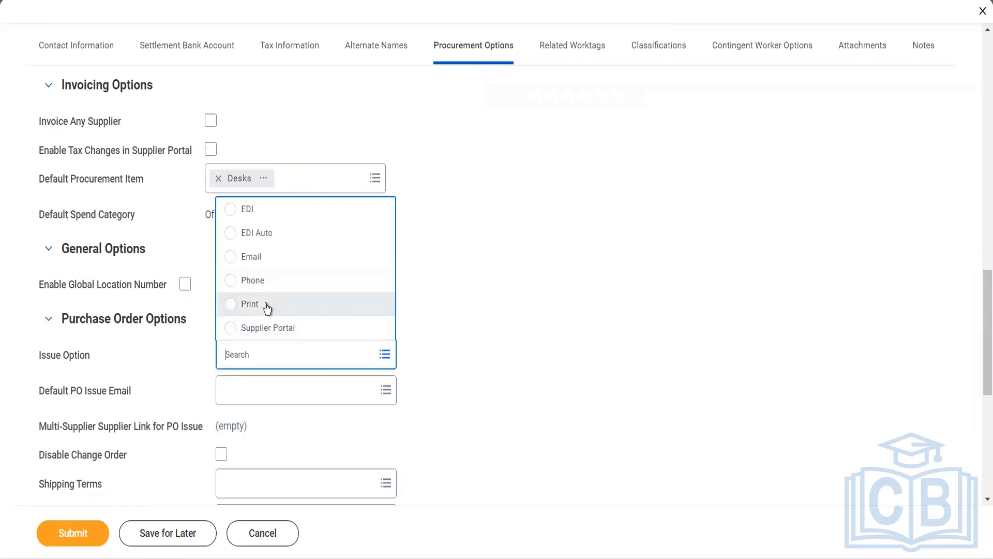
pyautogui.click(257, 264)
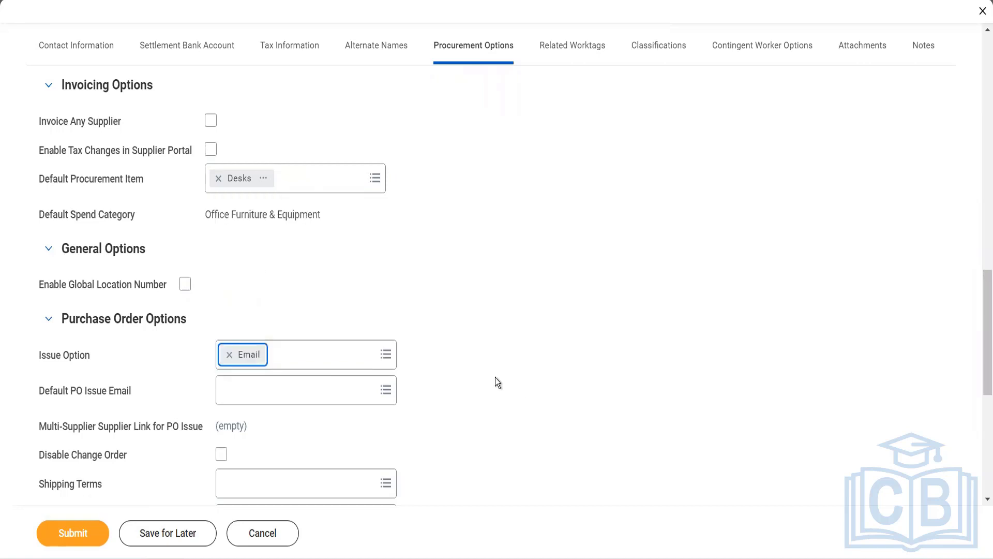
pyautogui.click(317, 401)
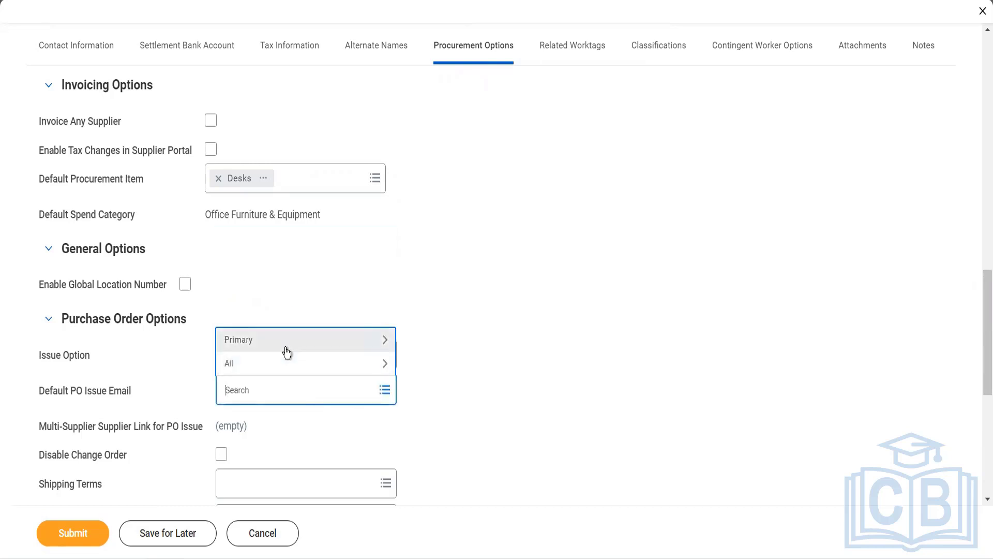
pyautogui.click(288, 342)
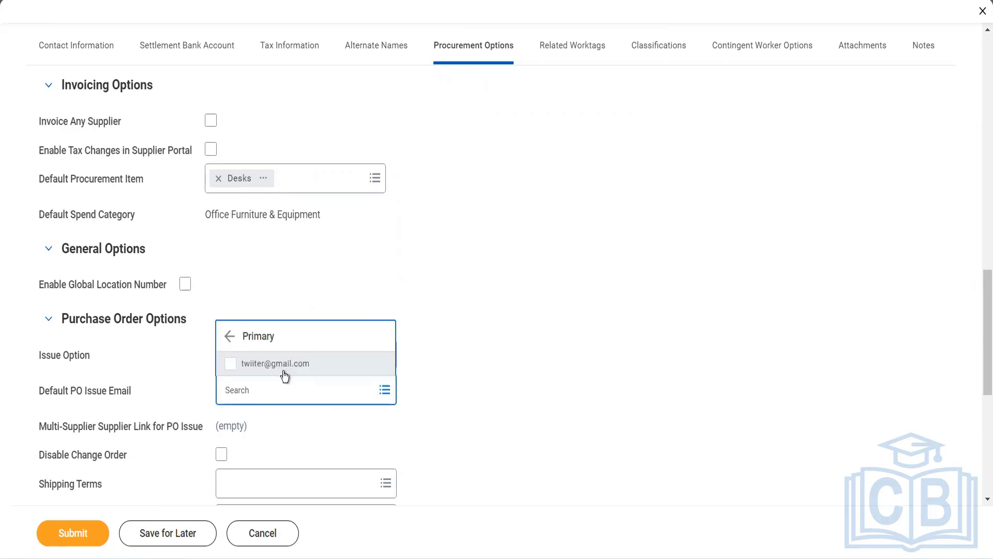
pyautogui.click(284, 368)
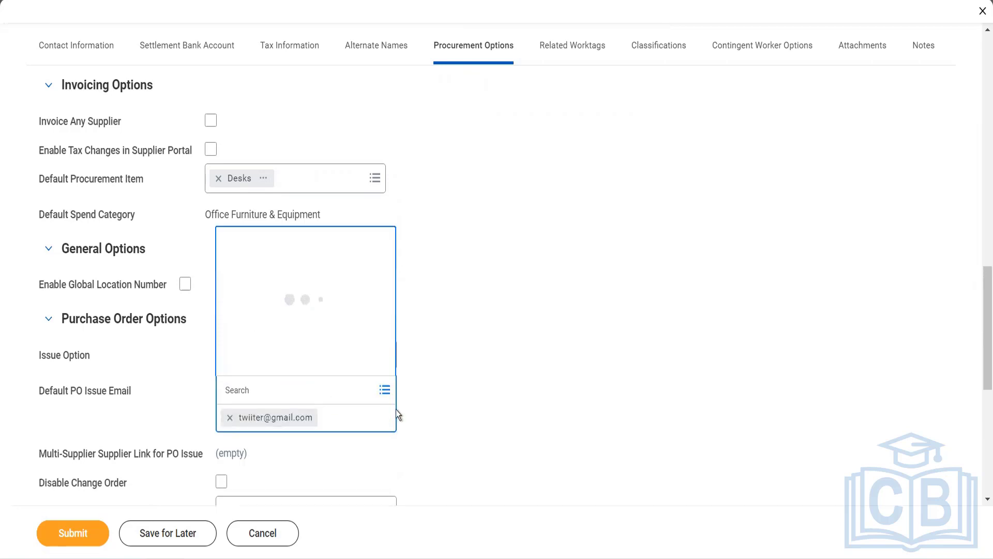
pyautogui.click(417, 429)
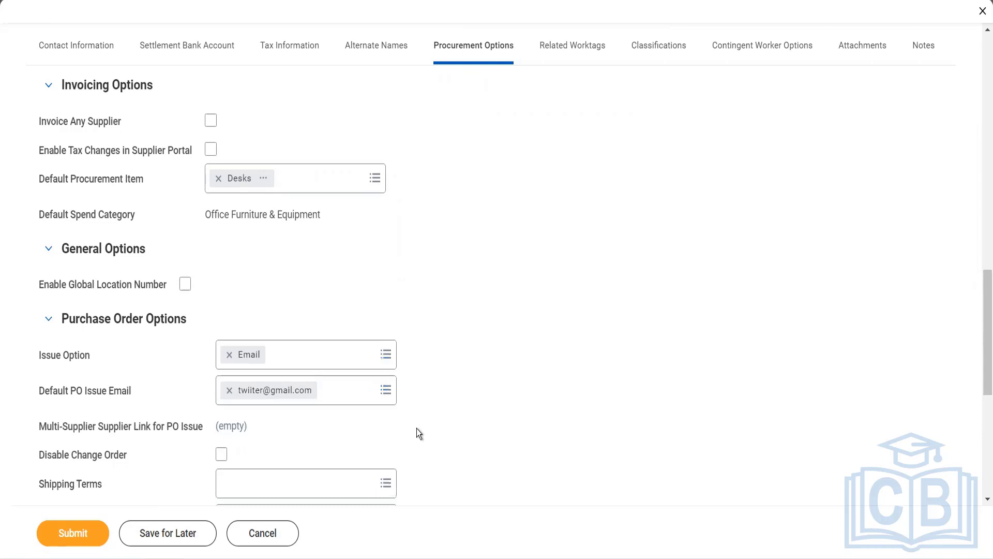
pyautogui.scroll(-1, 417, 429)
pyautogui.scroll(-1, 417, 428)
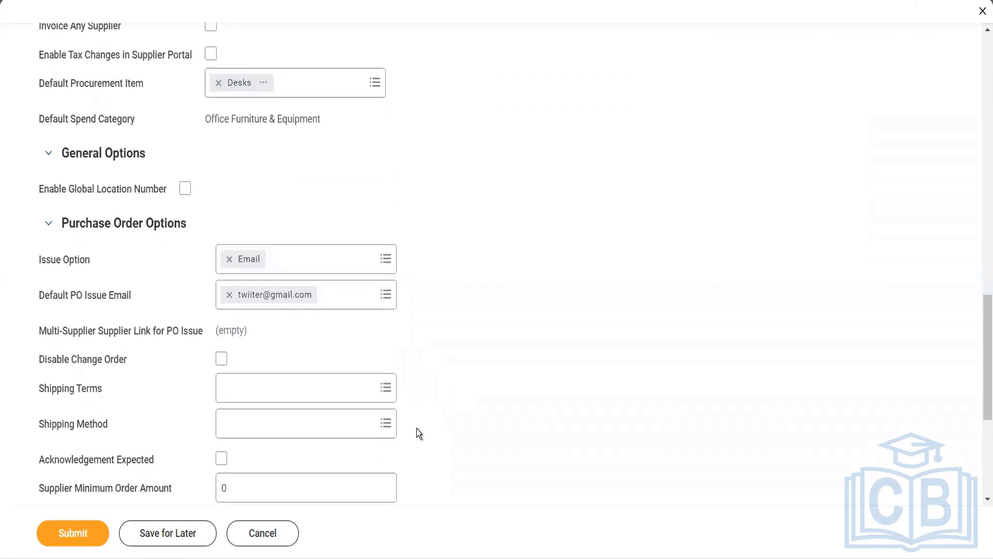
pyautogui.scroll(-1, 419, 433)
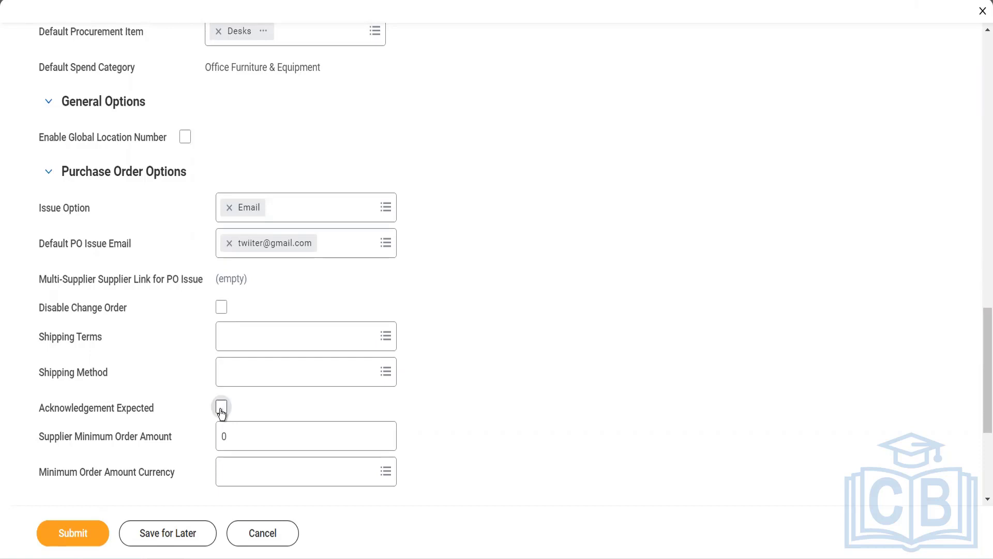
# Require order acknowledgement and set a 1,000.00 USD supplier minimum order amount.
pyautogui.click(222, 409)
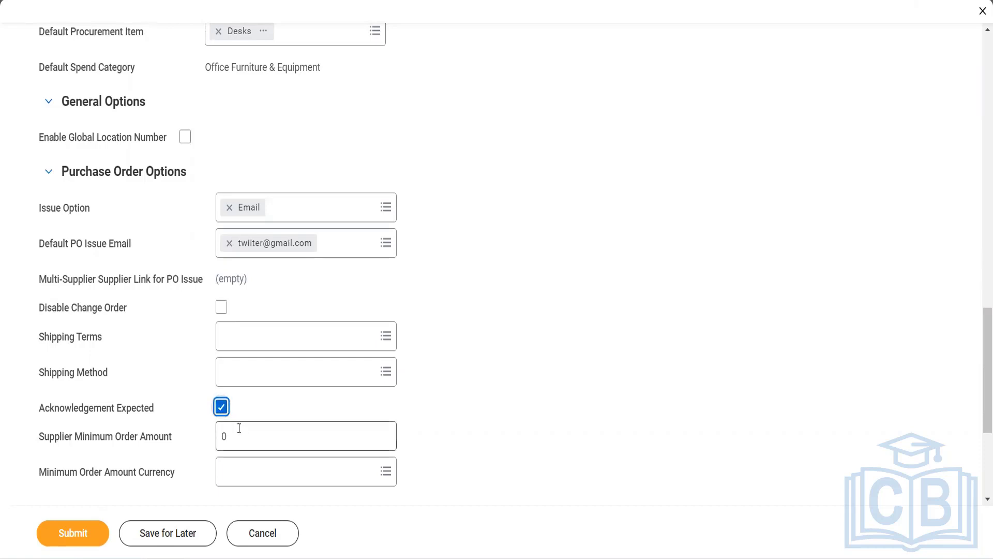
pyautogui.doubleClick(222, 437)
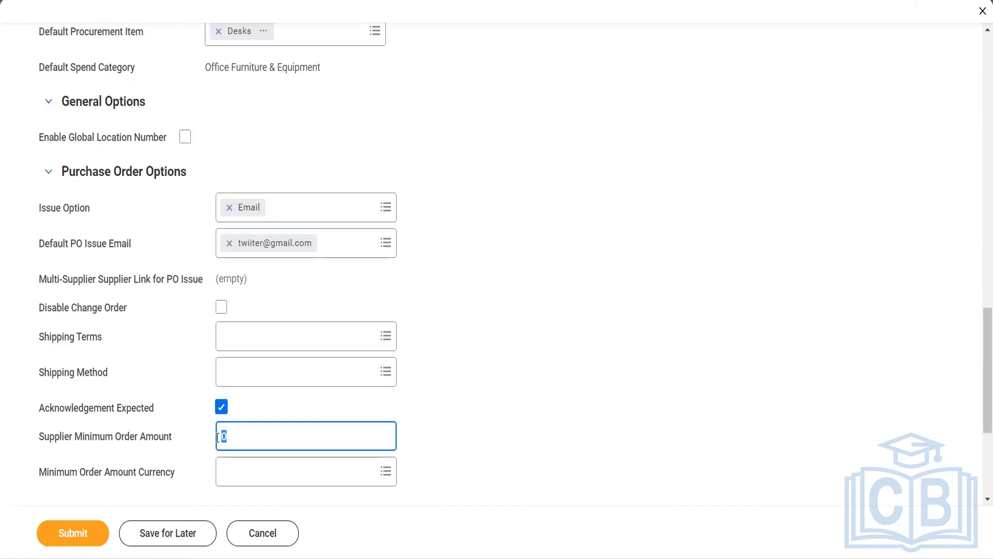
pyautogui.write('1000')
pyautogui.press('Tab')
pyautogui.write('q')
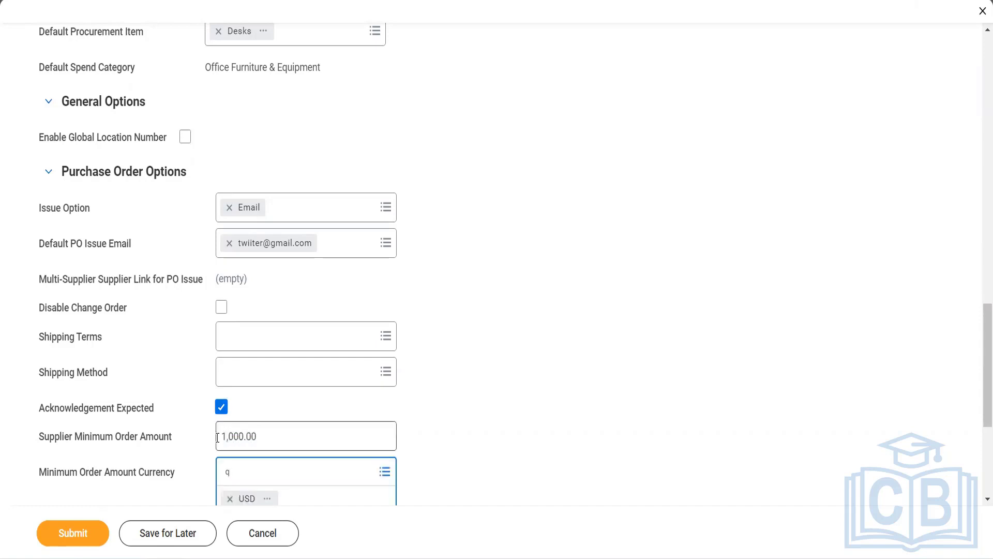
pyautogui.press('BackSpace')
pyautogui.click(476, 469)
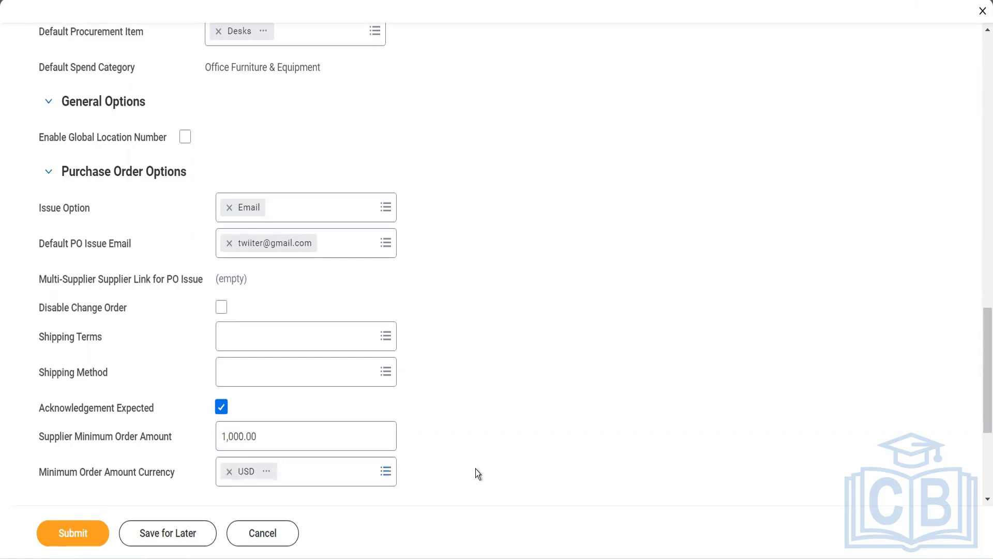
# Enable advance ship notices and start editing the ASN due-in-days value.
pyautogui.scroll(-3, 476, 468)
pyautogui.scroll(-2, 475, 469)
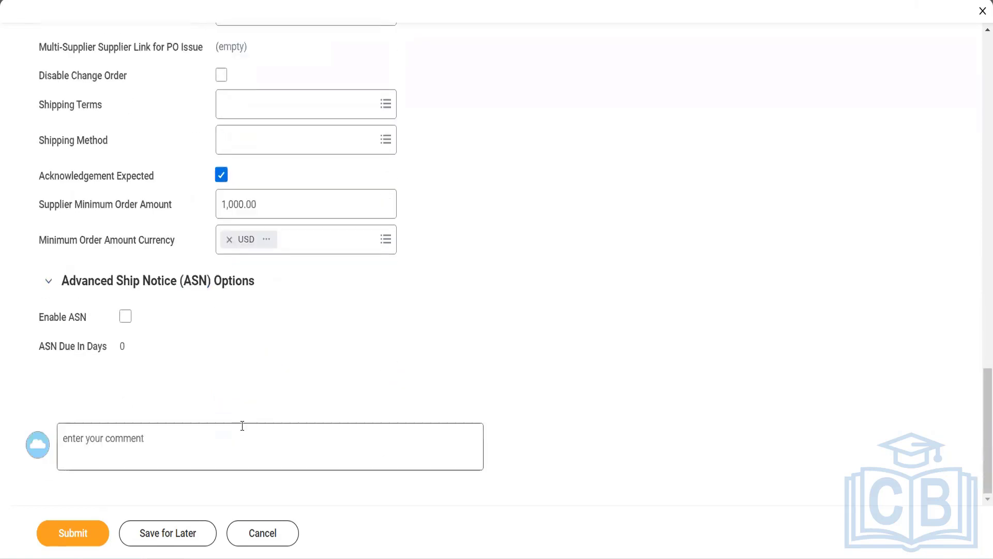
pyautogui.click(126, 322)
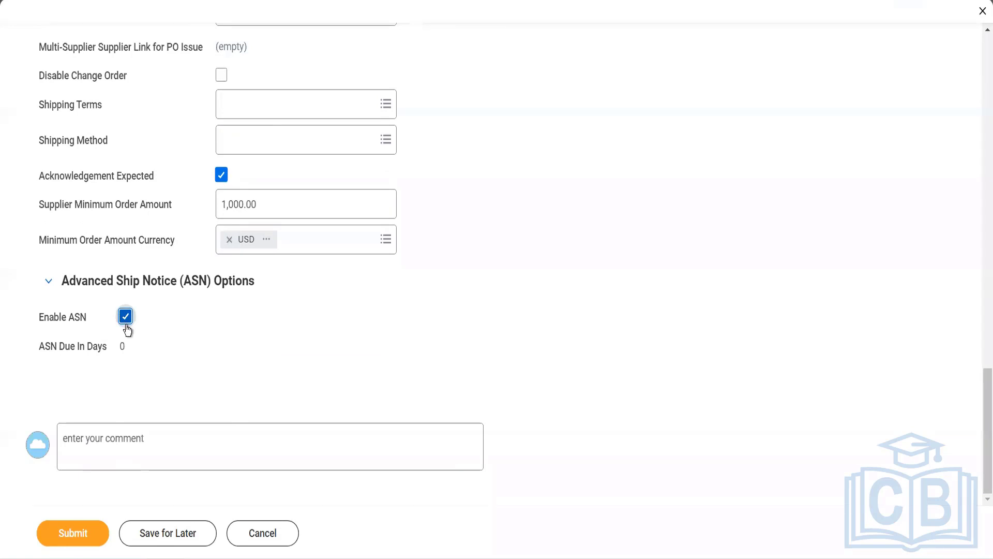
pyautogui.click(135, 346)
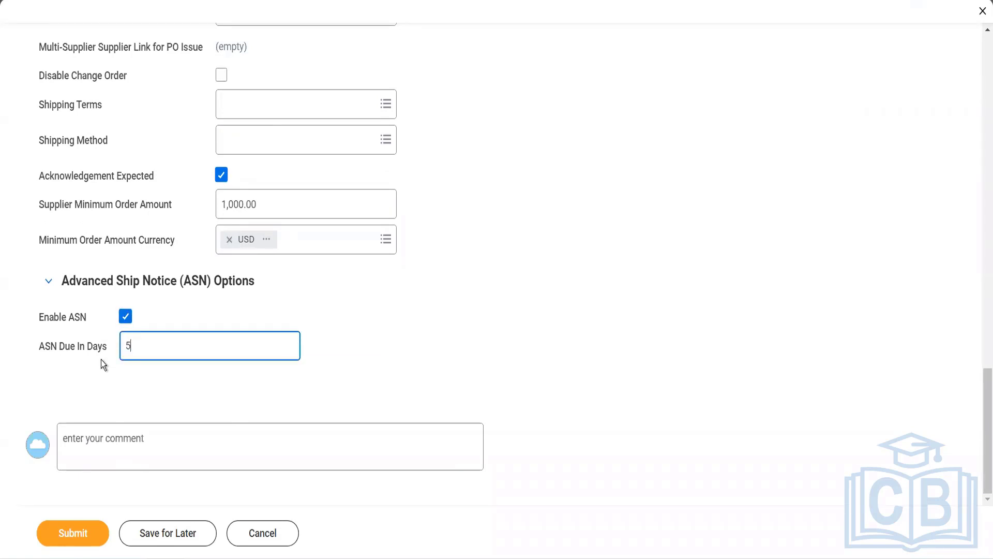
# Set ASN due in days to 5.
pyautogui.write('5')
pyautogui.scroll(5, 269, 336)
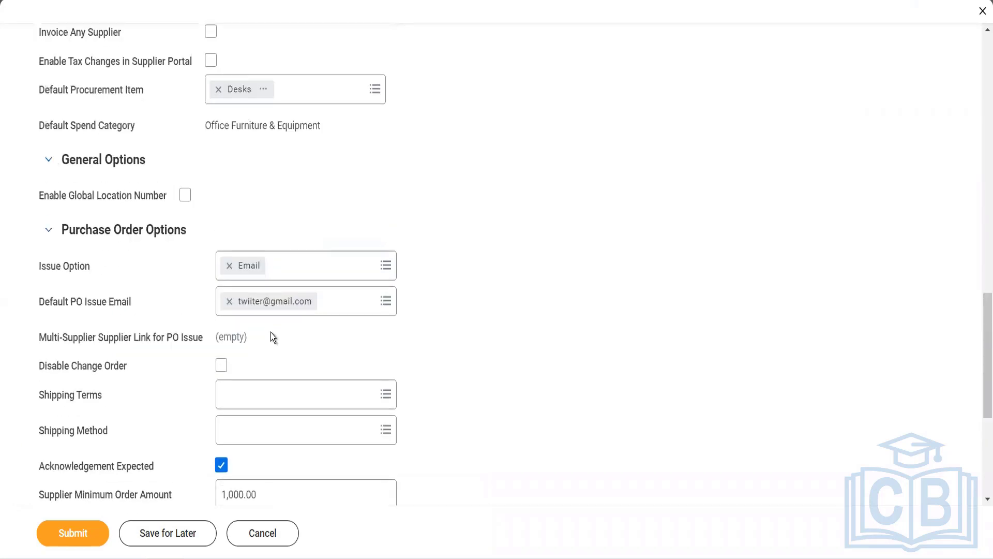
pyautogui.scroll(3, 271, 336)
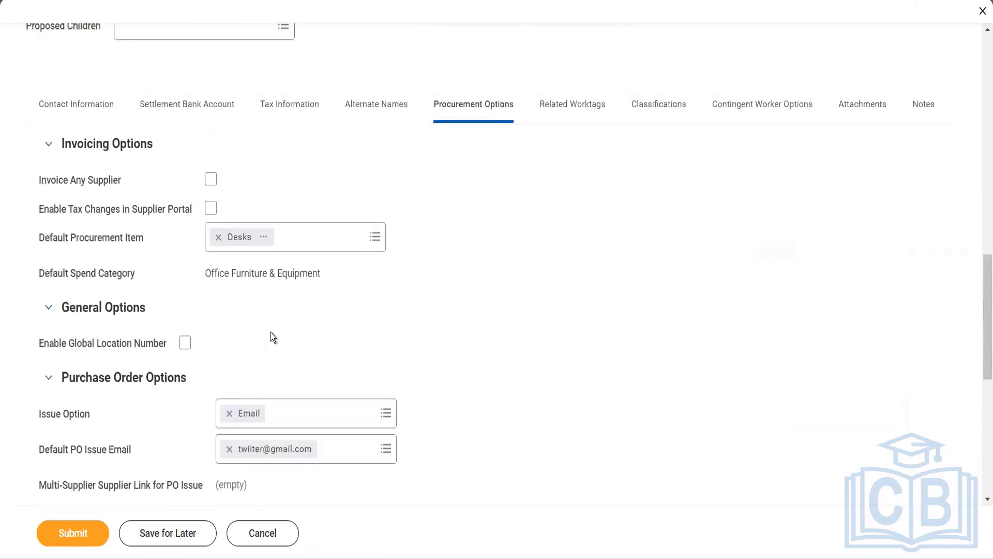
pyautogui.scroll(2, 271, 337)
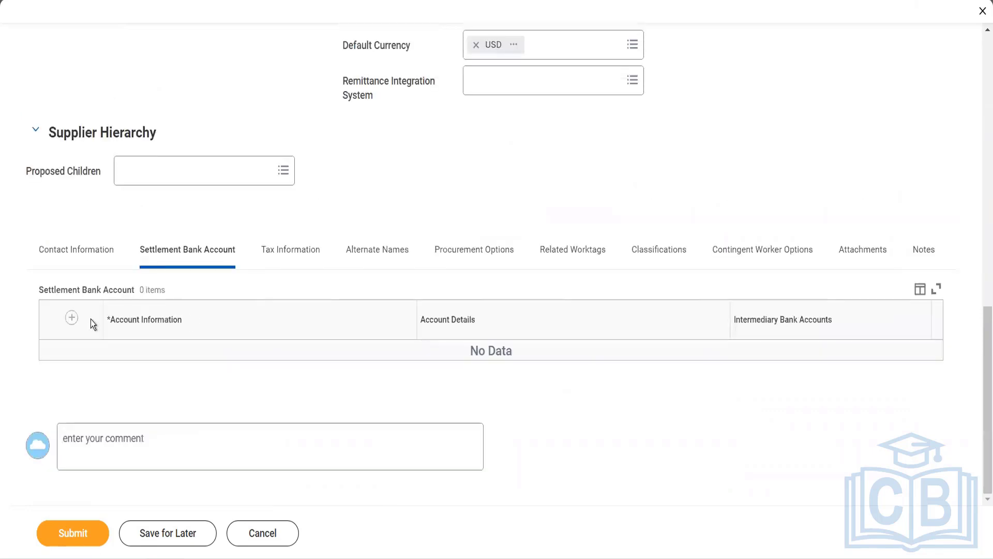
# Add a settlement bank account nicknamed Adani HDFC with account type Checking.
pyautogui.click(72, 318)
pyautogui.click(169, 393)
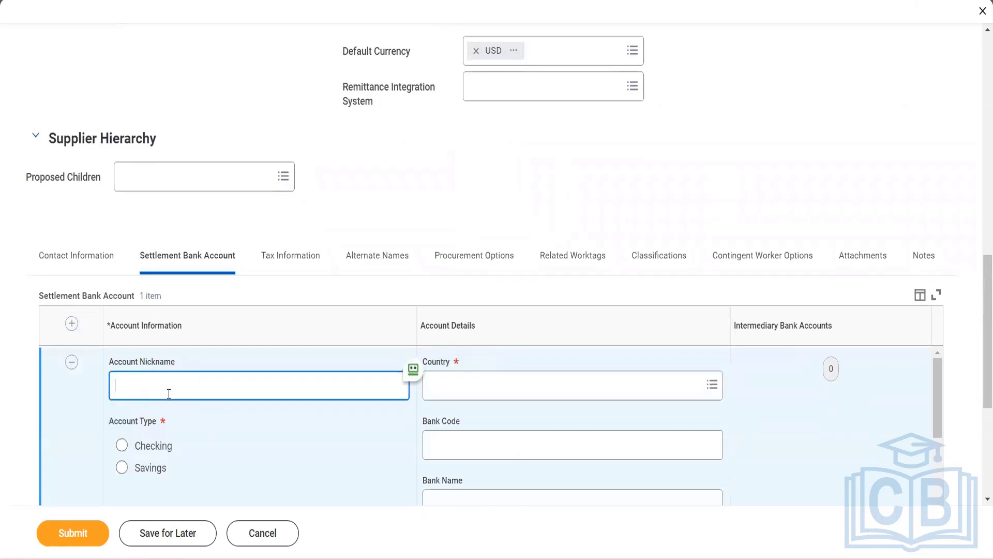
pyautogui.write('Adani HDFC')
pyautogui.click(122, 446)
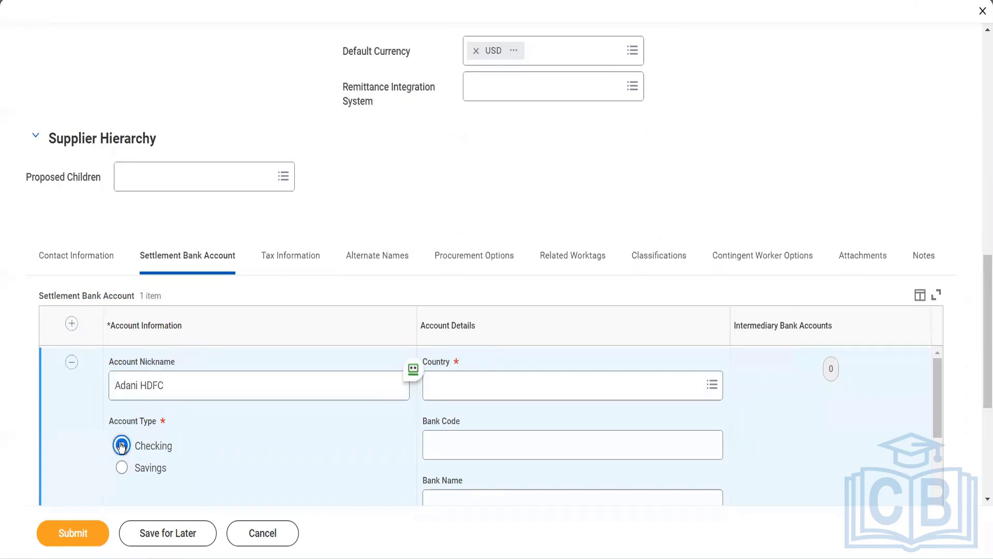
# Dismiss the password manager popup and set the bank account's country to India.
pyautogui.click(429, 384)
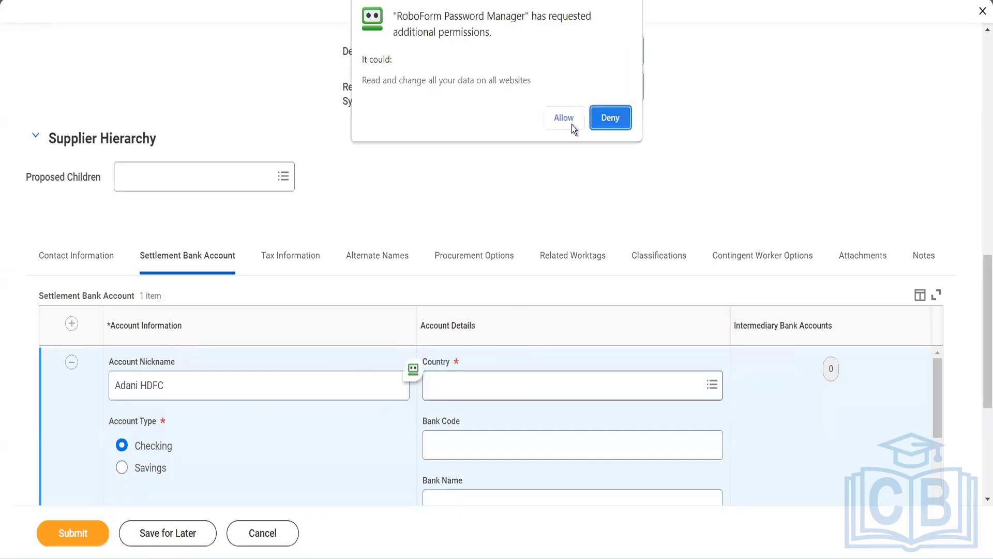
pyautogui.click(615, 123)
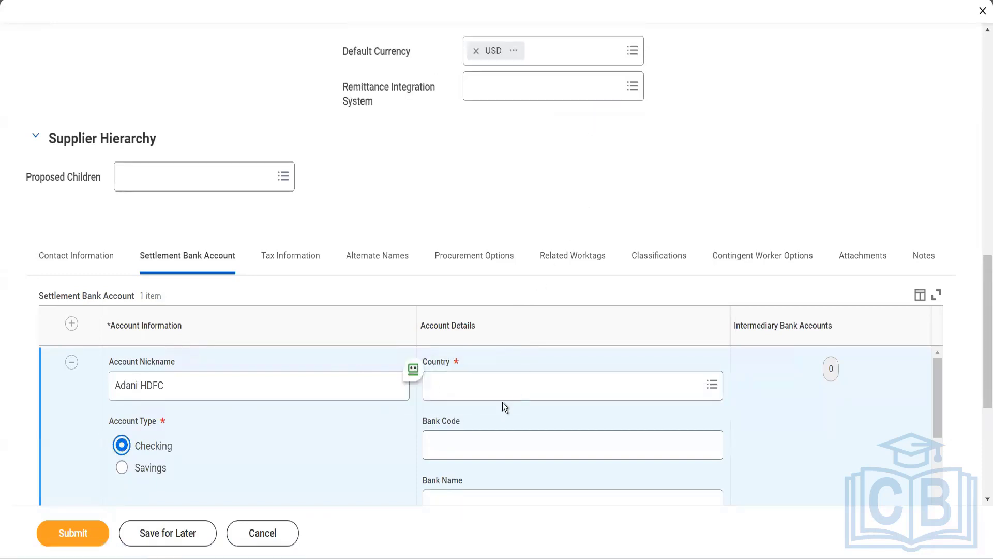
pyautogui.click(495, 386)
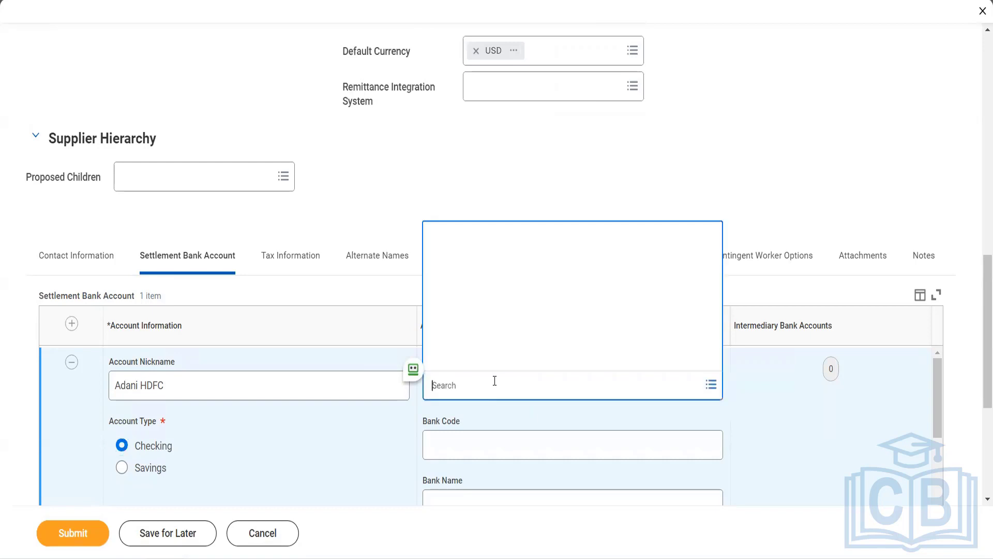
pyautogui.write('india')
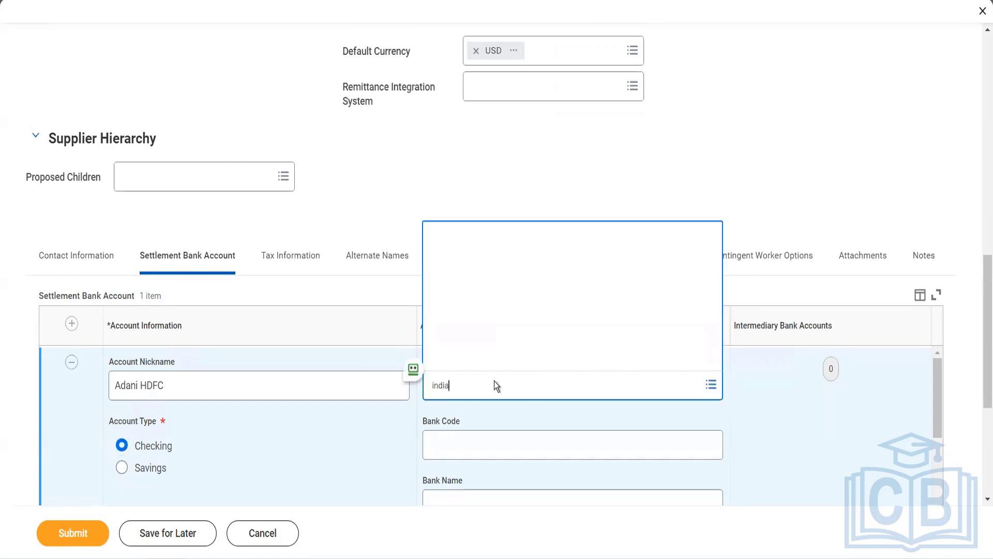
pyautogui.press('Return')
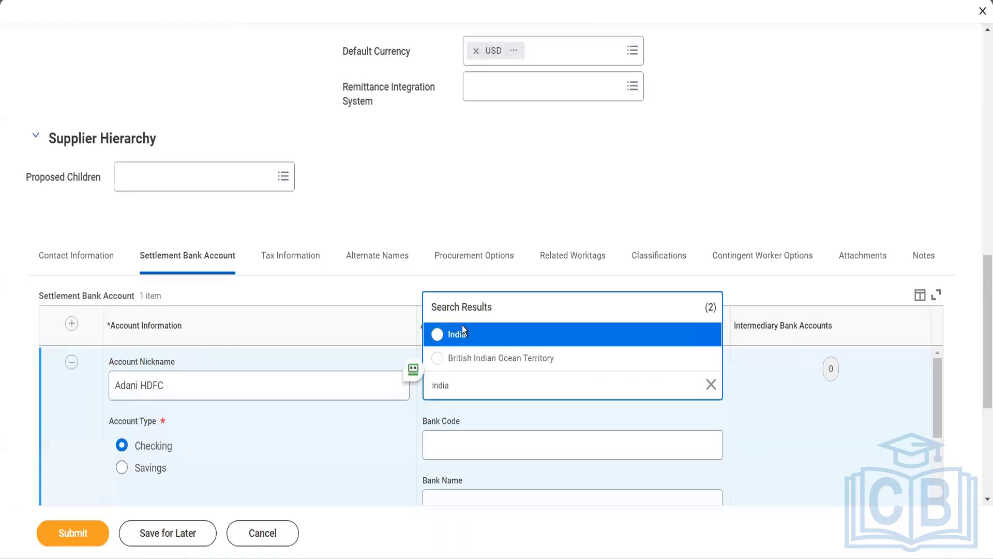
pyautogui.click(457, 335)
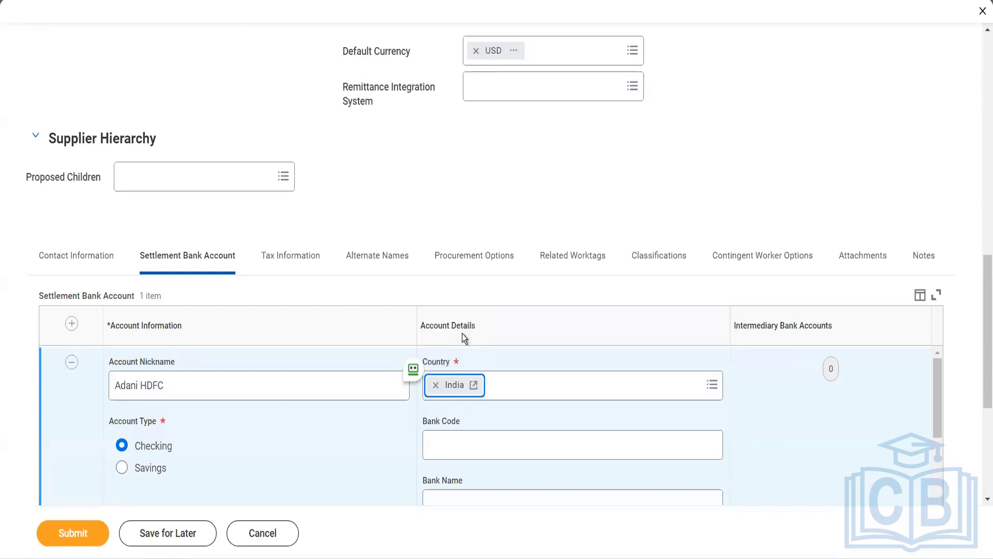
pyautogui.scroll(-2, 461, 333)
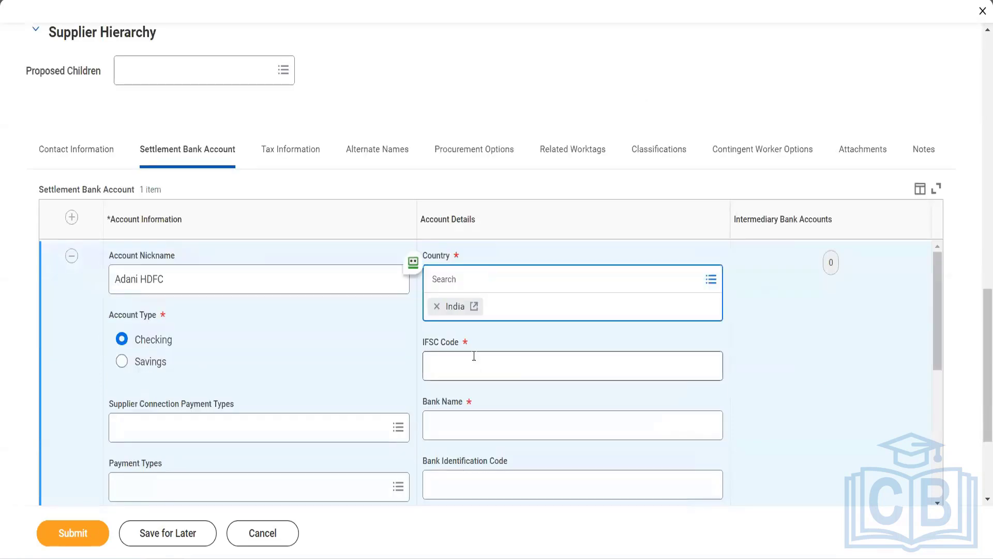
# Enter IFSC code HDFC0000438 and bank name HDFC Ltd for the bank account.
pyautogui.click(473, 356)
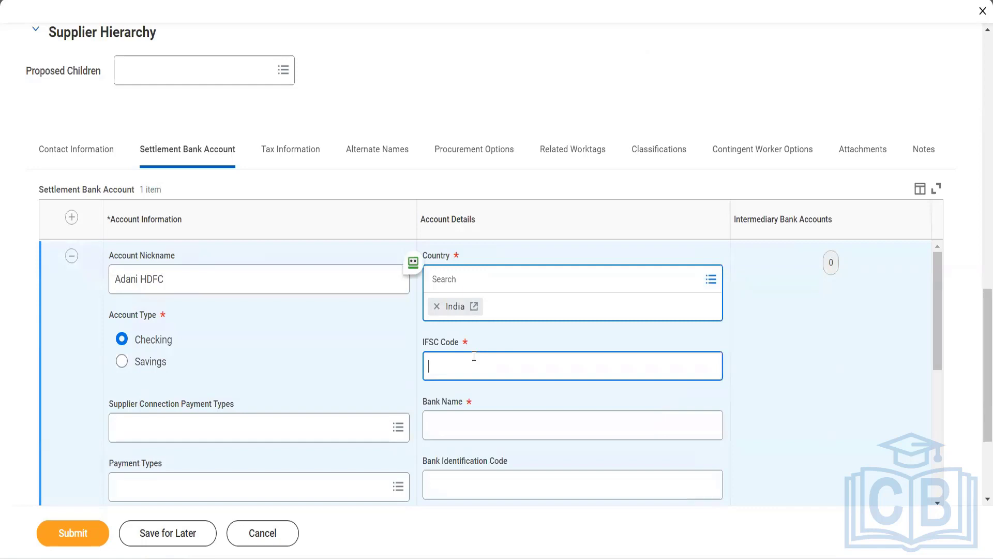
pyautogui.write('HDFC000')
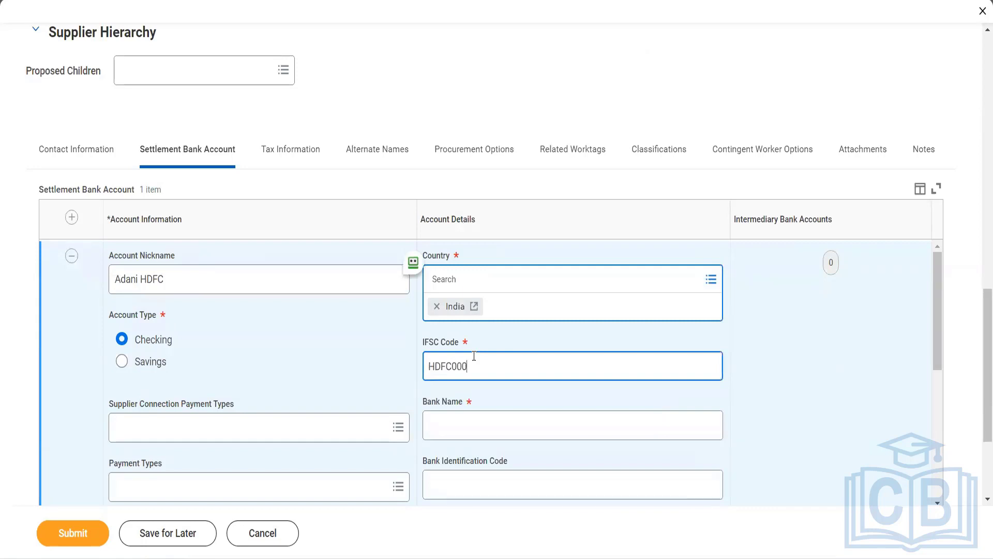
pyautogui.write('00438')
pyautogui.press('Tab')
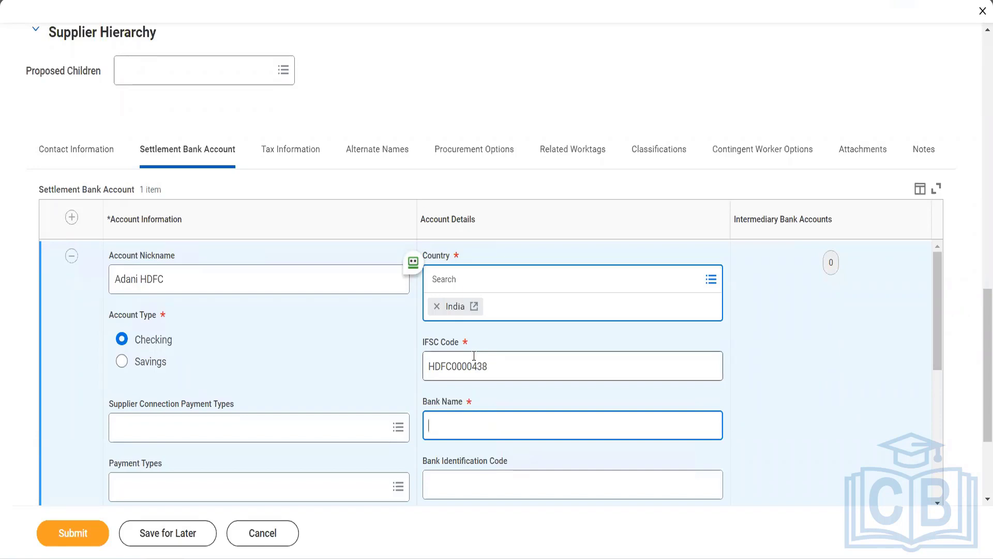
pyautogui.write('HDFC Ltd')
pyautogui.scroll(-1, 474, 355)
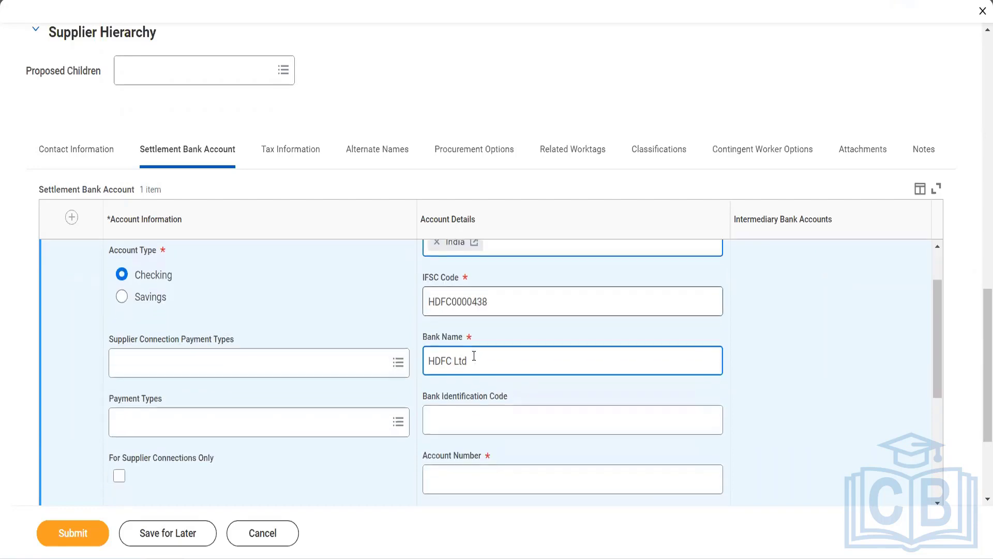
pyautogui.scroll(-2, 474, 356)
pyautogui.click(484, 379)
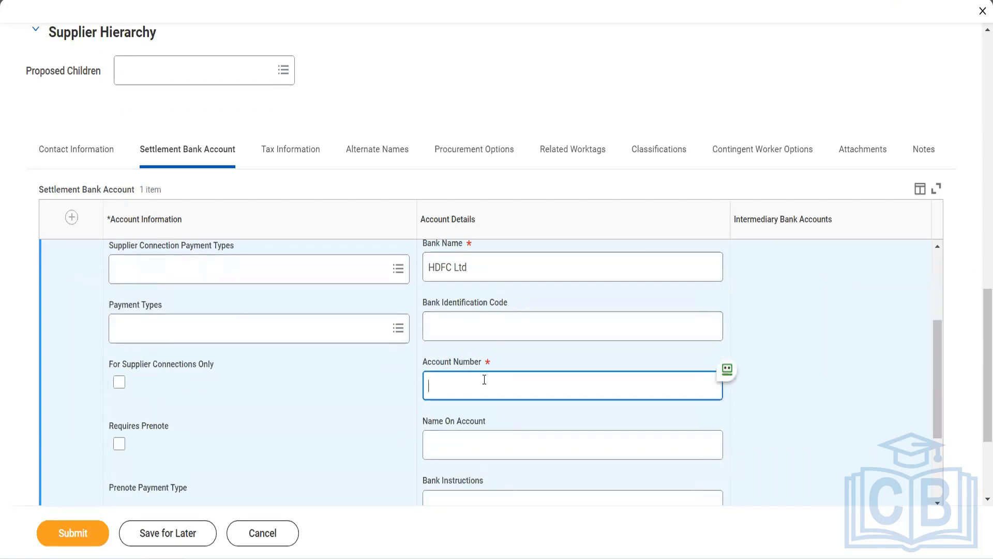
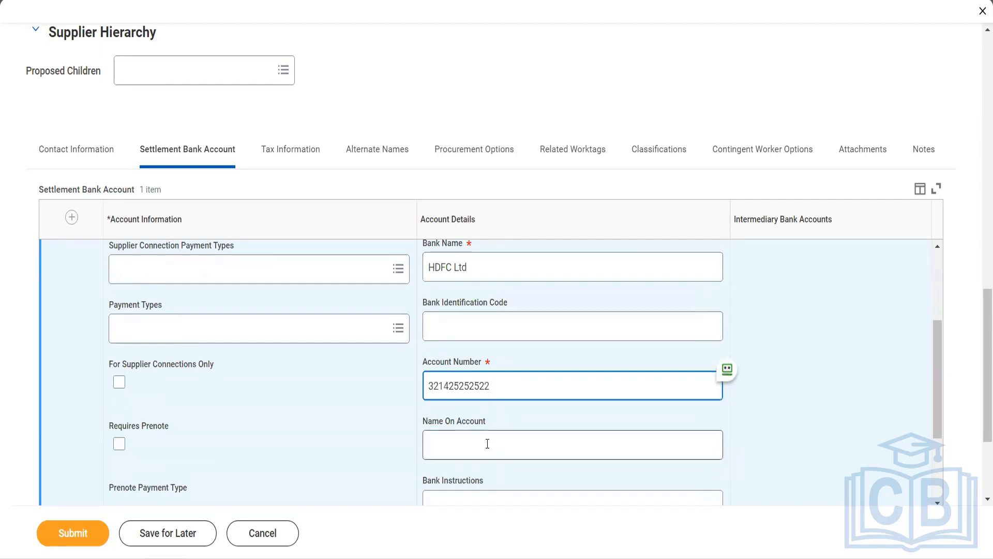
# Enter the bank account number and name on account 'Adani HDFC Checking'.
pyautogui.click(487, 444)
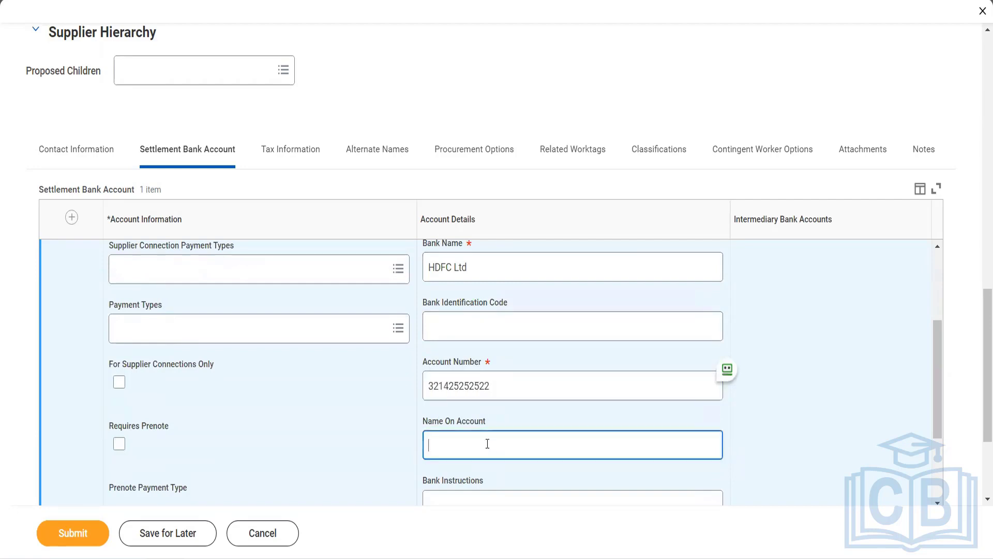
pyautogui.write('Adani HDFC Checking')
pyautogui.scroll(-3, 487, 444)
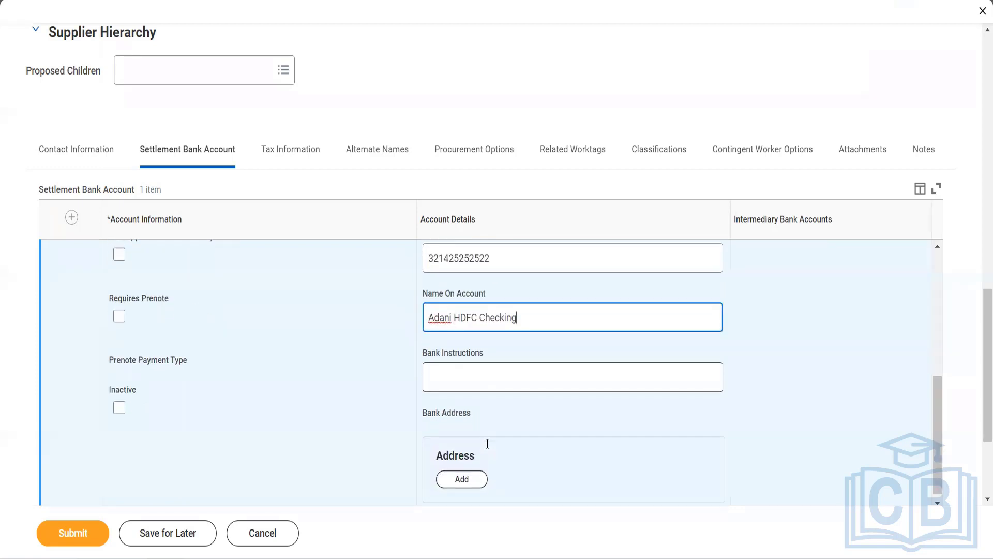
# Require a prenote for the account with EFT as the prenote payment type.
pyautogui.click(119, 317)
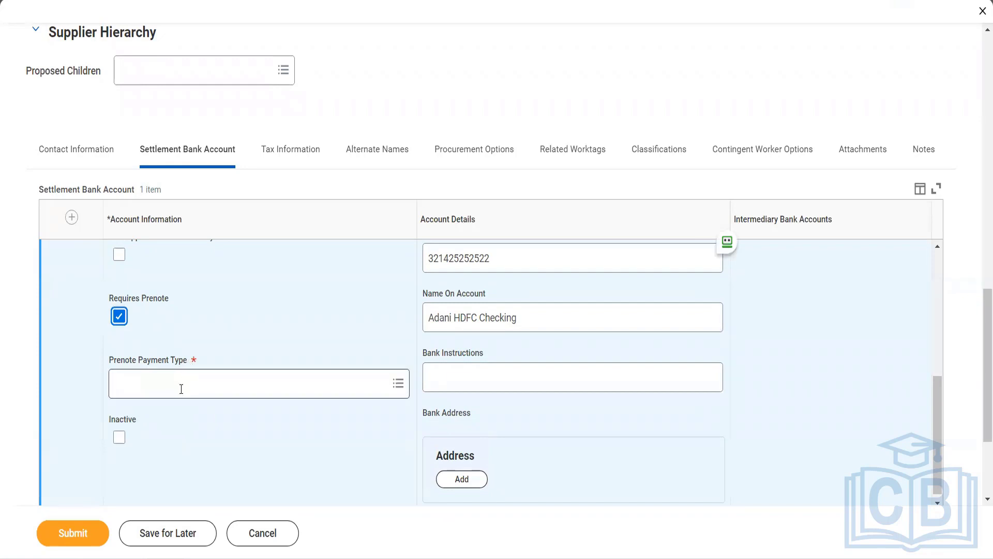
pyautogui.click(182, 389)
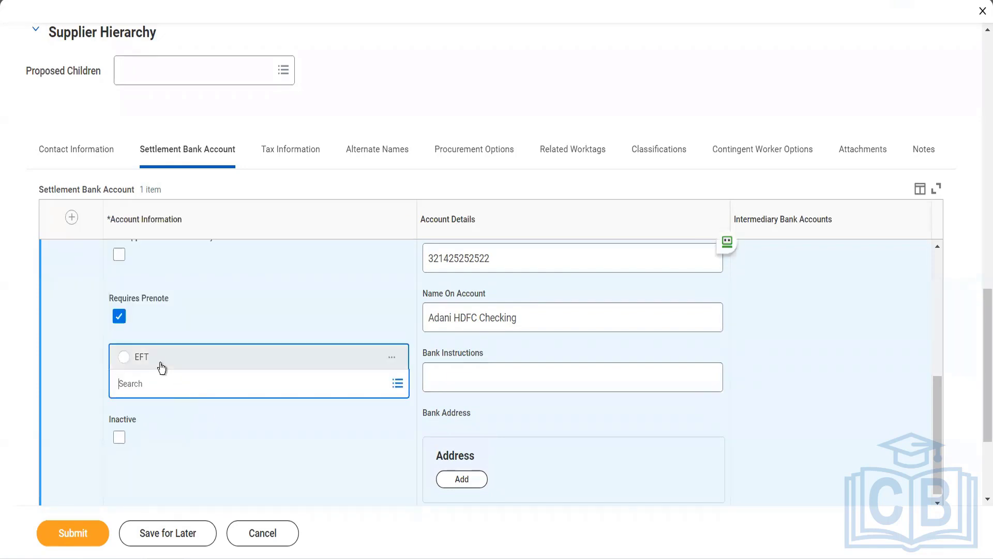
pyautogui.click(162, 368)
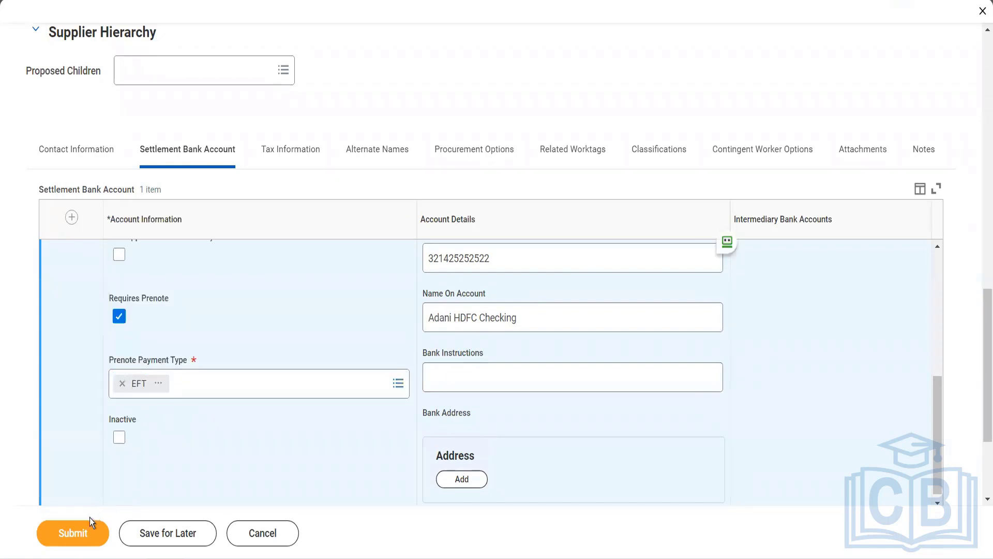
pyautogui.scroll(5, 207, 352)
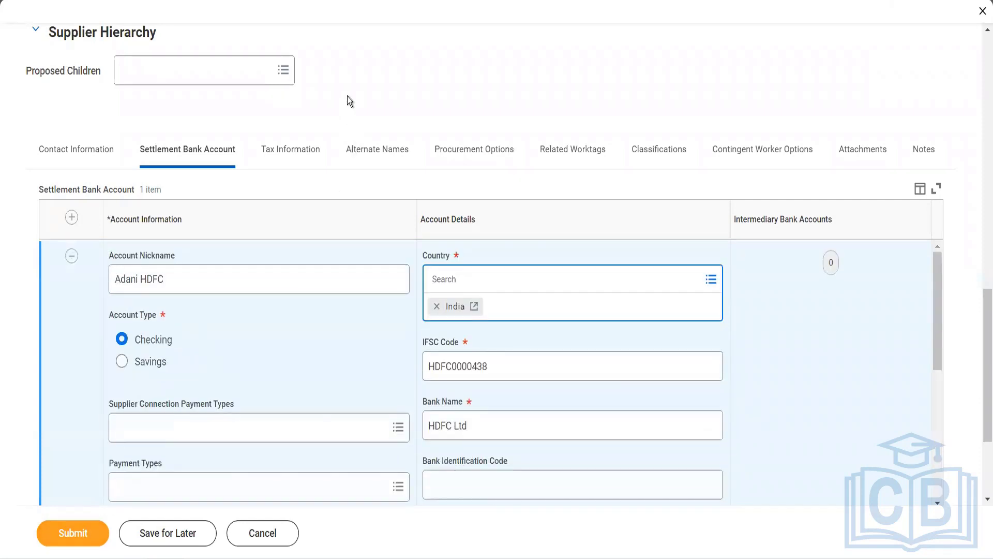
pyautogui.scroll(2, 179, 173)
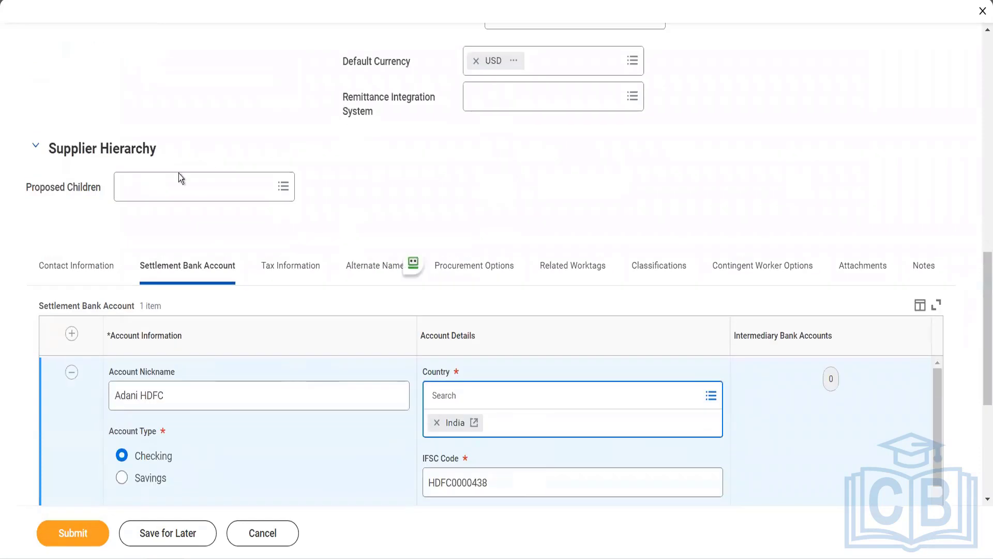
# Select Remittance as the remittance integration system, submit the supplier, and view submission details.
pyautogui.click(487, 98)
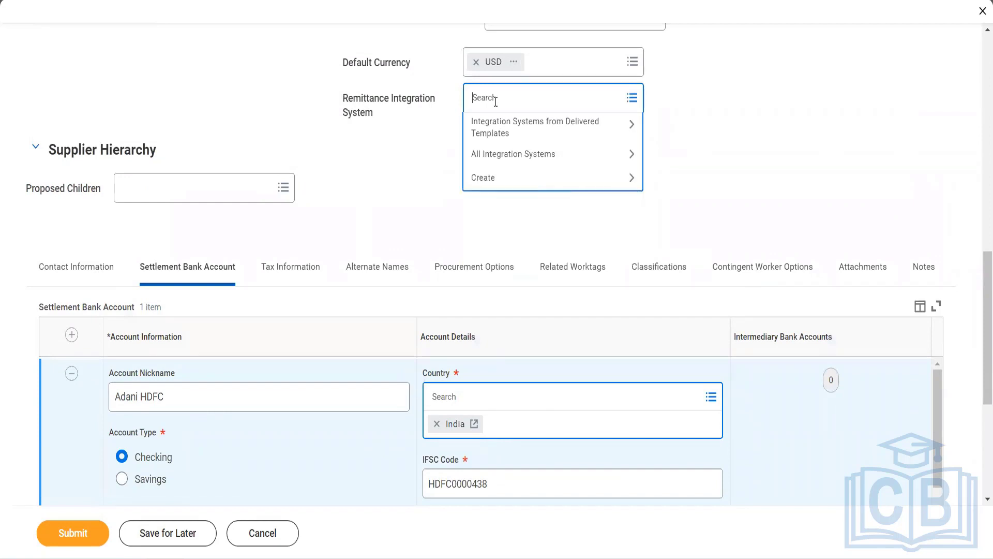
pyautogui.write('remittancdd')
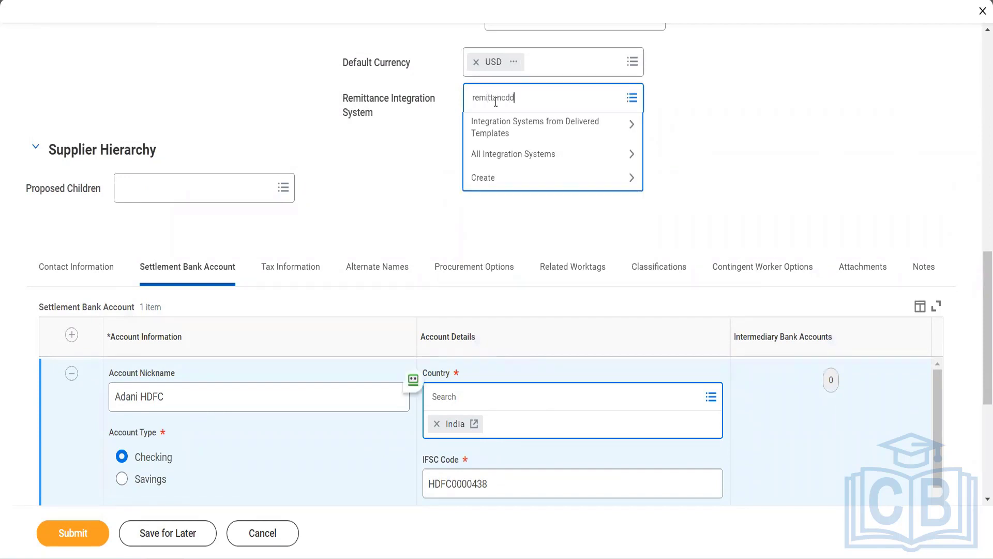
pyautogui.press('BackSpace')
pyautogui.press('BackSpace')
pyautogui.write('e')
pyautogui.press('Return')
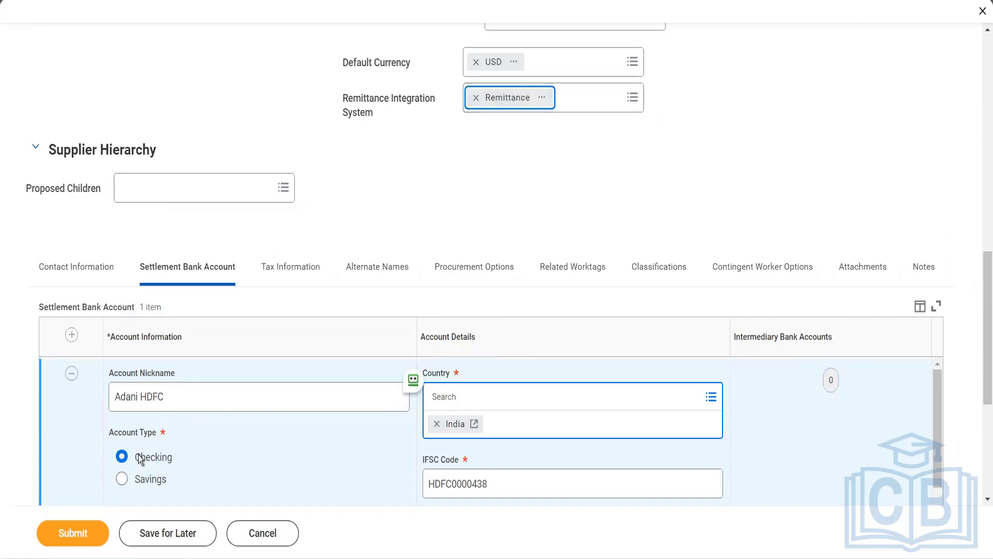
pyautogui.click(85, 528)
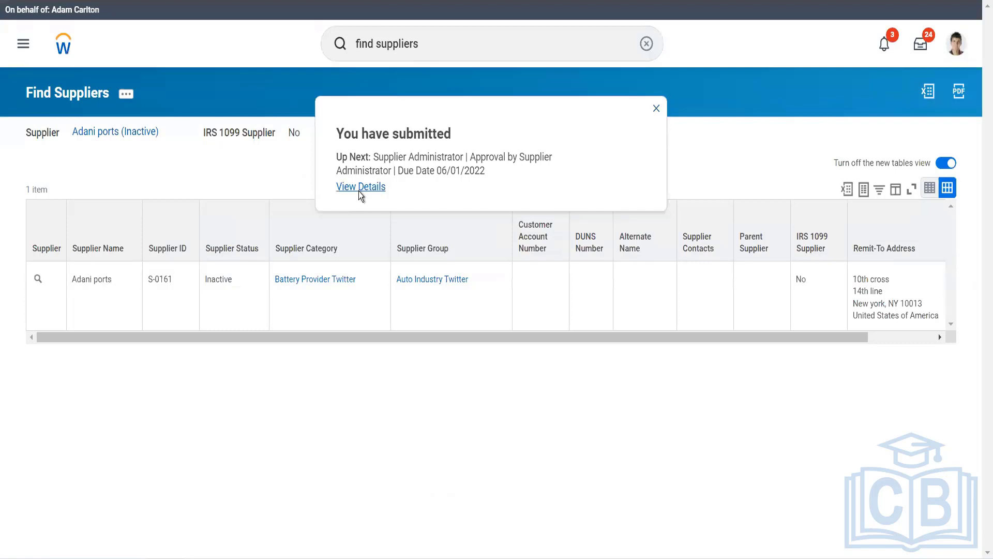
pyautogui.click(361, 187)
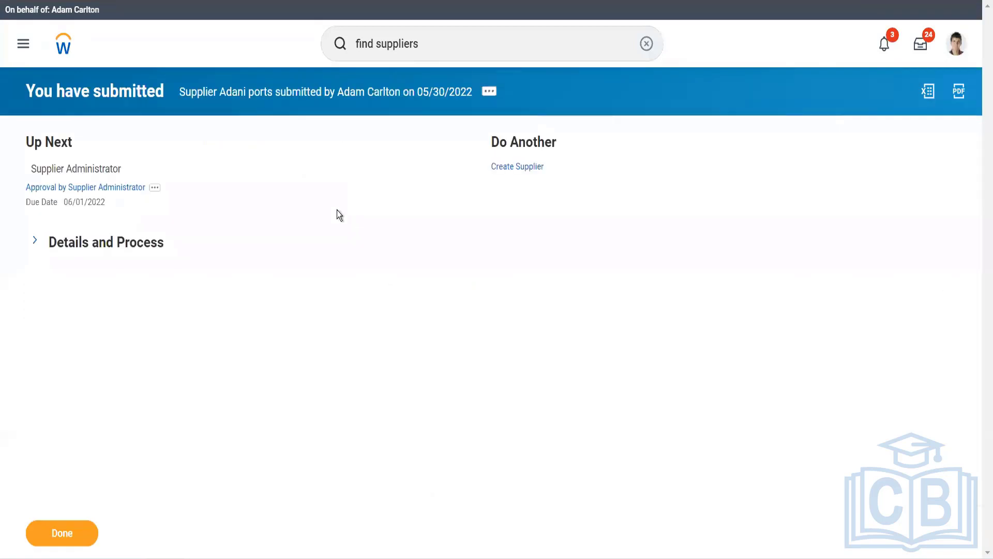
# Open the Process history and the related actions for the supplier administrator awaiting approval.
pyautogui.click(138, 251)
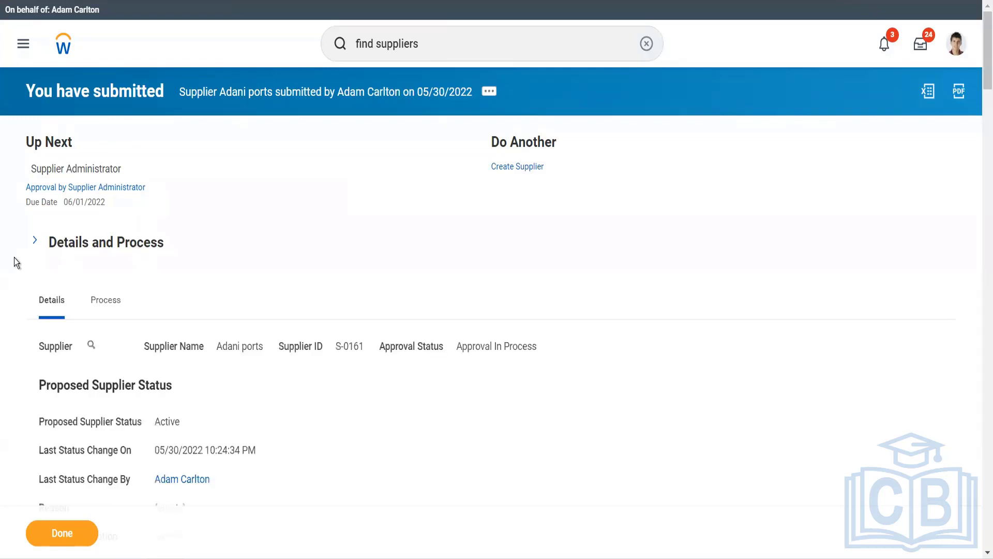
pyautogui.click(109, 301)
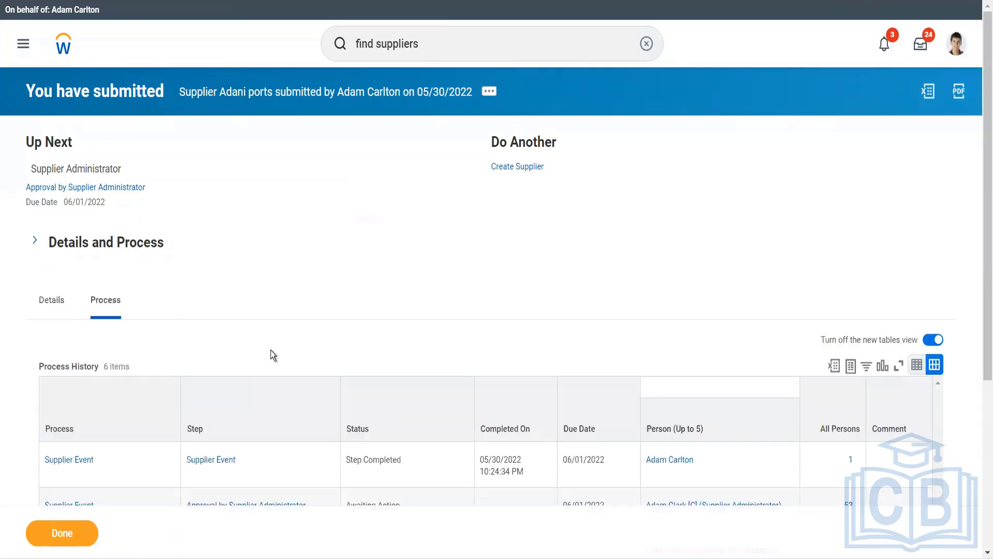
pyautogui.scroll(-4, 273, 355)
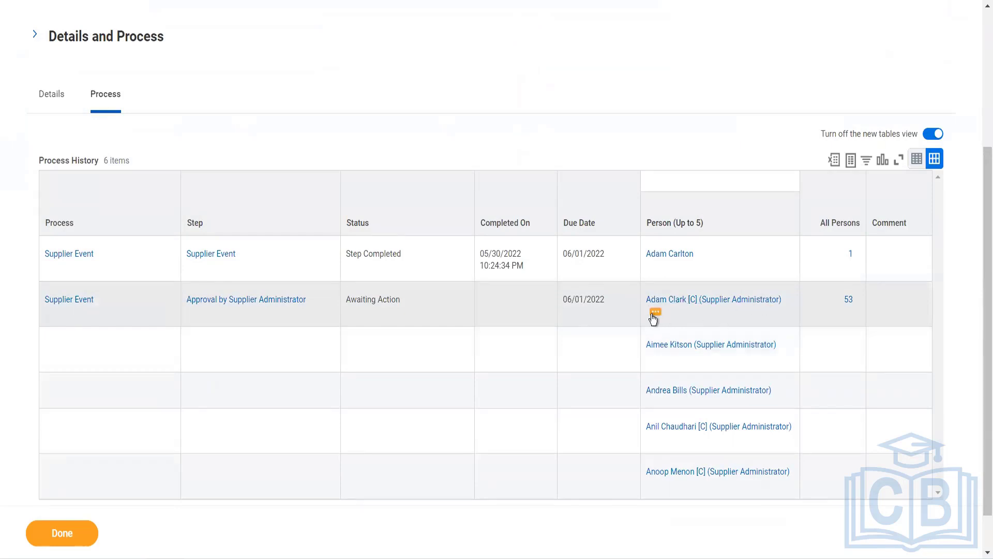
pyautogui.click(654, 313)
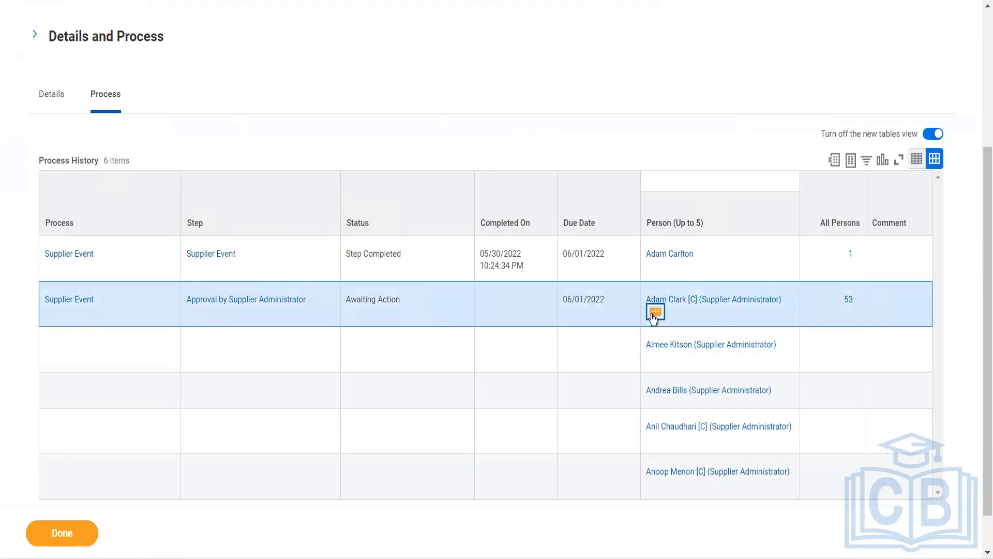
pyautogui.click(654, 312)
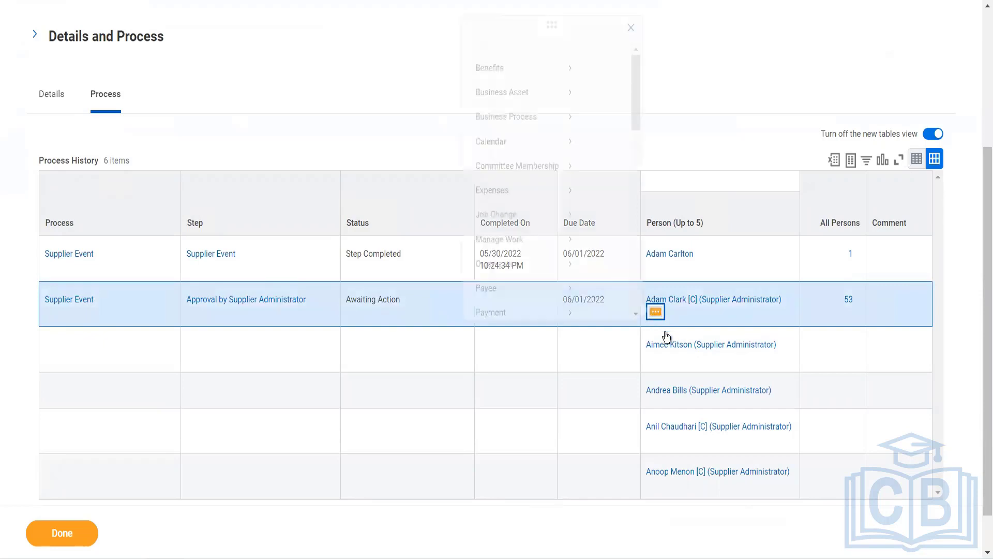
pyautogui.moveTo(245, 251)
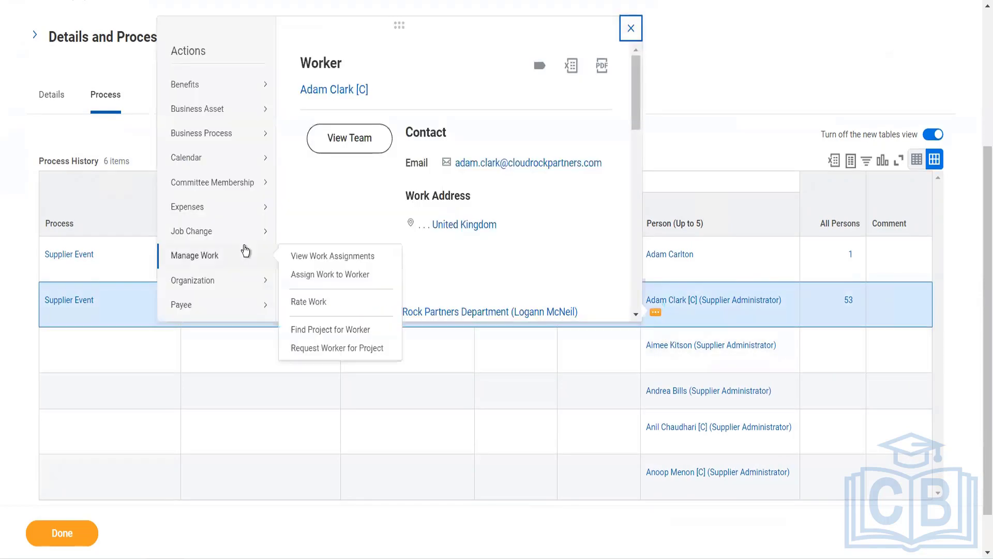
pyautogui.scroll(-3, 246, 251)
pyautogui.moveTo(246, 232)
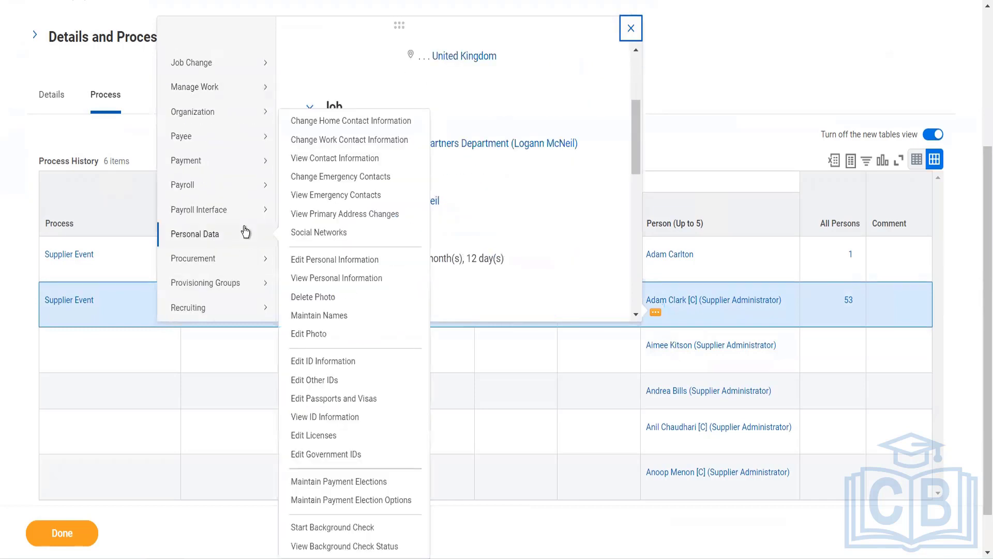
pyautogui.scroll(-6, 243, 233)
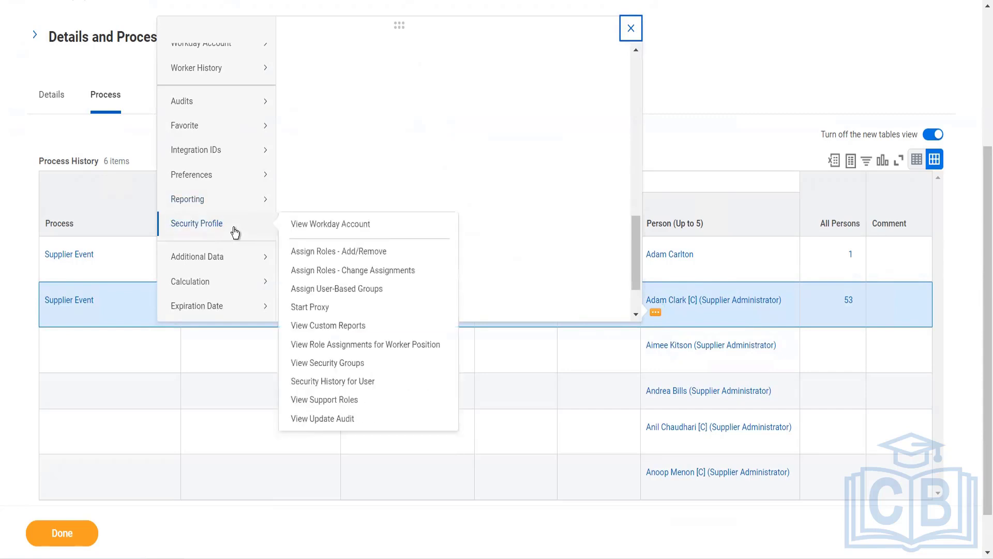
# Start a proxy session acting as the supplier administrator awaiting approval.
pyautogui.click(312, 309)
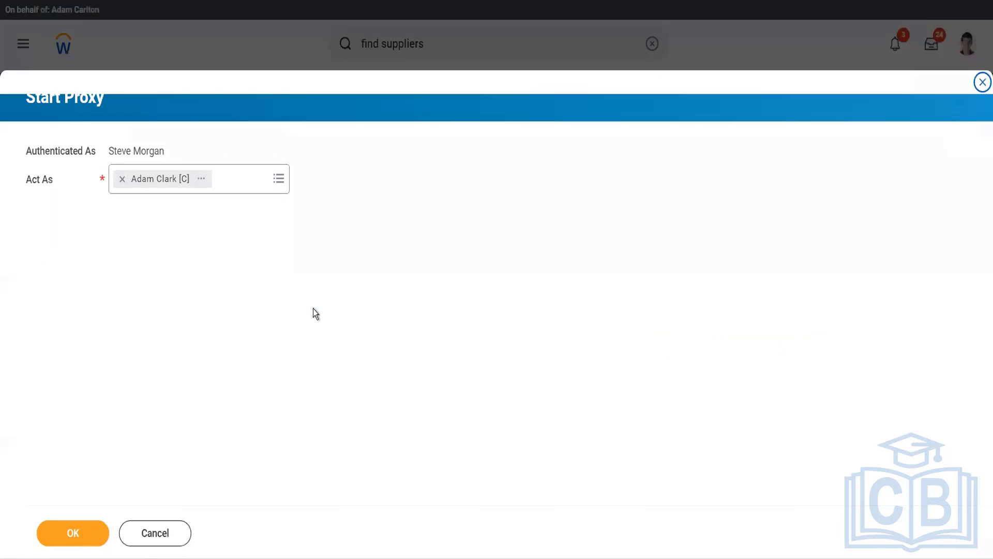
pyautogui.click(80, 545)
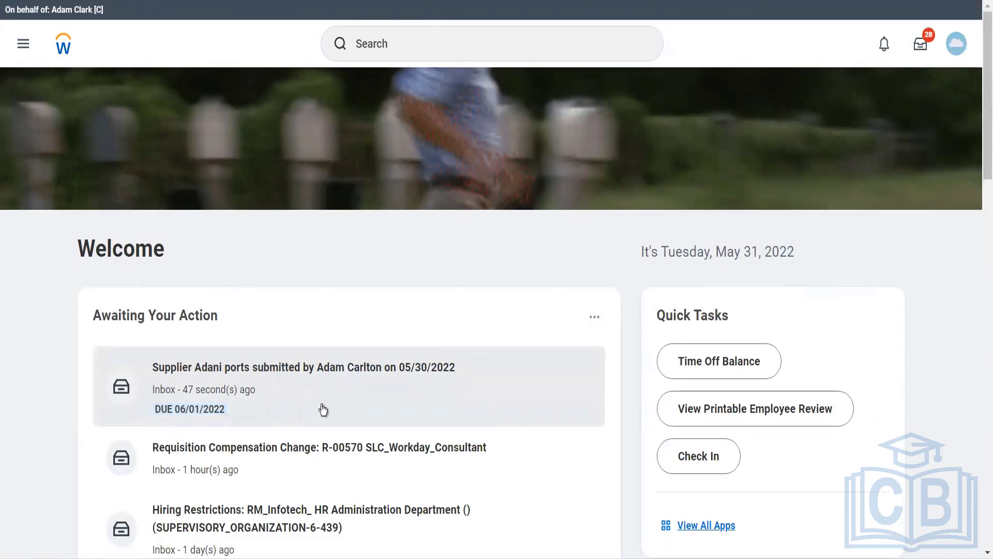
# Open the Adani ports supplier approval task from the inbox, then begin a task search.
pyautogui.click(323, 409)
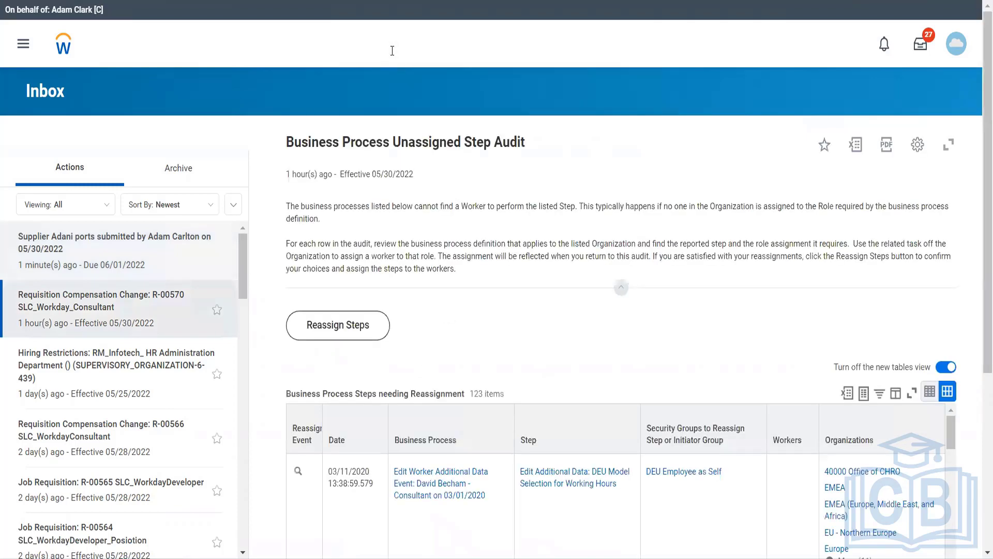
pyautogui.click(392, 50)
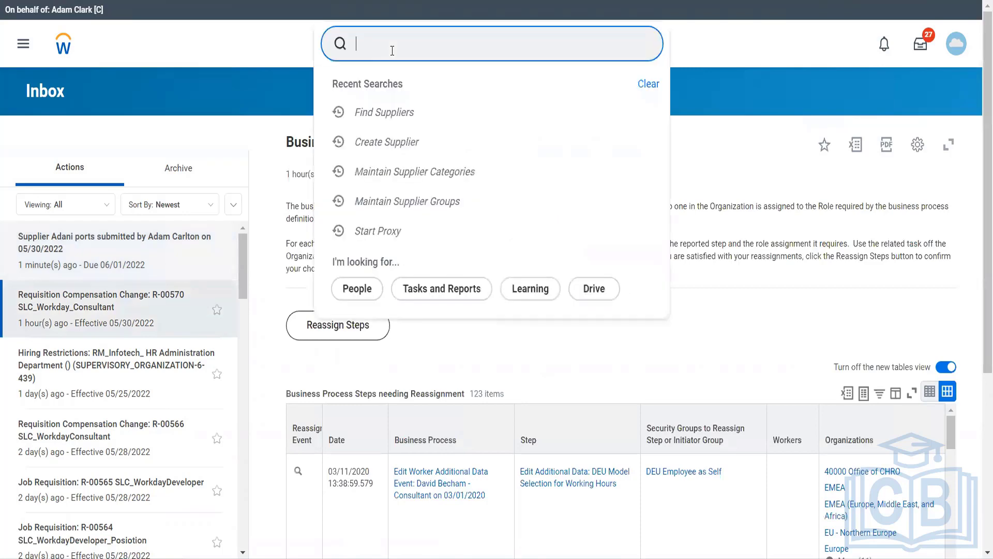
pyautogui.write('start proxy')
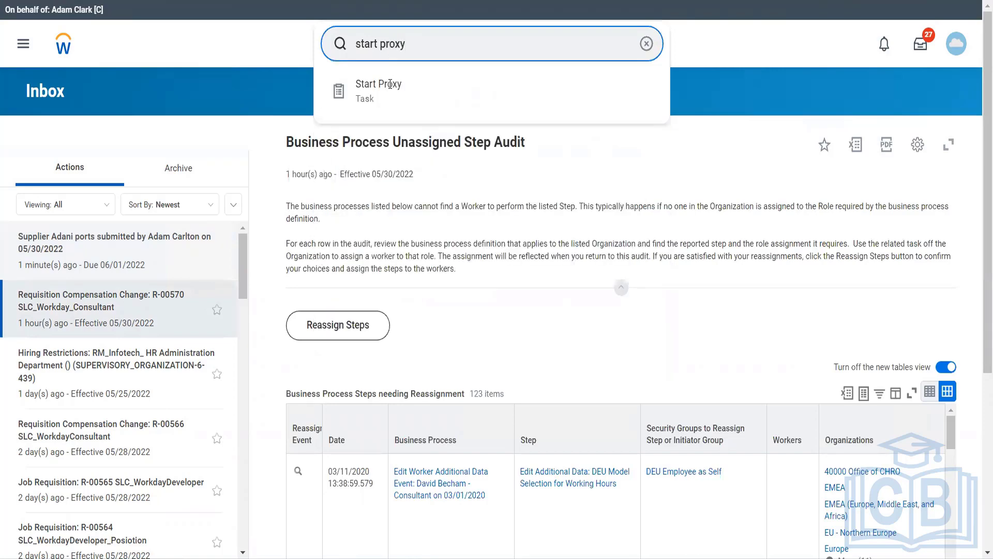
pyautogui.click(389, 91)
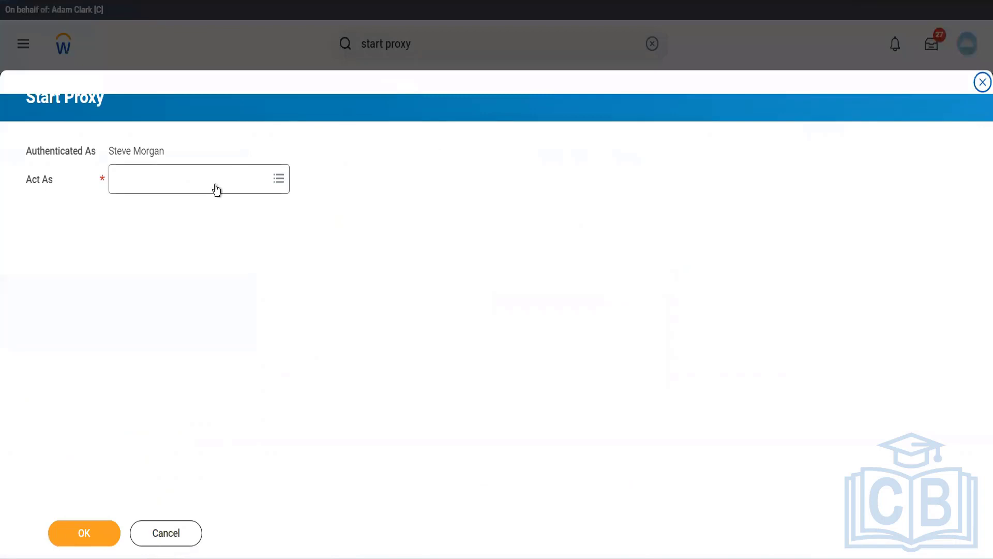
pyautogui.click(216, 189)
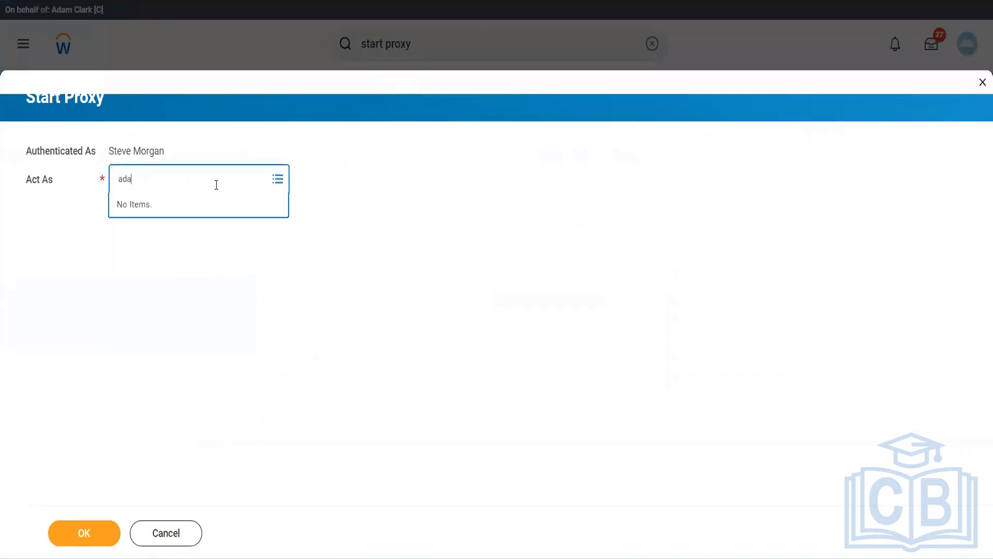
pyautogui.press('Return')
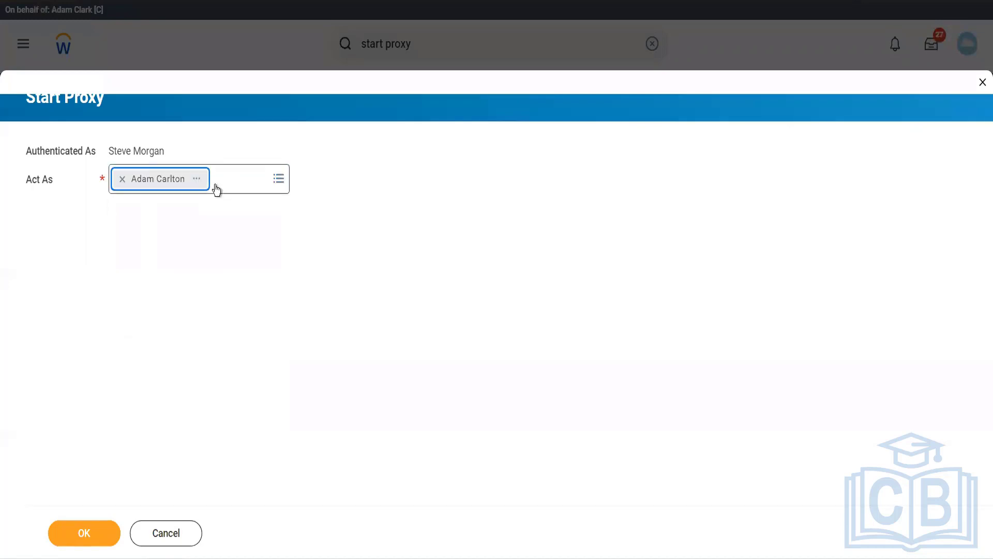
pyautogui.click(75, 520)
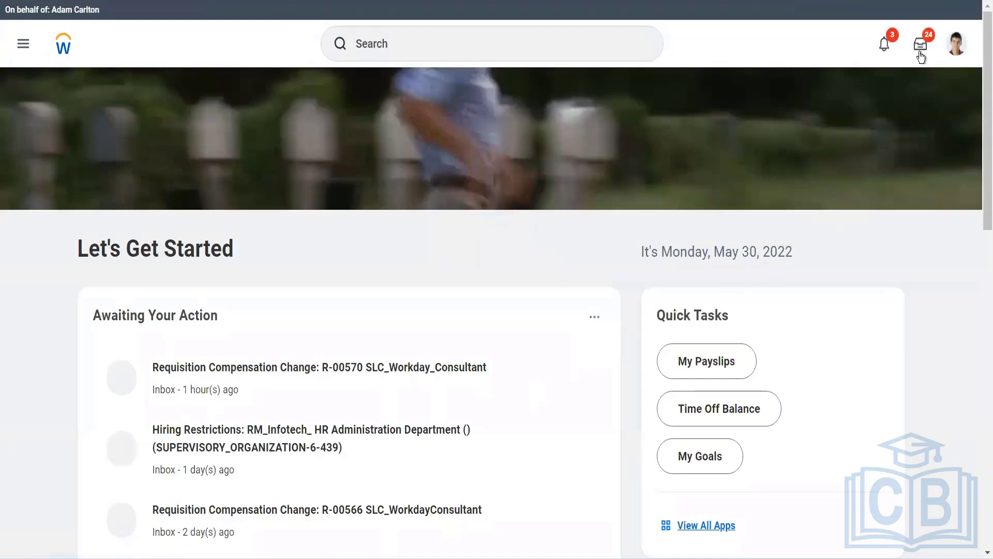
# Search globally for 'adani ports', which returns no results.
pyautogui.click(532, 36)
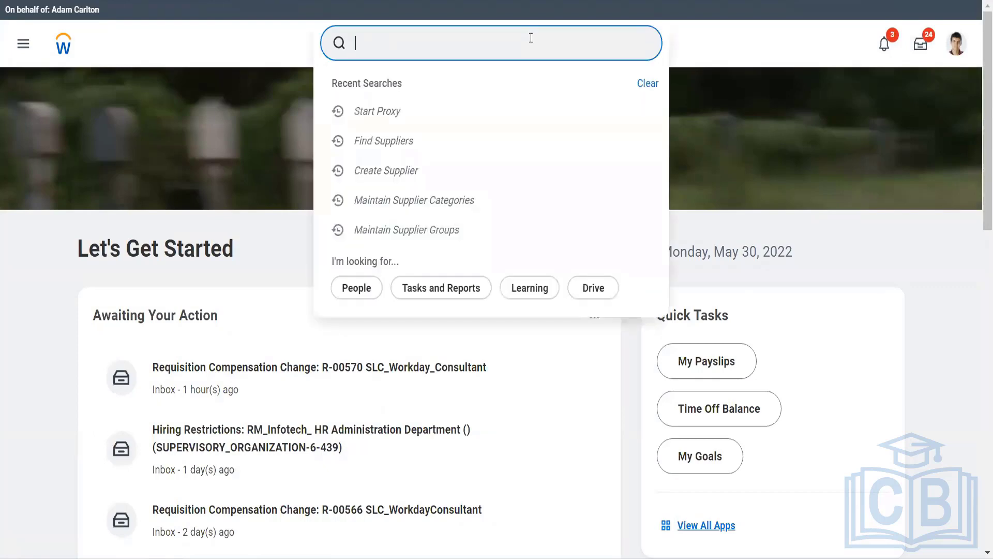
pyautogui.write('adani ports')
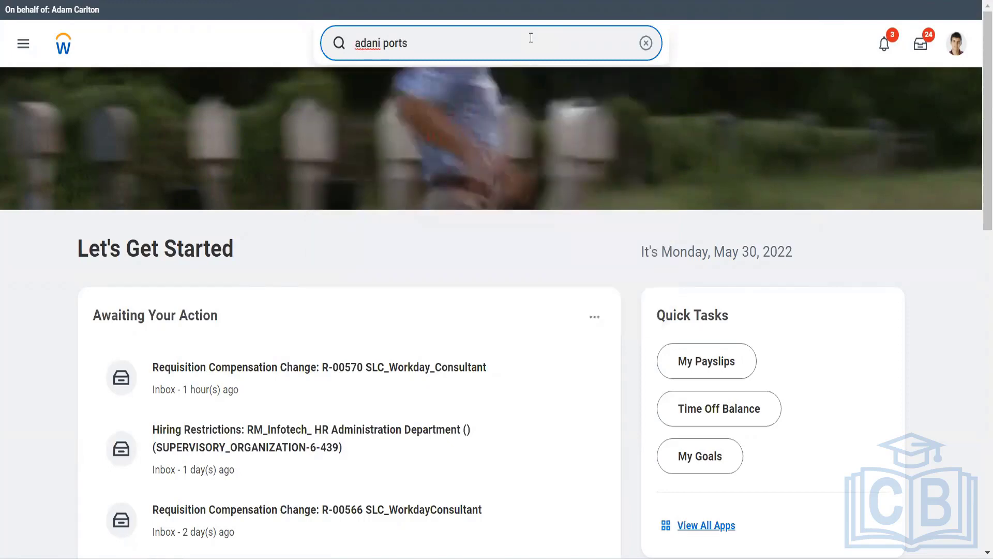
pyautogui.click(395, 197)
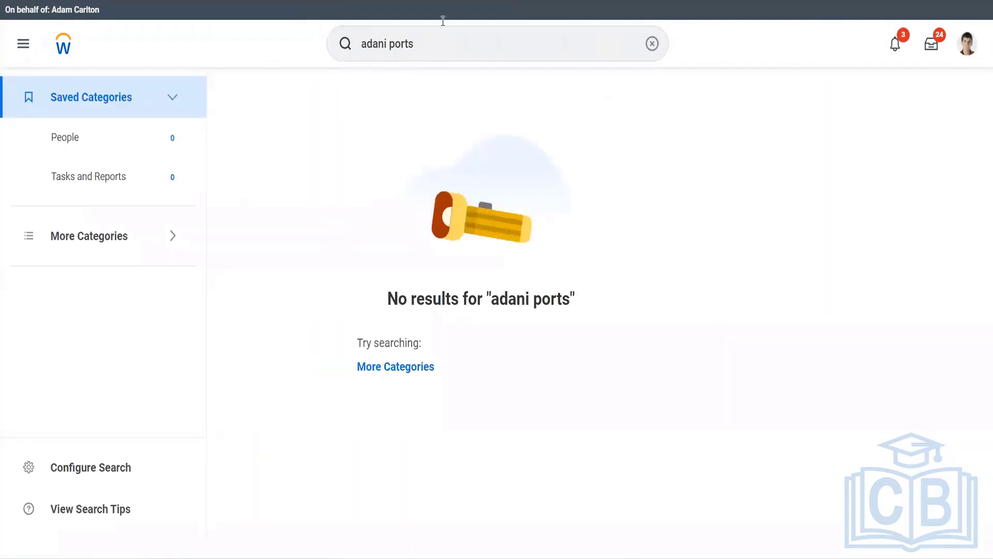
# Replace the query with 'find suppliers' and open the Find Suppliers report.
pyautogui.click(427, 40)
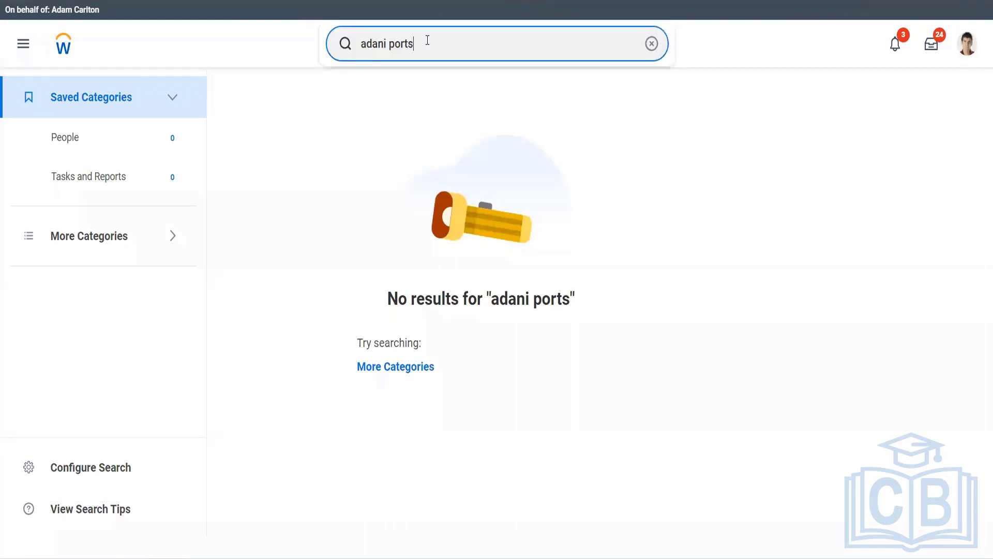
pyautogui.hotkey('ctrl', 'a')
pyautogui.write('find')
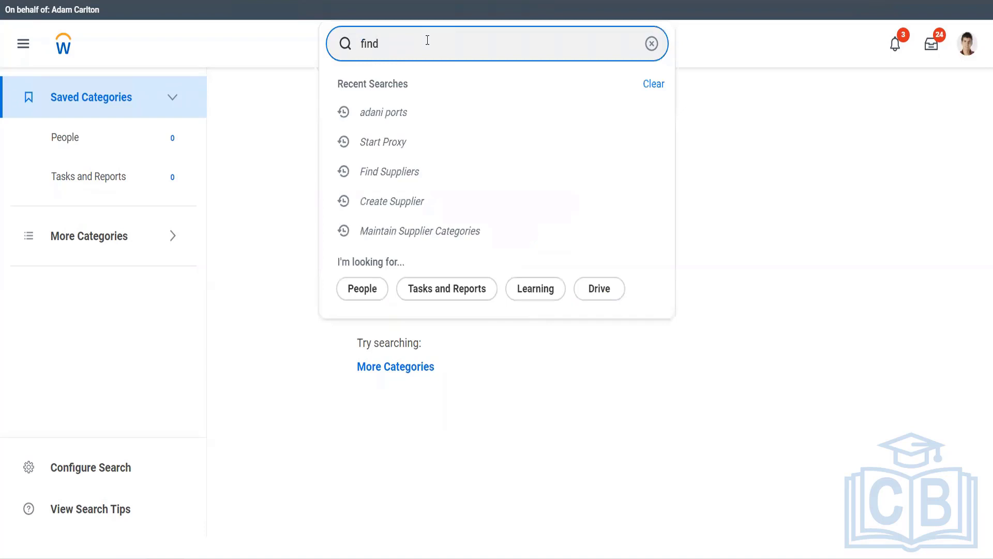
pyautogui.write(' sup')
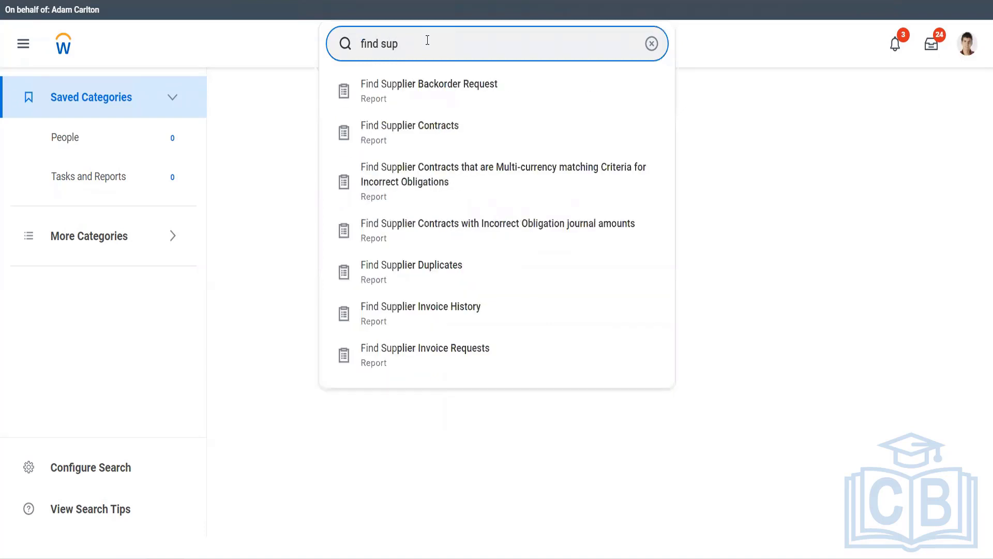
pyautogui.write('pliers')
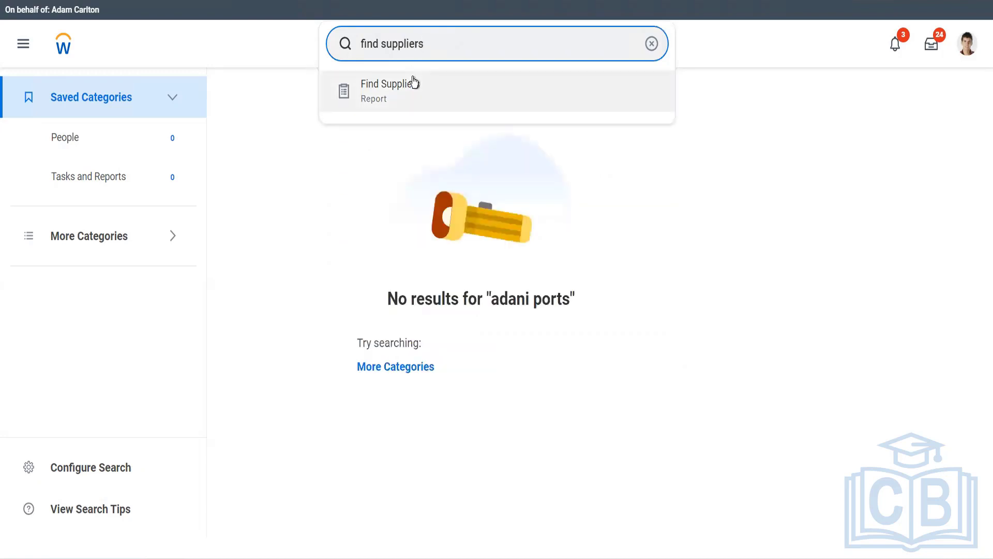
pyautogui.click(414, 82)
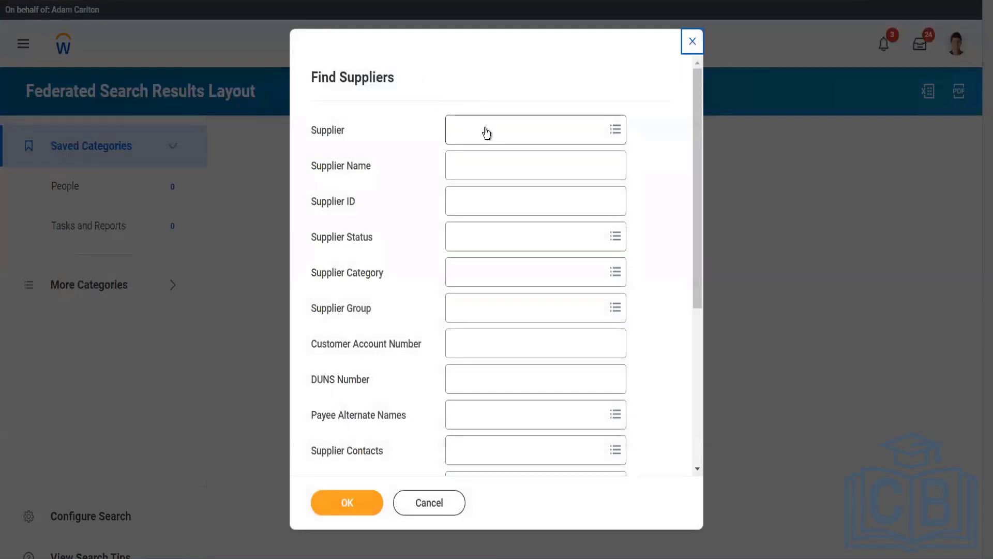
# Run Find Suppliers with Adani ports as the supplier and open its profile (S-0161).
pyautogui.click(486, 133)
pyautogui.write('adani')
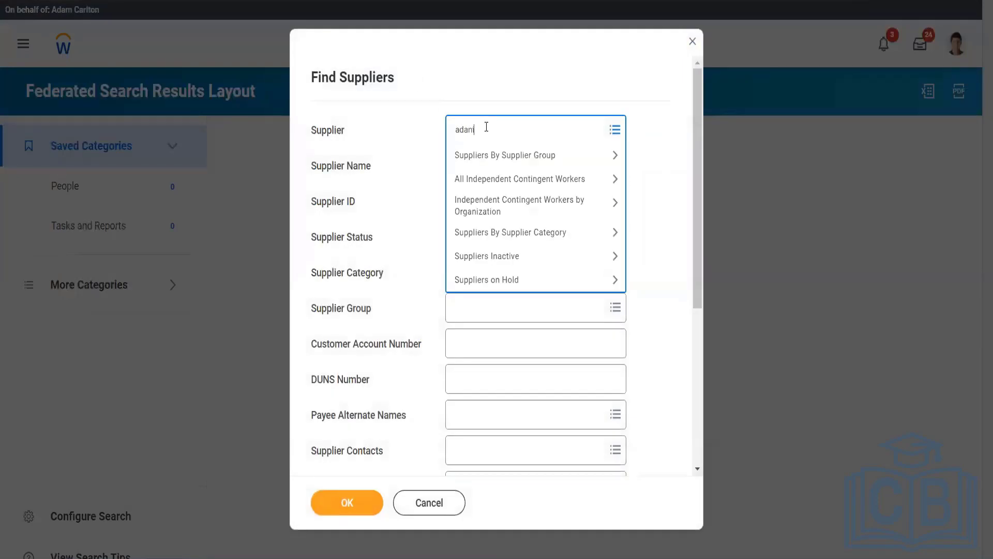
pyautogui.press('Return')
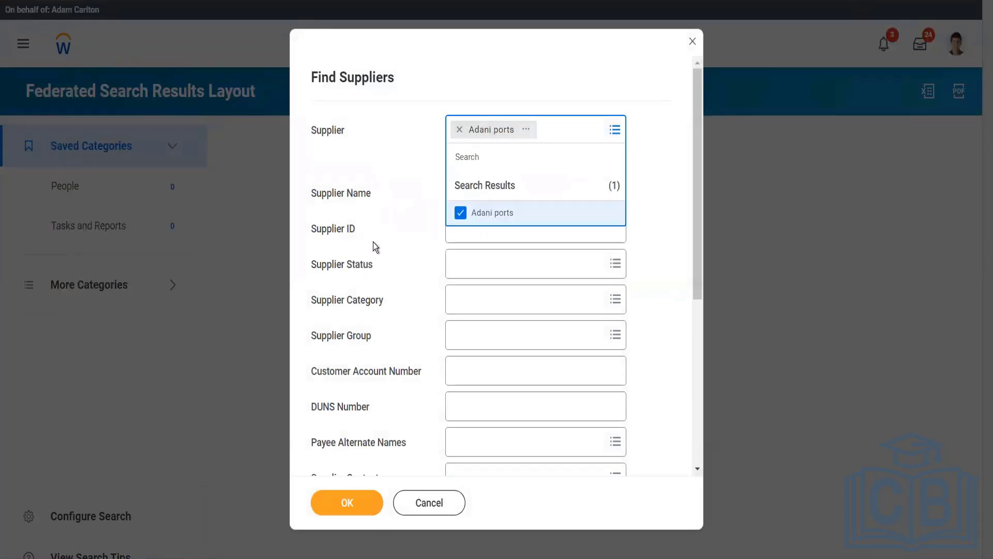
pyautogui.click(374, 242)
pyautogui.click(371, 509)
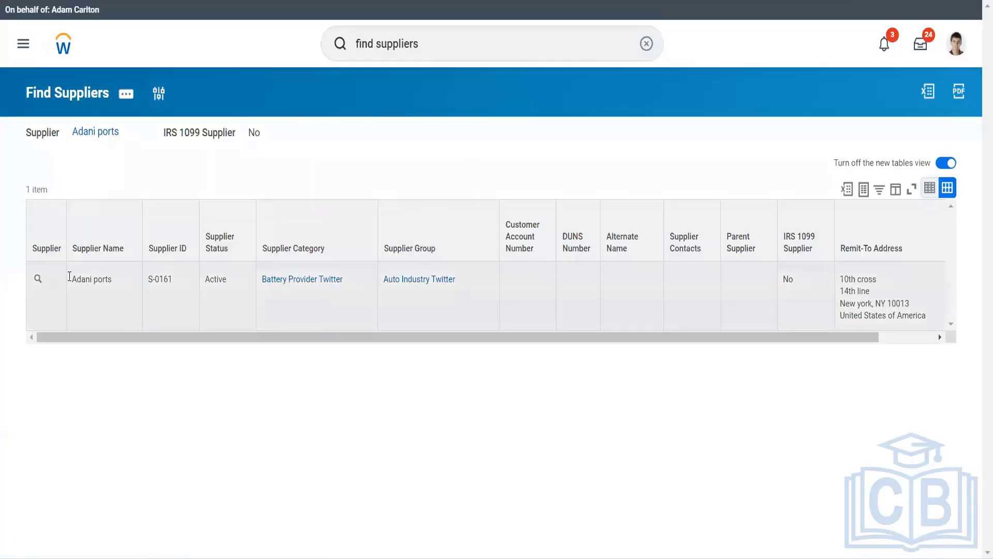
pyautogui.moveTo(40, 279)
pyautogui.click(40, 279)
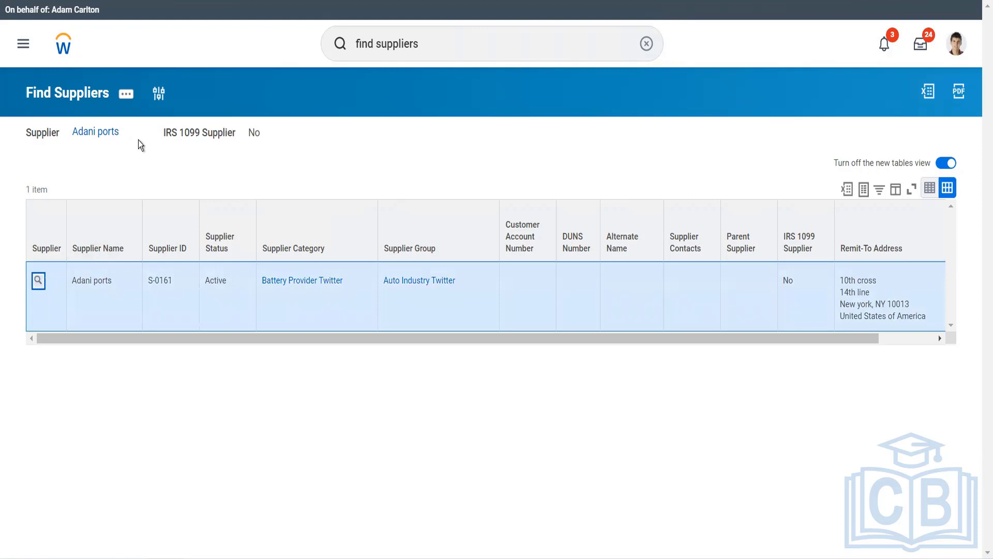
pyautogui.click(38, 281)
# Edit the supplier's Integration IDs so the Reference ID value is S-0161, without a leading space.
pyautogui.click(110, 95)
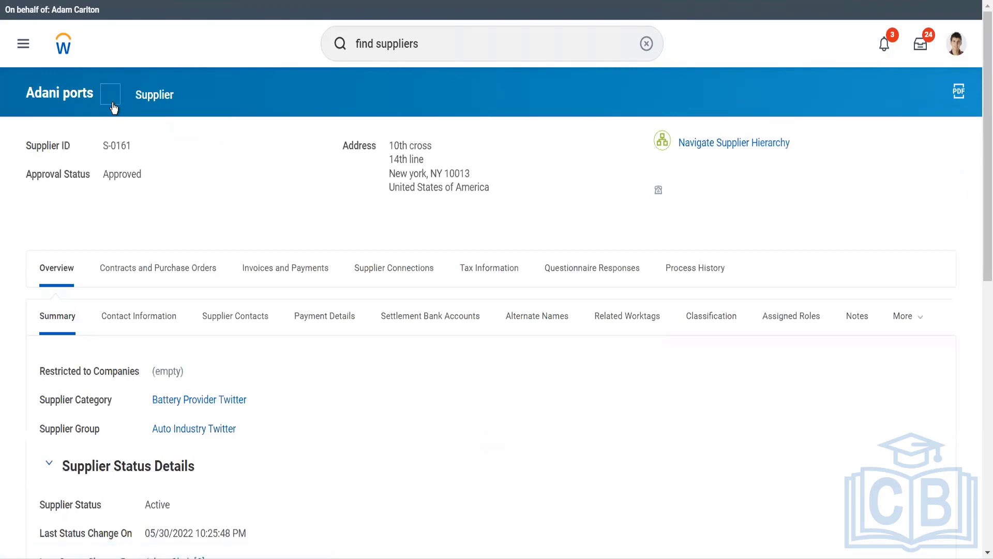
pyautogui.moveTo(160, 163)
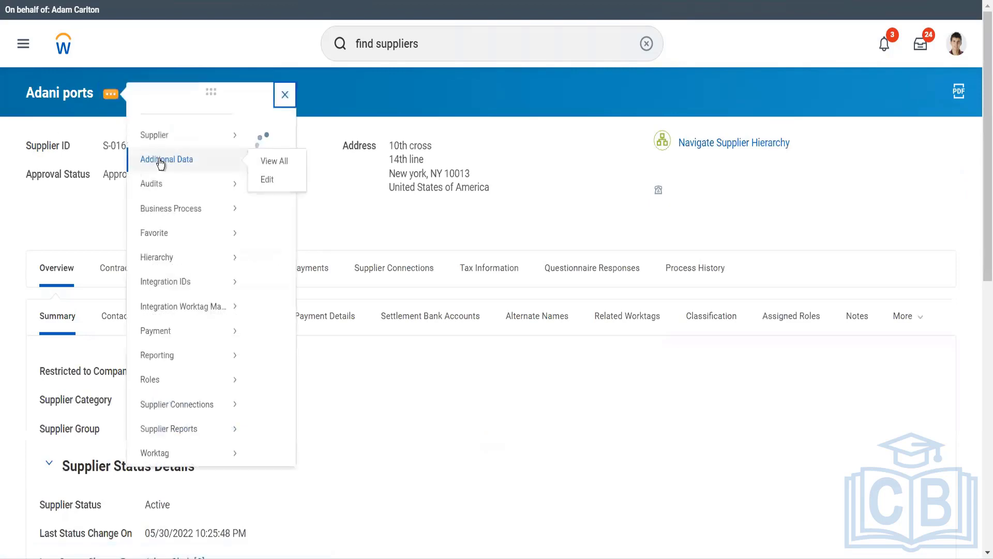
pyautogui.moveTo(233, 319)
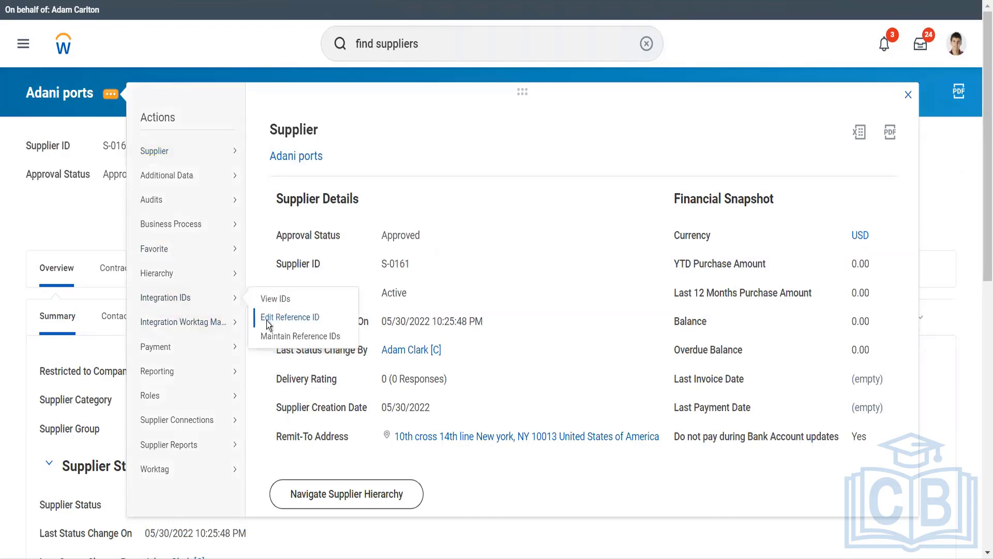
pyautogui.click(266, 321)
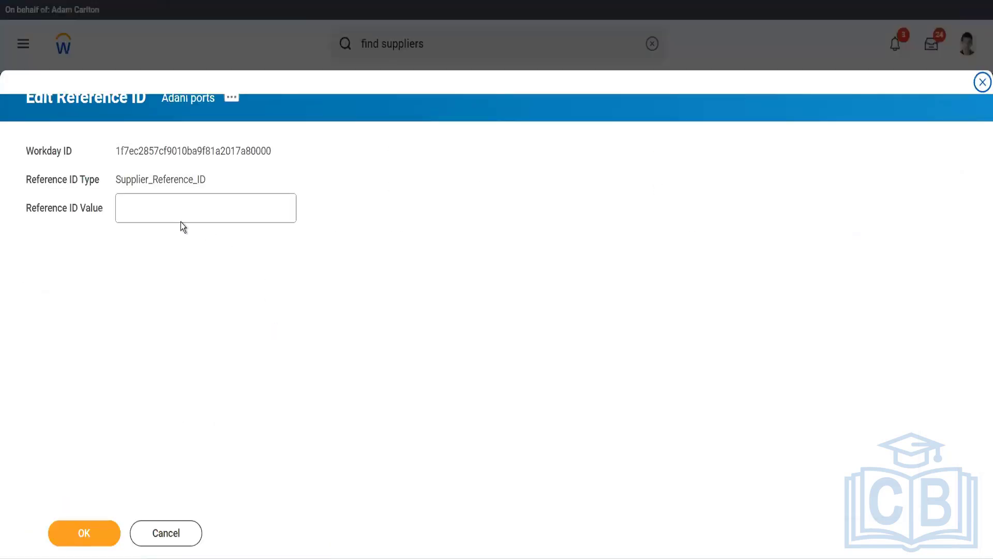
pyautogui.click(176, 215)
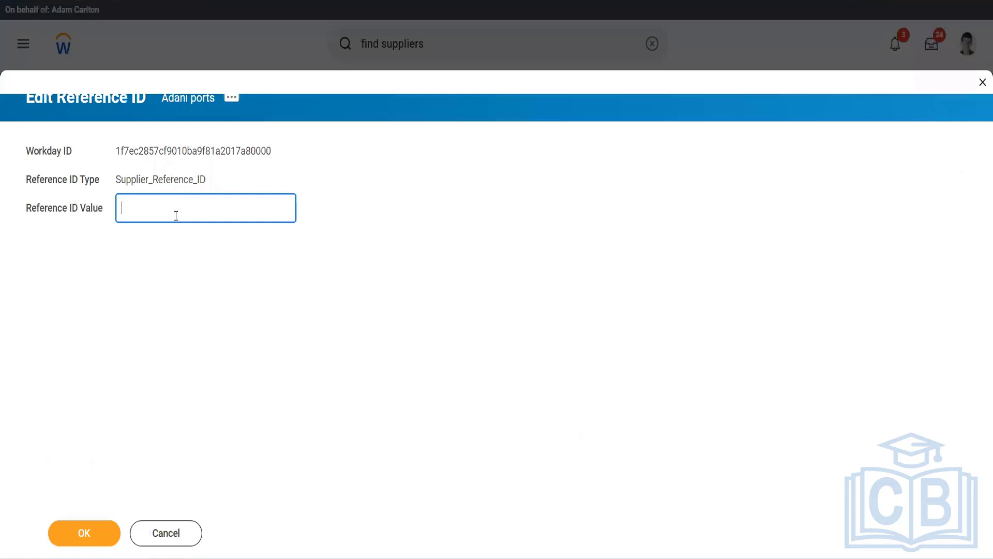
pyautogui.write('S-0161')
pyautogui.click(141, 205)
pyautogui.press('BackSpace')
pyautogui.press('BackSpace')
pyautogui.press('BackSpace')
pyautogui.press('BackSpace')
pyautogui.click(93, 536)
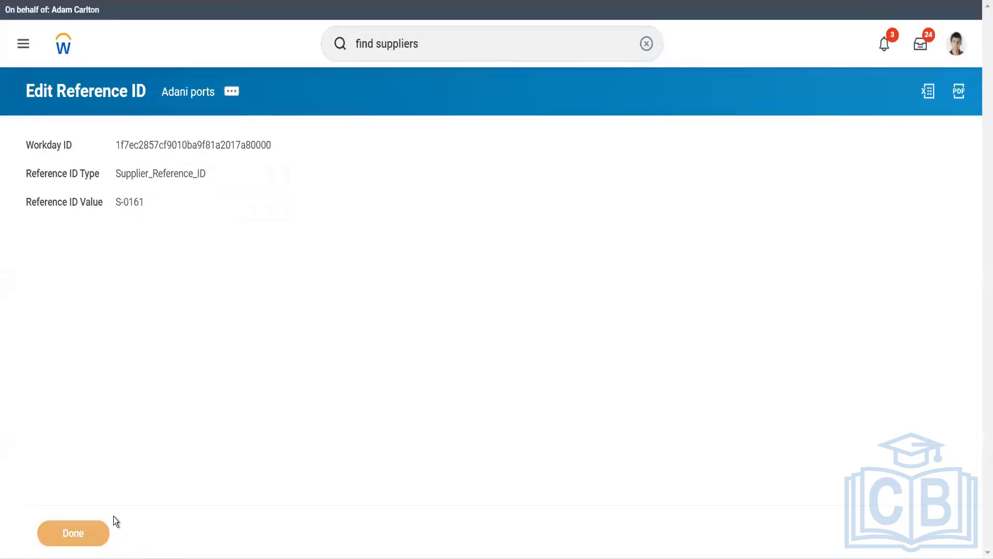
pyautogui.click(107, 524)
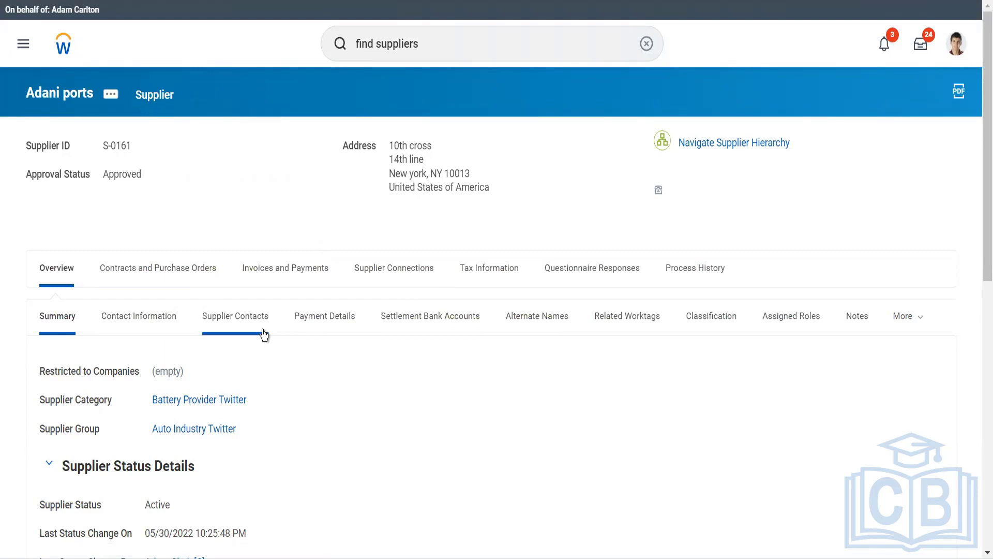
# Show the Supplier Contacts section and start a new contact with Add.
pyautogui.click(263, 334)
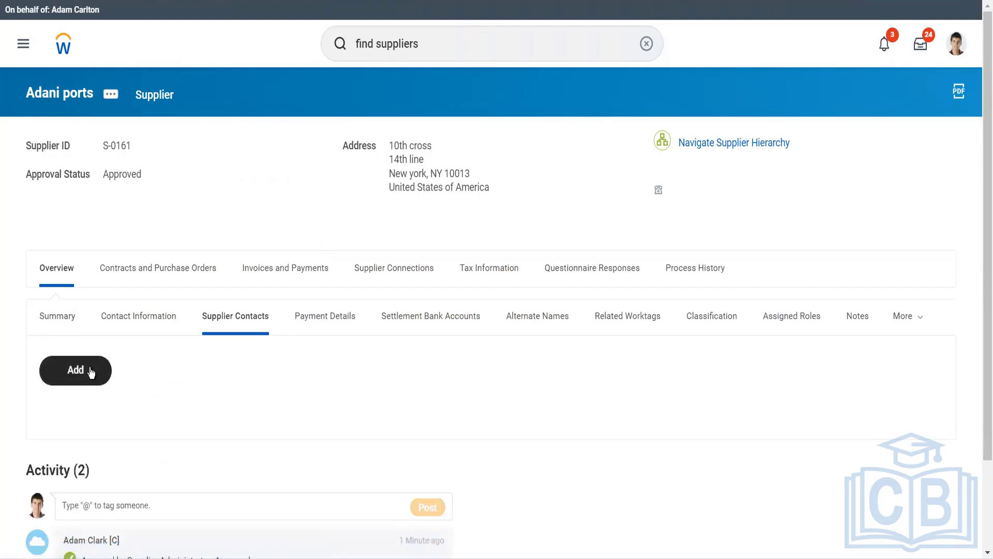
pyautogui.click(91, 372)
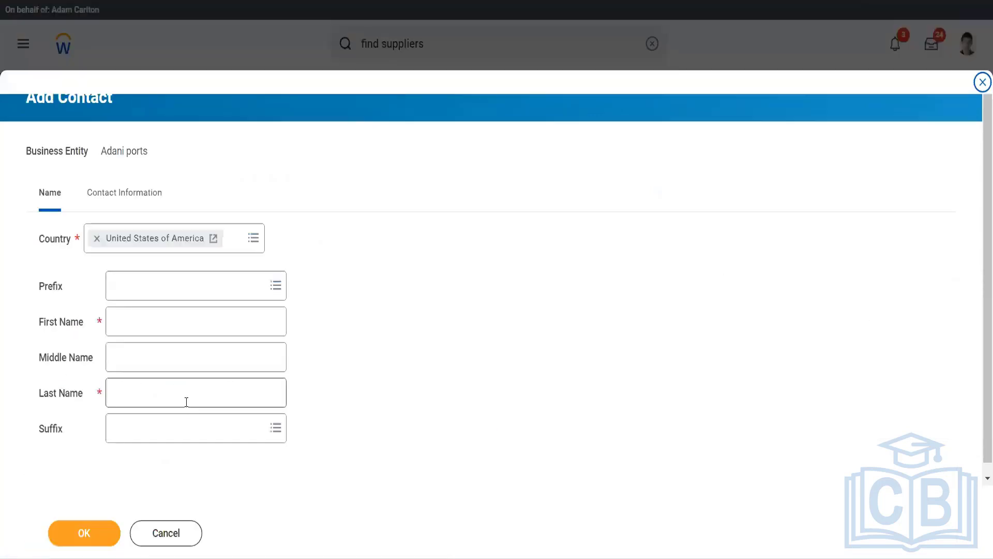
# Enter the contact's first and last name, then move to Contact Information.
pyautogui.click(143, 323)
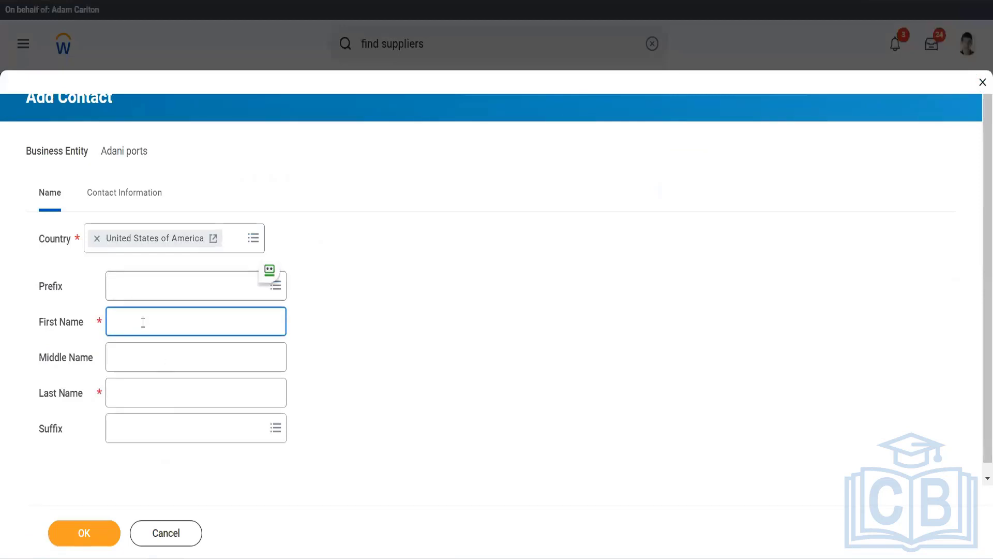
pyautogui.press('Tab')
pyautogui.press('Tab')
pyautogui.press('Tab')
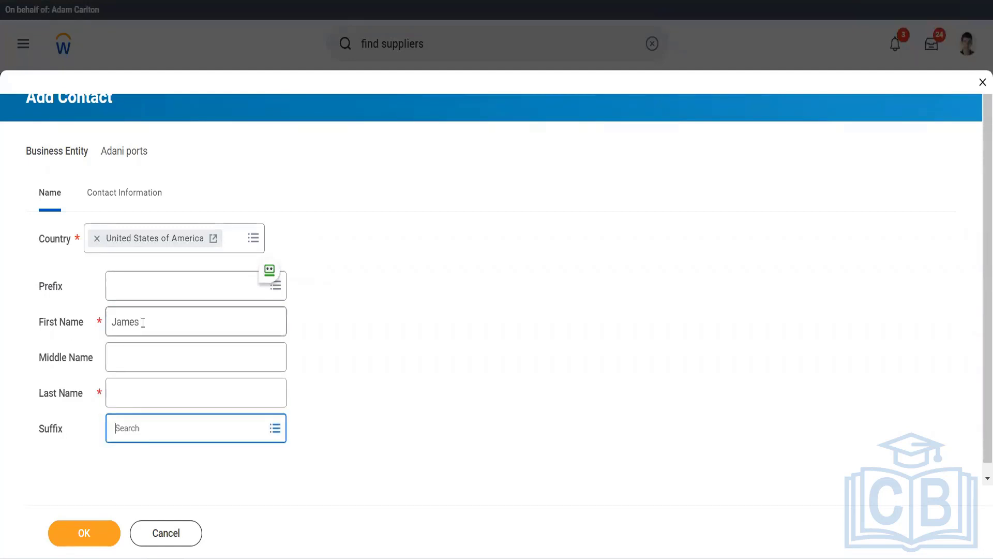
pyautogui.click(147, 399)
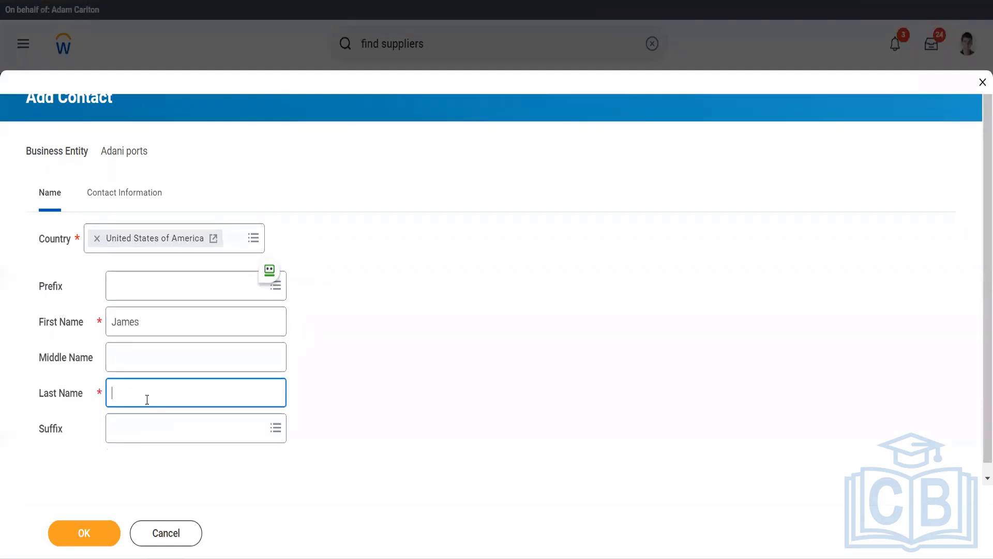
pyautogui.scroll(-2, 147, 399)
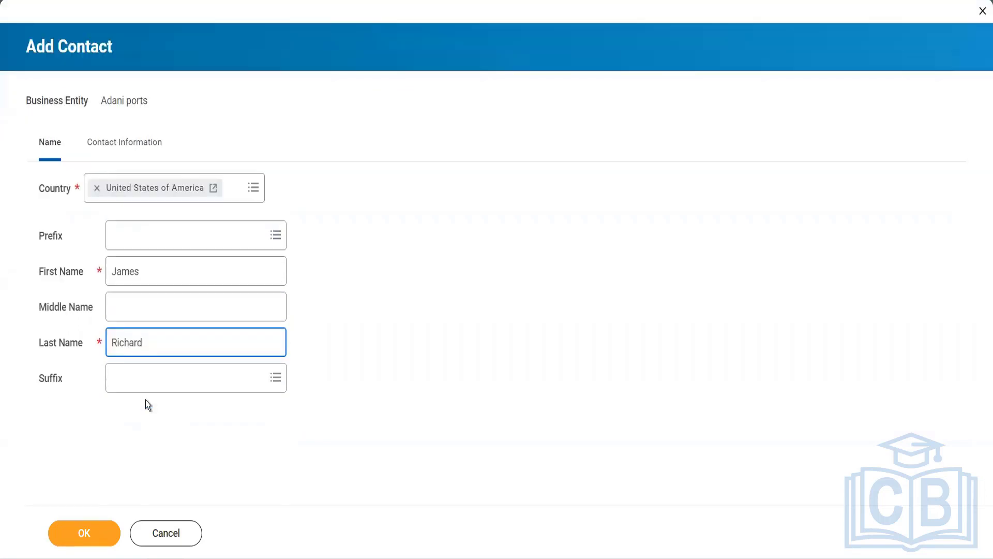
pyautogui.click(105, 158)
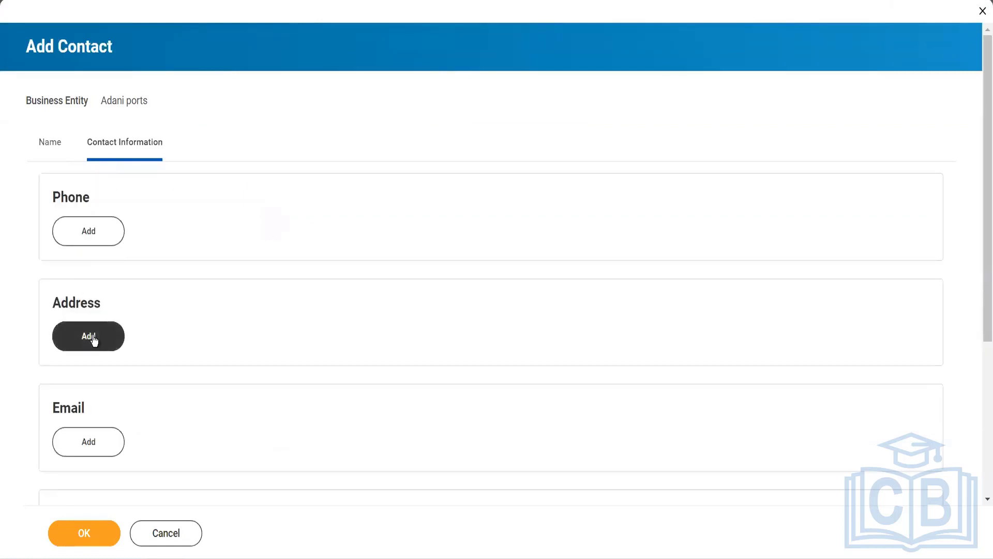
# Add the contact's email address with type Work.
pyautogui.click(103, 444)
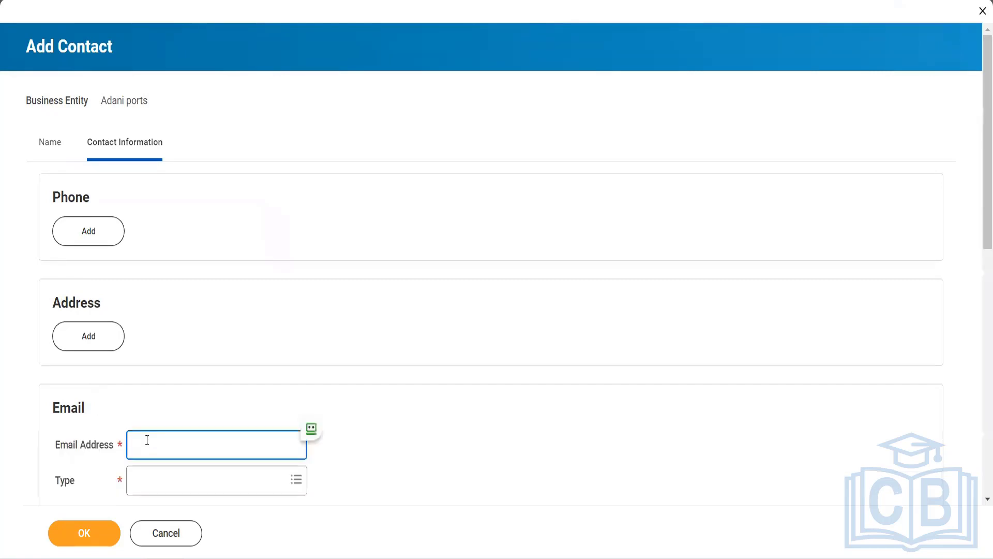
pyautogui.write('Z')
pyautogui.press('BackSpace')
pyautogui.press('Tab')
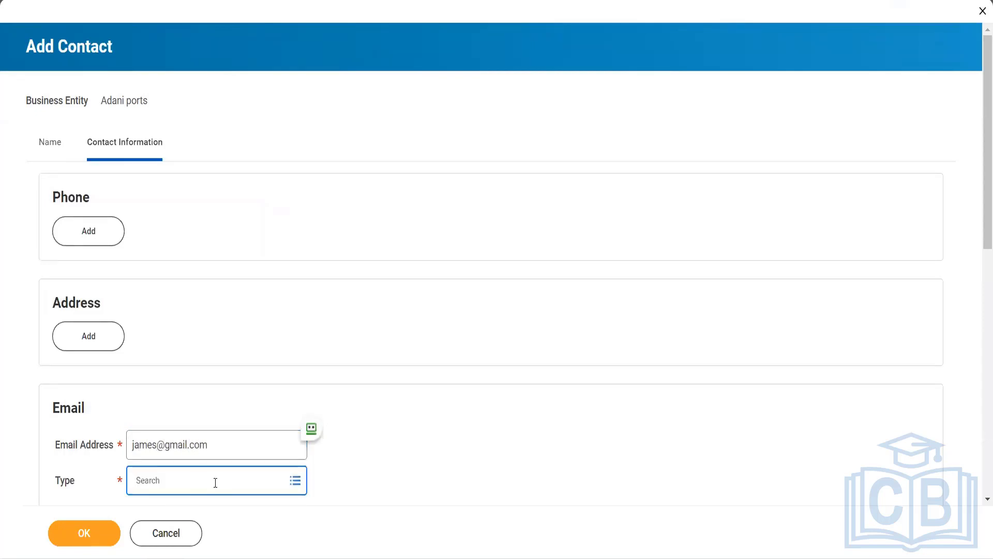
pyautogui.click(215, 482)
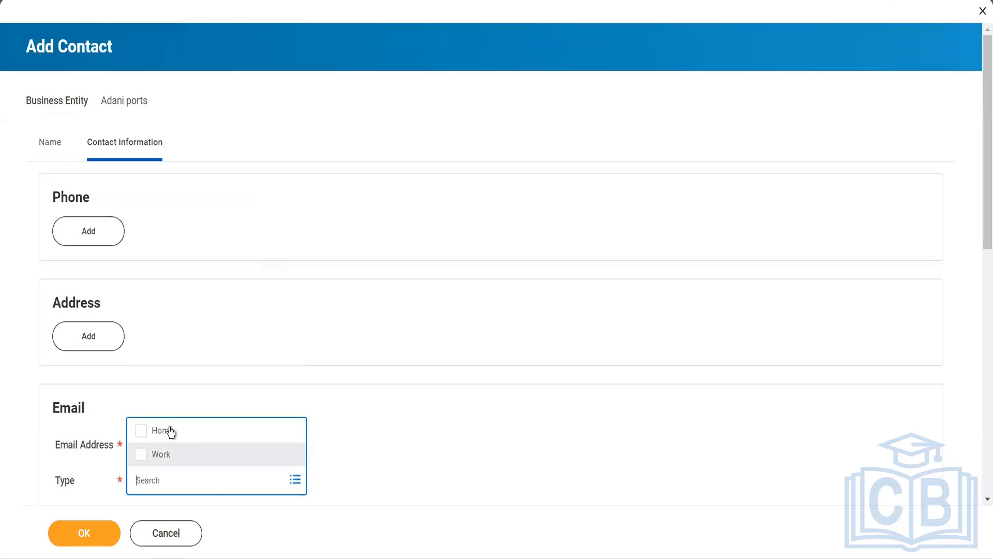
pyautogui.click(171, 455)
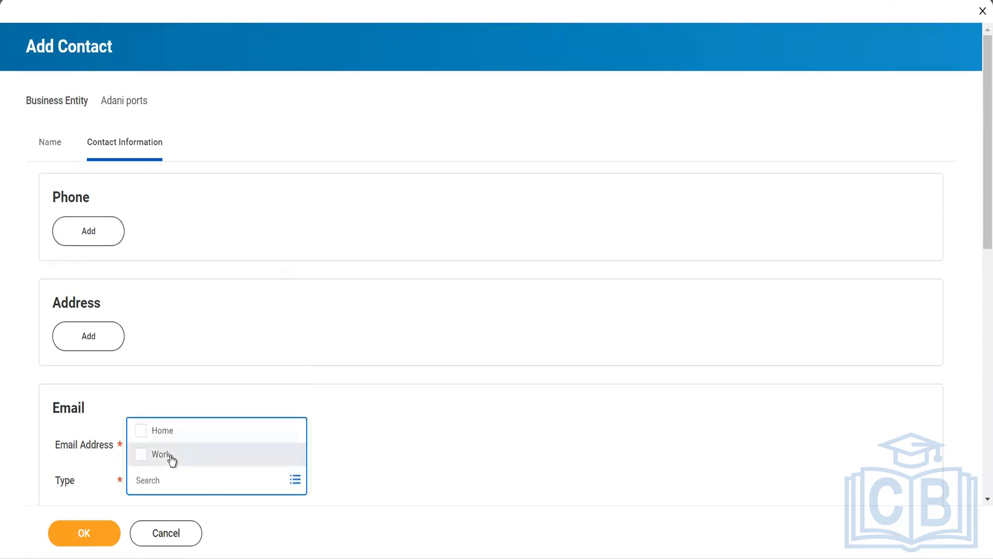
pyautogui.click(210, 364)
# Mark the email for Billing and Shipping, save the contact, and finish.
pyautogui.scroll(-3, 210, 365)
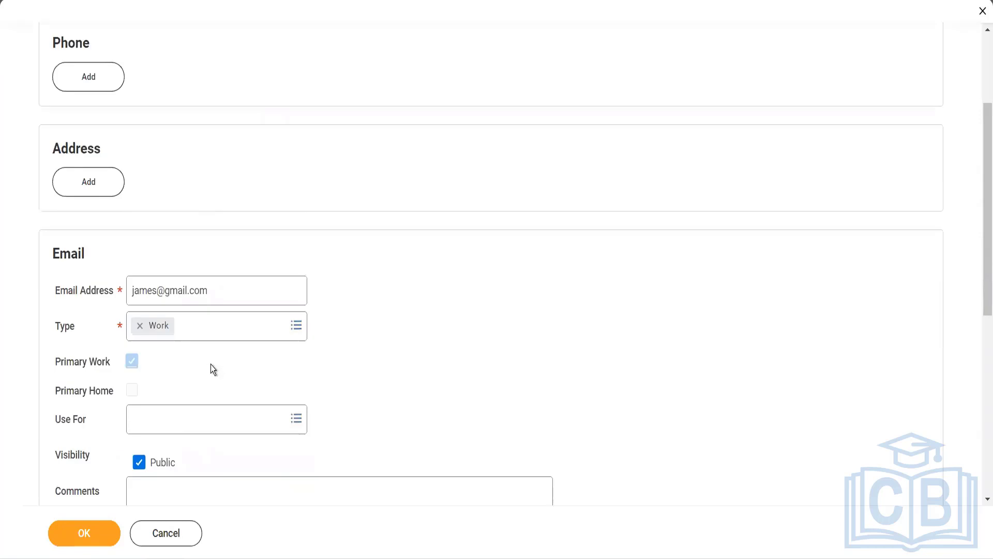
pyautogui.click(179, 425)
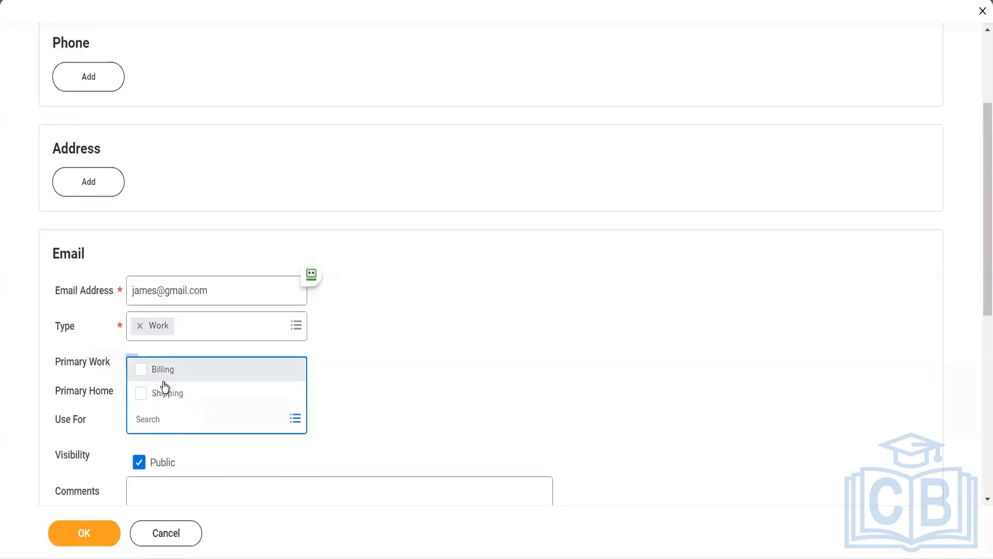
pyautogui.click(162, 377)
pyautogui.click(166, 395)
pyautogui.click(328, 397)
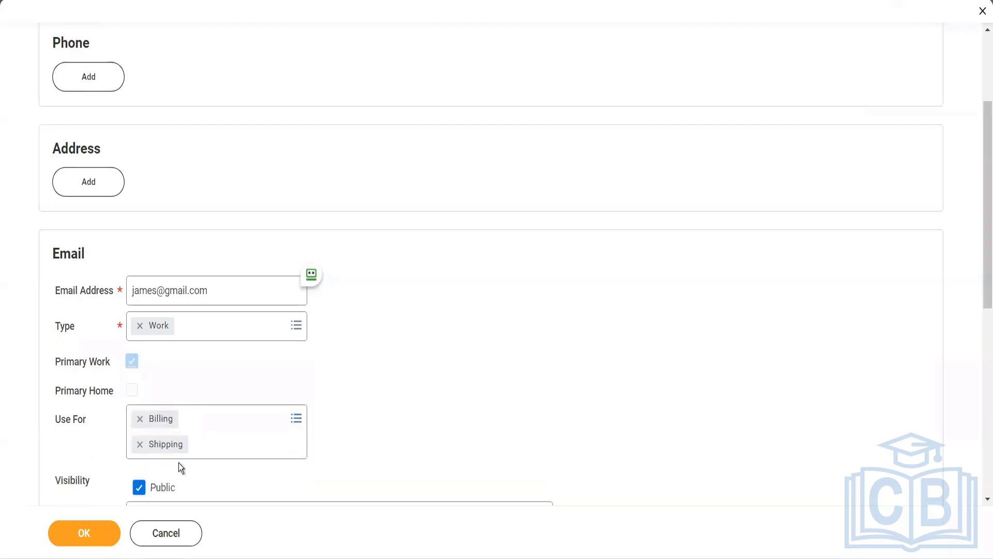
pyautogui.scroll(-4, 95, 498)
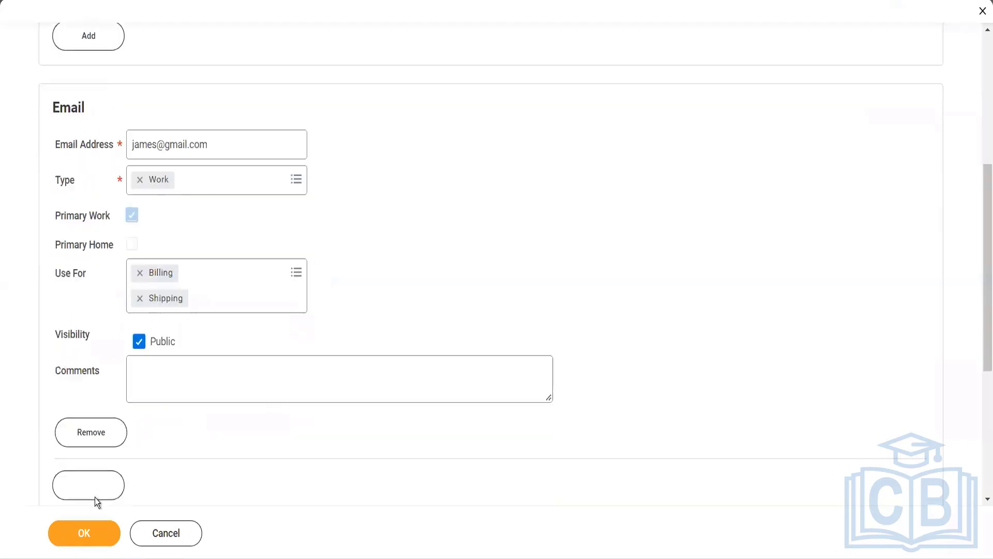
pyautogui.click(94, 531)
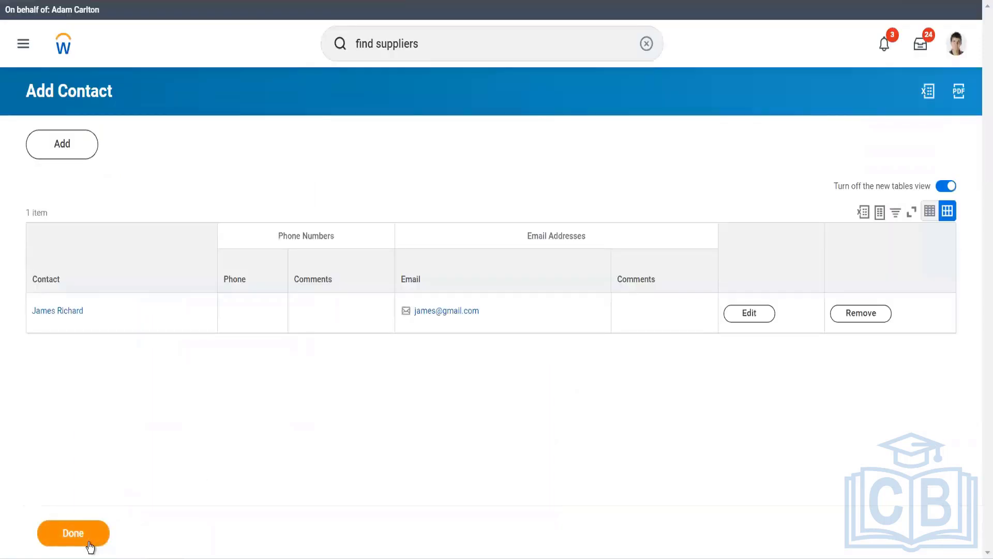
pyautogui.click(89, 544)
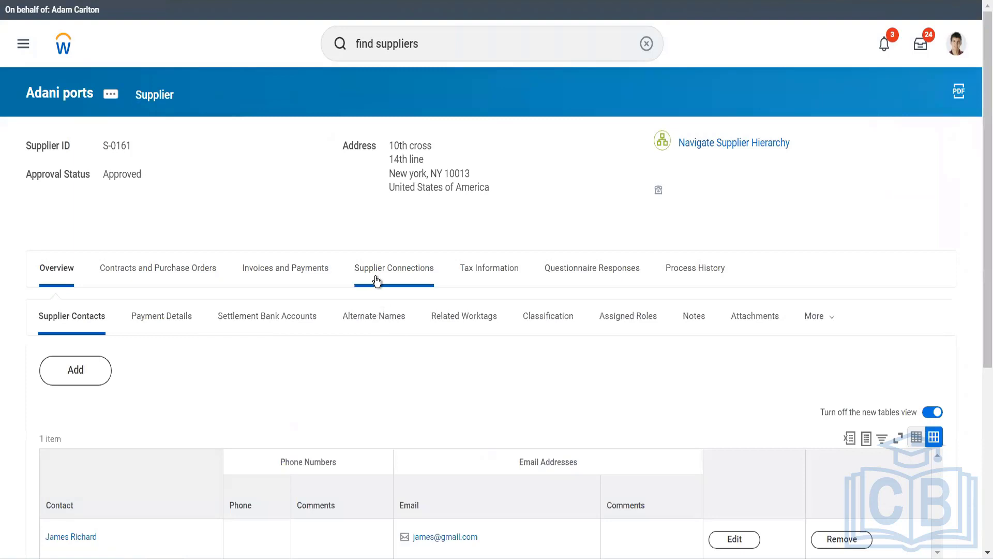
# Show Supplier Connections and edit the empty Order-From Connections list.
pyautogui.click(376, 279)
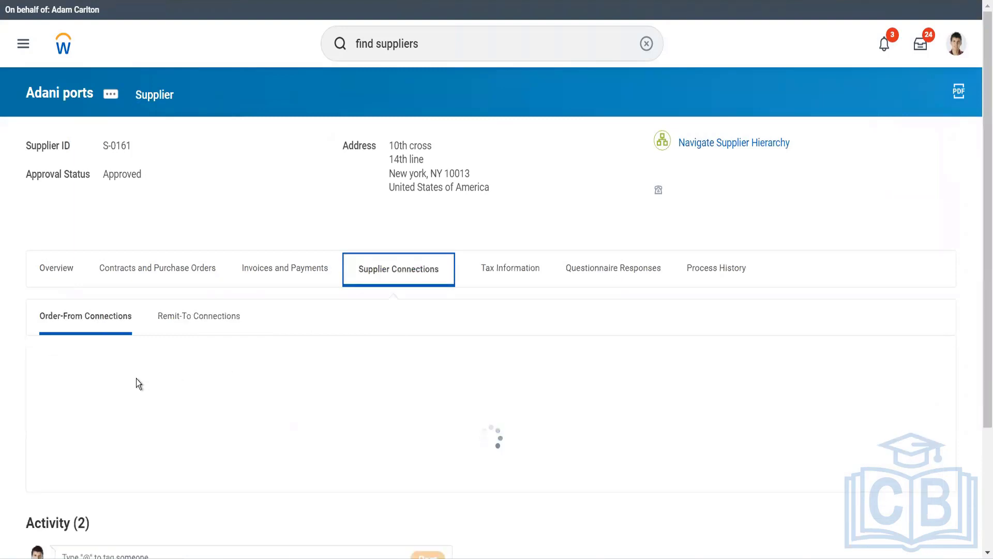
pyautogui.scroll(-3, 136, 379)
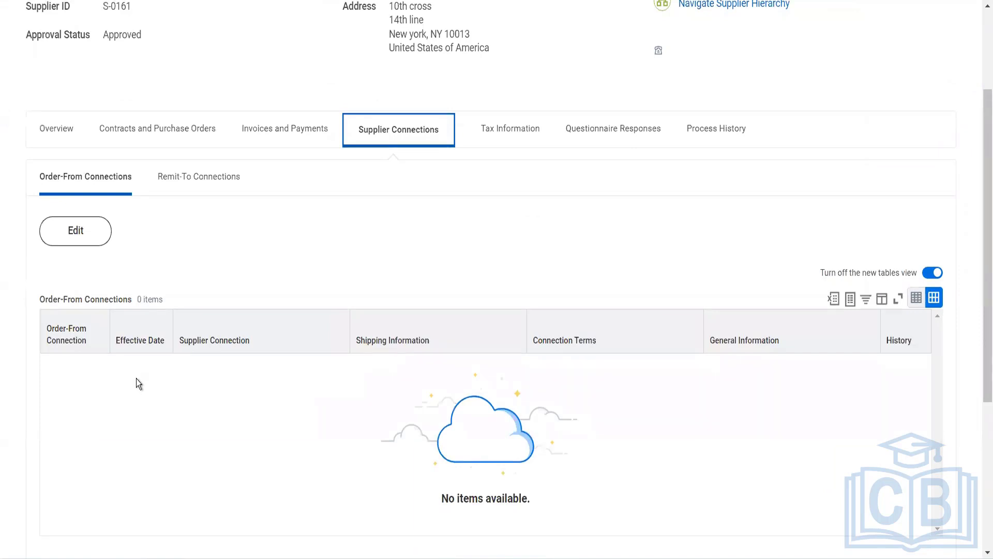
pyautogui.click(80, 247)
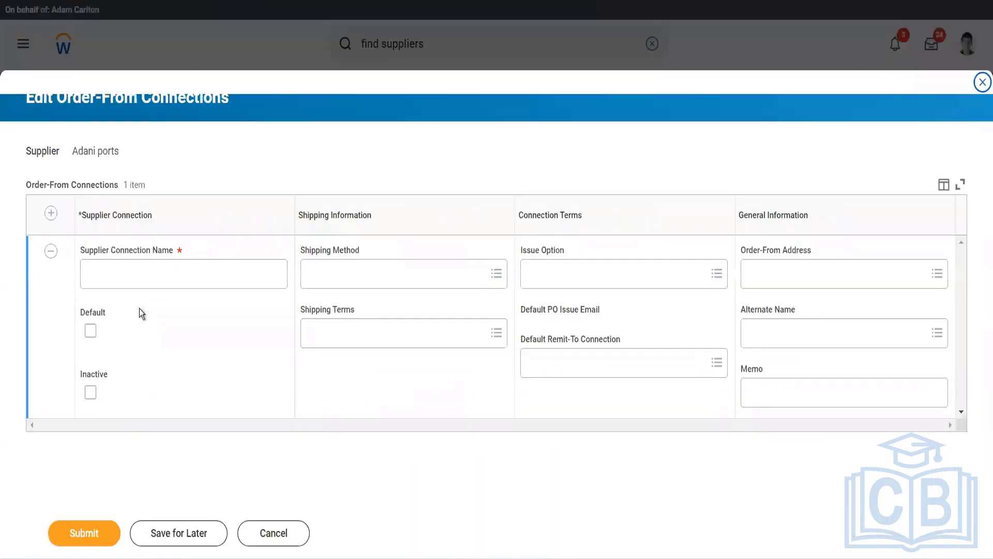
# Enter the contact person's name as the Supplier Connection Name, leaving shipping fields blank.
pyautogui.click(140, 285)
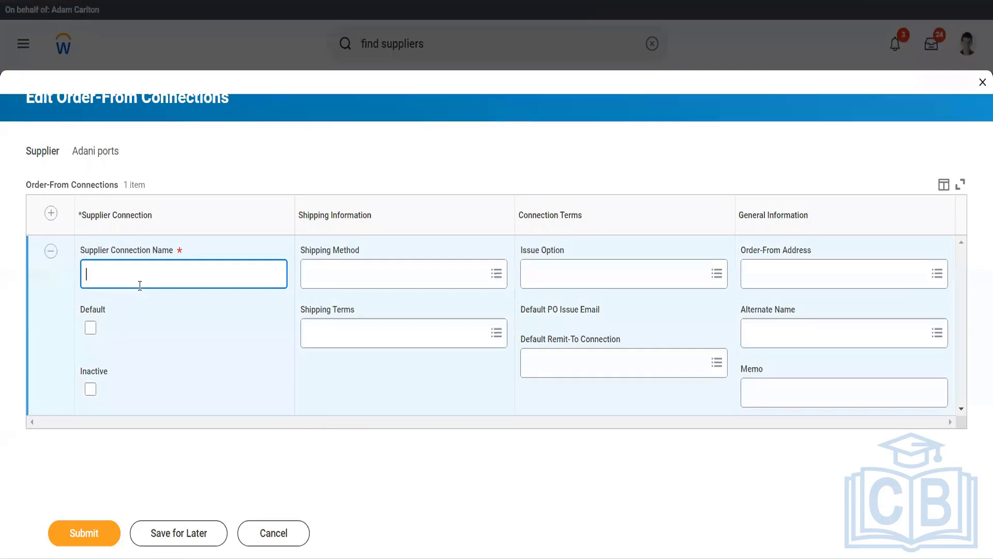
pyautogui.click(330, 271)
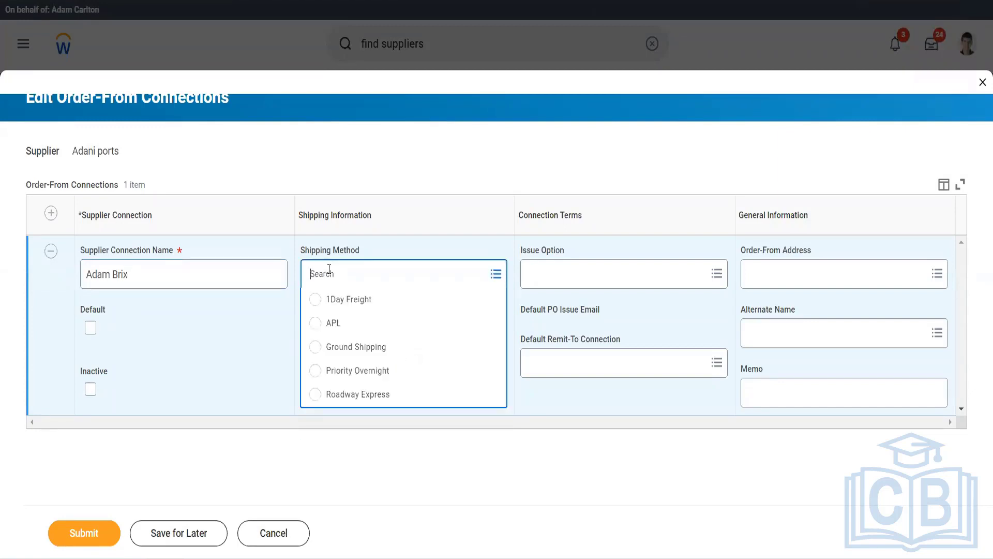
pyautogui.click(266, 337)
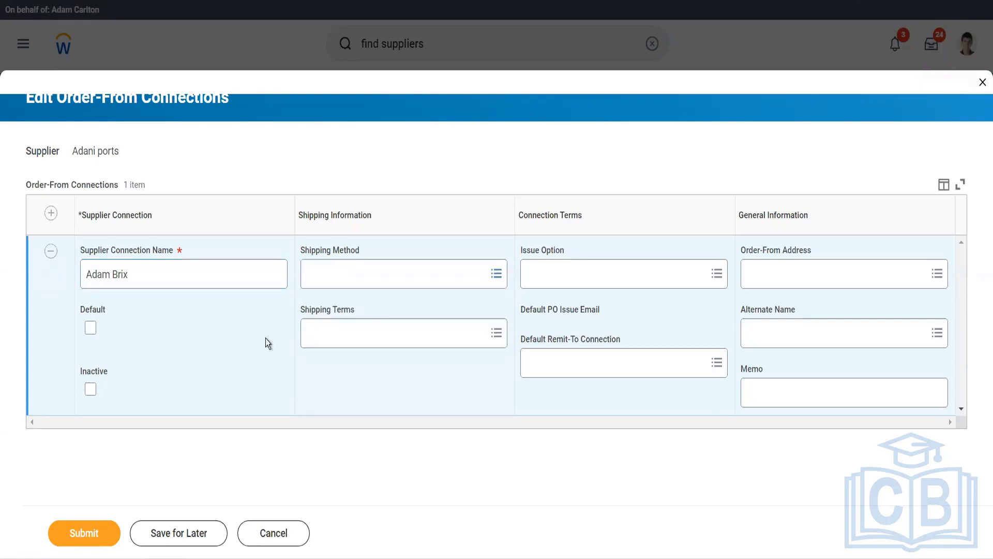
pyautogui.click(334, 340)
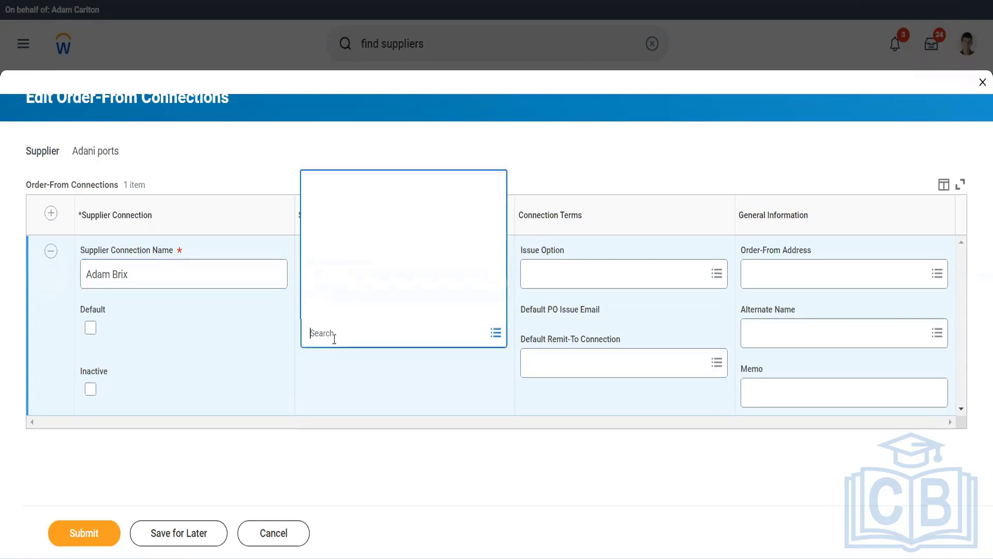
pyautogui.click(362, 372)
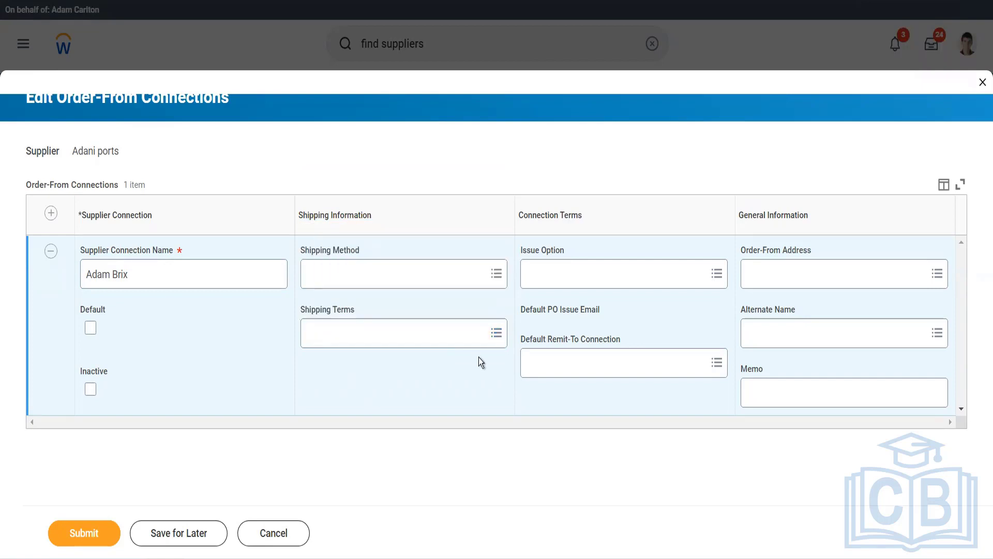
# Set Issue Option to Email with the primary address as PO issue email, and submit.
pyautogui.click(526, 278)
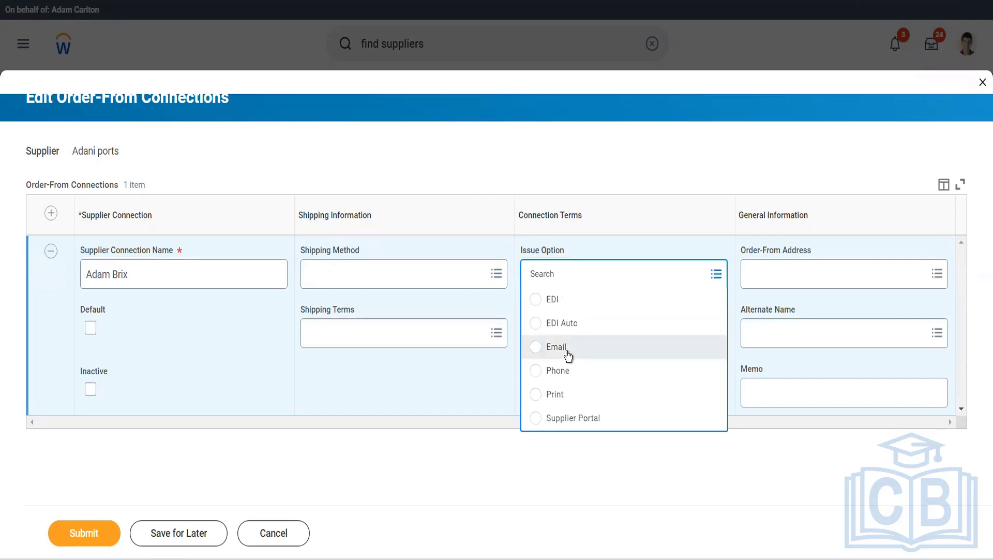
pyautogui.click(556, 347)
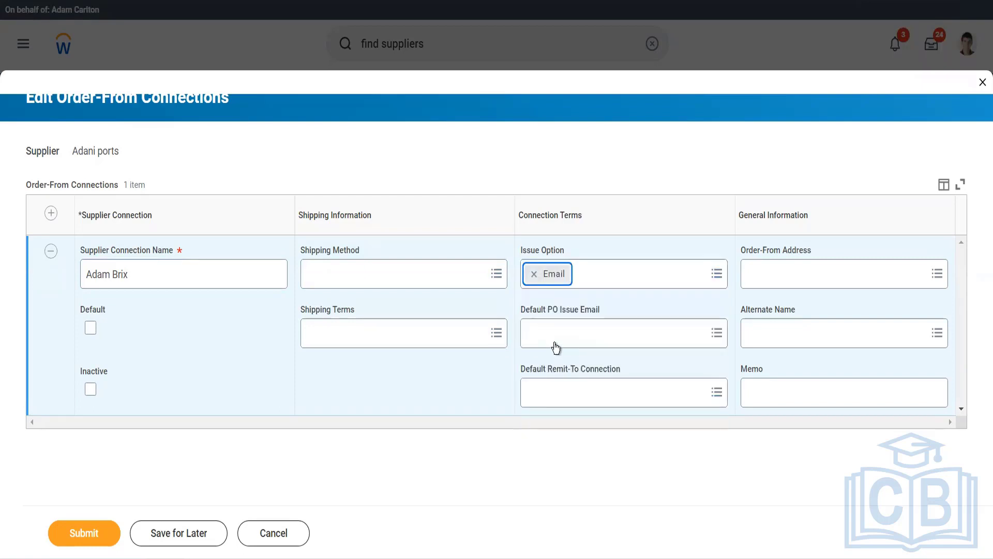
pyautogui.click(556, 346)
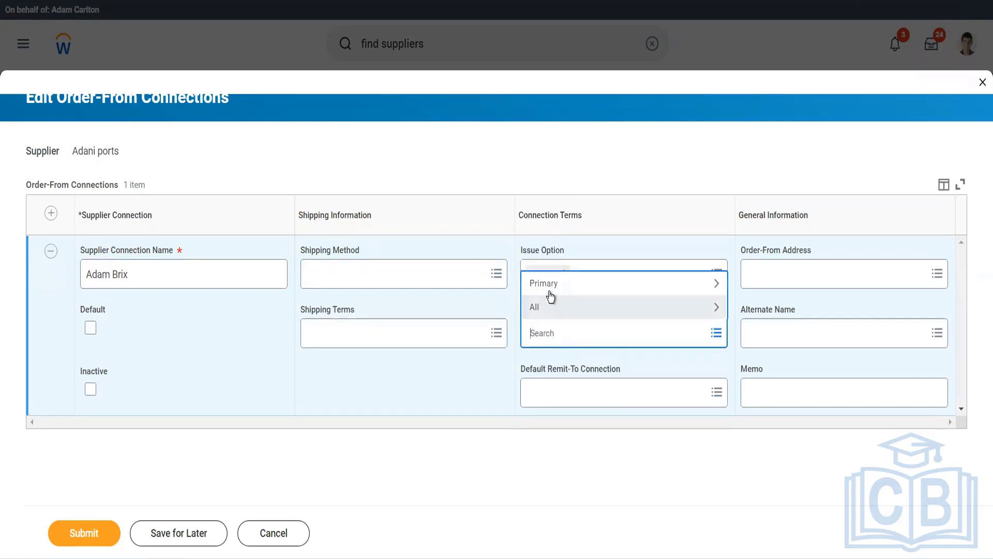
pyautogui.click(549, 293)
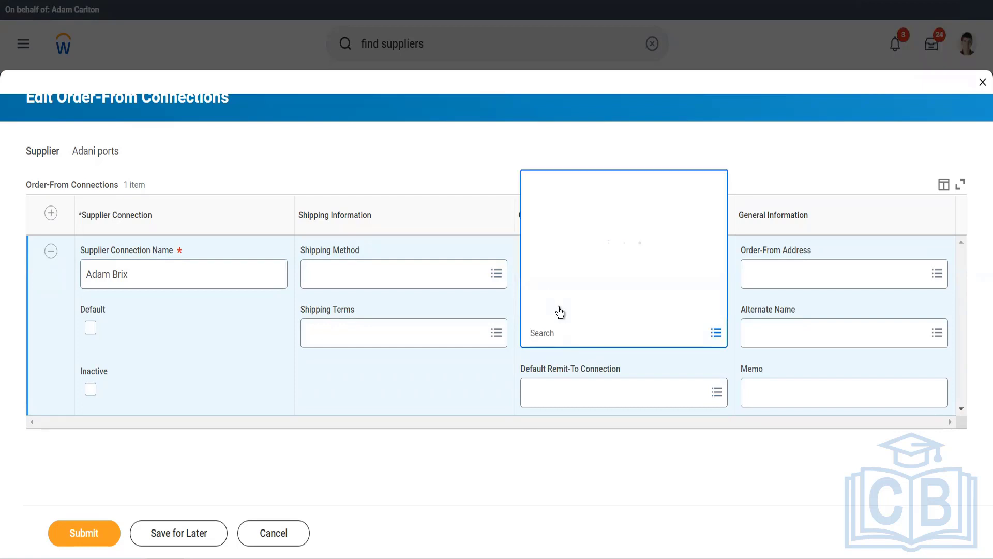
pyautogui.click(561, 312)
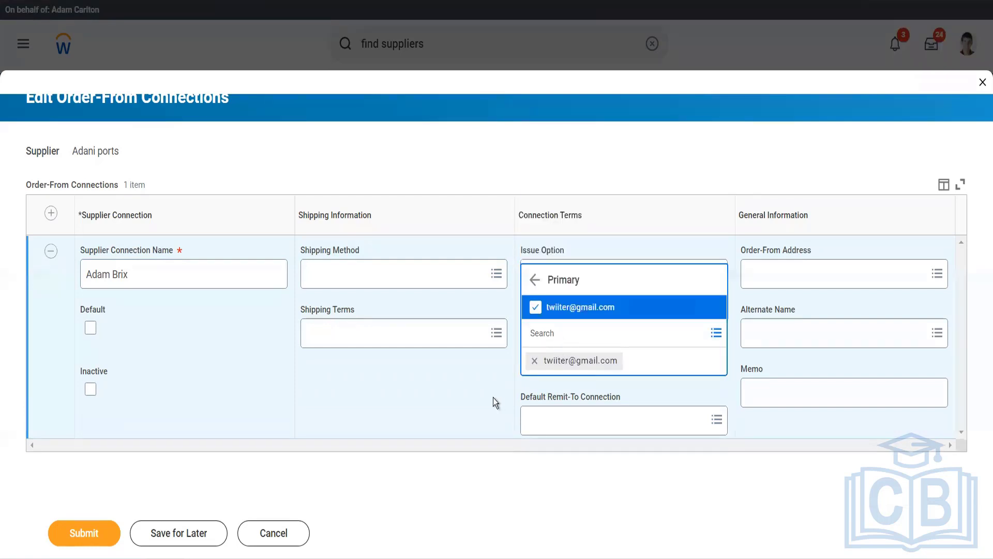
pyautogui.click(492, 401)
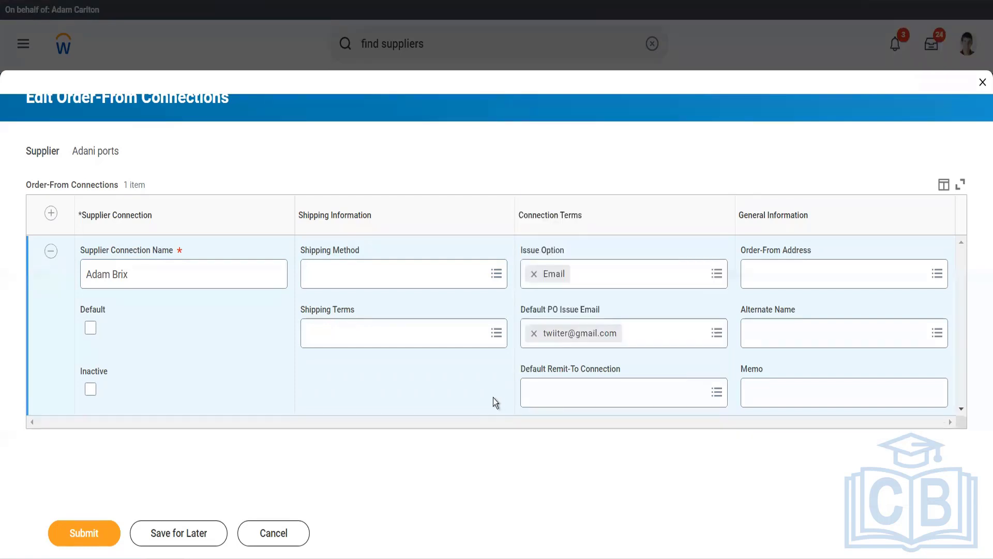
pyautogui.click(645, 391)
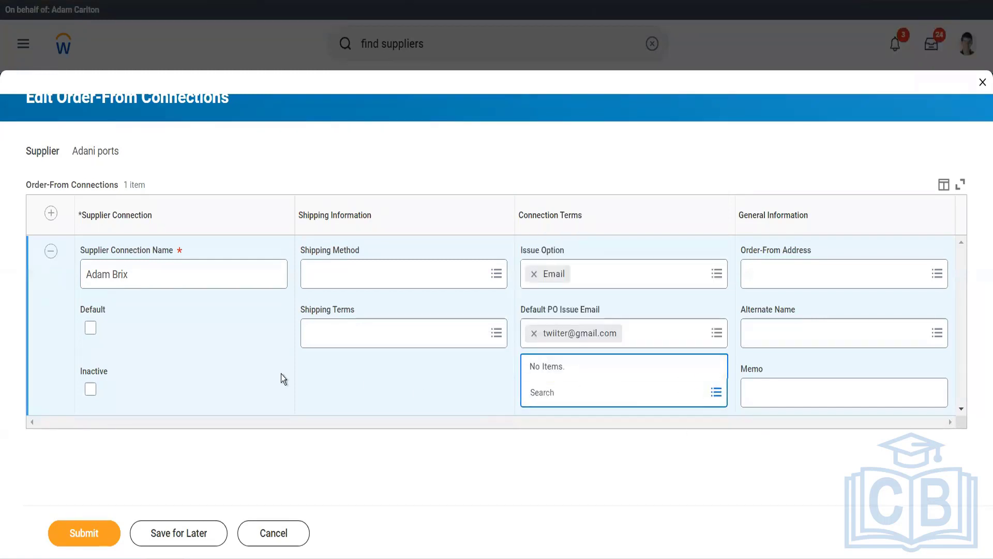
pyautogui.click(85, 535)
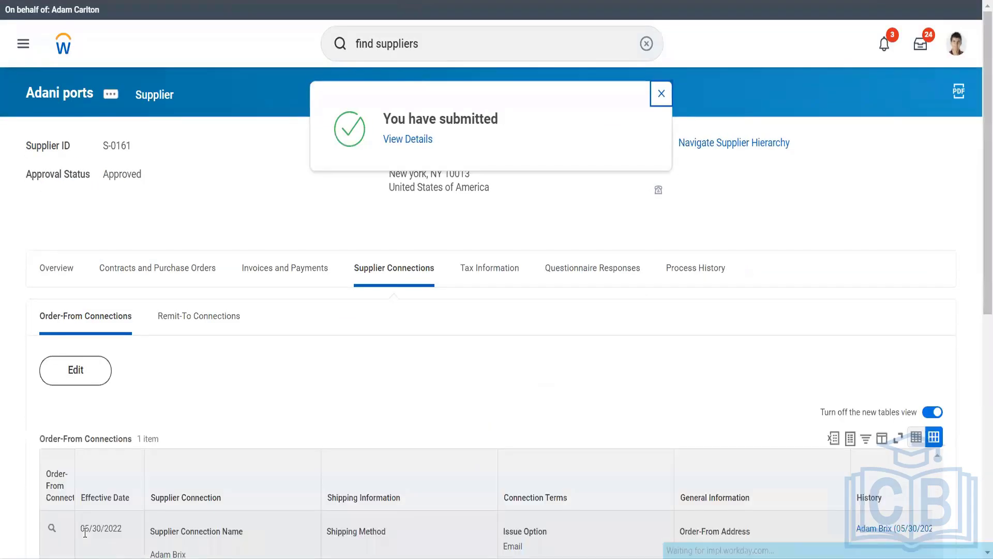
# Scroll the supplier profile to review the new Email Order-From connection, effective 05/30/2022.
pyautogui.scroll(-3, 190, 395)
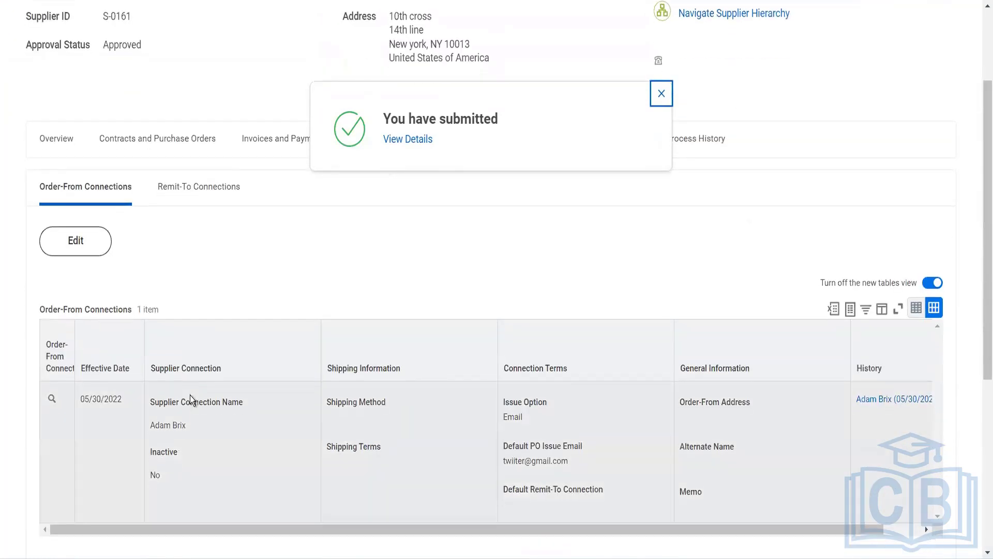
pyautogui.scroll(2, 190, 395)
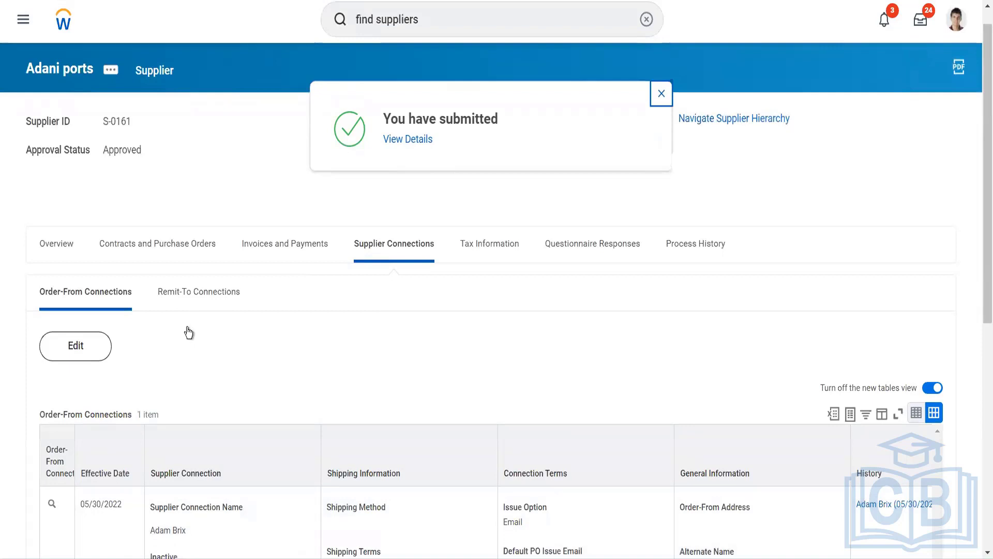
pyautogui.scroll(-1, 189, 332)
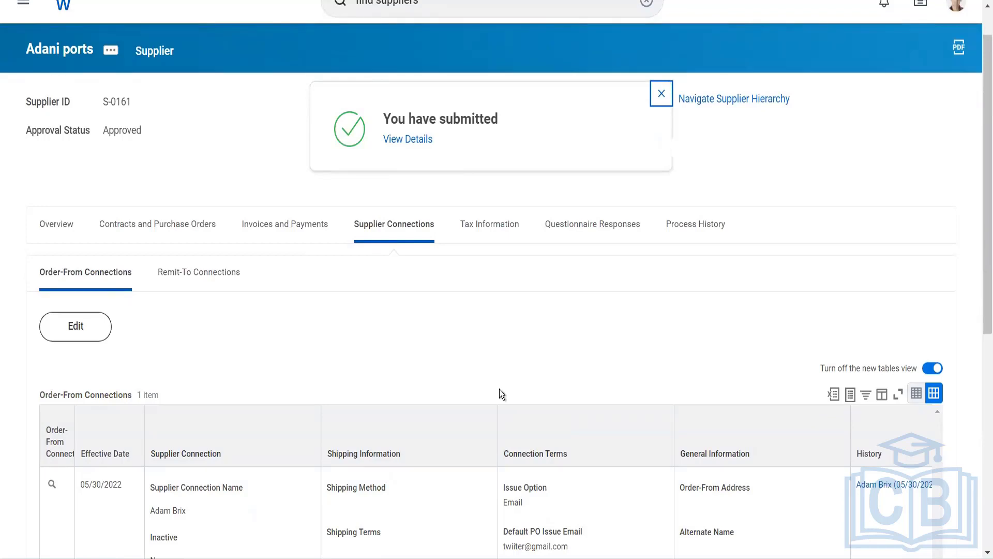
pyautogui.scroll(1, 274, 337)
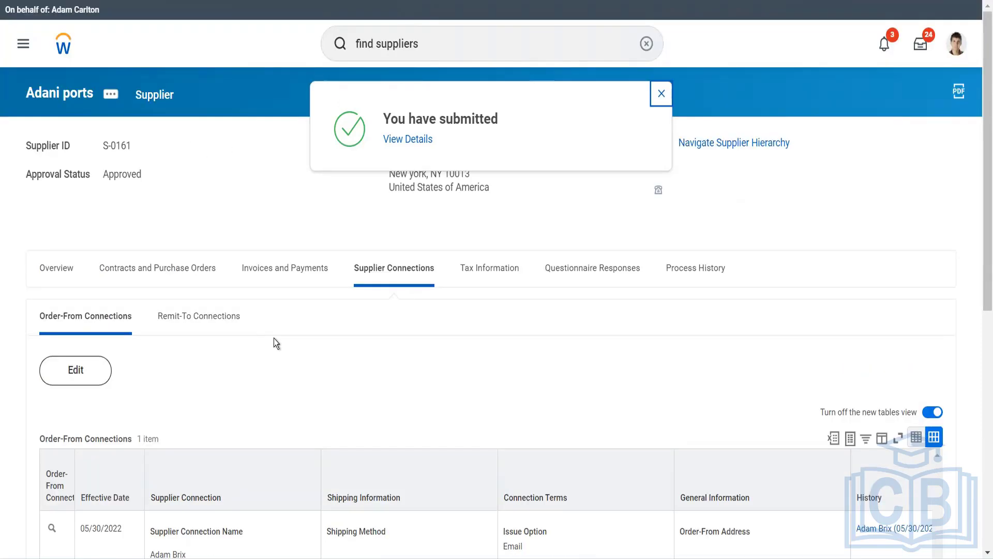
pyautogui.scroll(-3, 274, 342)
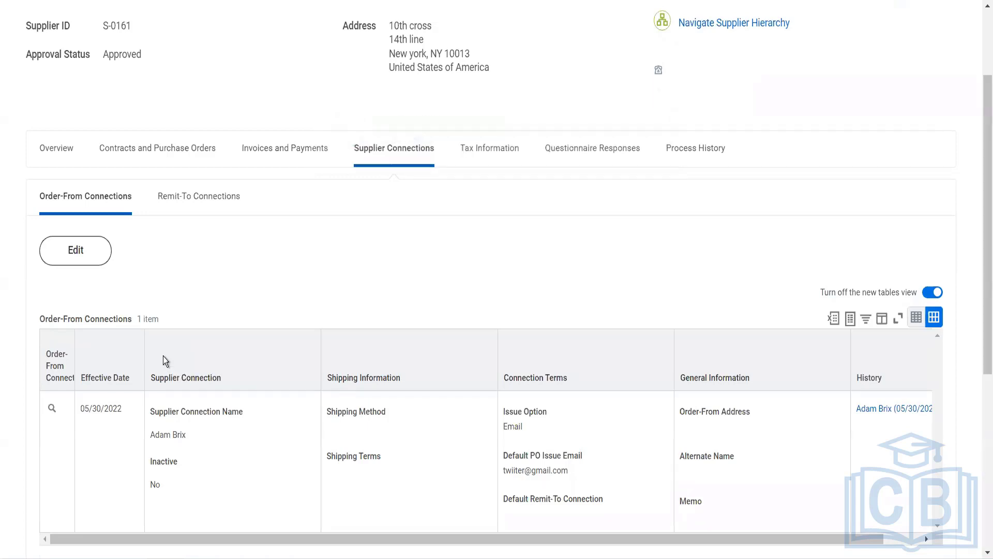
pyautogui.scroll(3, 163, 356)
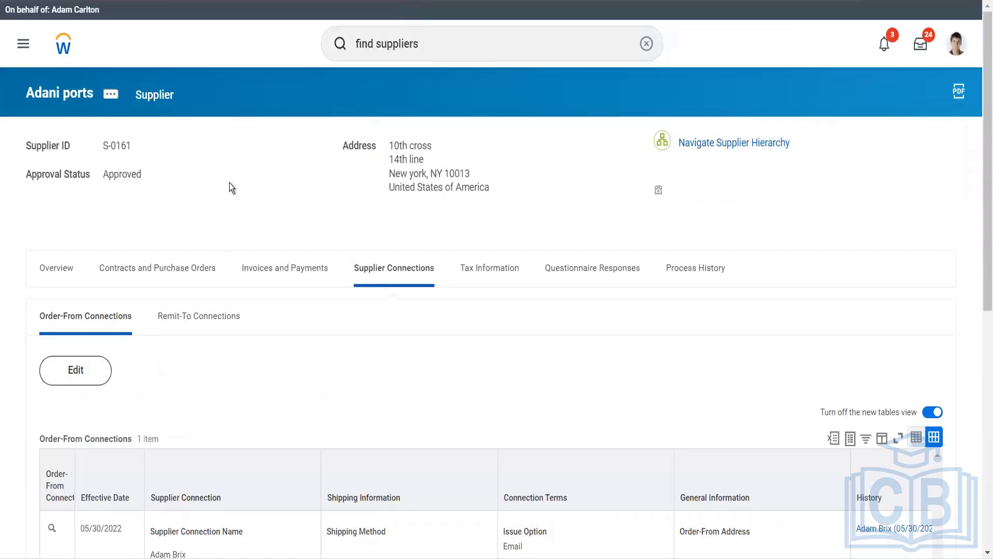